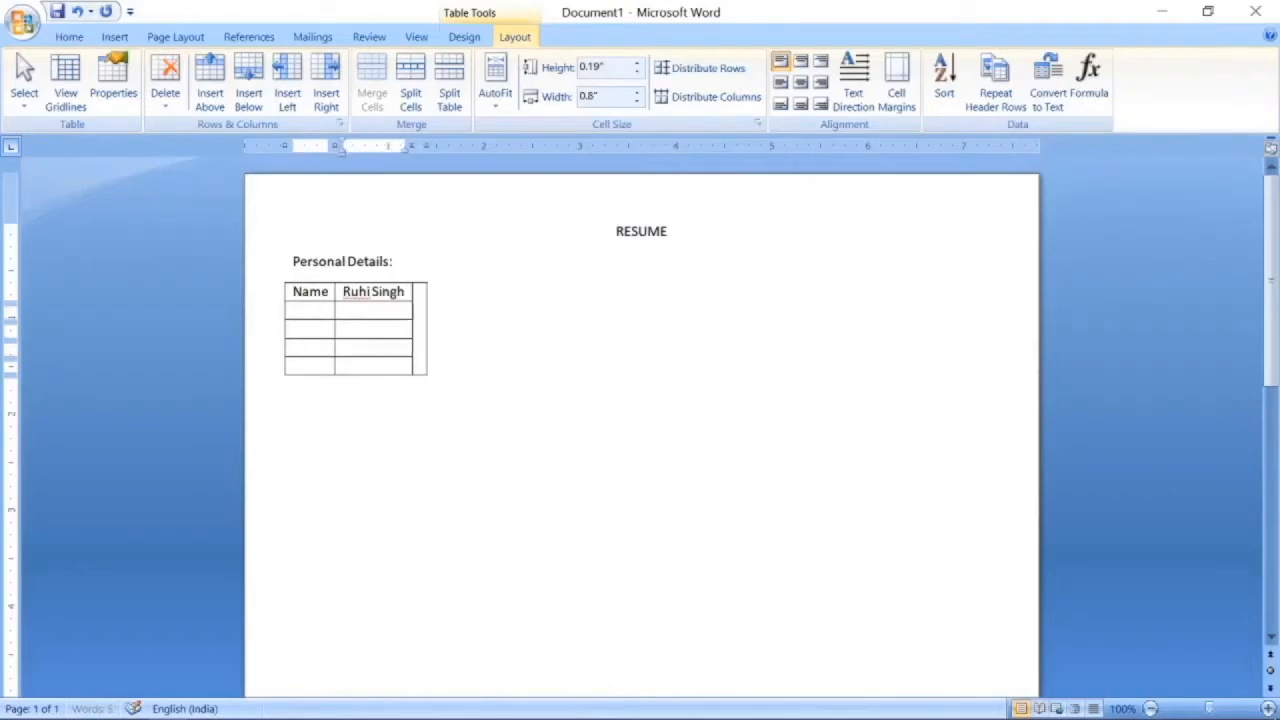
# Add an Address row with the home address and a Mobile No. row with the phone number.
pyautogui.press('Tab')
pyautogui.write('Add')
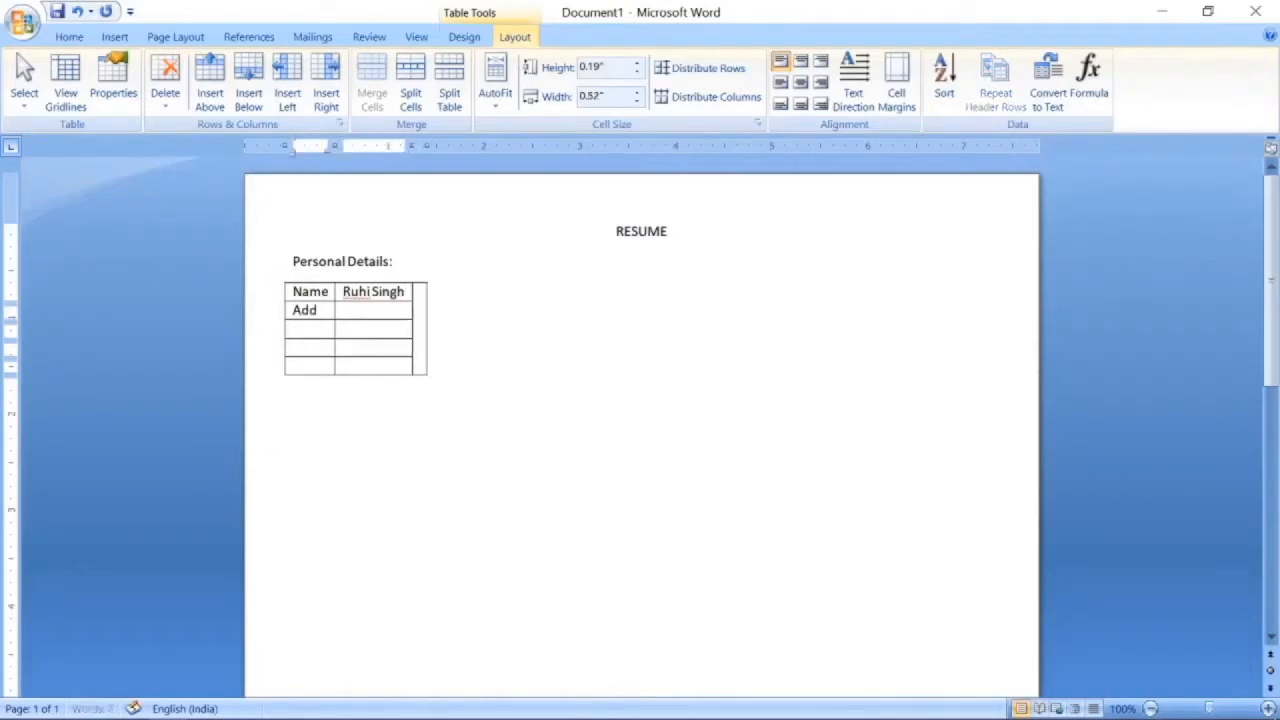
pyautogui.write('ress')
pyautogui.press('Tab')
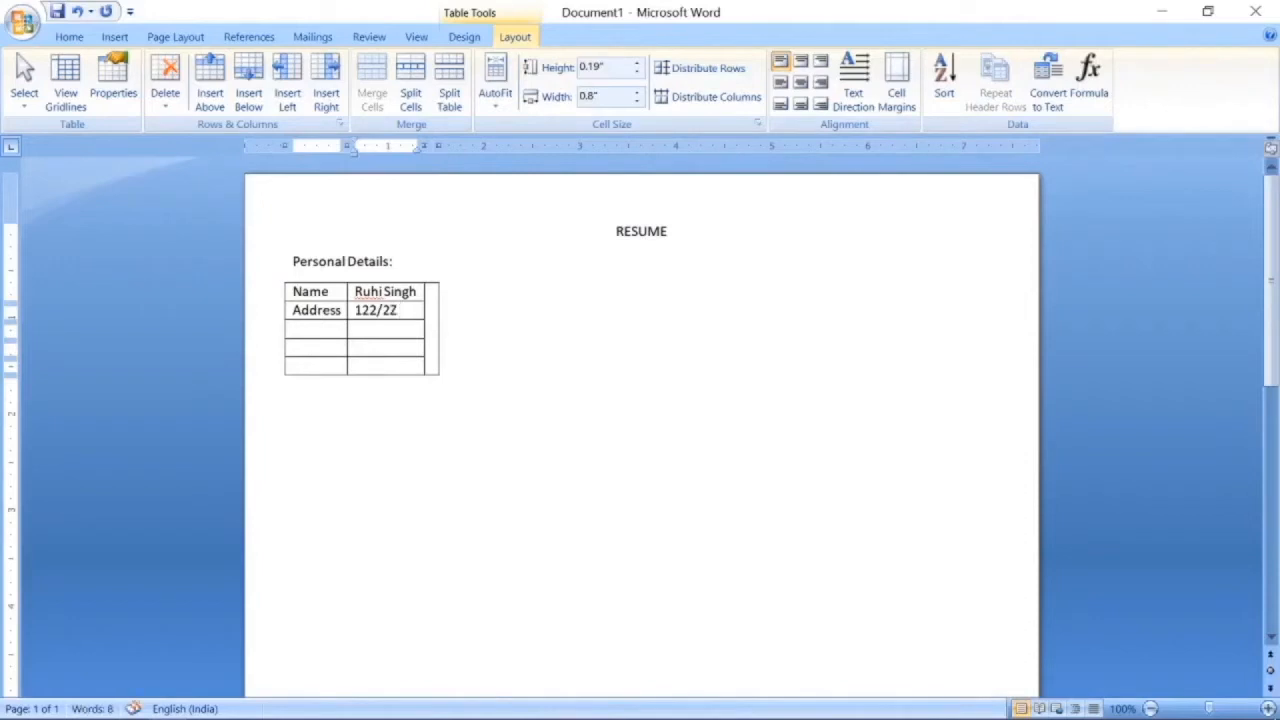
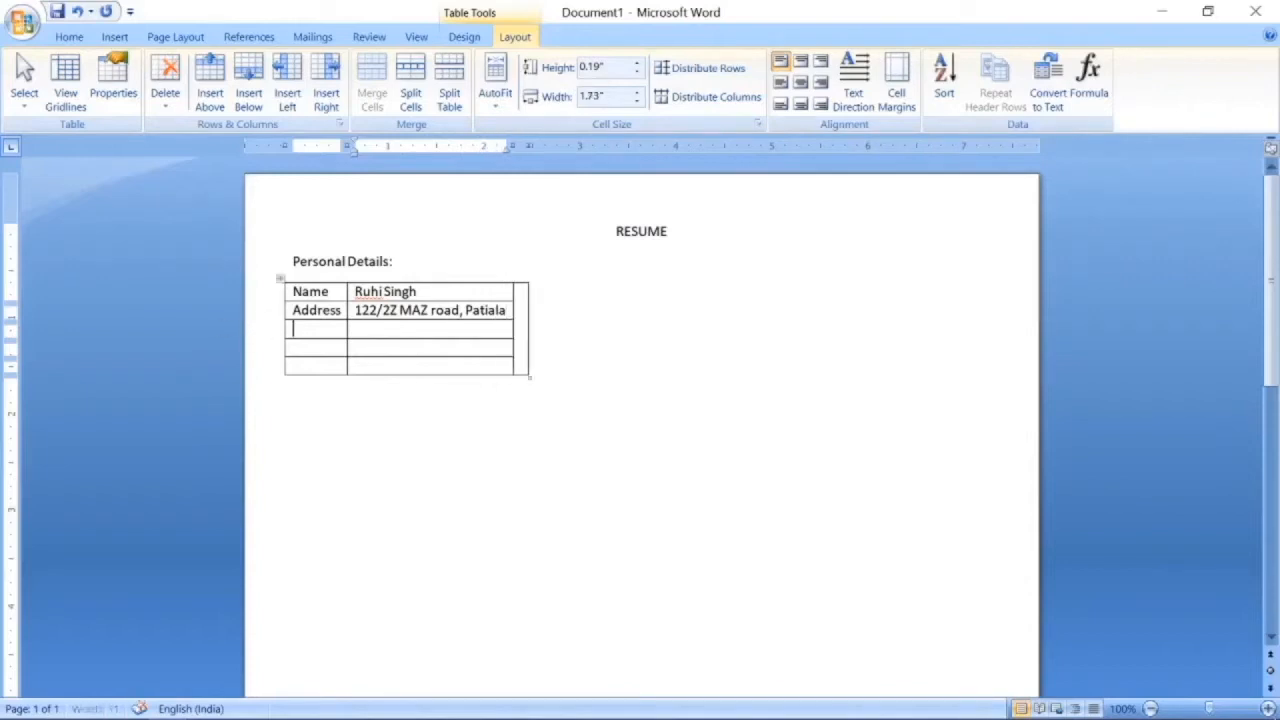
pyautogui.write('Email Id')
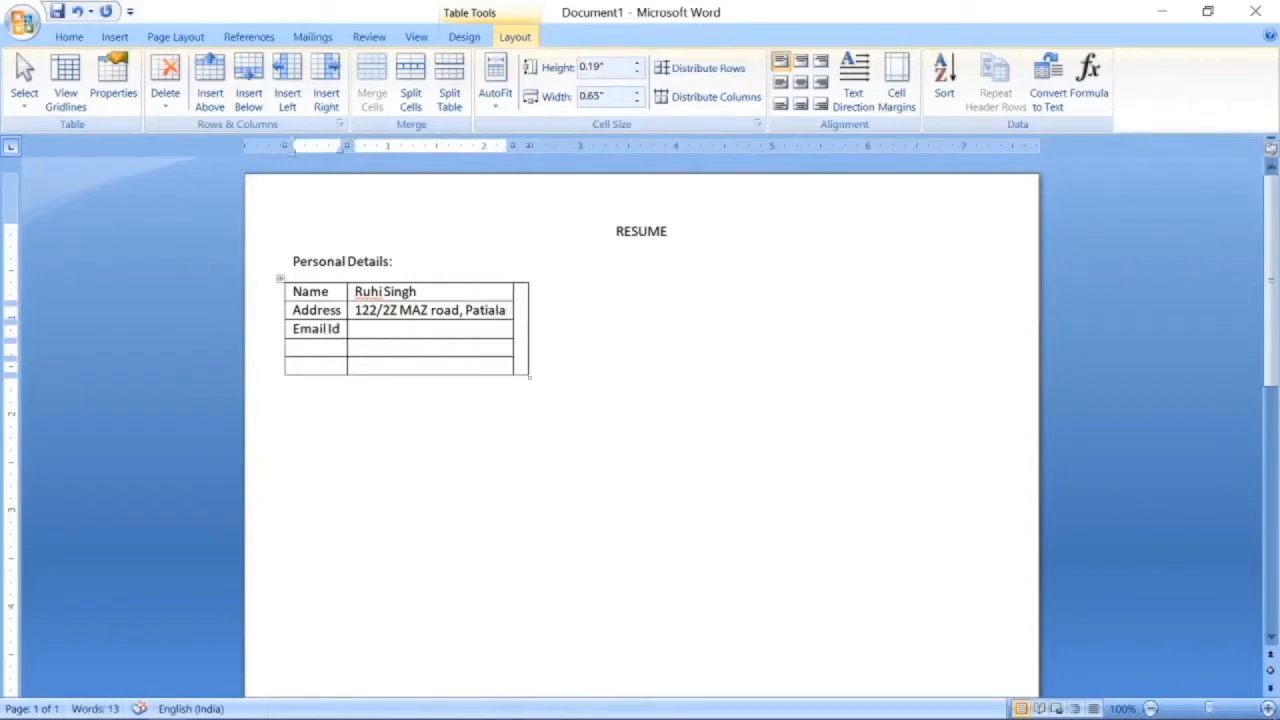
pyautogui.press('Tab')
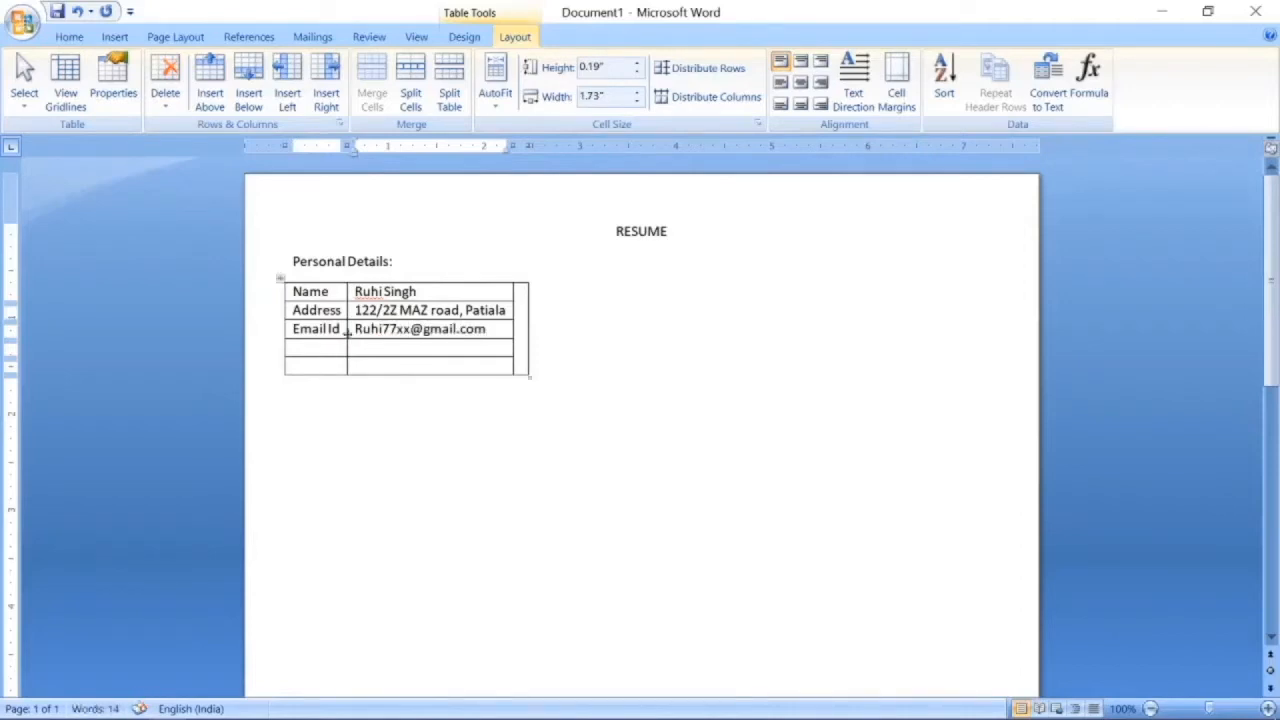
pyautogui.press('Tab')
pyautogui.write('Mobile No.')
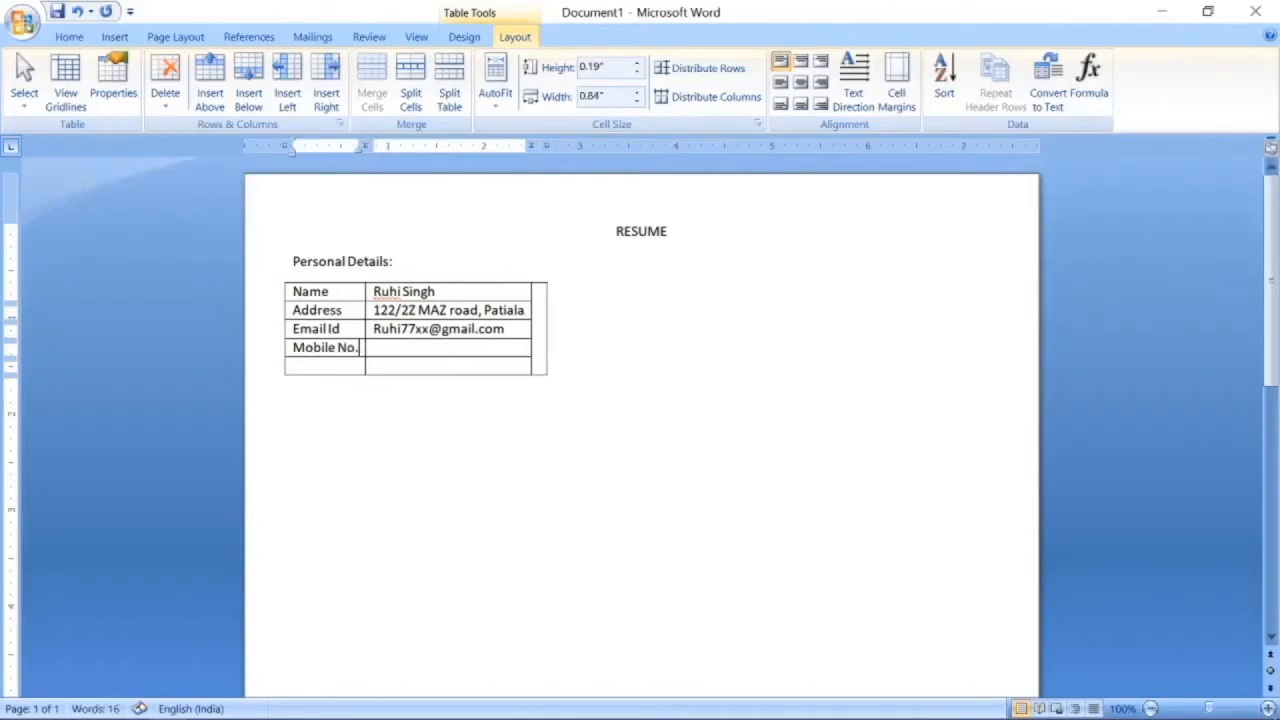
pyautogui.press('Tab')
pyautogui.write('971xxxxx88')
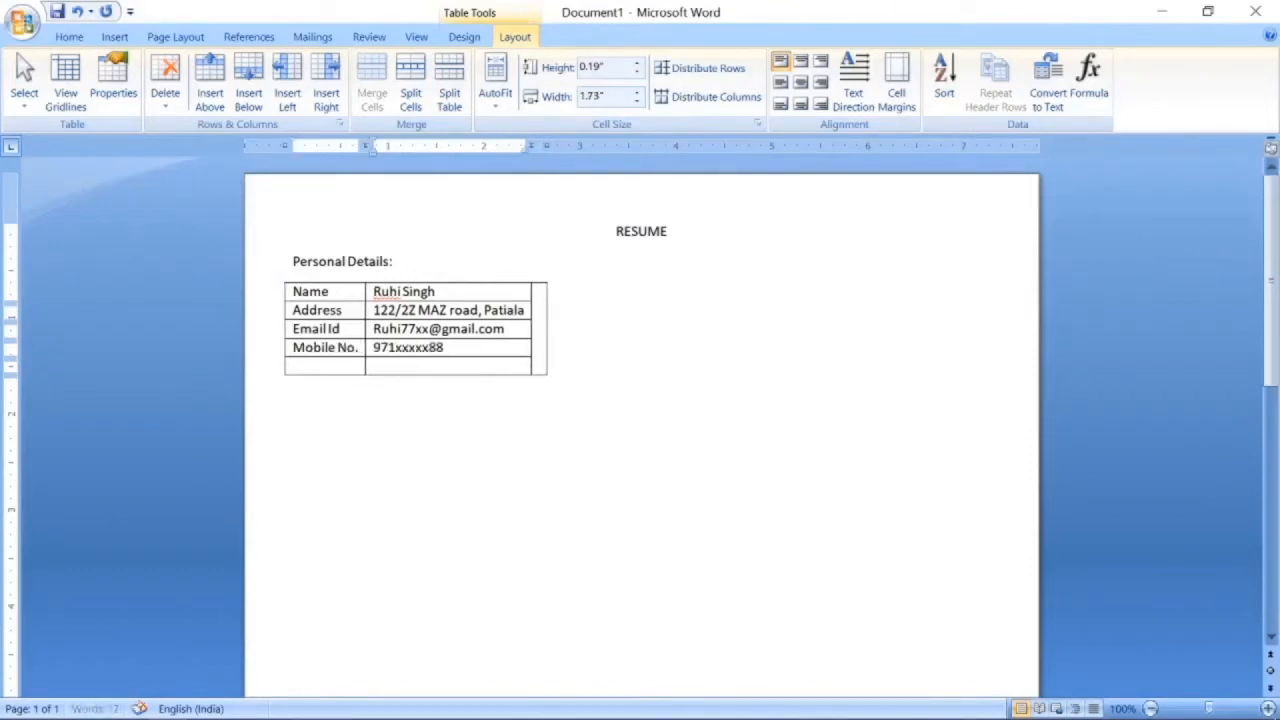
# Add a Marital Status row set to Single, then drag the table's corner to enlarge it.
pyautogui.press('Tab')
pyautogui.write('Mar')
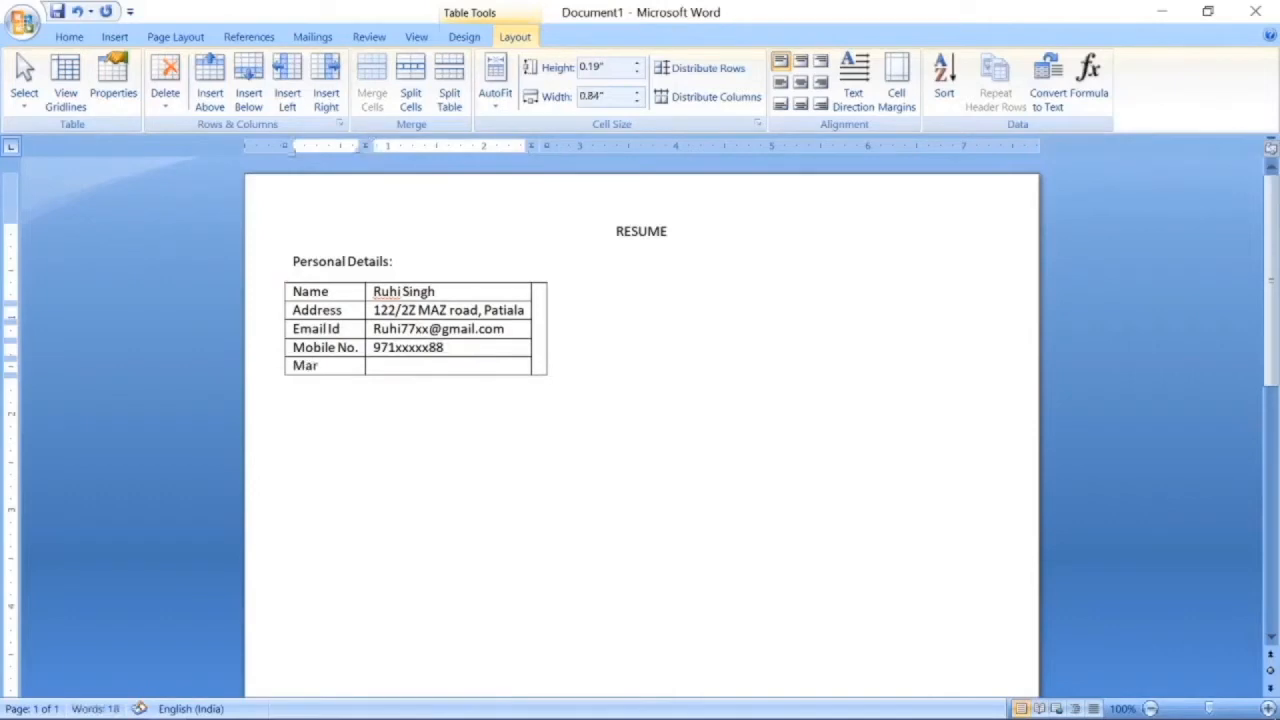
pyautogui.write('ital Status')
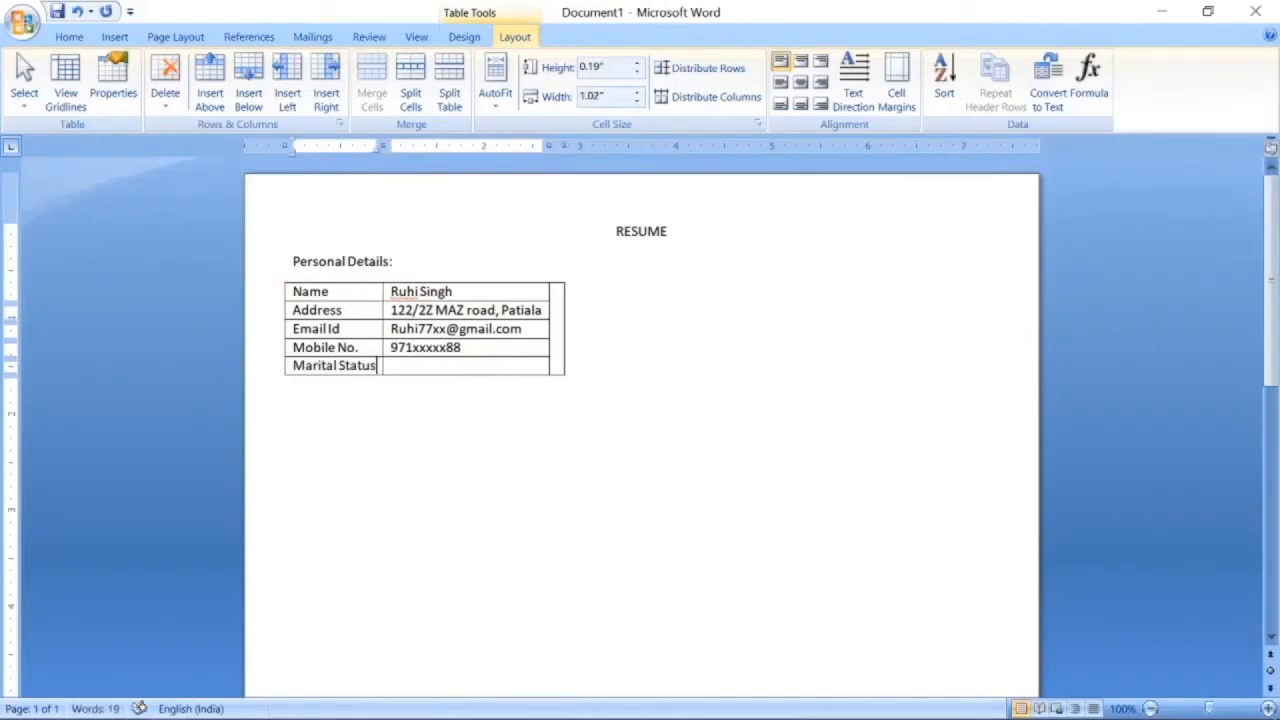
pyautogui.press('Tab')
pyautogui.write('Single')
pyautogui.moveTo(568, 374); pyautogui.dragTo(785, 414)
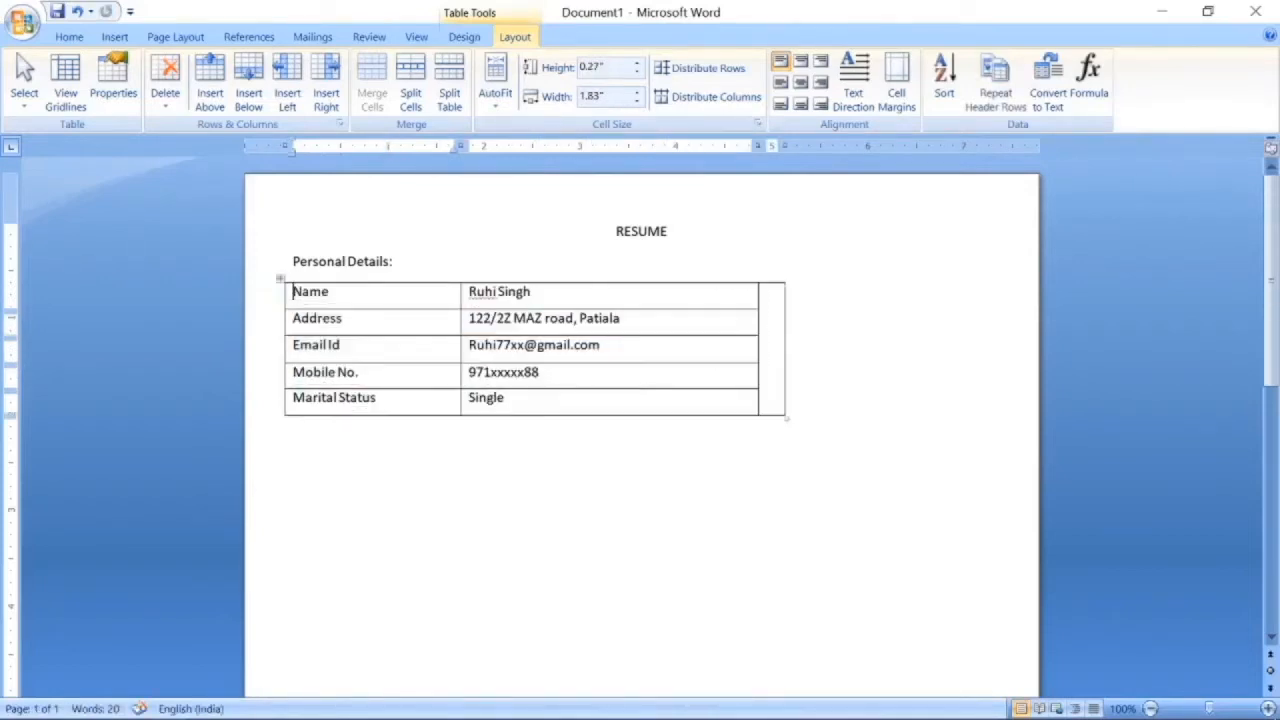
# Insert profile_pic.jpg and set its text wrapping to In Front of Text.
pyautogui.click(114, 36)
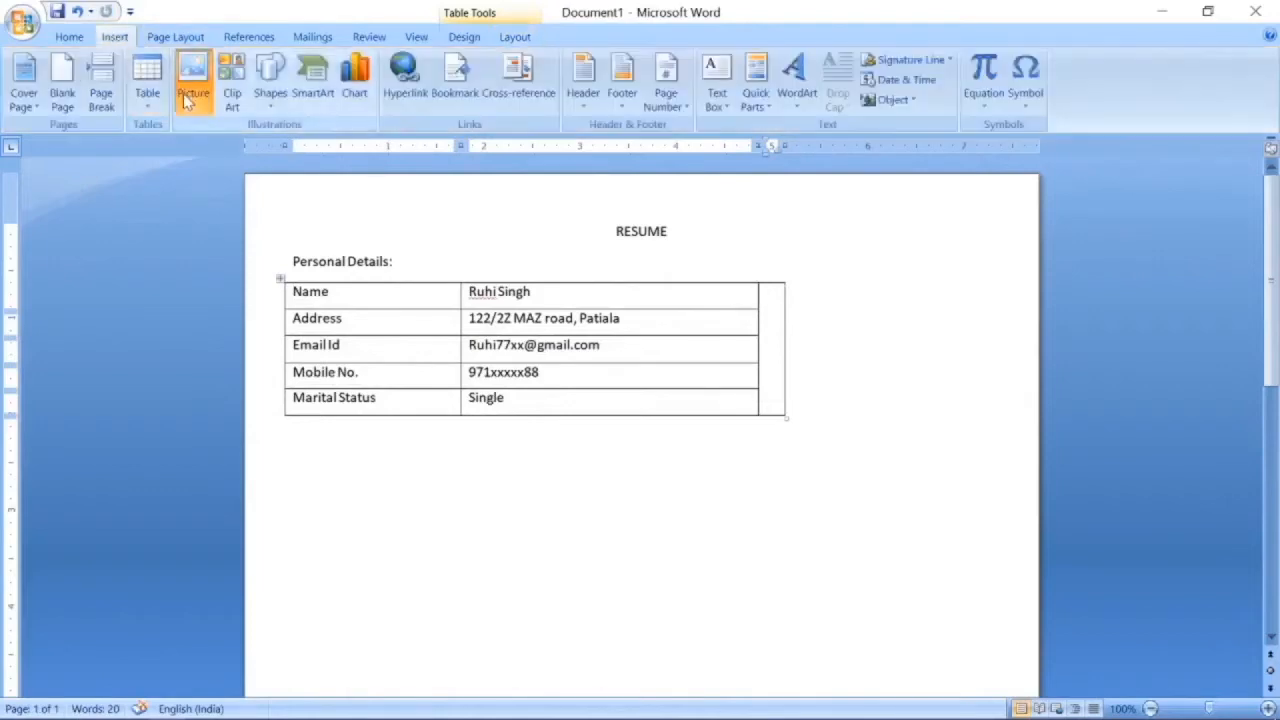
pyautogui.click(186, 100)
pyautogui.scroll(-3, 392, 219)
pyautogui.click(557, 298)
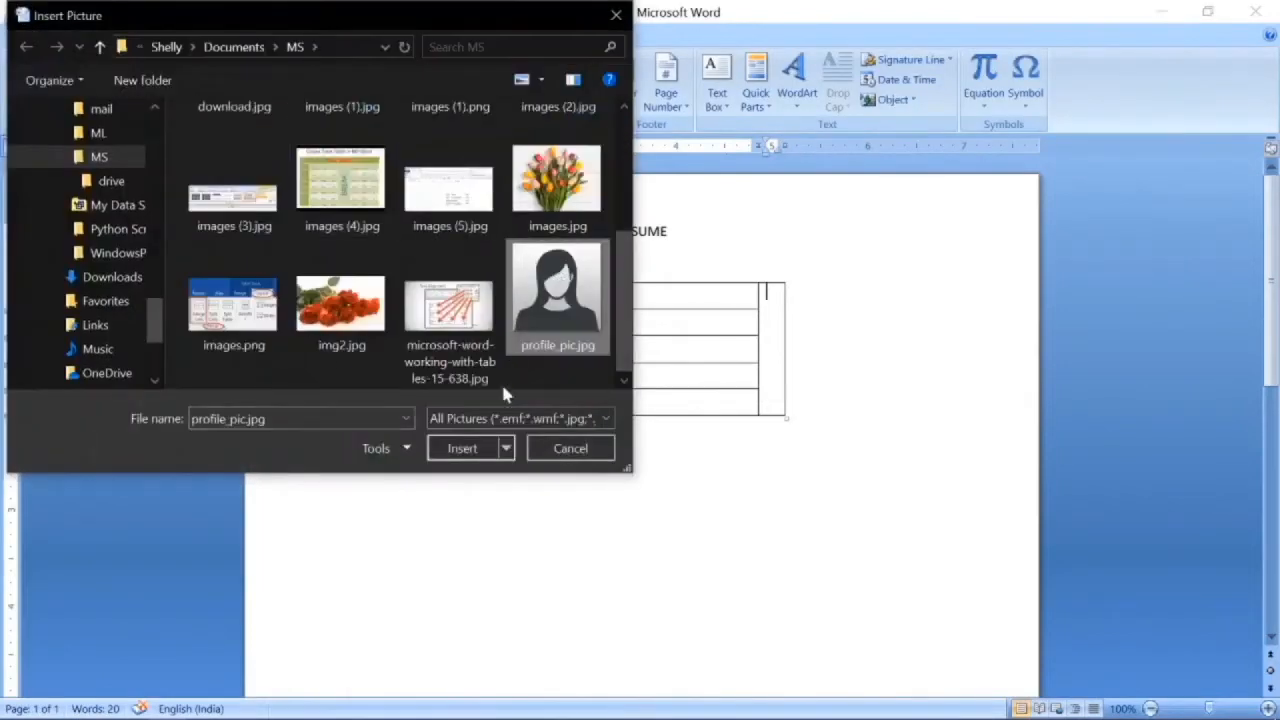
pyautogui.click(462, 448)
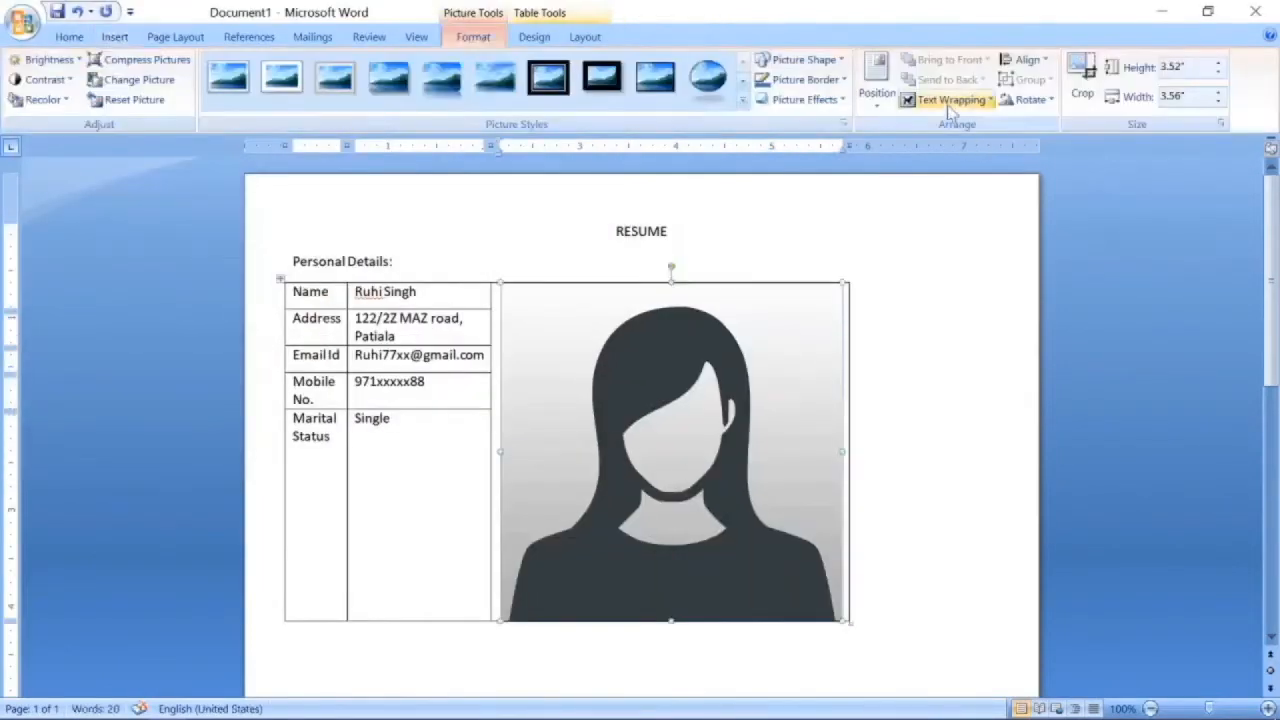
pyautogui.click(950, 105)
pyautogui.click(945, 206)
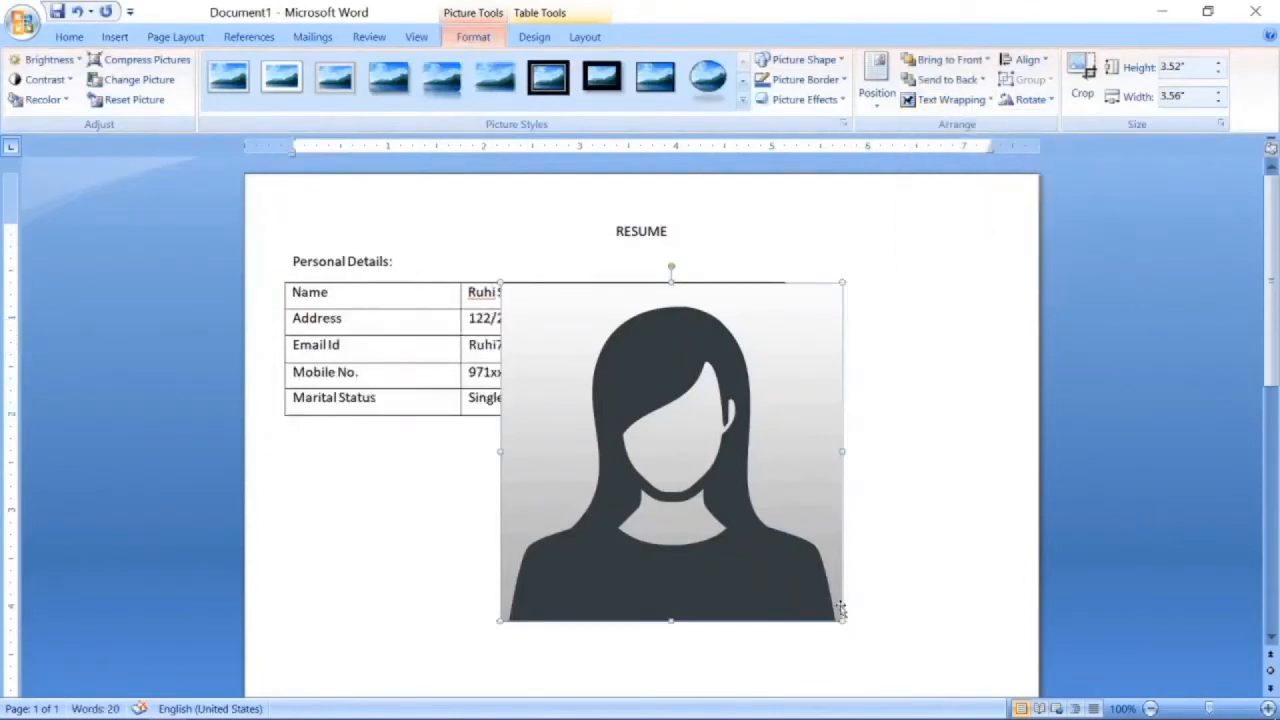
# Shrink the photo to about 1.3 inches and fit it into the table's right-hand column.
pyautogui.moveTo(843, 620); pyautogui.dragTo(702, 357)
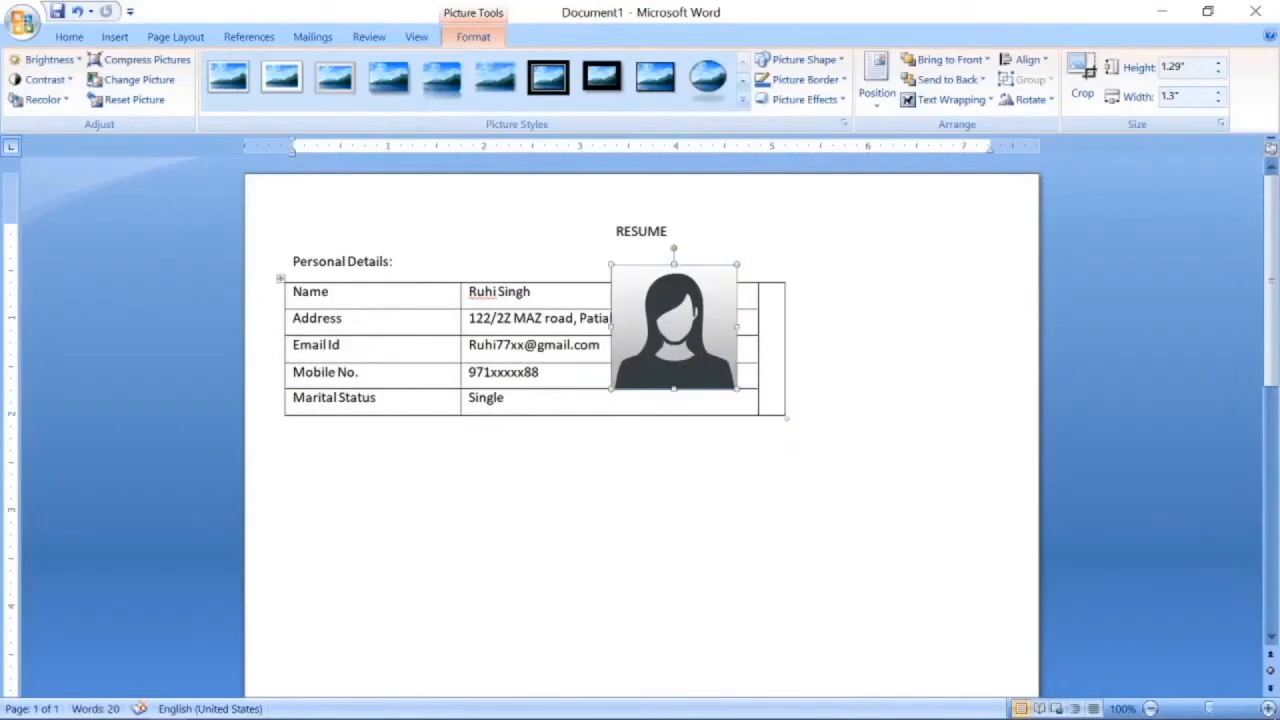
pyautogui.moveTo(790, 421); pyautogui.dragTo(800, 418)
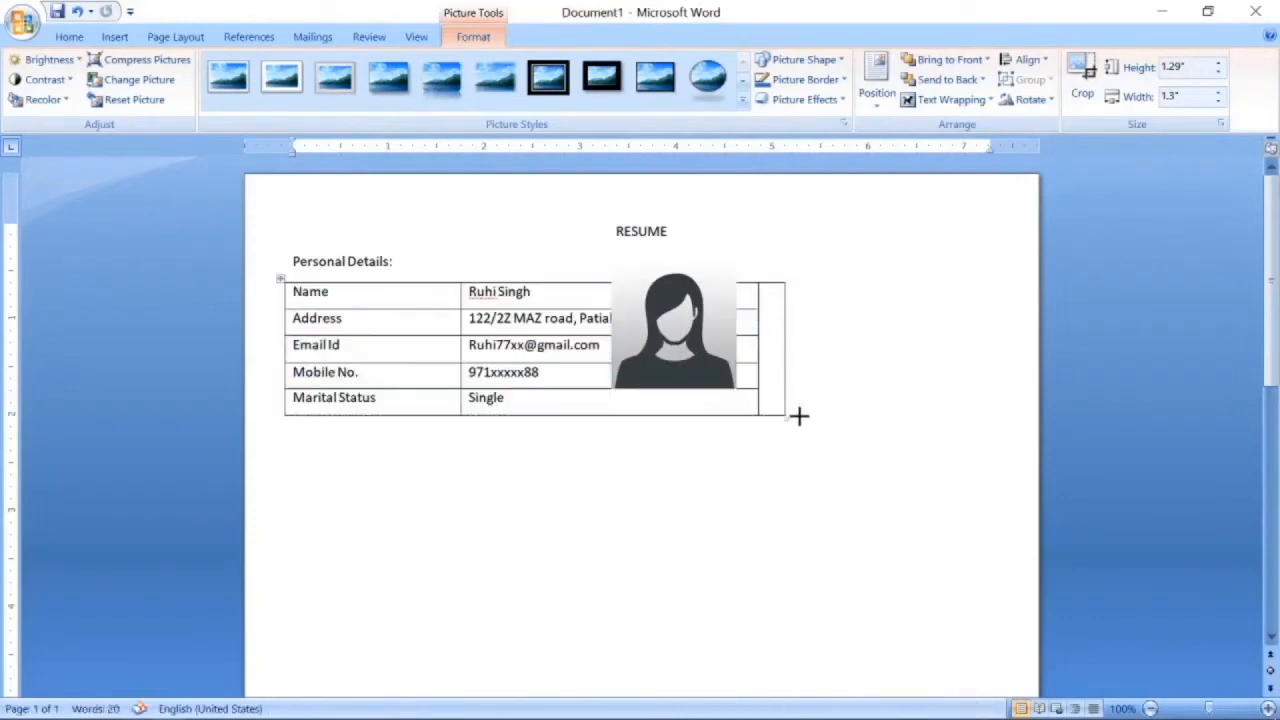
pyautogui.moveTo(771, 374); pyautogui.dragTo(714, 374)
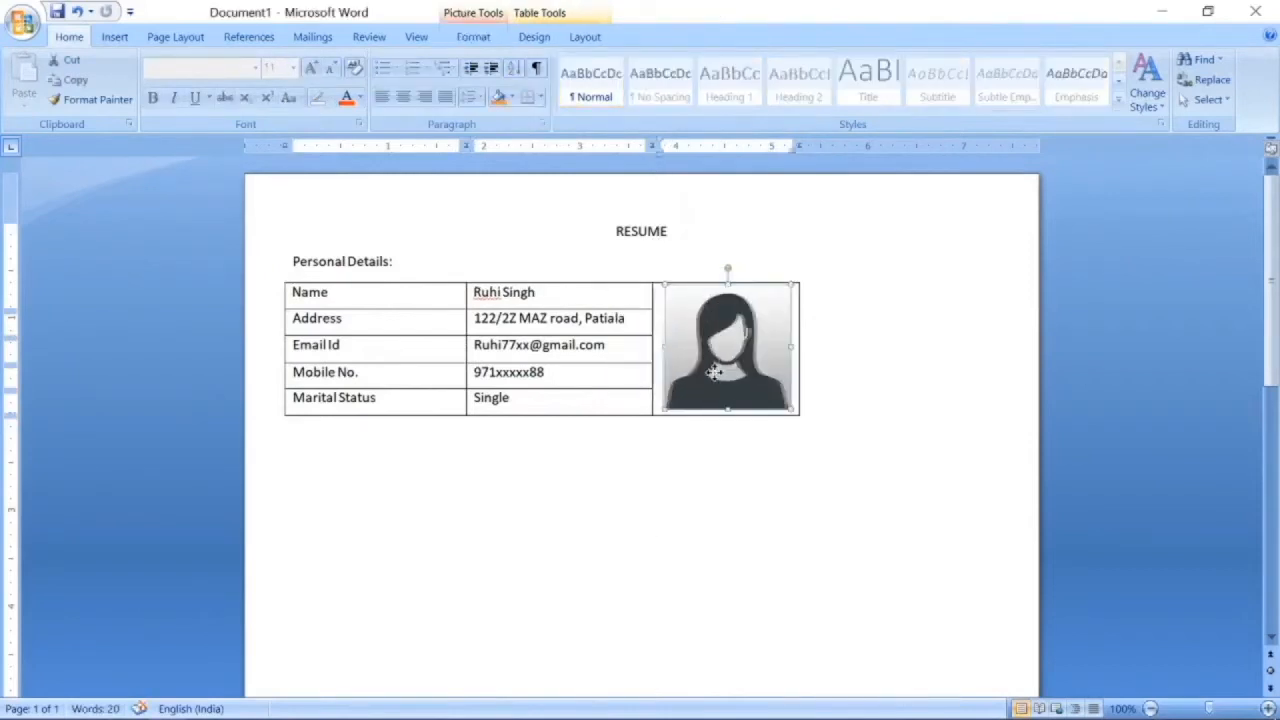
pyautogui.moveTo(799, 411); pyautogui.dragTo(953, 446)
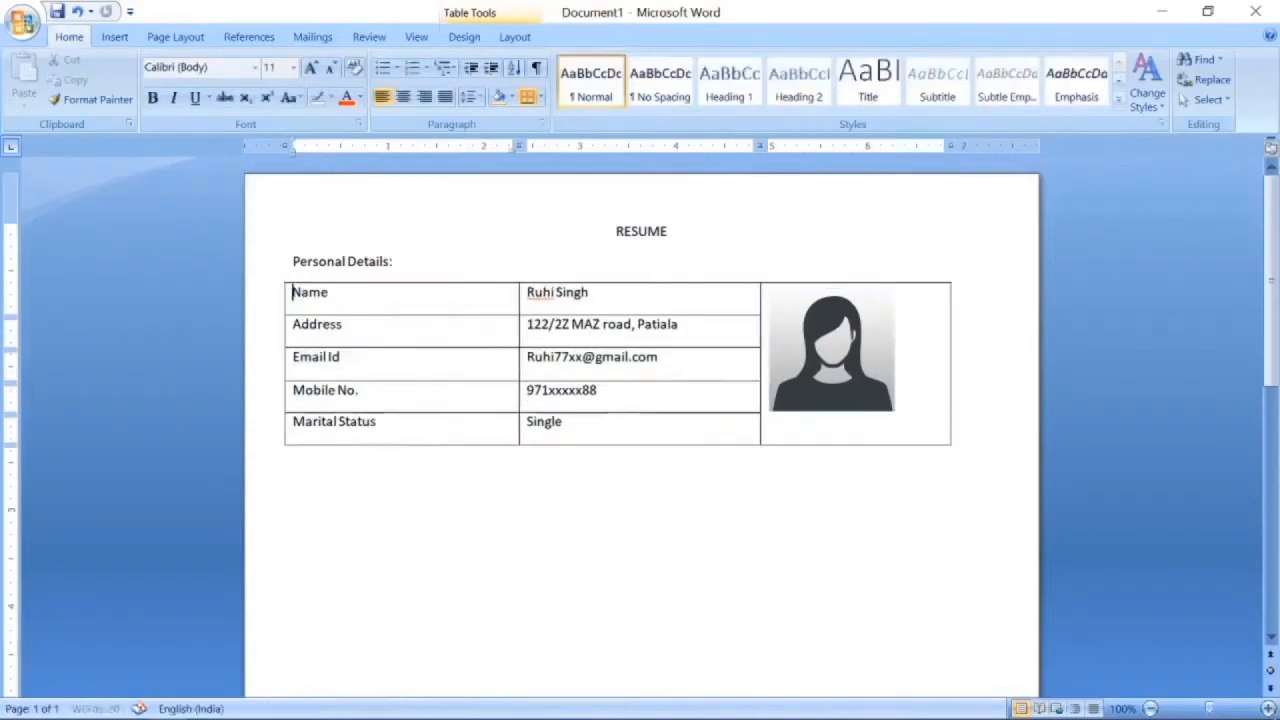
pyautogui.moveTo(848, 364); pyautogui.dragTo(875, 384)
pyautogui.click(857, 515)
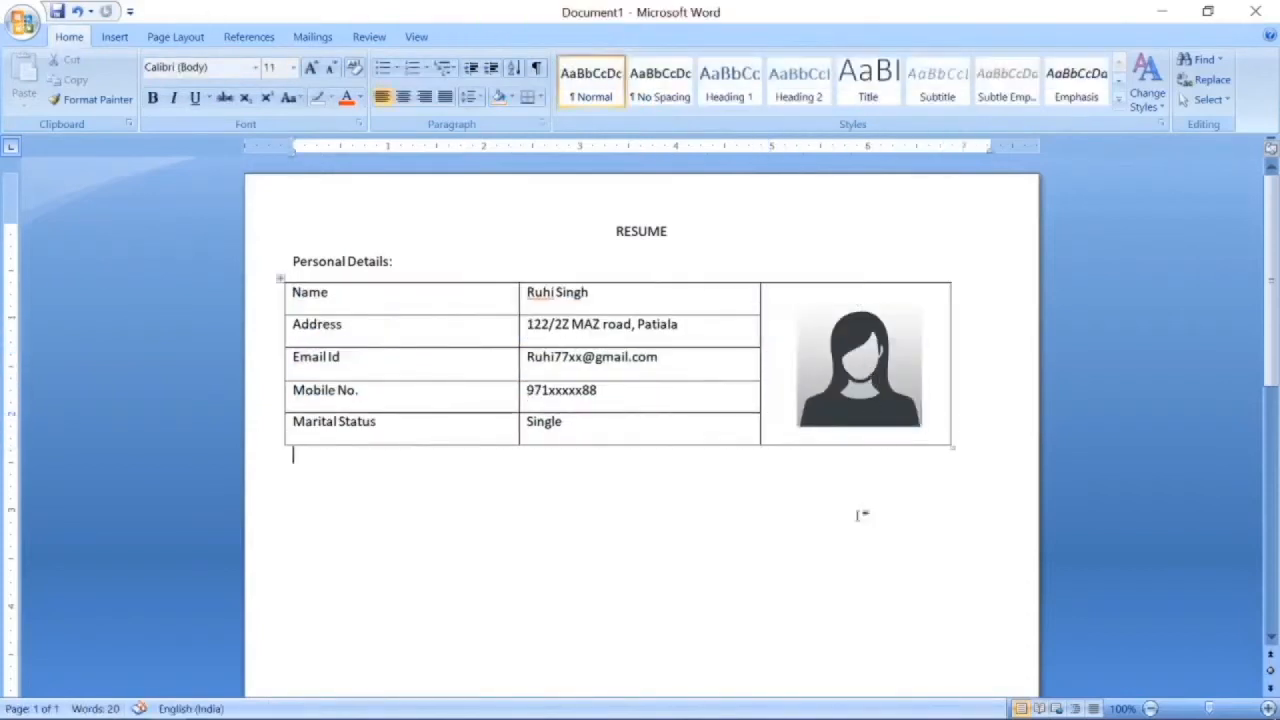
# Make the Personal Details: heading bold at 14 pt.
pyautogui.hotkey('shift', 'Right')
pyautogui.hotkey('shift', 'Right')
pyautogui.hotkey('shift', 'Right')
pyautogui.hotkey('shift', 'Right')
pyautogui.hotkey('shift', 'Right')
pyautogui.hotkey('shift', 'Right')
pyautogui.hotkey('shift', 'Right')
pyautogui.hotkey('shift', 'Right')
pyautogui.hotkey('shift', 'Right')
pyautogui.hotkey('shift', 'Right')
pyautogui.hotkey('shift', 'Right')
pyautogui.hotkey('shift', 'Right')
pyautogui.hotkey('shift', 'Right')
pyautogui.hotkey('shift', 'Right')
pyautogui.hotkey('shift', 'Right')
pyautogui.hotkey('shift', 'Right')
pyautogui.hotkey('shift', 'Right')
pyautogui.hotkey('shift', 'Right')
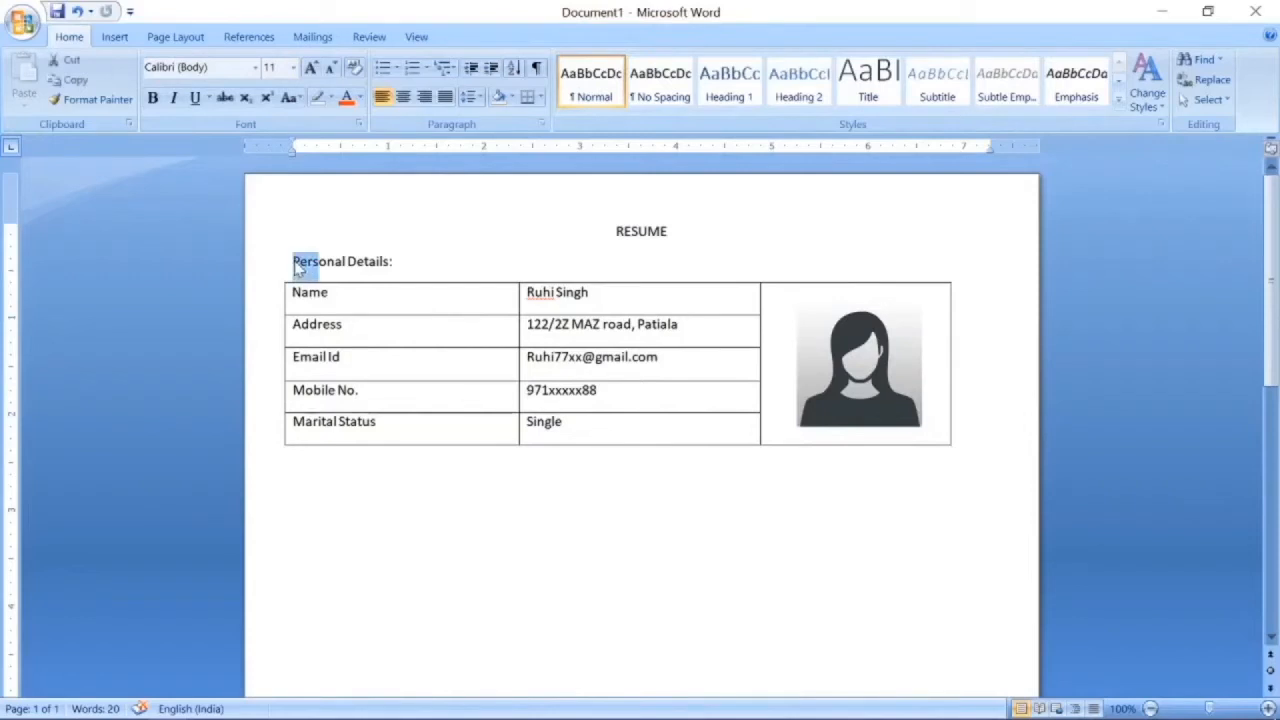
pyautogui.hotkey('ctrl', 'shift', '.')
pyautogui.hotkey('ctrl', 'shift', '.')
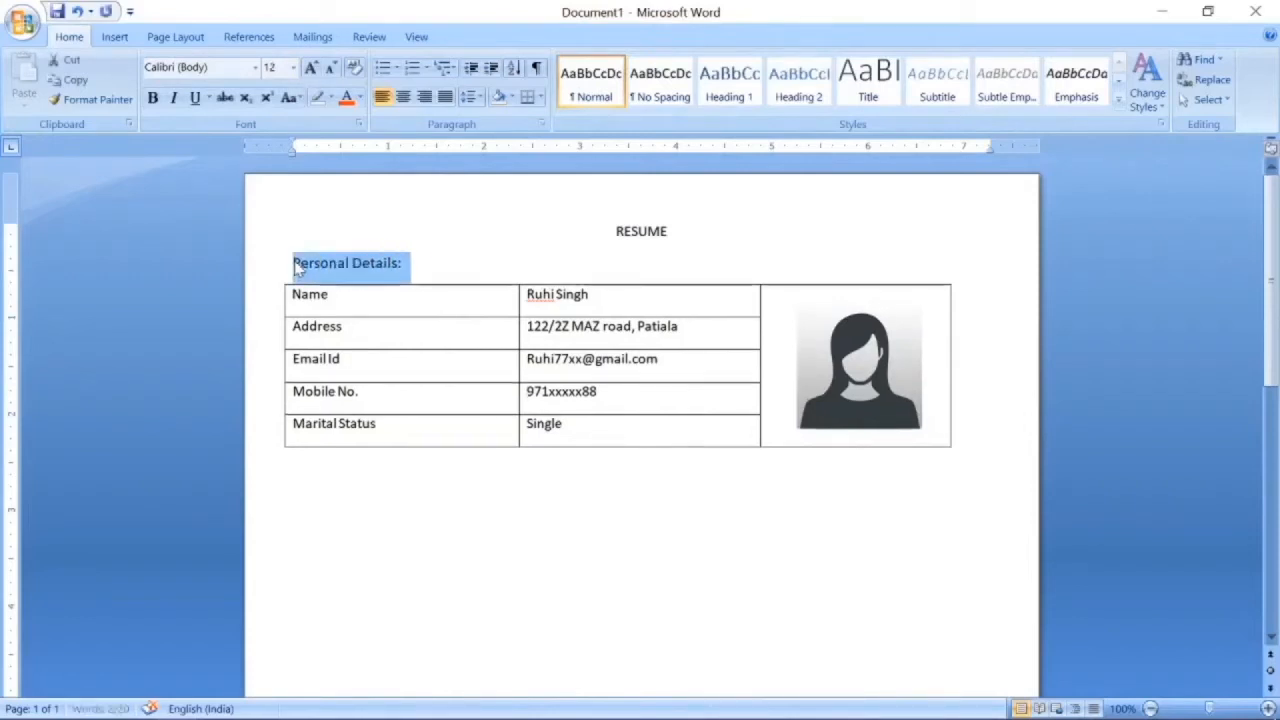
pyautogui.click(152, 97)
# Format the RESUME title as 26 pt, bold and underlined.
pyautogui.click(617, 231)
pyautogui.hotkey('shift', 'Down')
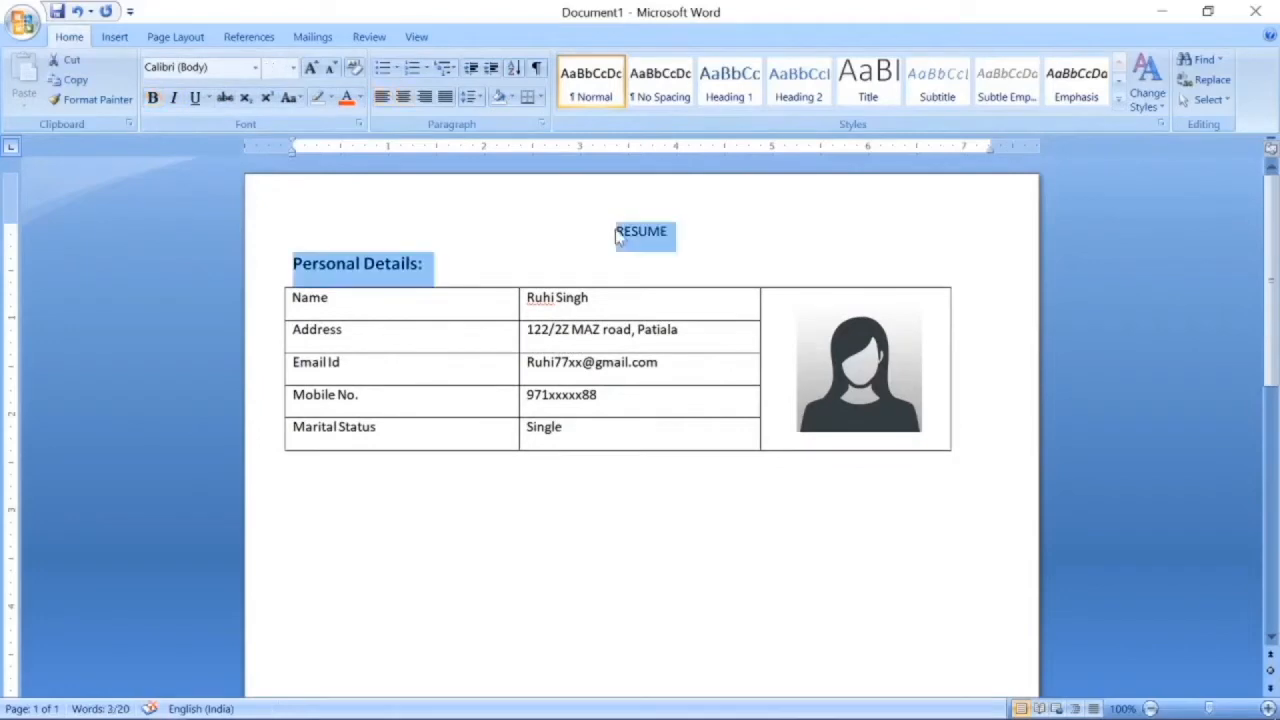
pyautogui.hotkey('shift', 'Left')
pyautogui.hotkey('shift', 'Left')
pyautogui.hotkey('shift', 'Left')
pyautogui.hotkey('shift', 'Left')
pyautogui.hotkey('shift', 'Left')
pyautogui.hotkey('shift', 'Left')
pyautogui.hotkey('shift', 'Left')
pyautogui.hotkey('shift', 'Left')
pyautogui.hotkey('shift', 'Left')
pyautogui.hotkey('shift', 'Left')
pyautogui.hotkey('shift', 'Left')
pyautogui.hotkey('shift', 'Left')
pyautogui.hotkey('shift', 'Left')
pyautogui.hotkey('shift', 'Left')
pyautogui.hotkey('shift', 'Left')
pyautogui.hotkey('shift', 'Left')
pyautogui.hotkey('shift', 'Left')
pyautogui.hotkey('shift', 'Left')
pyautogui.hotkey('shift', 'Right')
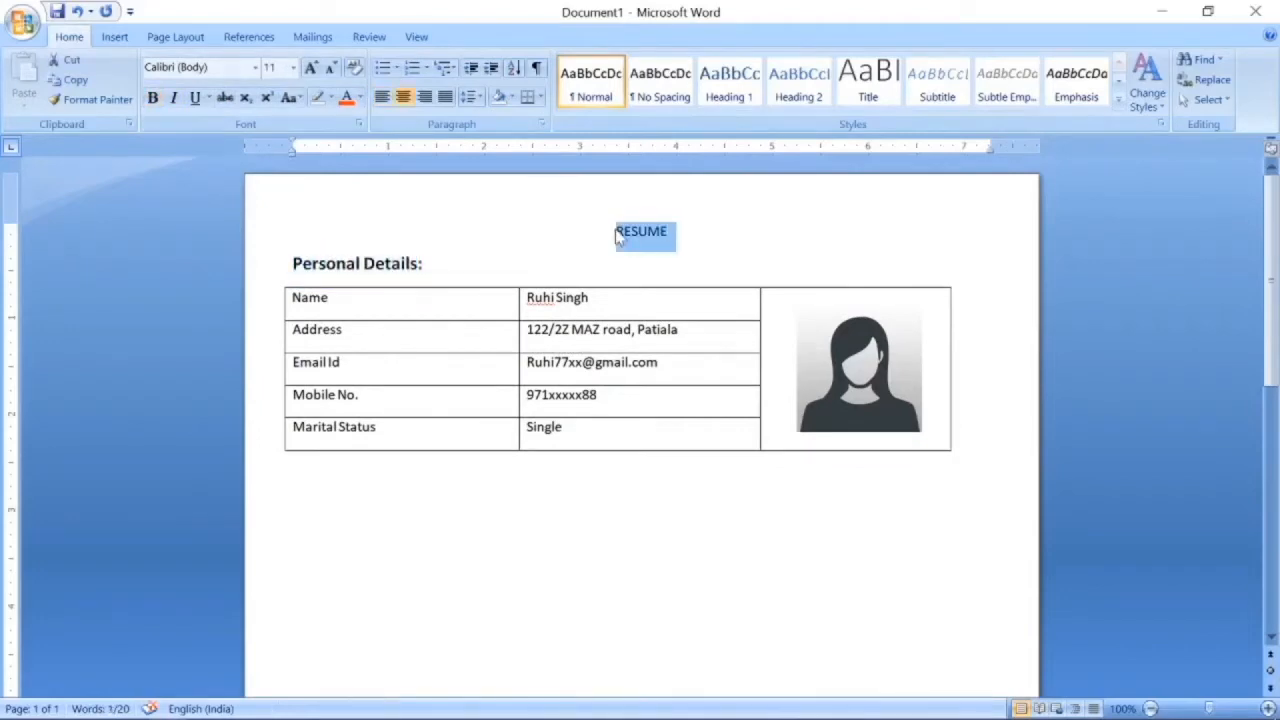
pyautogui.hotkey('ctrl', 'shift', '.')
pyautogui.hotkey('ctrl', 'shift', '.')
pyautogui.hotkey('ctrl', 'shift', '.')
pyautogui.hotkey('ctrl', 'shift', '.')
pyautogui.hotkey('ctrl', 'shift', '.')
pyautogui.hotkey('ctrl', 'shift', '.')
pyautogui.hotkey('ctrl', 'shift', '.')
pyautogui.hotkey('ctrl', 'shift', '.')
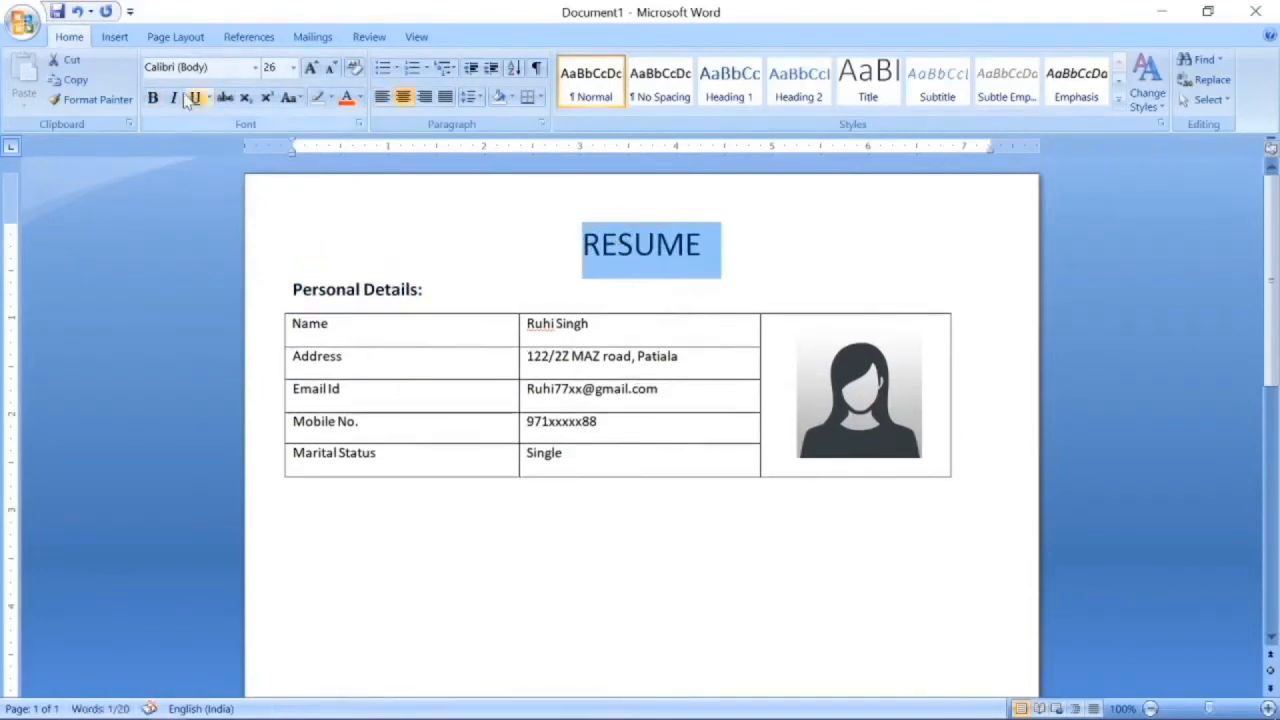
pyautogui.click(153, 98)
pyautogui.click(195, 98)
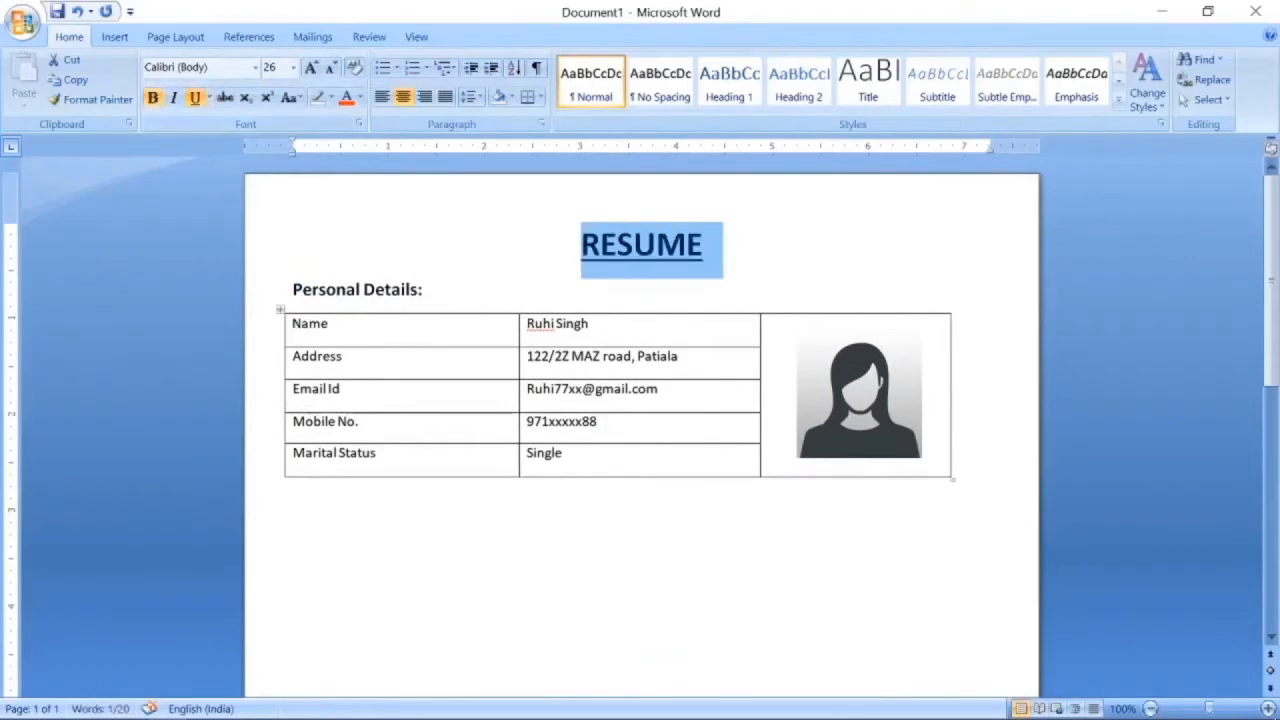
# Bold the row labels in the table's first column.
pyautogui.click(297, 327)
pyautogui.hotkey('shift', 'Down')
pyautogui.hotkey('shift', 'Down')
pyautogui.hotkey('shift', 'Down')
pyautogui.hotkey('shift', 'Down')
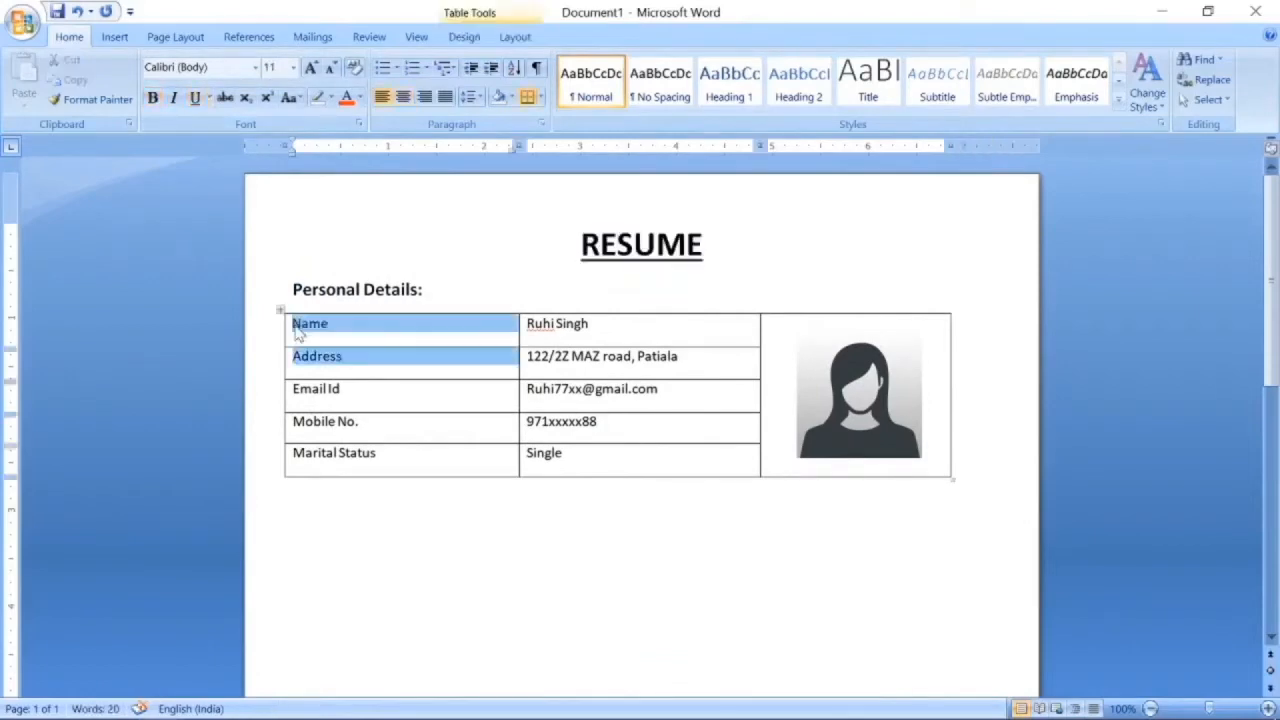
pyautogui.click(153, 98)
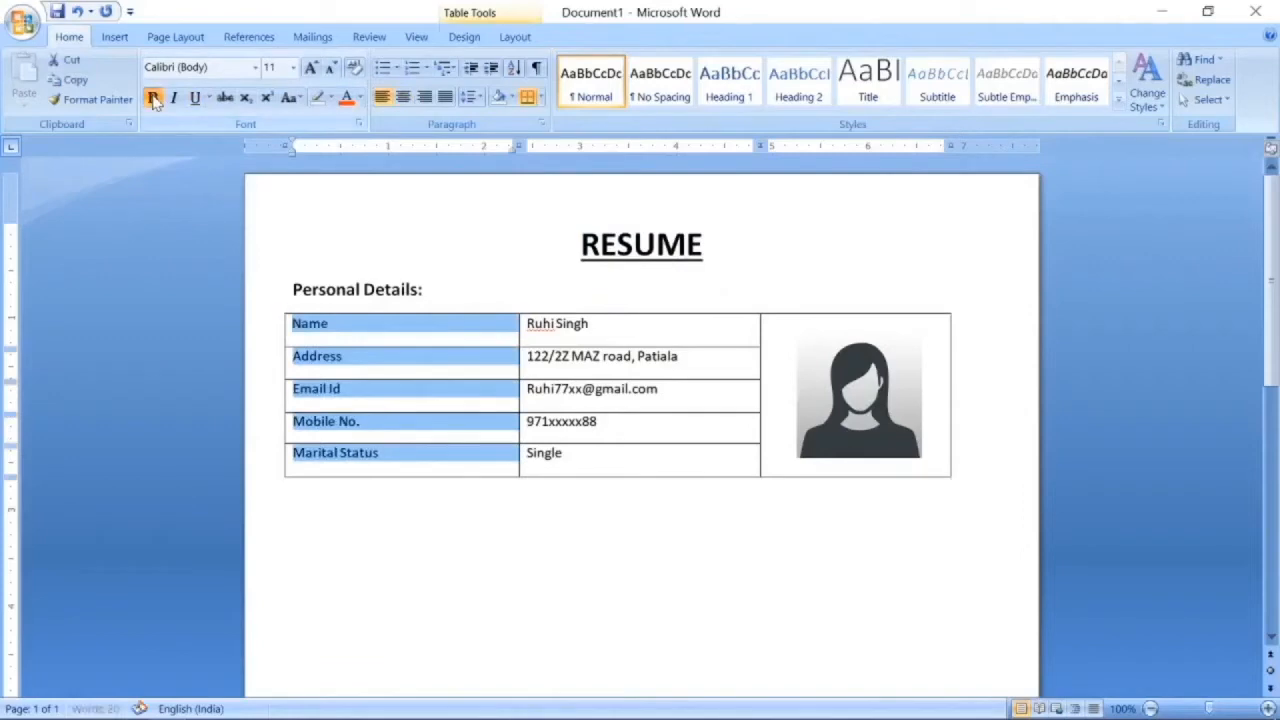
pyautogui.click(343, 541)
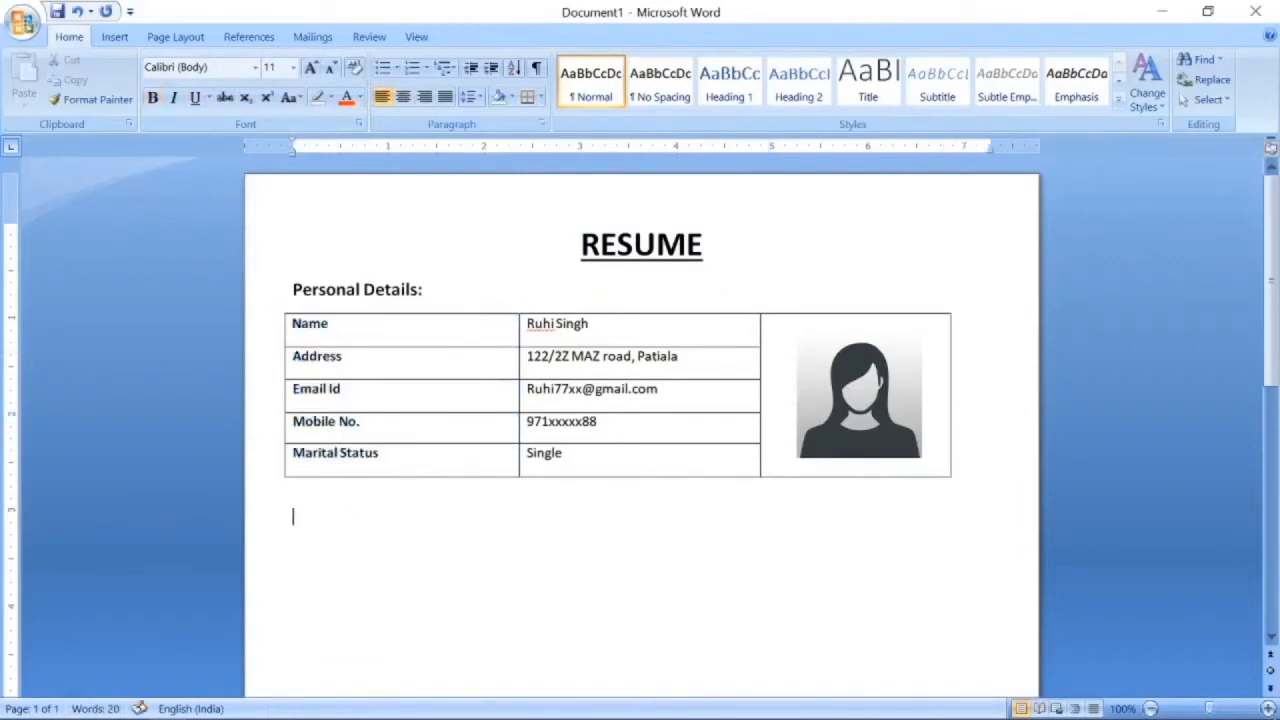
# Type an 'Educational Qualifications:' heading and format it bold at 12 pt.
pyautogui.write('Educat')
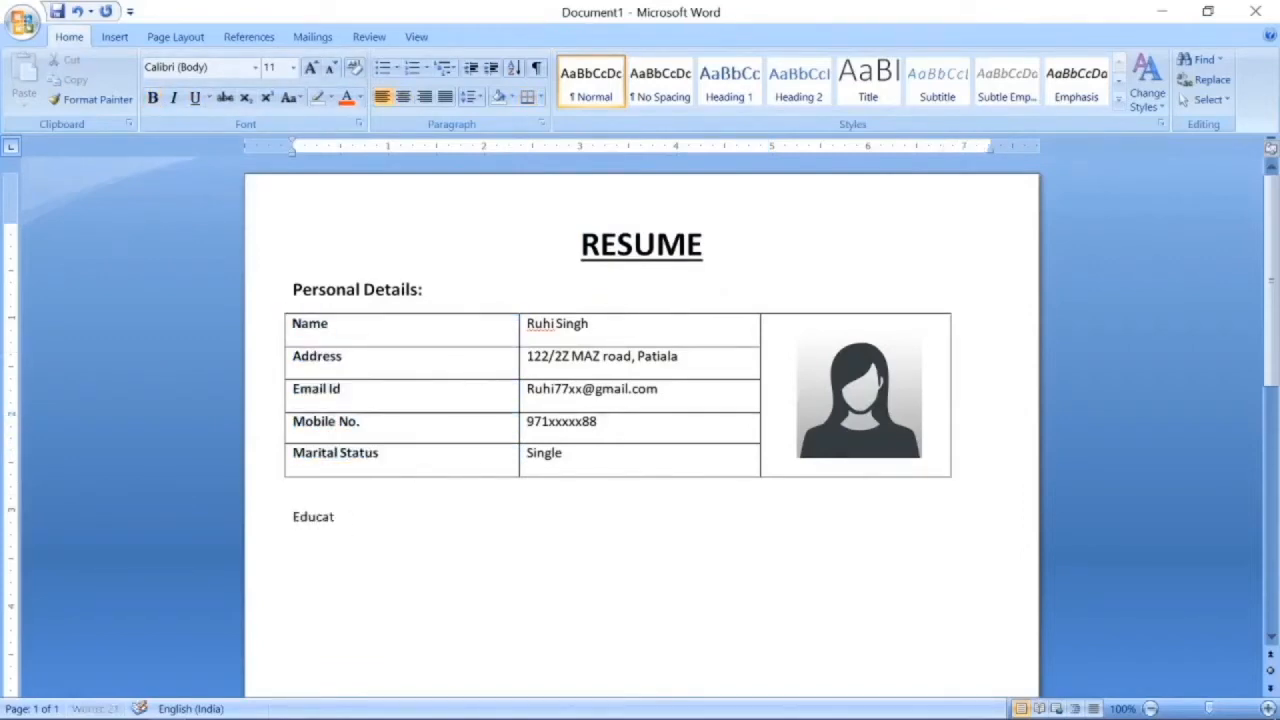
pyautogui.write('ional Qualifications:')
pyautogui.hotkey('shift', 'Up')
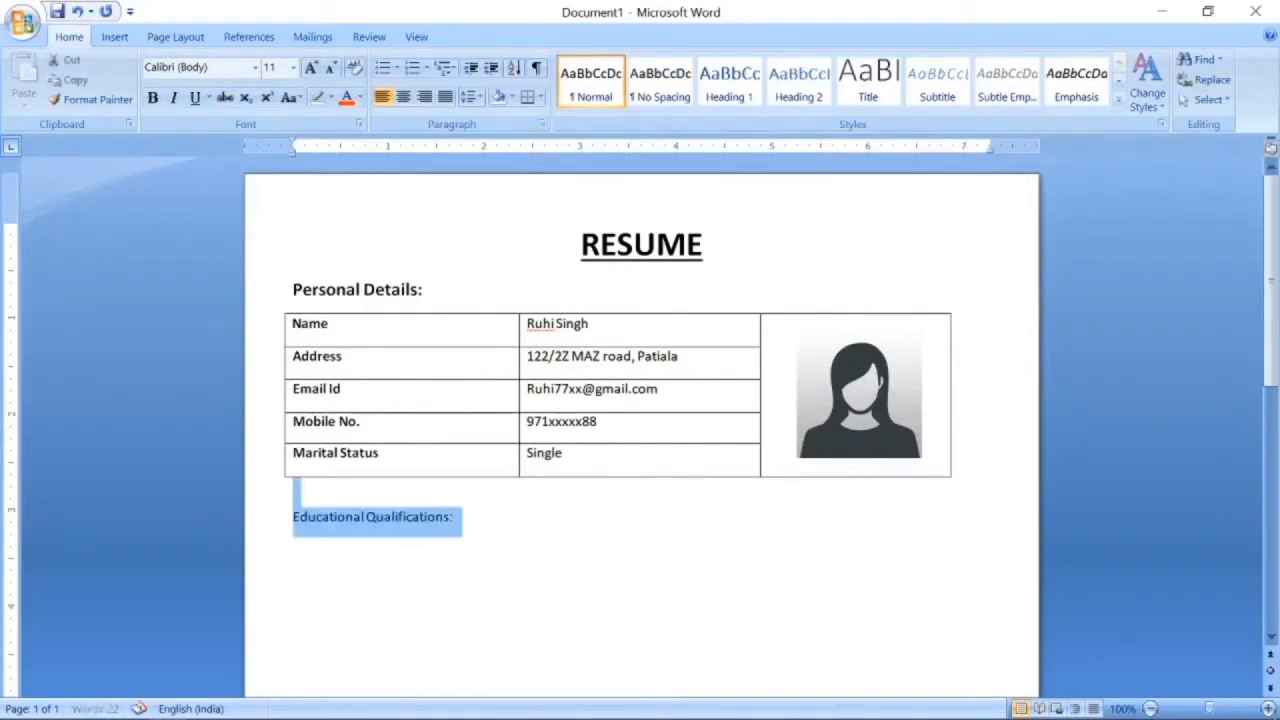
pyautogui.click(153, 98)
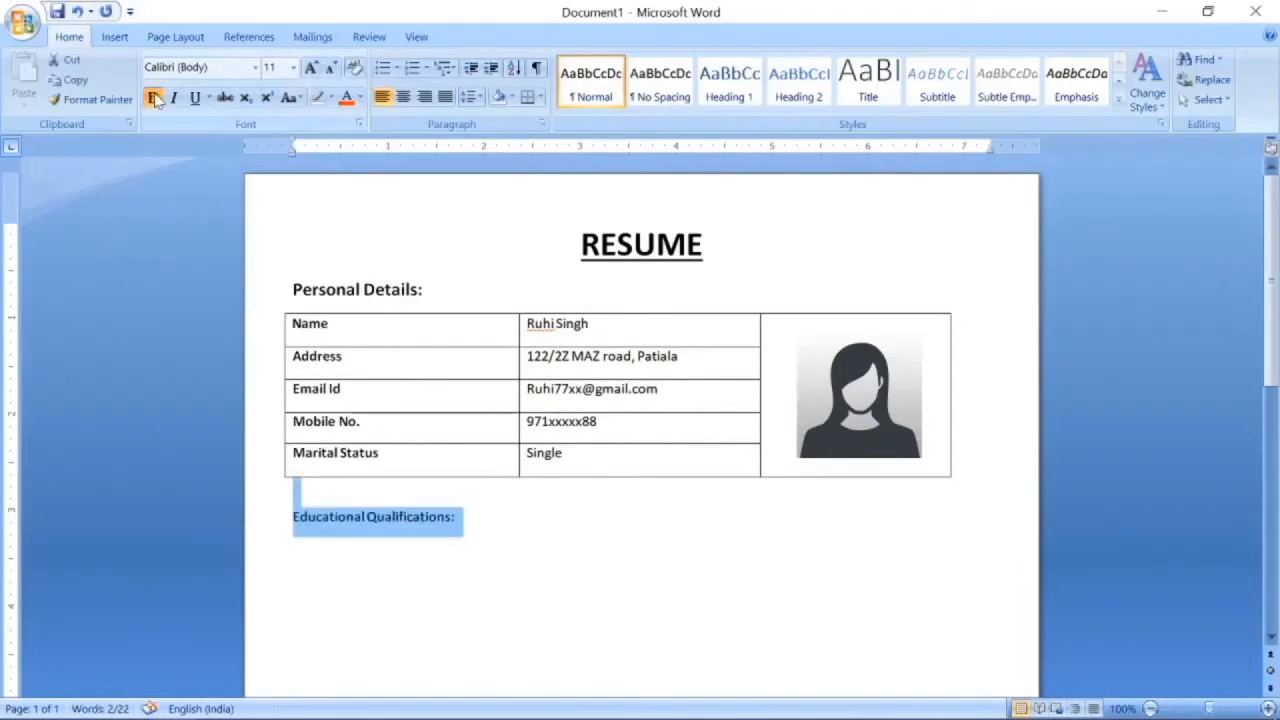
pyautogui.hotkey('ctrl', 'shift', '.')
pyautogui.hotkey('ctrl', 'shift', '.')
pyautogui.hotkey('ctrl', 'shift', ',')
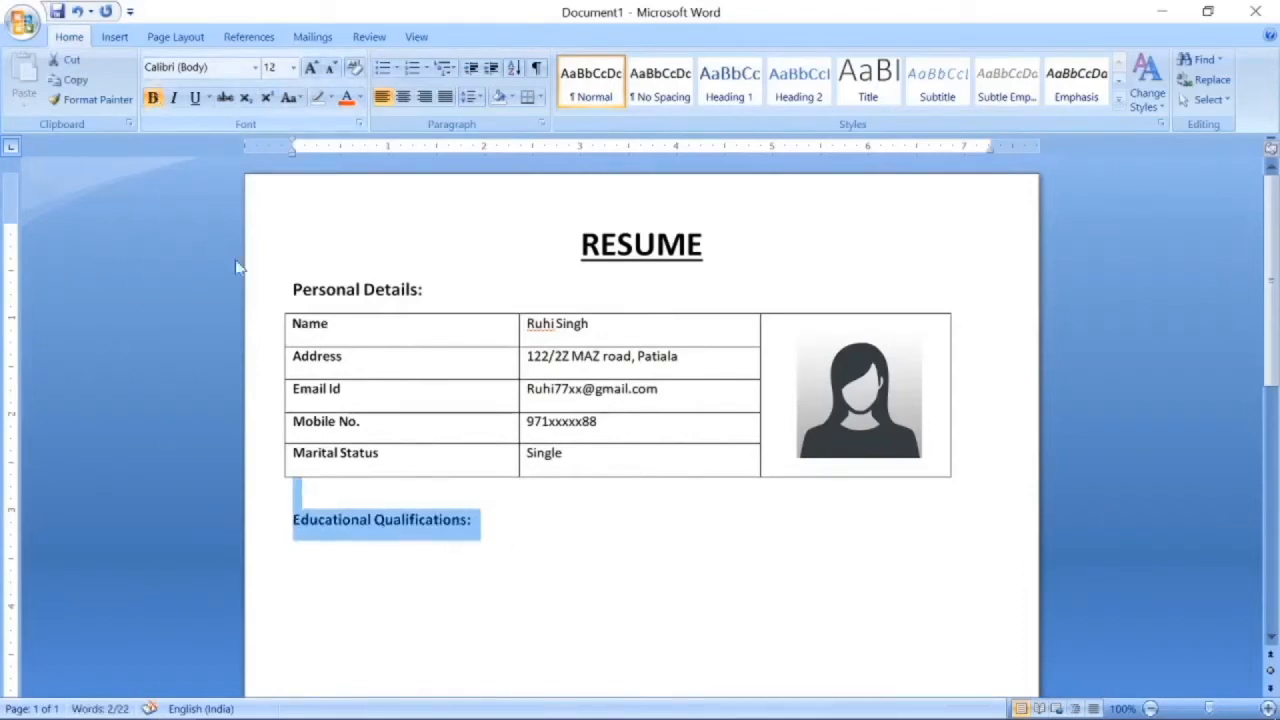
# On the empty line below the heading, bring up the Insert Table size picker.
pyautogui.click(482, 521)
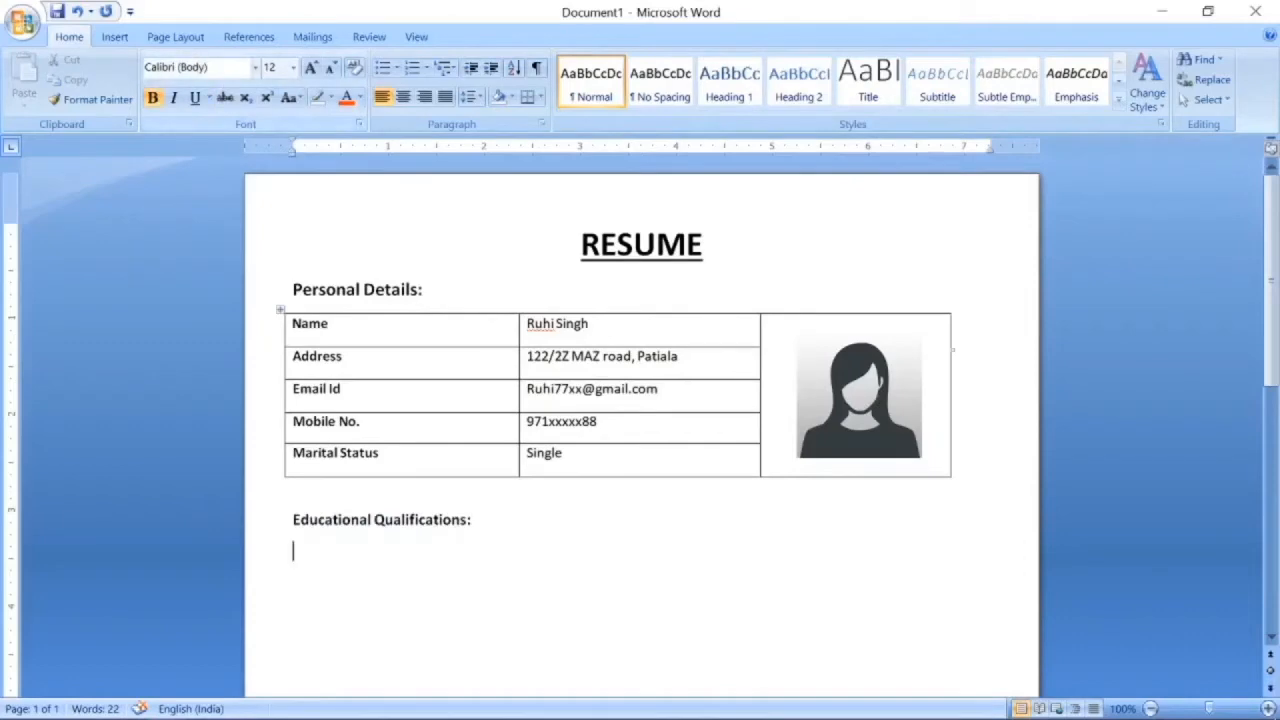
pyautogui.click(114, 37)
pyautogui.click(150, 100)
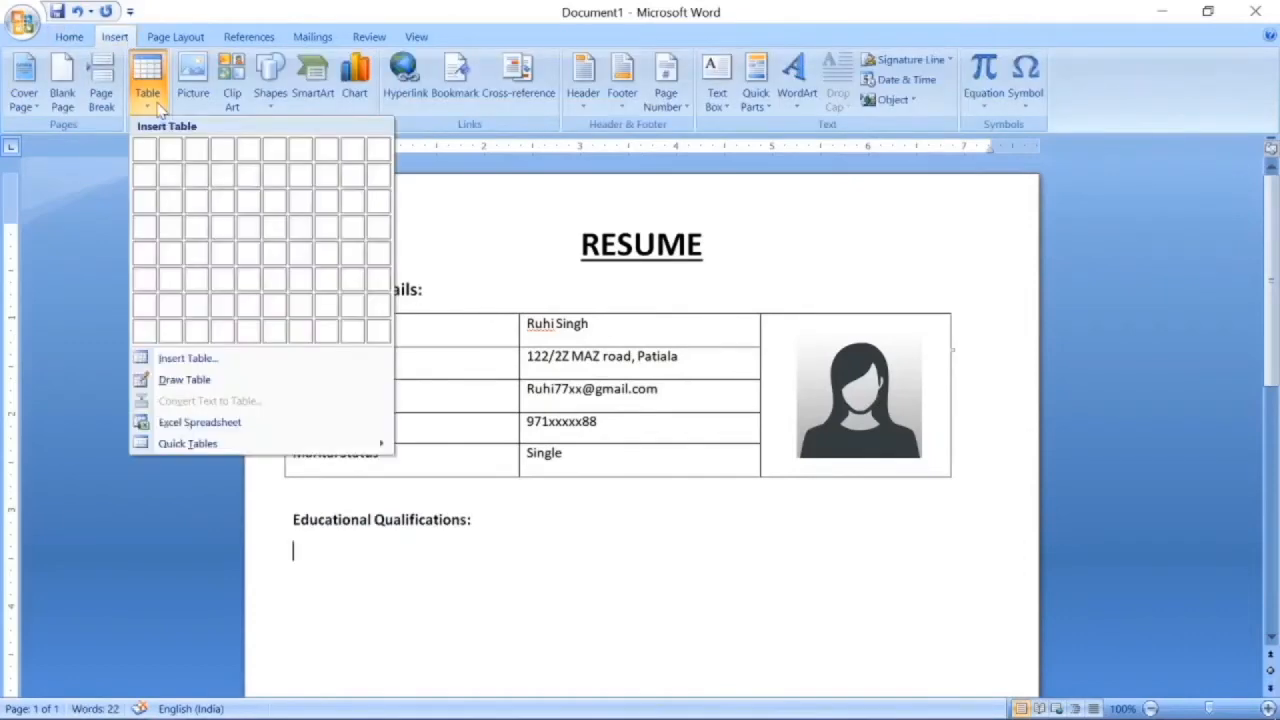
# Insert a 5x4 table and type the headers 'Sr. No' and 'Class/ Degree'.
pyautogui.click(262, 232)
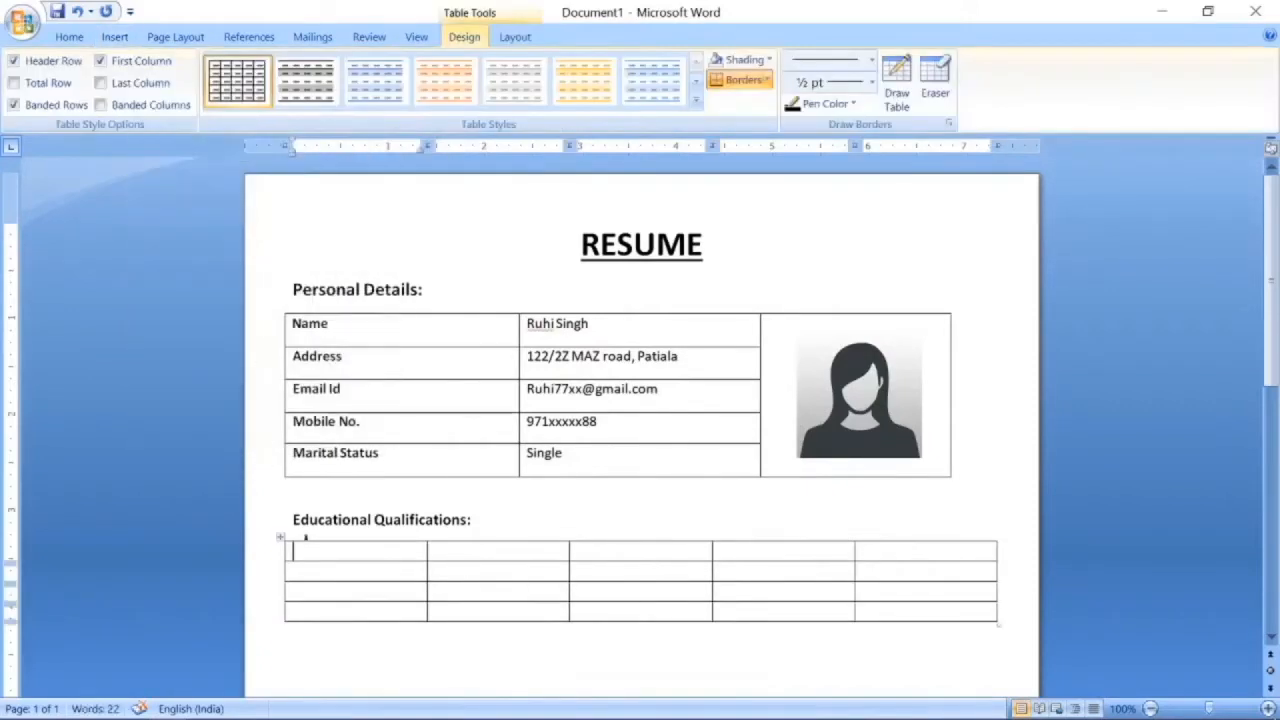
pyautogui.write('Sr. No')
pyautogui.click(69, 36)
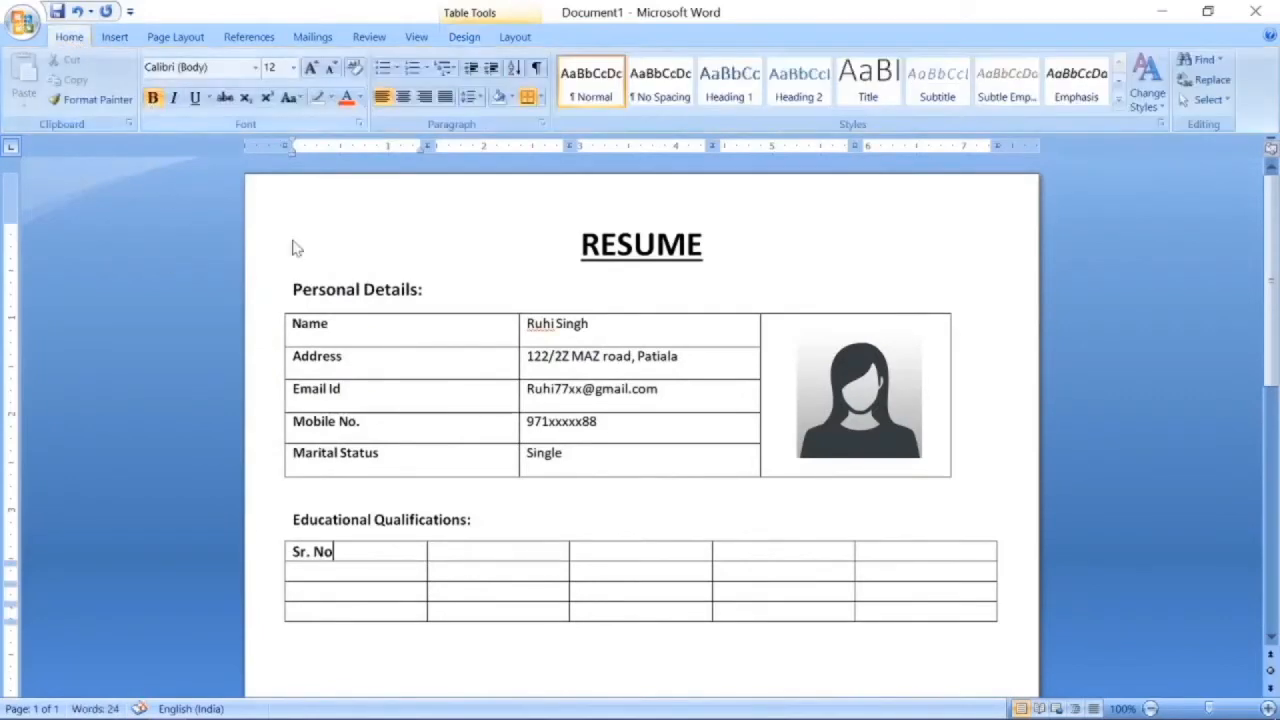
pyautogui.press('Tab')
pyautogui.write('Cl')
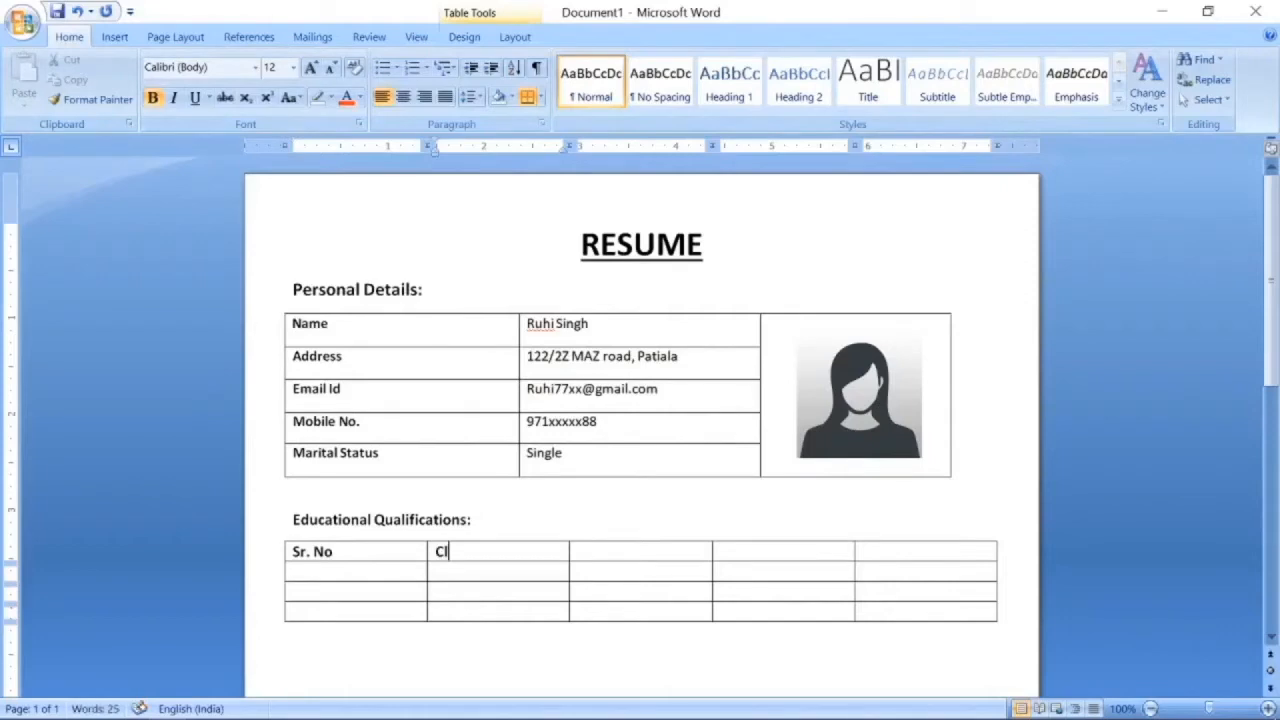
pyautogui.write('ass/')
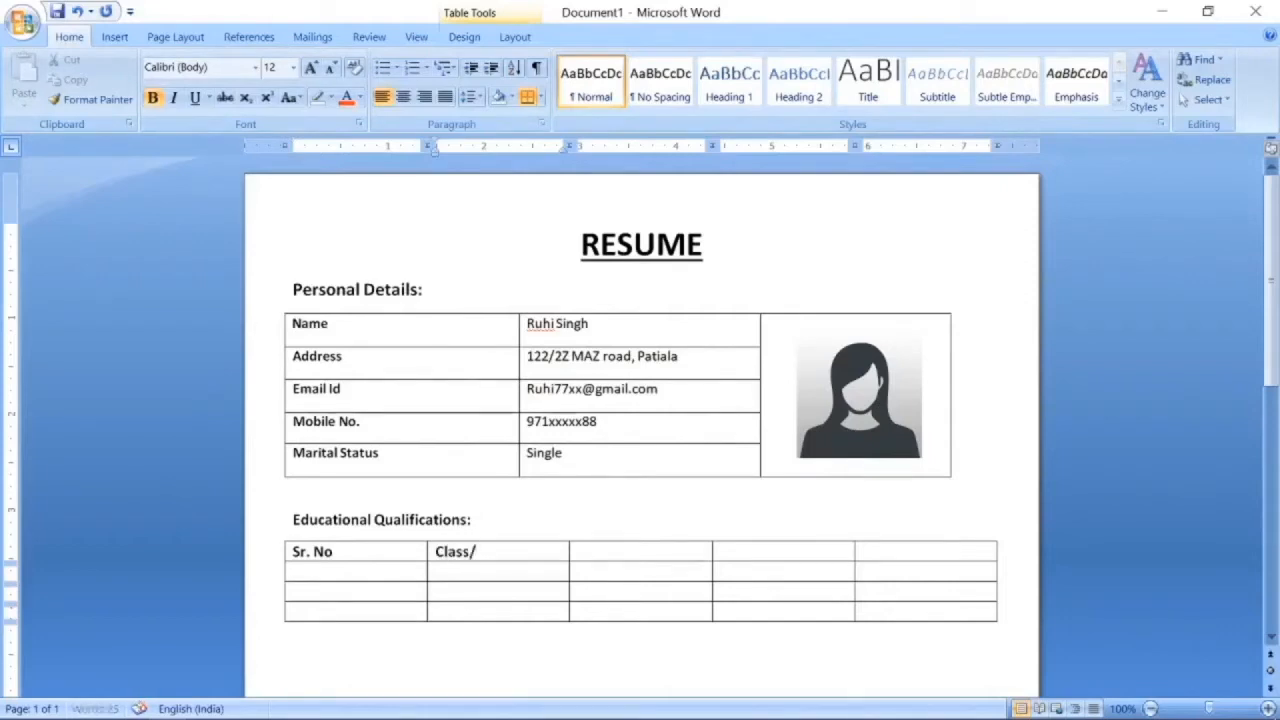
pyautogui.write(' Degree')
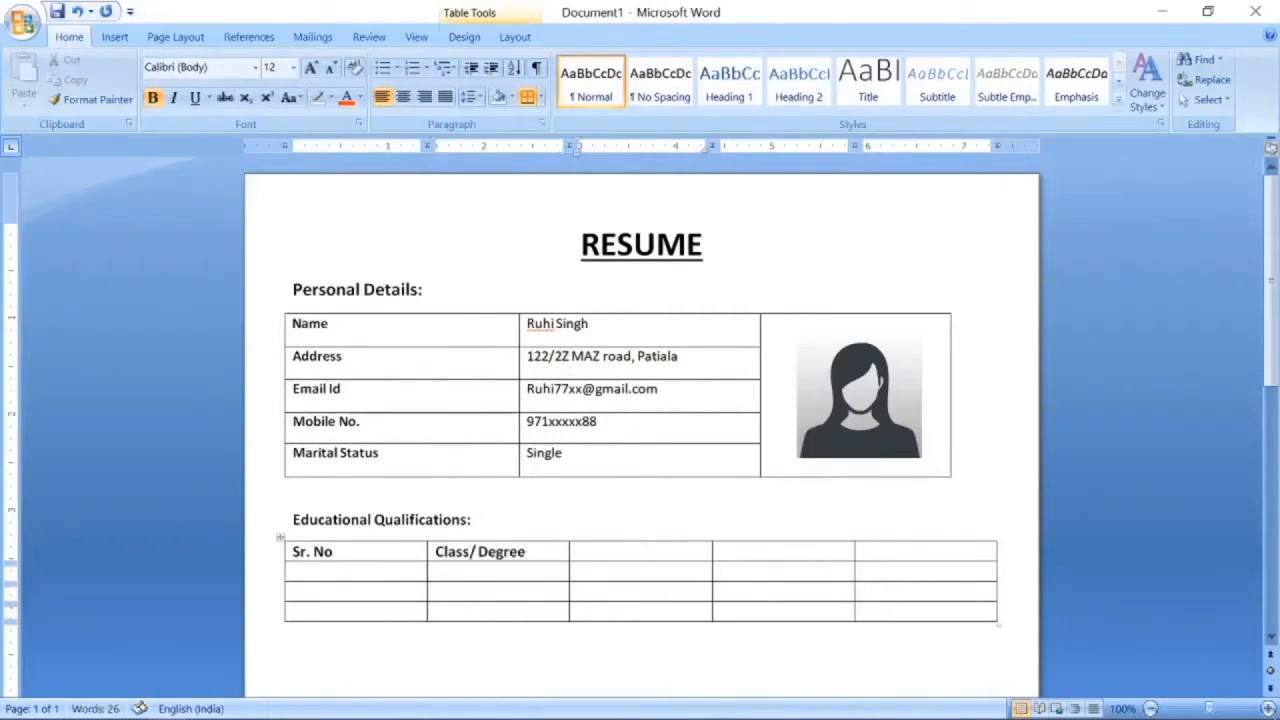
# Fill the remaining headers as 'Board/University' and 'CGPA/Percentage'.
pyautogui.press('Tab')
pyautogui.write('Board')
pyautogui.press('Tab')
pyautogui.press('Left')
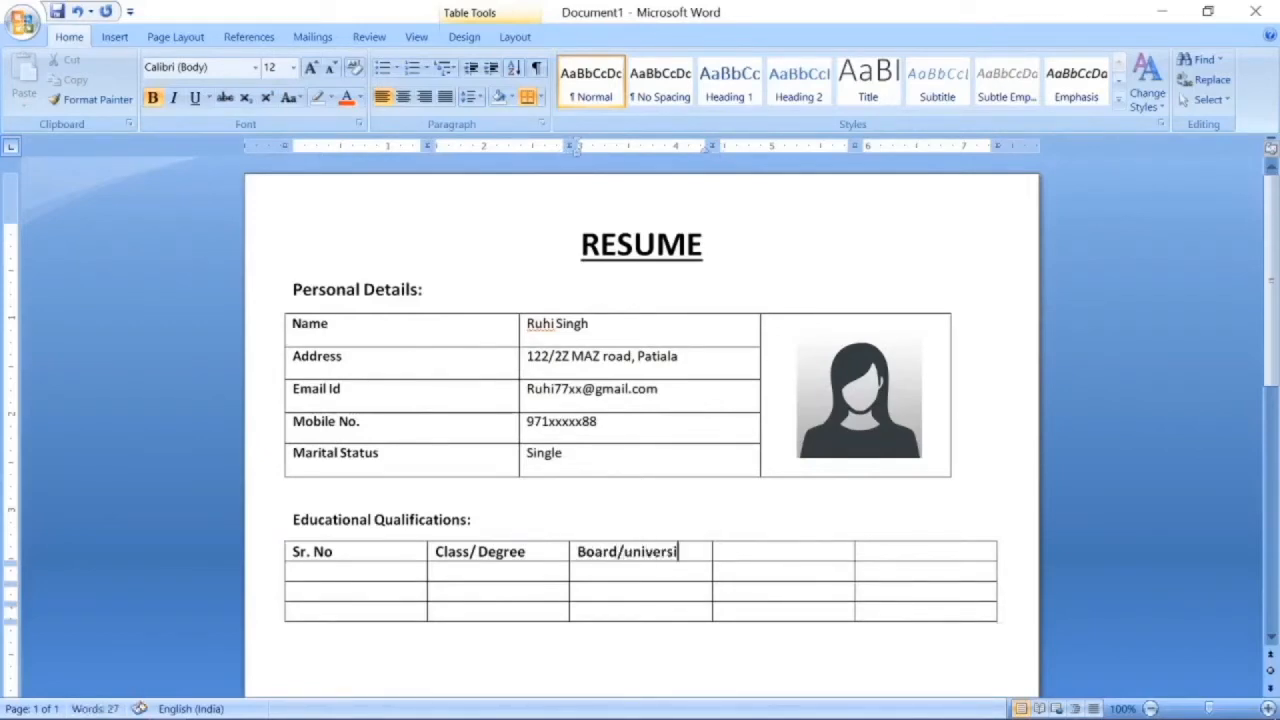
pyautogui.press('BackSpace')
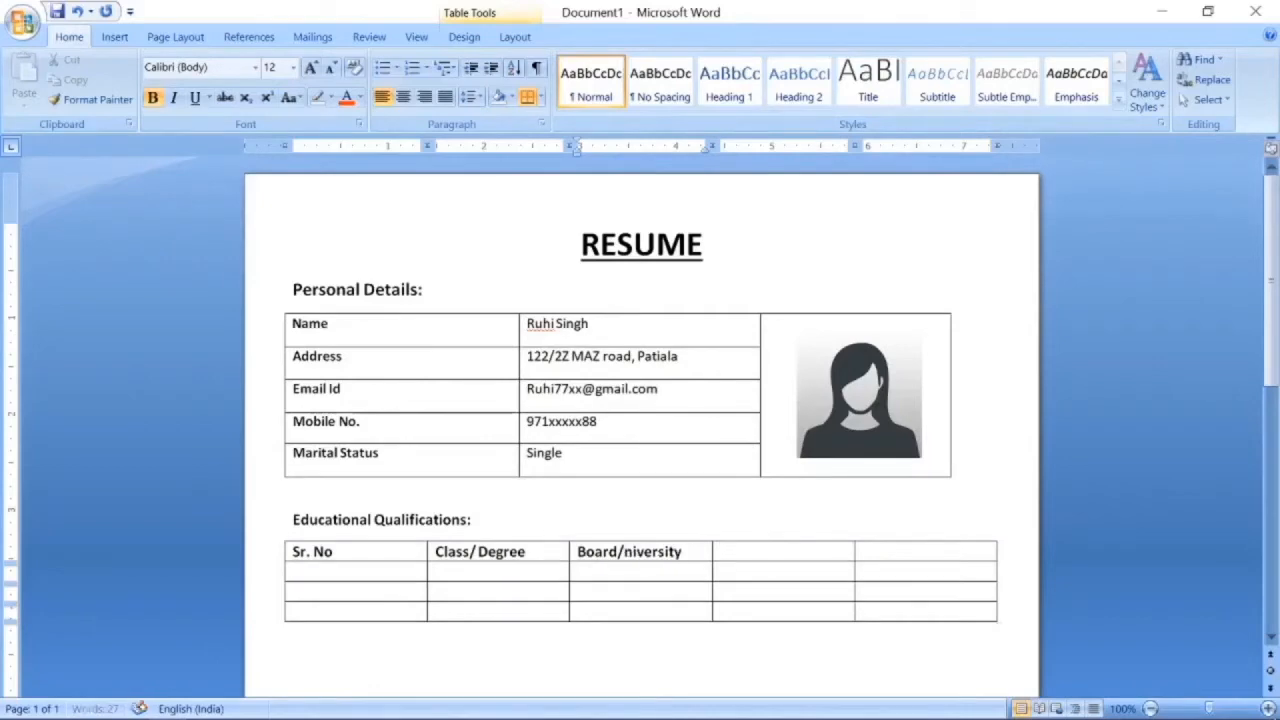
pyautogui.write('U')
pyautogui.write('C')
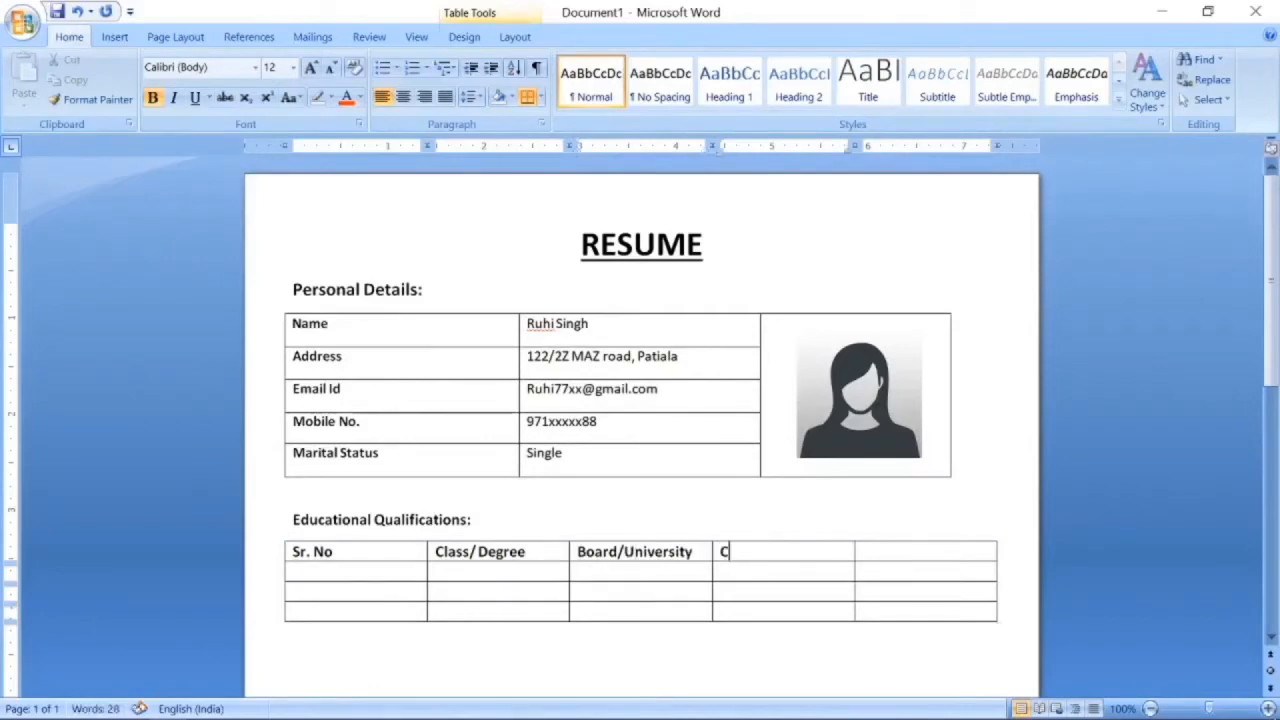
pyautogui.write('GPA')
pyautogui.click(864, 552)
pyautogui.write('/Percentage')
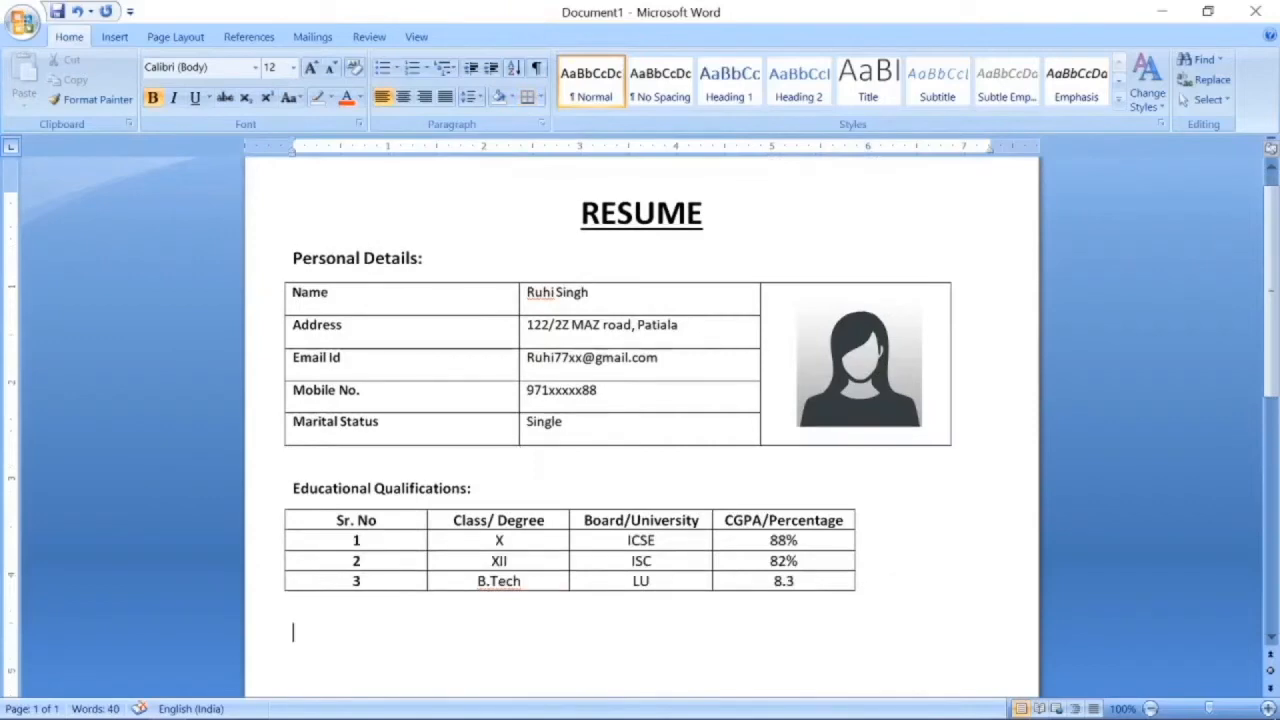
# Add a 'Work Experience:' heading at 12 pt.
pyautogui.write('Work Expe')
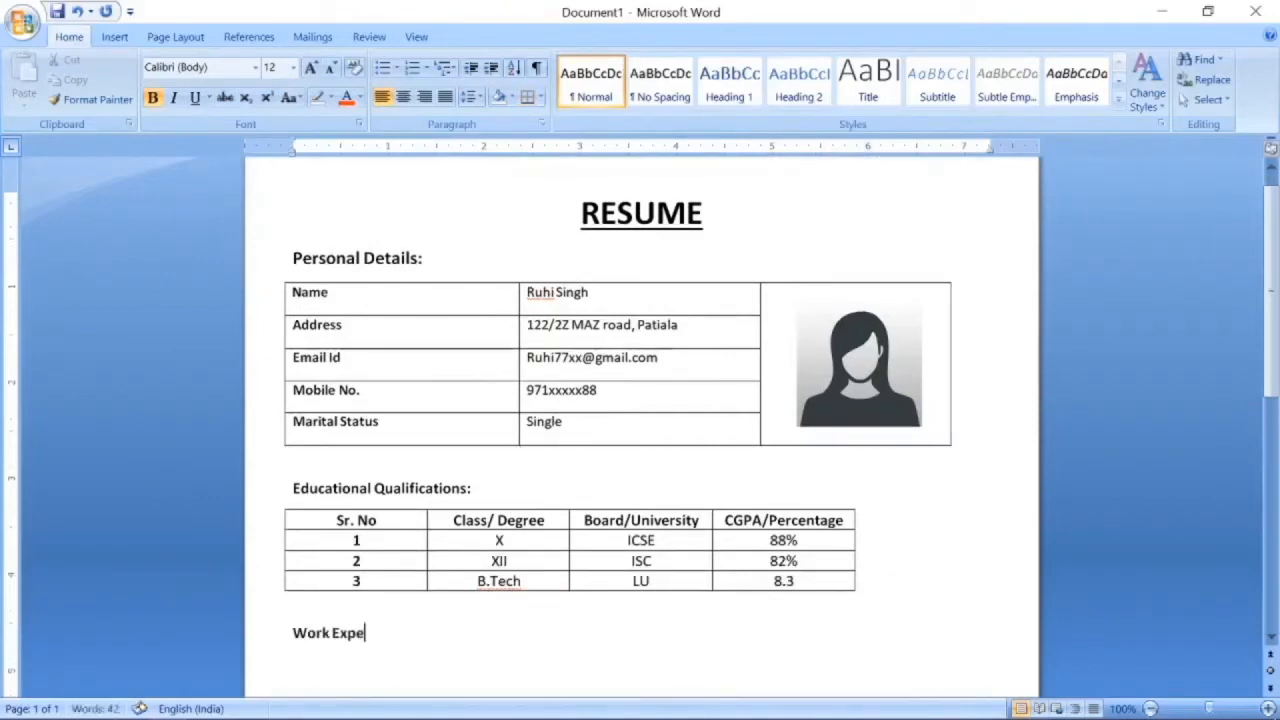
pyautogui.write('rience:')
pyautogui.hotkey('shift', 'Left')
pyautogui.hotkey('shift', 'Left')
pyautogui.hotkey('shift', 'Left')
pyautogui.hotkey('shift', 'Left')
pyautogui.hotkey('shift', 'Left')
pyautogui.hotkey('shift', 'Left')
pyautogui.hotkey('shift', 'Left')
pyautogui.hotkey('shift', 'Left')
pyautogui.hotkey('shift', 'Left')
pyautogui.hotkey('shift', 'Left')
pyautogui.hotkey('shift', 'Left')
pyautogui.tripleClick(838, 643)
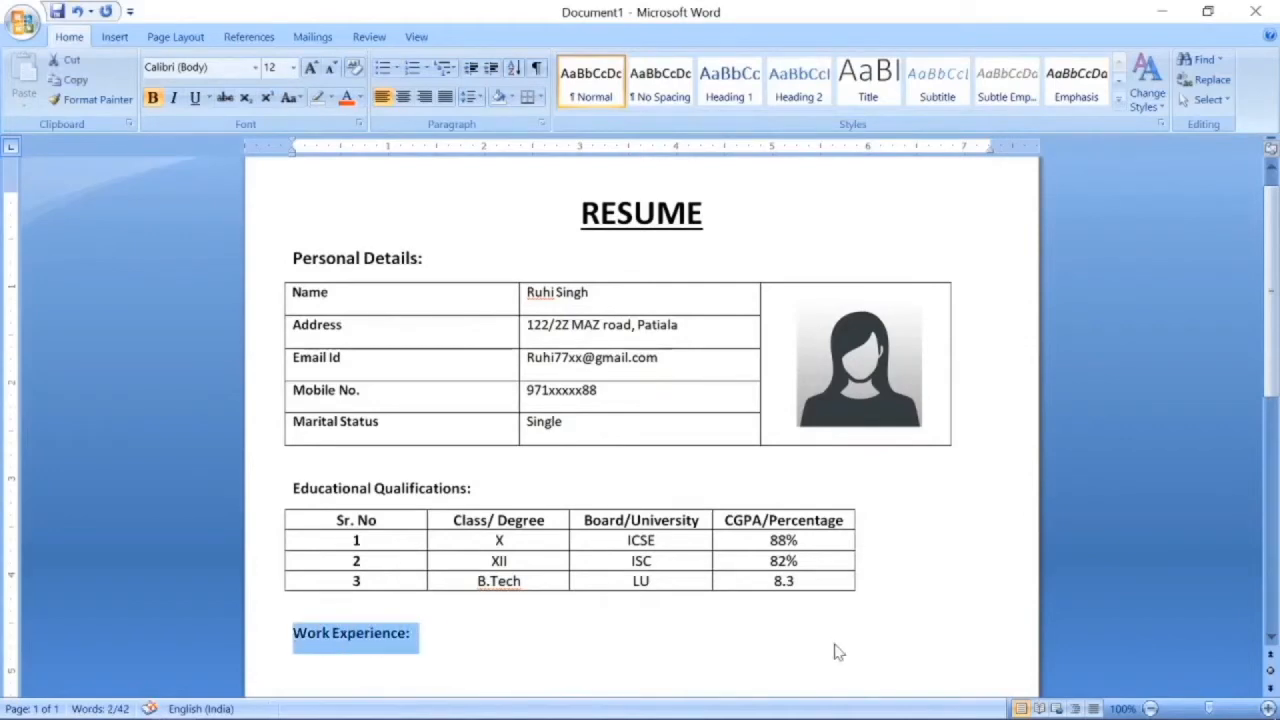
pyautogui.hotkey('ctrl', 'shift', '.')
pyautogui.scroll(-3, 646, 638)
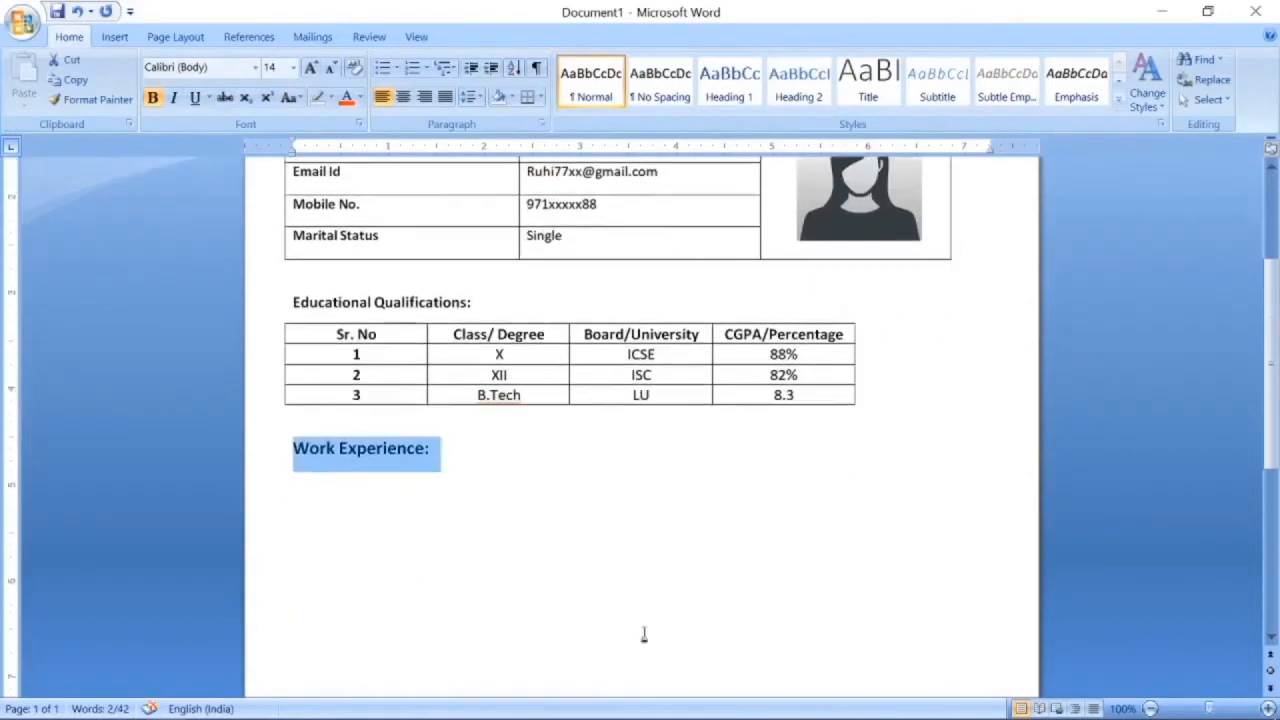
pyautogui.hotkey('ctrl', 'shift', ',')
pyautogui.click(506, 489)
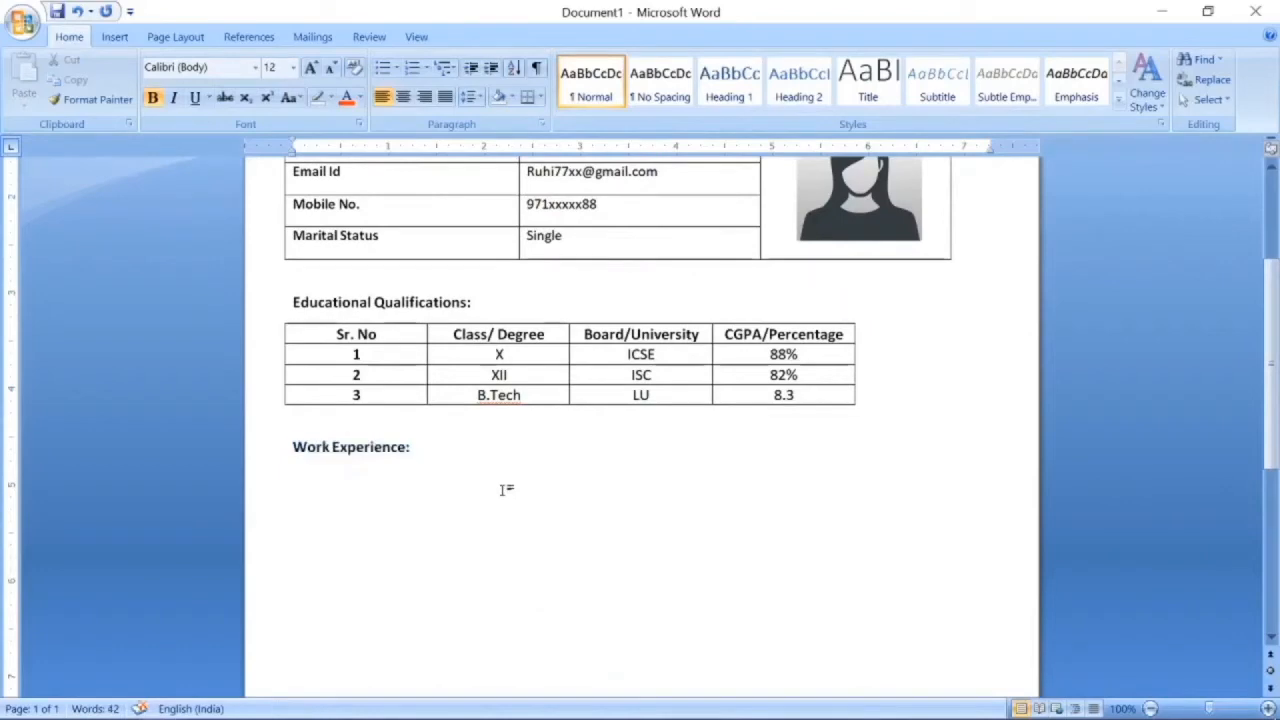
# Add a 'Project: ABc machine working with vaccum' line with the description unbolded.
pyautogui.write('Project: ABc')
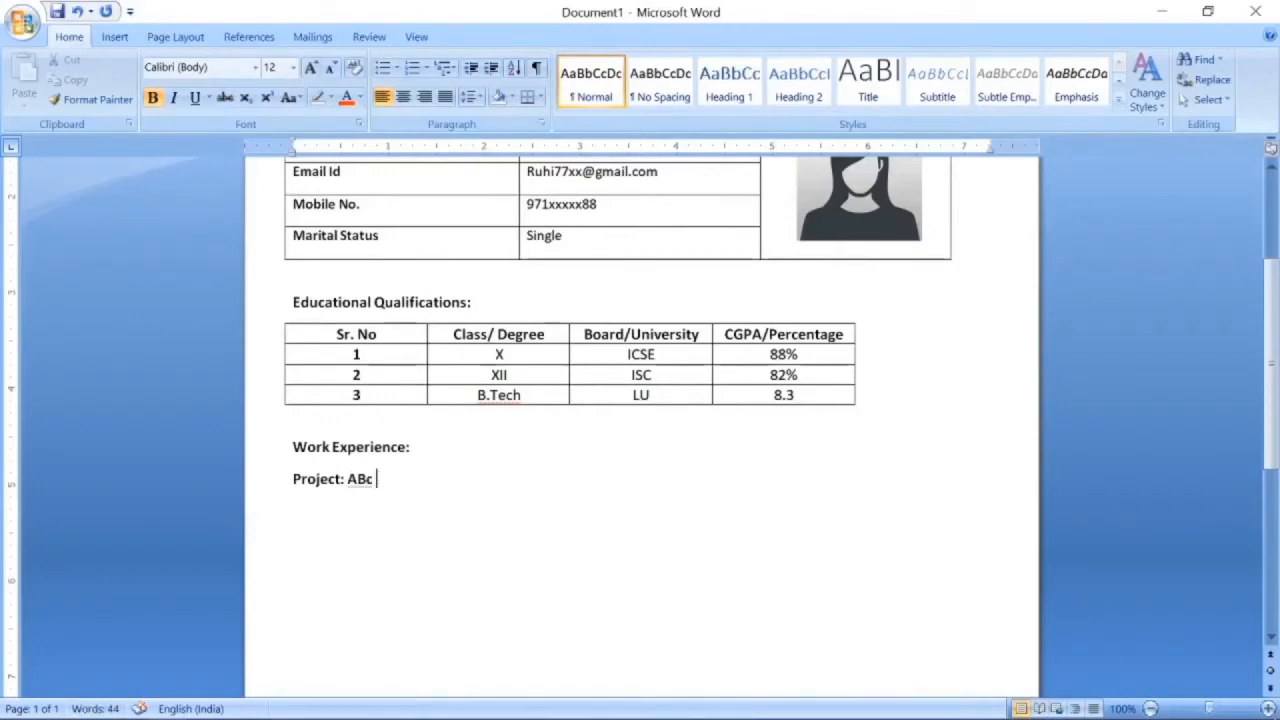
pyautogui.write(' machine working ')
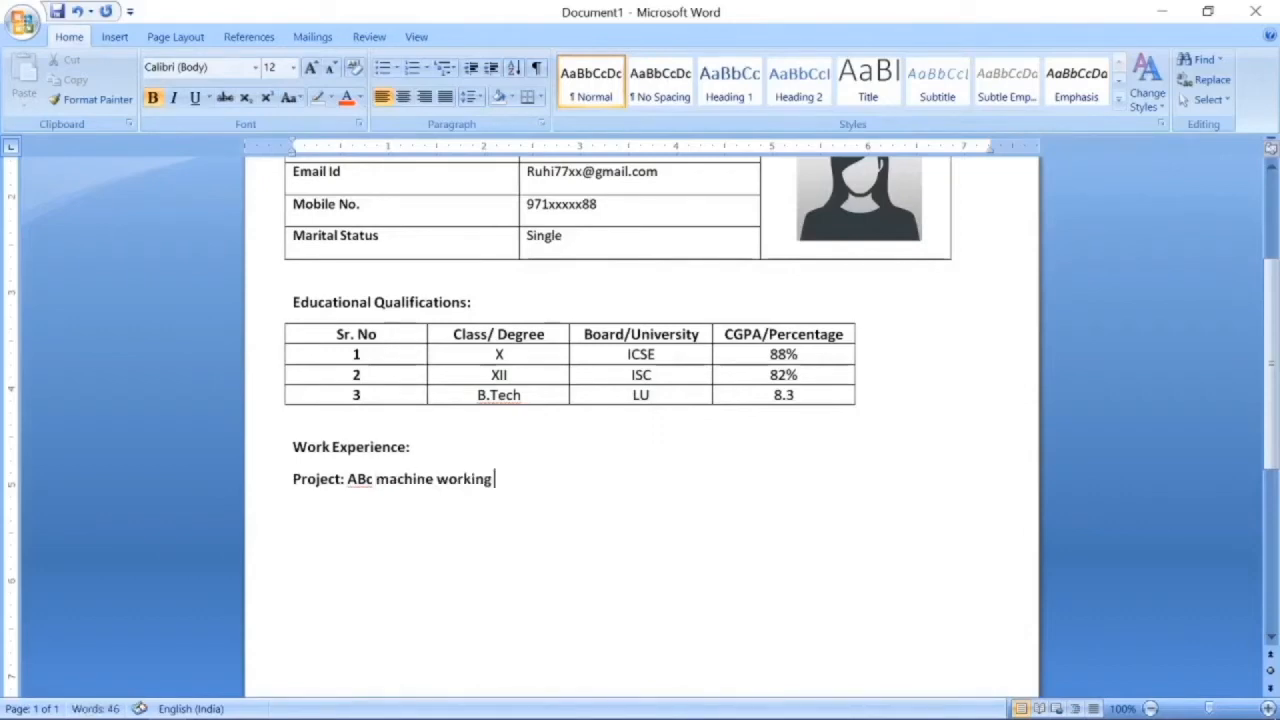
pyautogui.write('with vaccume')
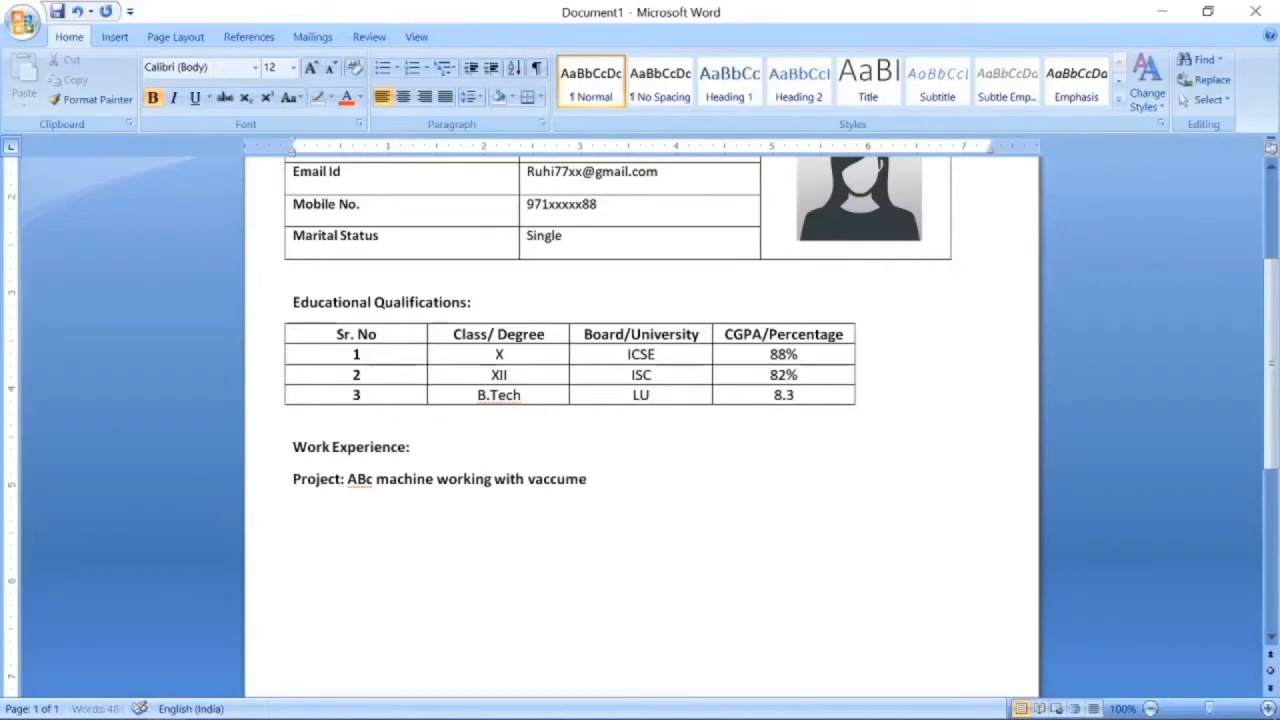
pyautogui.press('BackSpace')
pyautogui.hotkey('shift', 'Left')
pyautogui.hotkey('shift', 'Left')
pyautogui.hotkey('shift', 'Left')
pyautogui.hotkey('shift', 'Left')
pyautogui.hotkey('shift', 'Left')
pyautogui.hotkey('shift', 'Left')
pyautogui.hotkey('shift', 'Left')
pyautogui.hotkey('shift', 'Left')
pyautogui.hotkey('shift', 'Left')
pyautogui.hotkey('shift', 'Left')
pyautogui.hotkey('shift', 'Left')
pyautogui.hotkey('shift', 'Left')
pyautogui.hotkey('shift', 'Left')
pyautogui.hotkey('shift', 'Left')
pyautogui.hotkey('shift', 'Left')
pyautogui.hotkey('shift', 'Left')
pyautogui.hotkey('shift', 'Left')
pyautogui.hotkey('shift', 'Left')
pyautogui.hotkey('shift', 'Left')
pyautogui.hotkey('shift', 'Left')
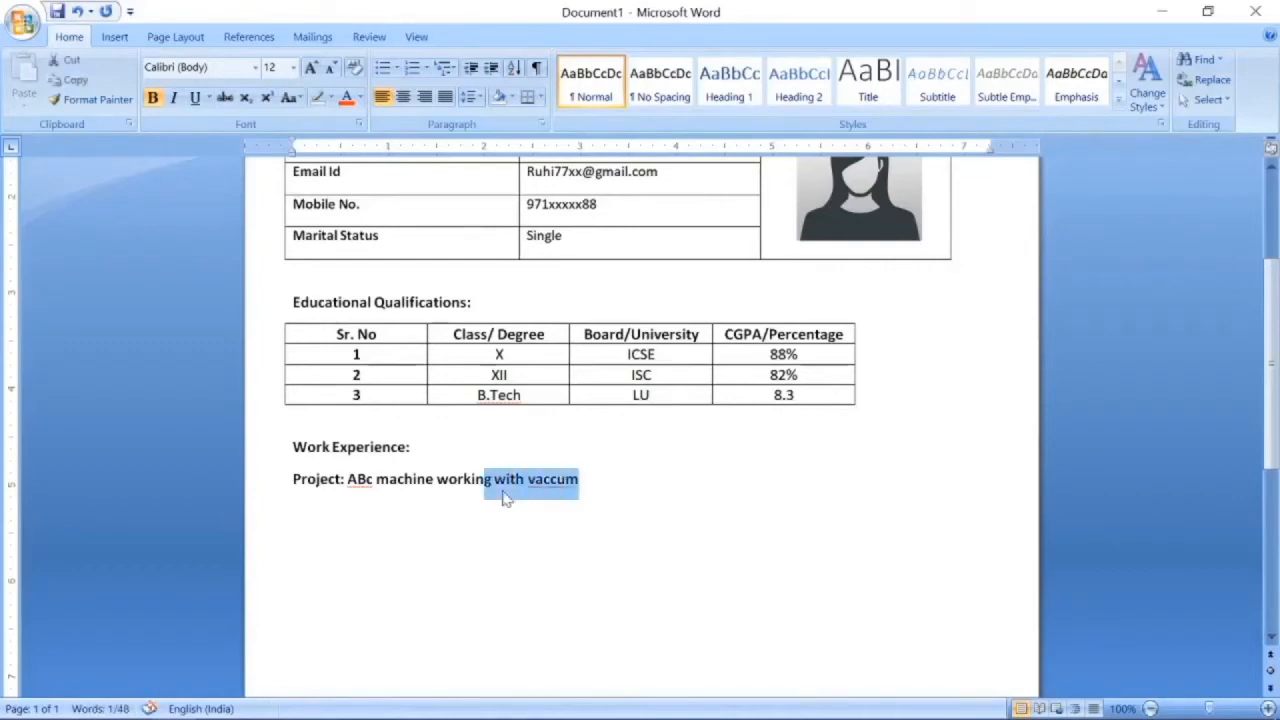
pyautogui.hotkey('shift', 'Left')
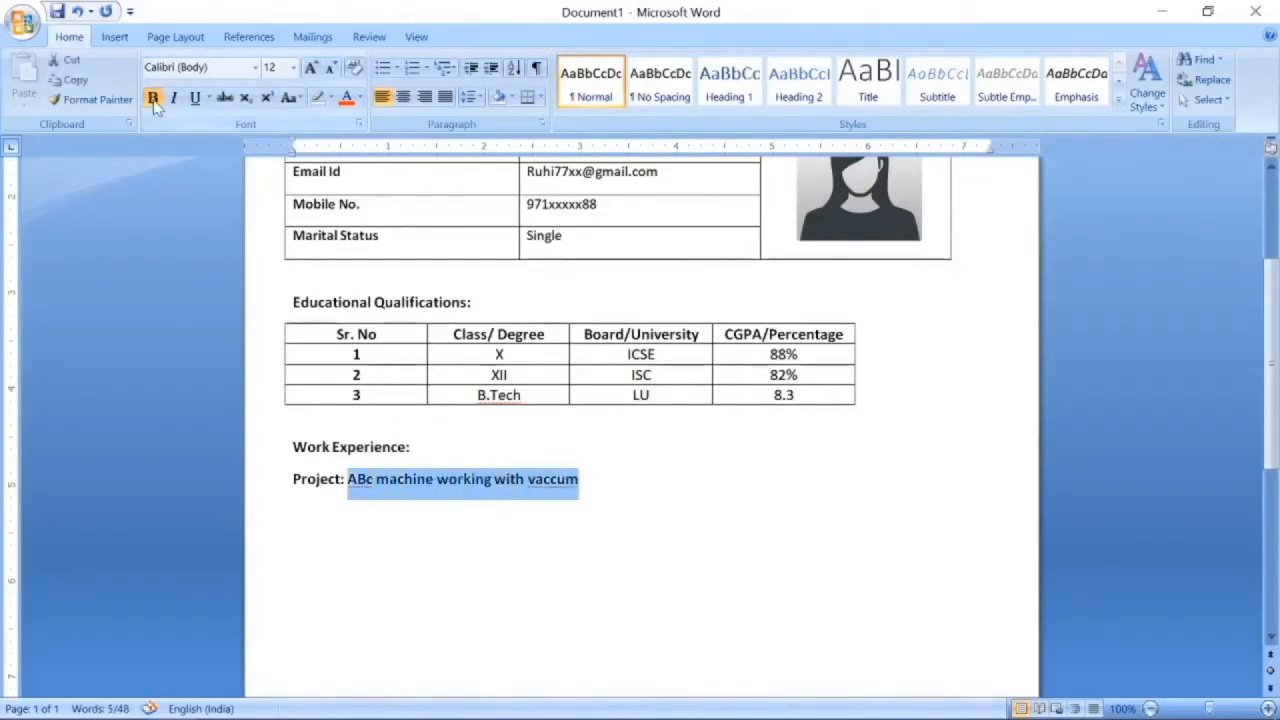
pyautogui.hotkey('ctrl', 'b')
pyautogui.click(610, 485)
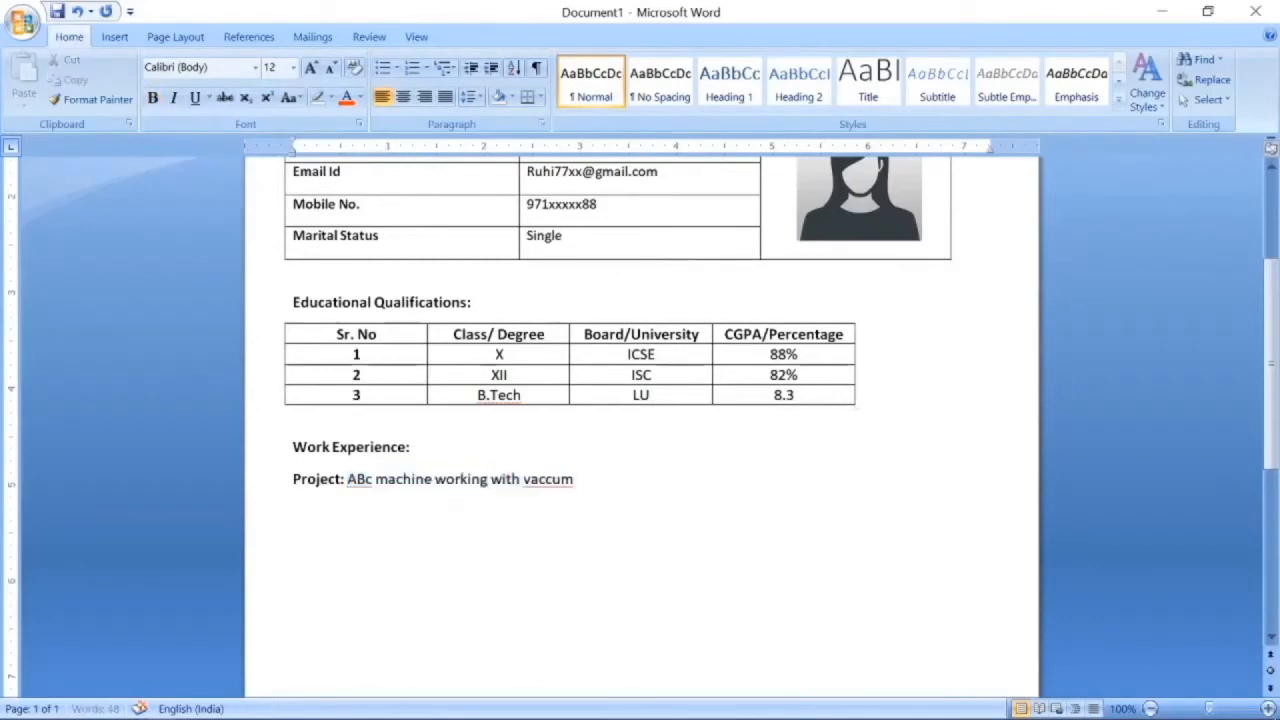
# Add a bold 'Team Member' line below the Project line.
pyautogui.press('Return')
pyautogui.hotkey('ctrl', 'b')
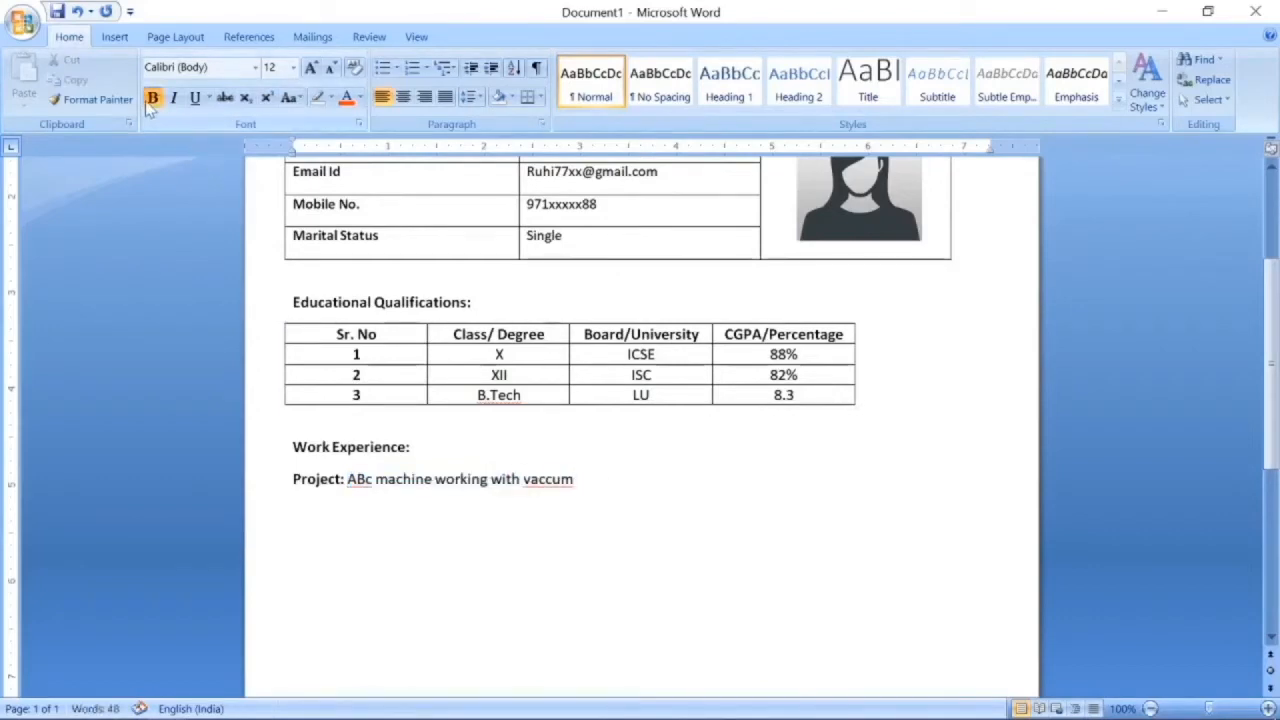
pyautogui.write('Team Member : 10')
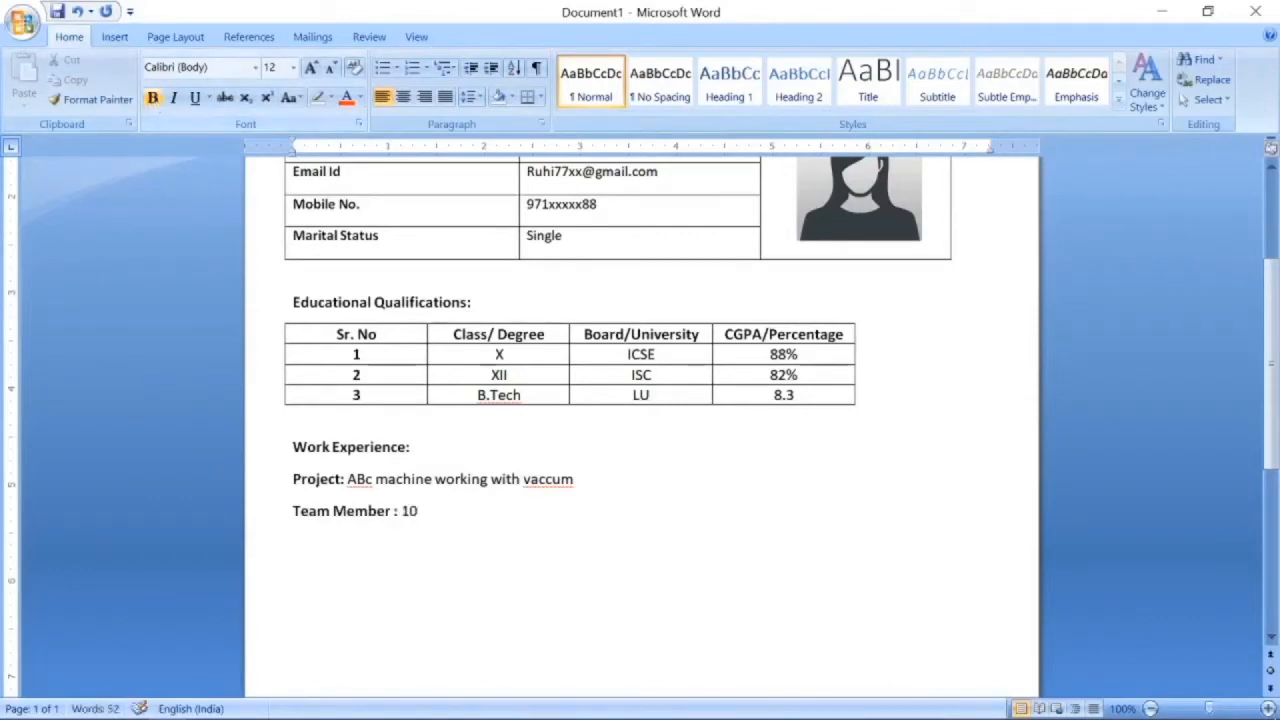
pyautogui.press('Return')
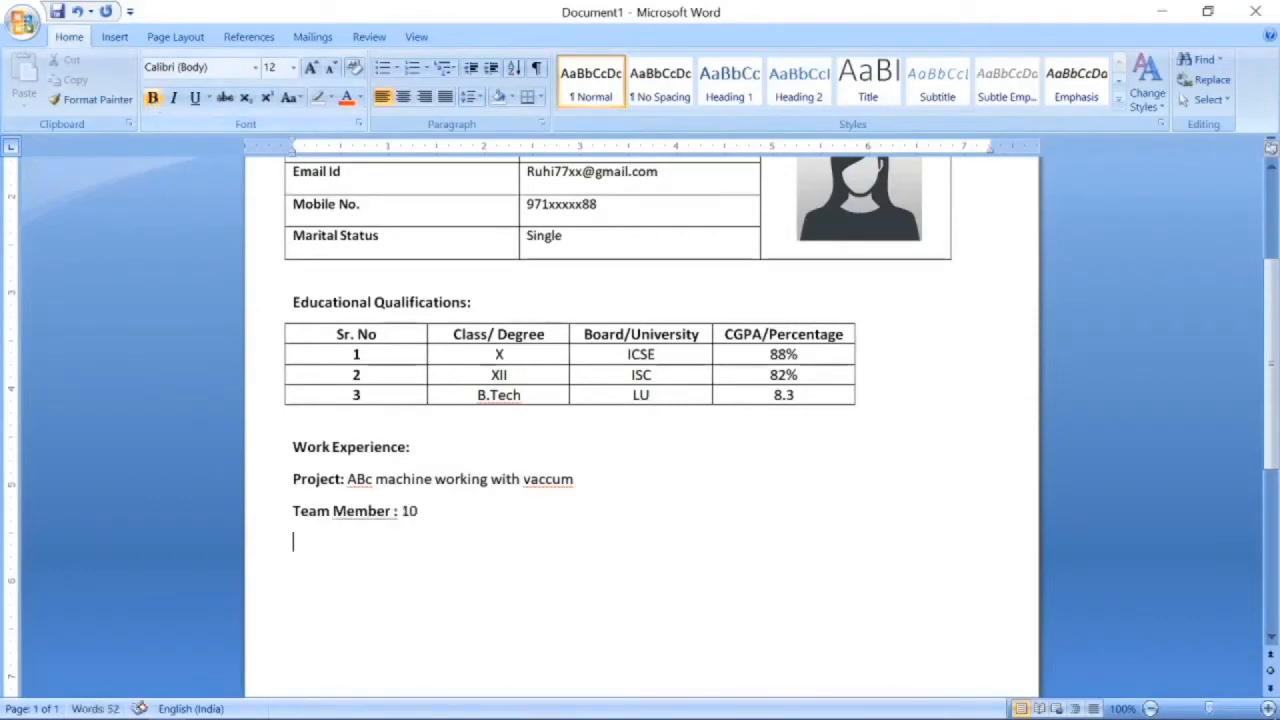
# Add 'Title: Machine Working' and 'Duration: 6 Months' with bold labels and plain values.
pyautogui.click(152, 97)
pyautogui.write('Title')
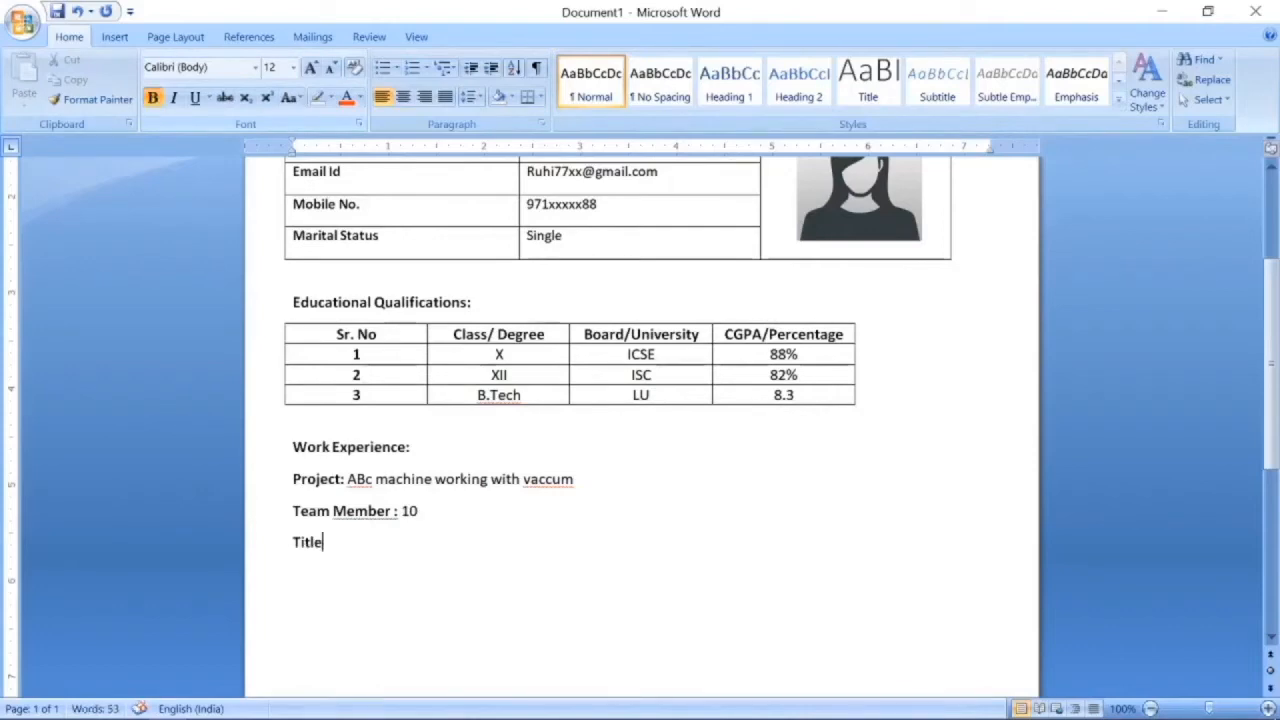
pyautogui.write(':')
pyautogui.click(152, 97)
pyautogui.write('Ma')
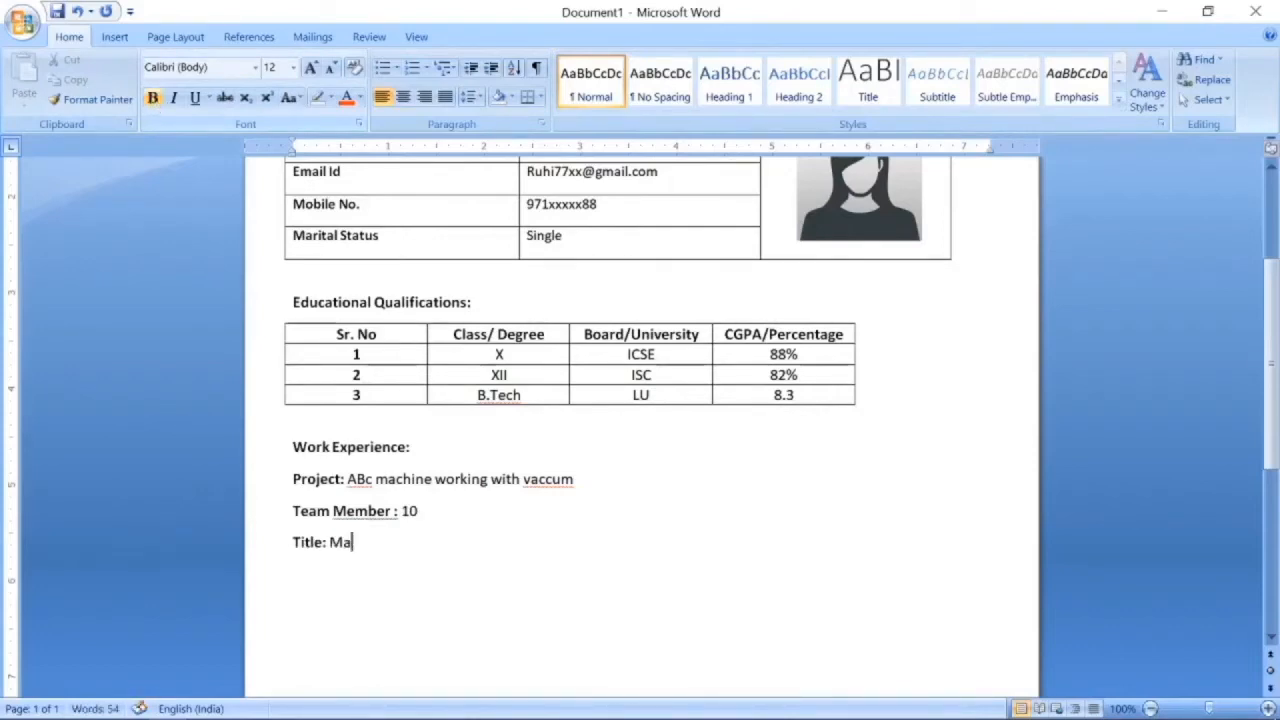
pyautogui.write('chine W')
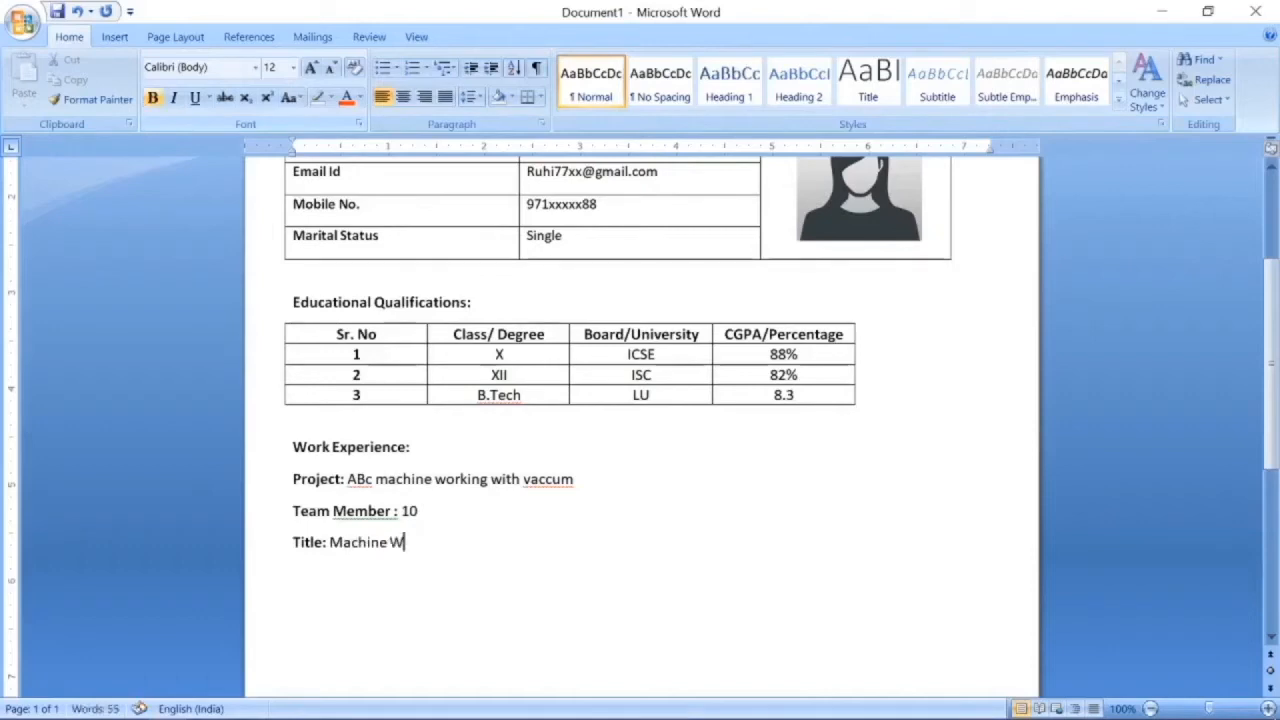
pyautogui.write('orking')
pyautogui.hotkey('ctrl', 'b')
pyautogui.write('Duration:')
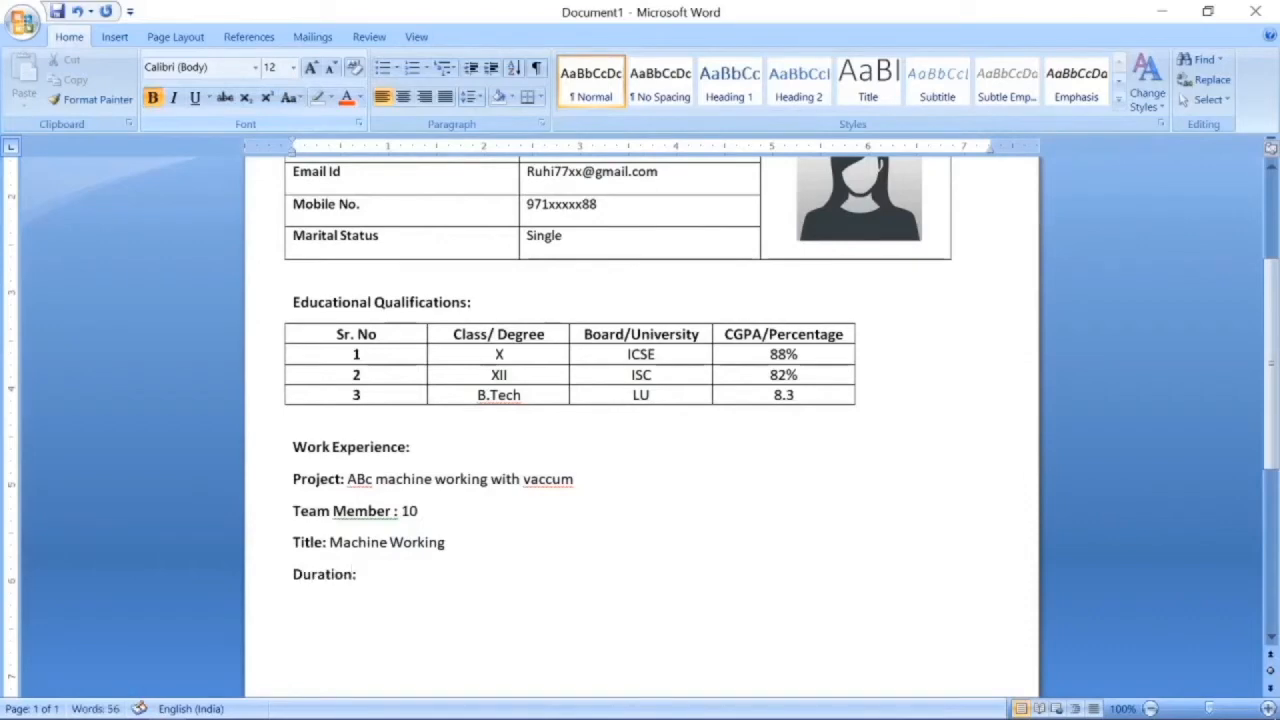
pyautogui.hotkey('ctrl', 'b')
pyautogui.write('6 Months')
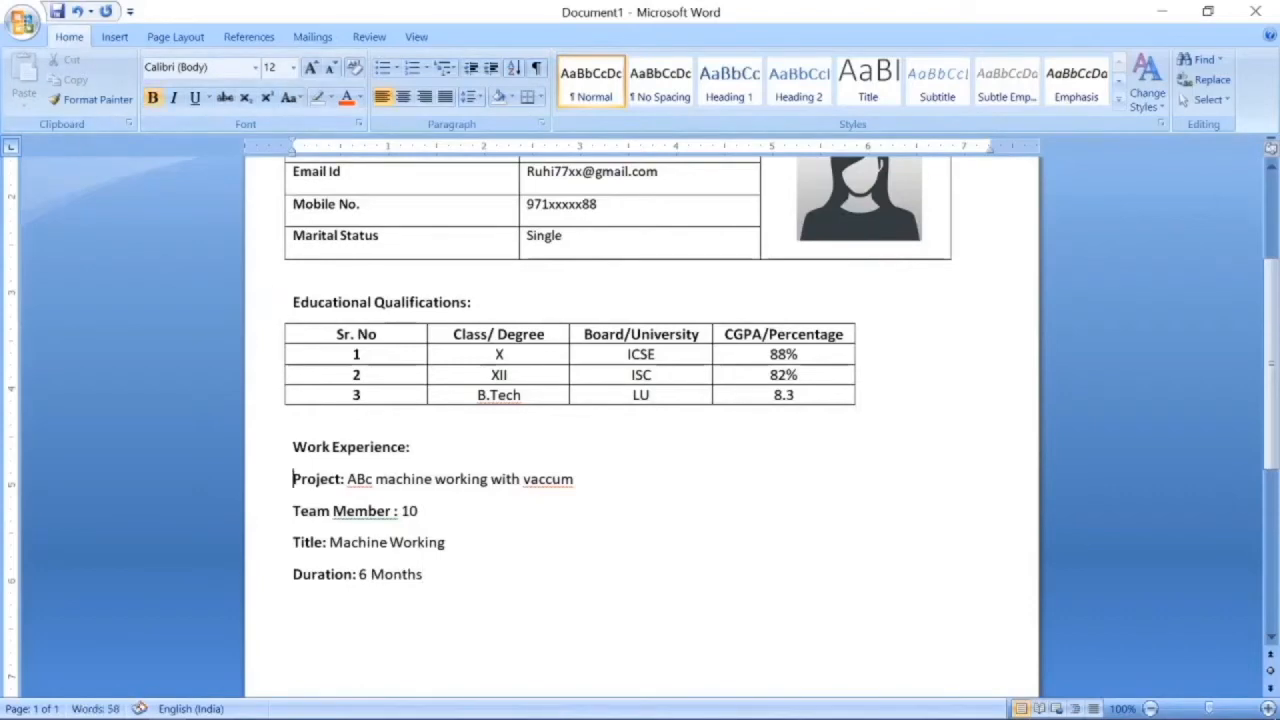
# Turn the four Work Experience detail lines into a bulleted list and end the list.
pyautogui.moveTo(293, 479); pyautogui.dragTo(430, 582)
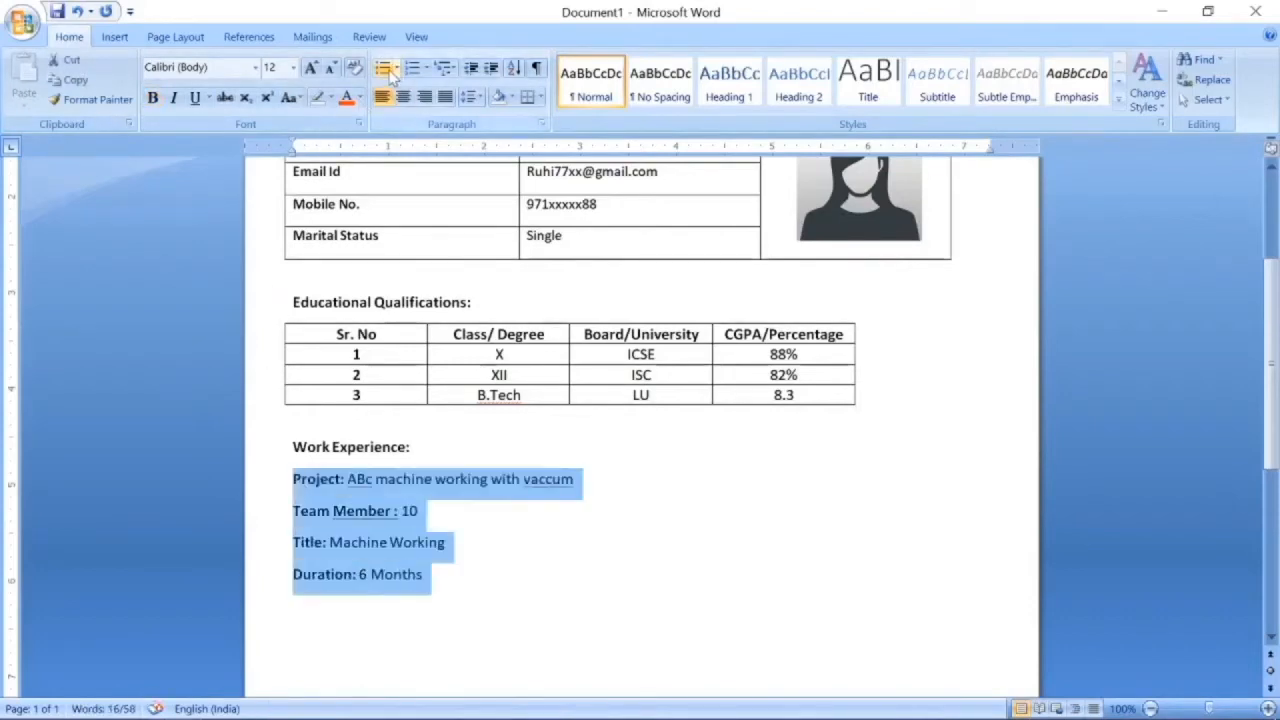
pyautogui.click(386, 70)
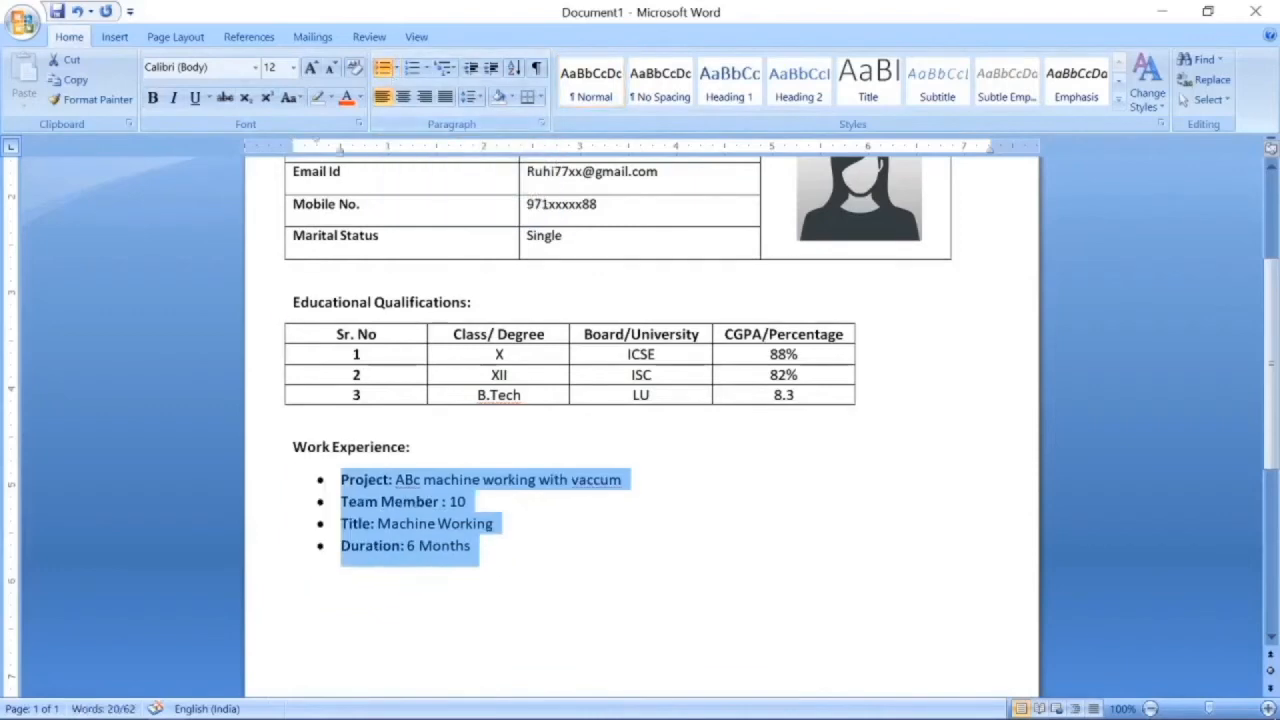
pyautogui.click(472, 547)
pyautogui.press('Return')
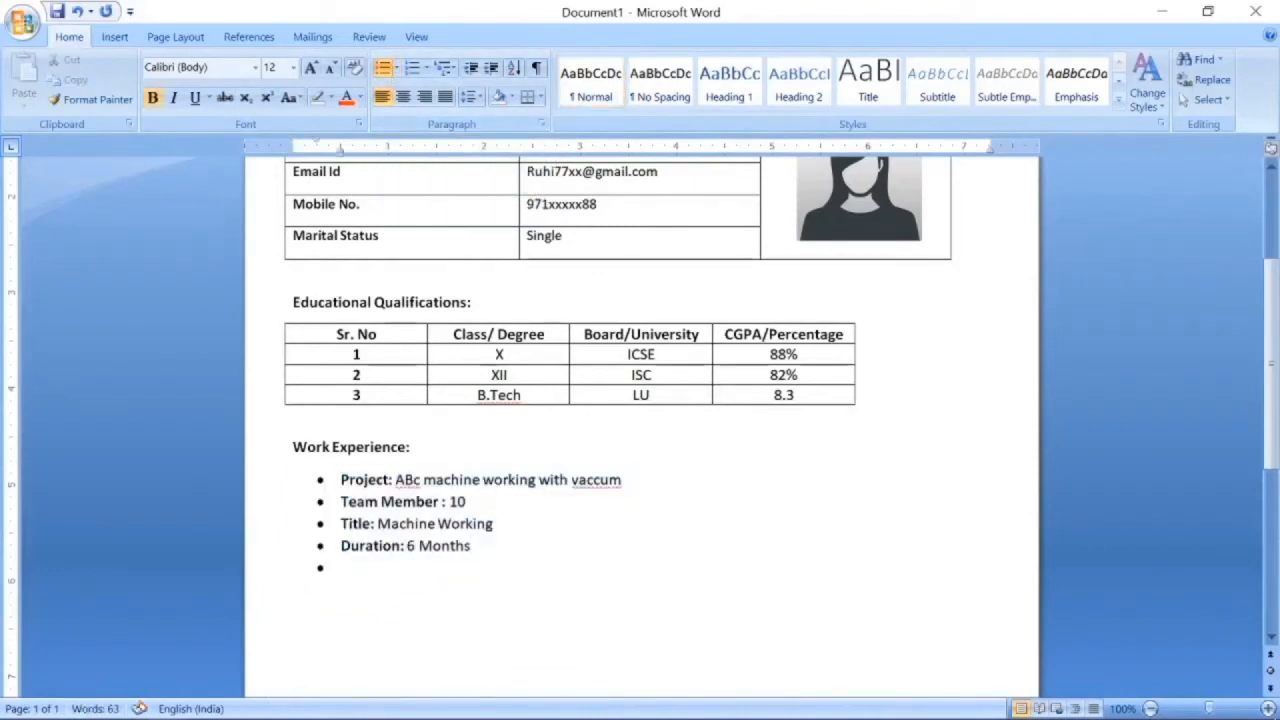
pyautogui.press('BackSpace')
pyautogui.press('BackSpace')
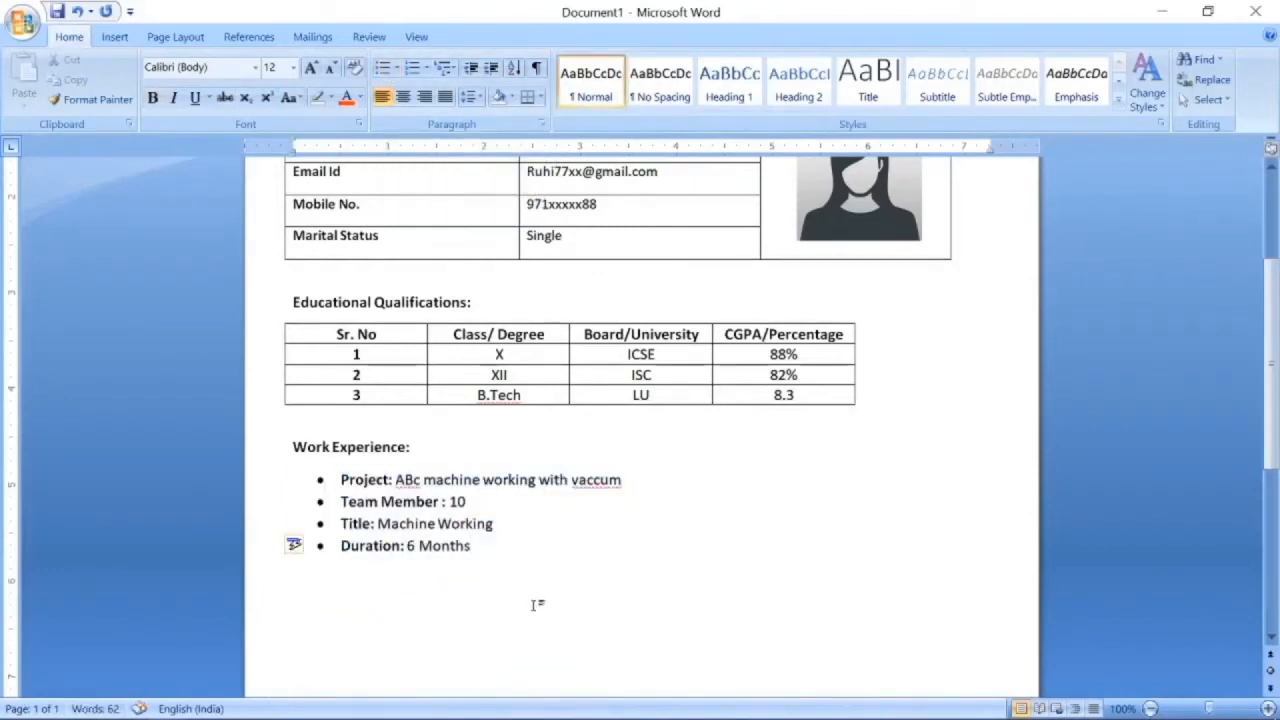
# Add a bold 'Declaration:' heading followed by the plain sentence 'I hereby, declare'.
pyautogui.click(152, 97)
pyautogui.write('Declaration:')
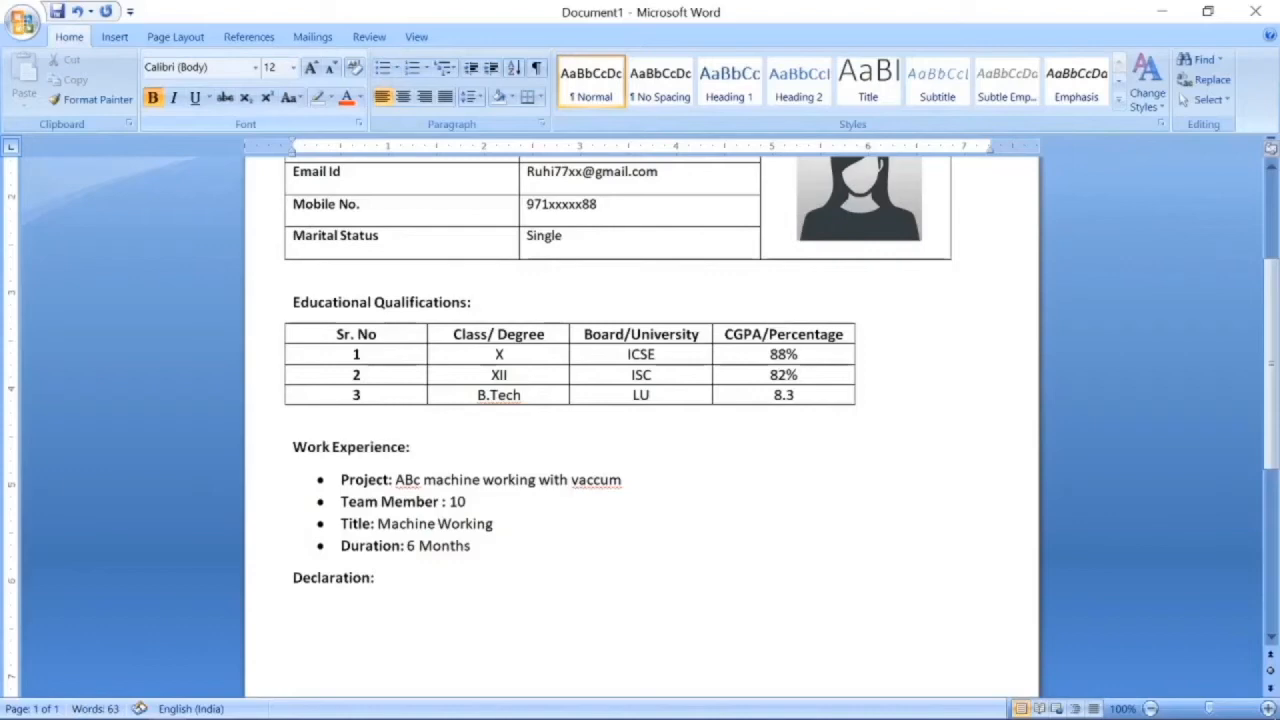
pyautogui.press('Return')
pyautogui.click(152, 97)
pyautogui.write('I her')
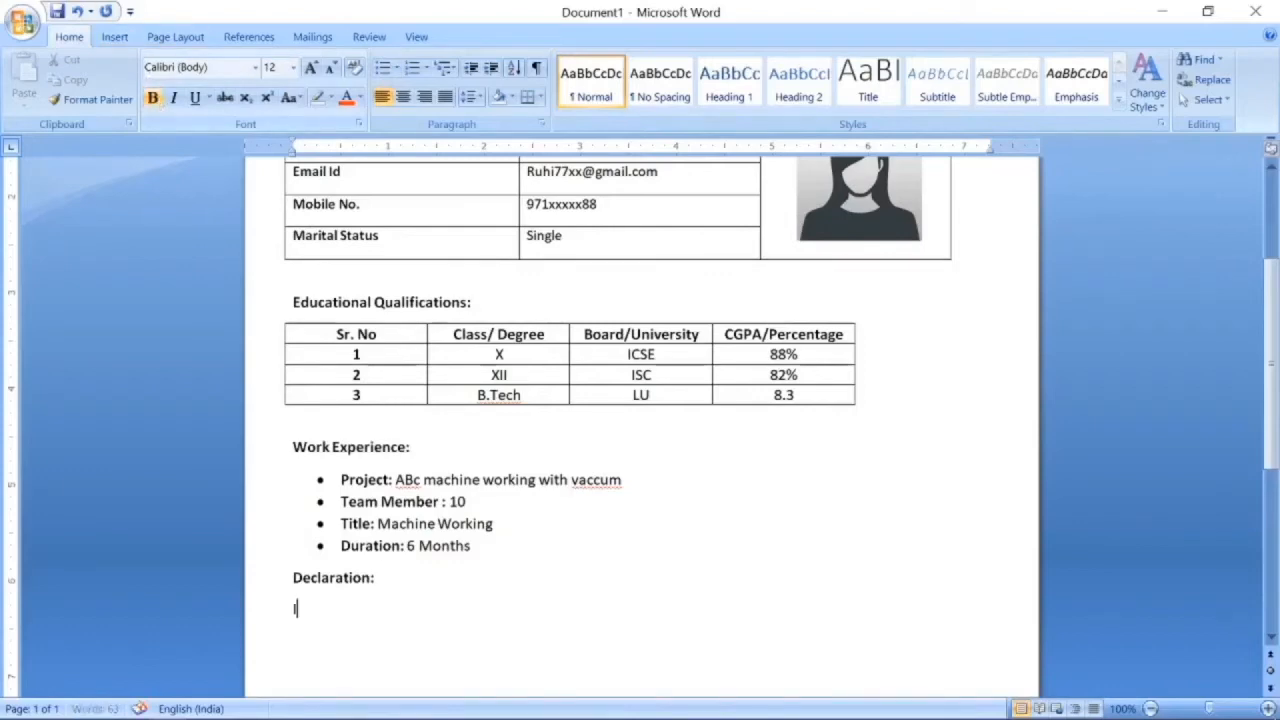
pyautogui.write('eby, declare that the information provided above is true to the last of my knowledge.')
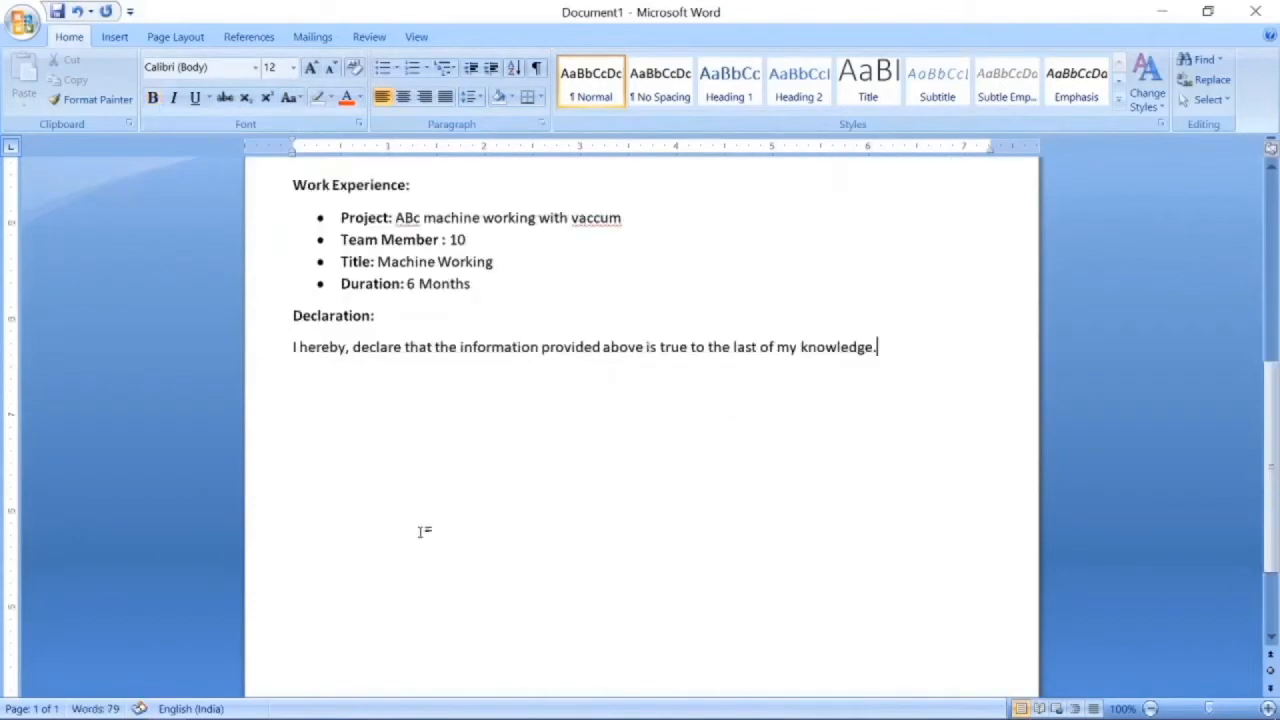
pyautogui.click(1150, 708)
pyautogui.click(1150, 708)
pyautogui.click(1150, 708)
# Add a blank line above Personal Details: and enlarge that heading to 16 pt.
pyautogui.scroll(-7, 655, 597)
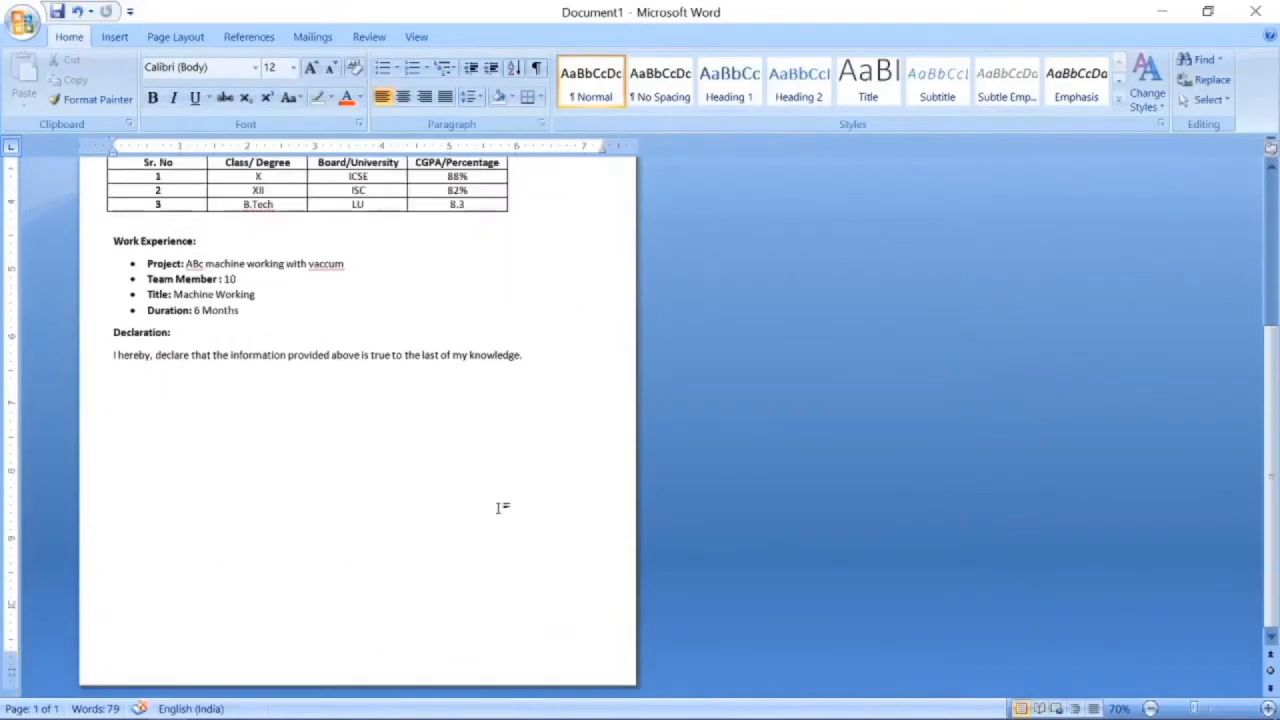
pyautogui.hotkey('ctrl', 'a')
pyautogui.scroll(7, 468, 503)
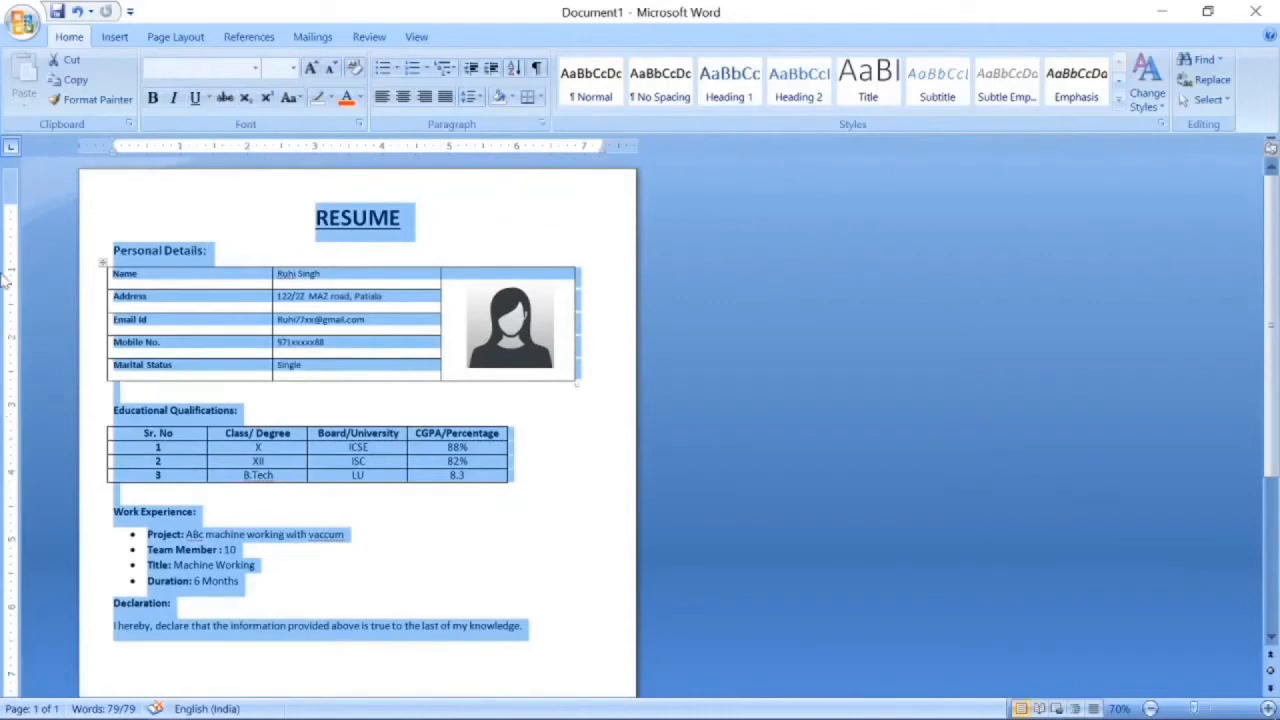
pyautogui.click(113, 251)
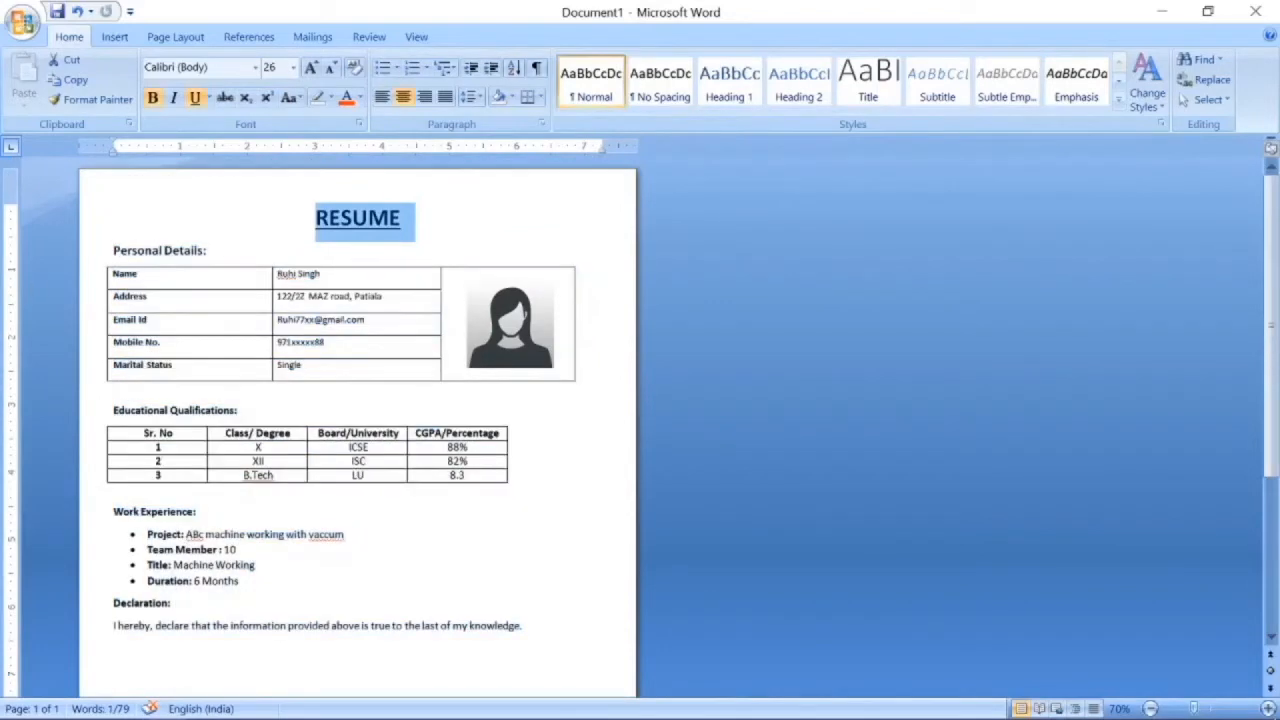
pyautogui.press('Return')
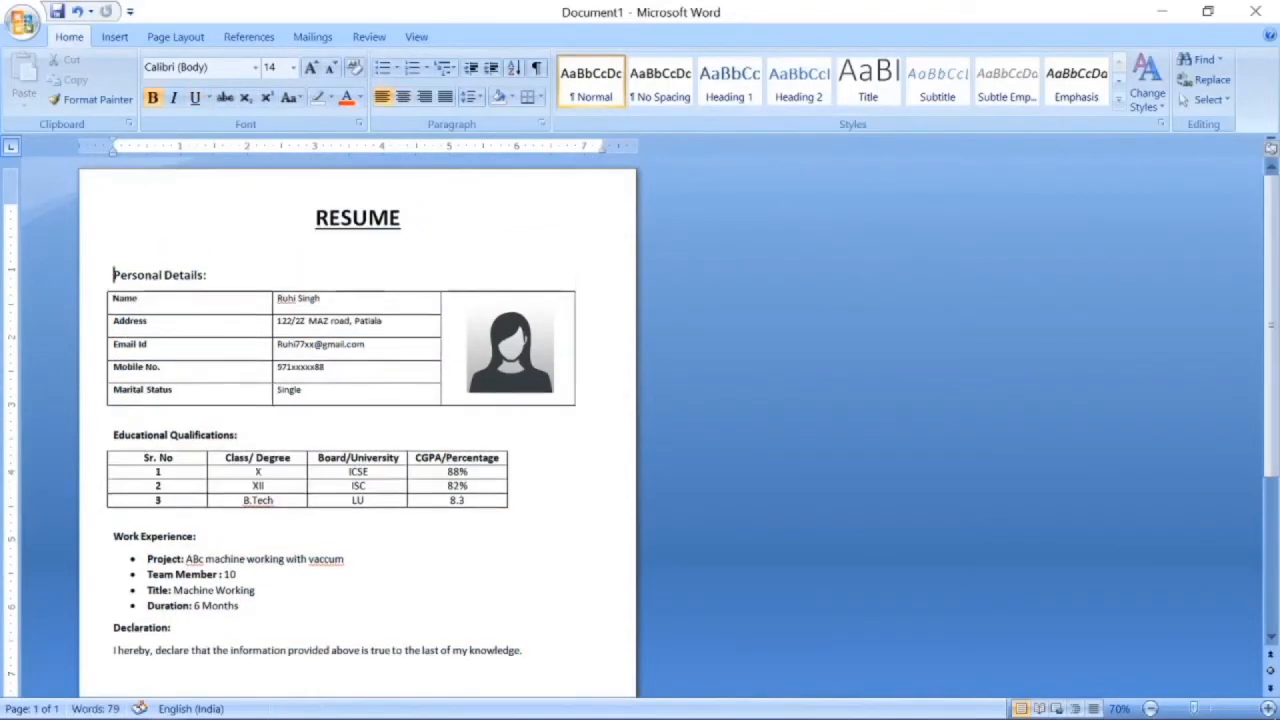
pyautogui.click(80, 290)
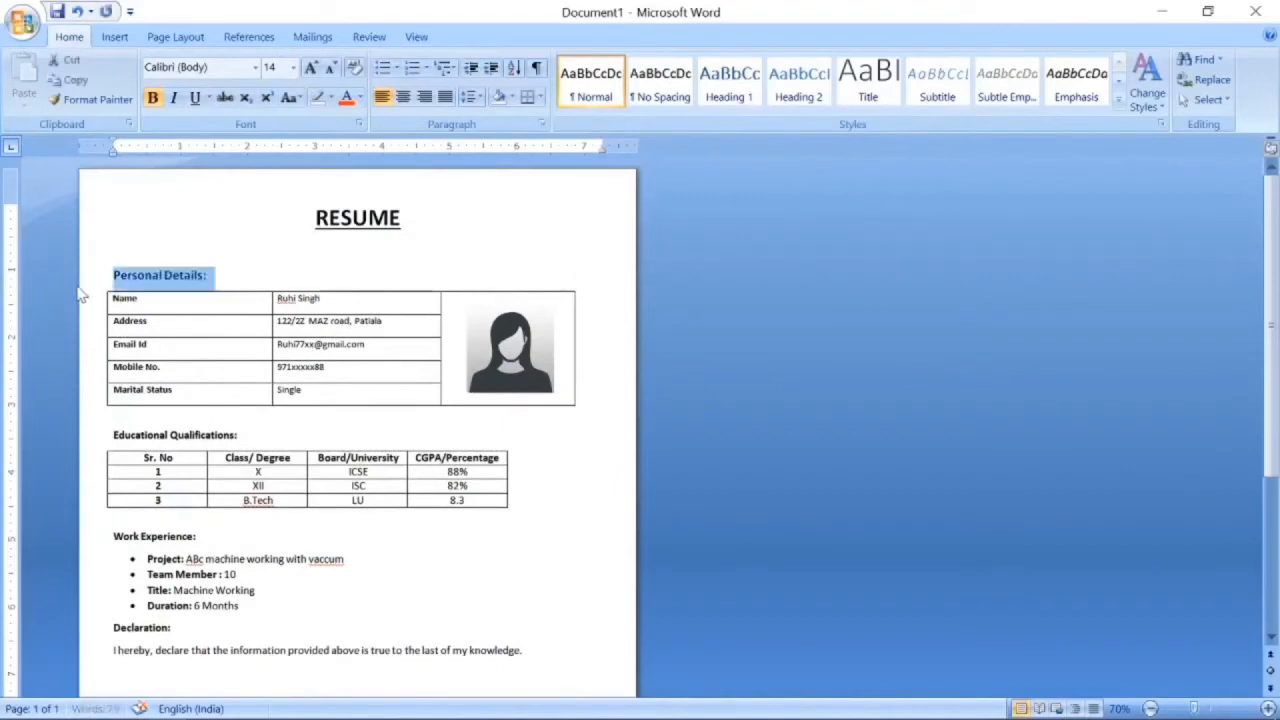
pyautogui.hotkey('ctrl', 'shift', '.')
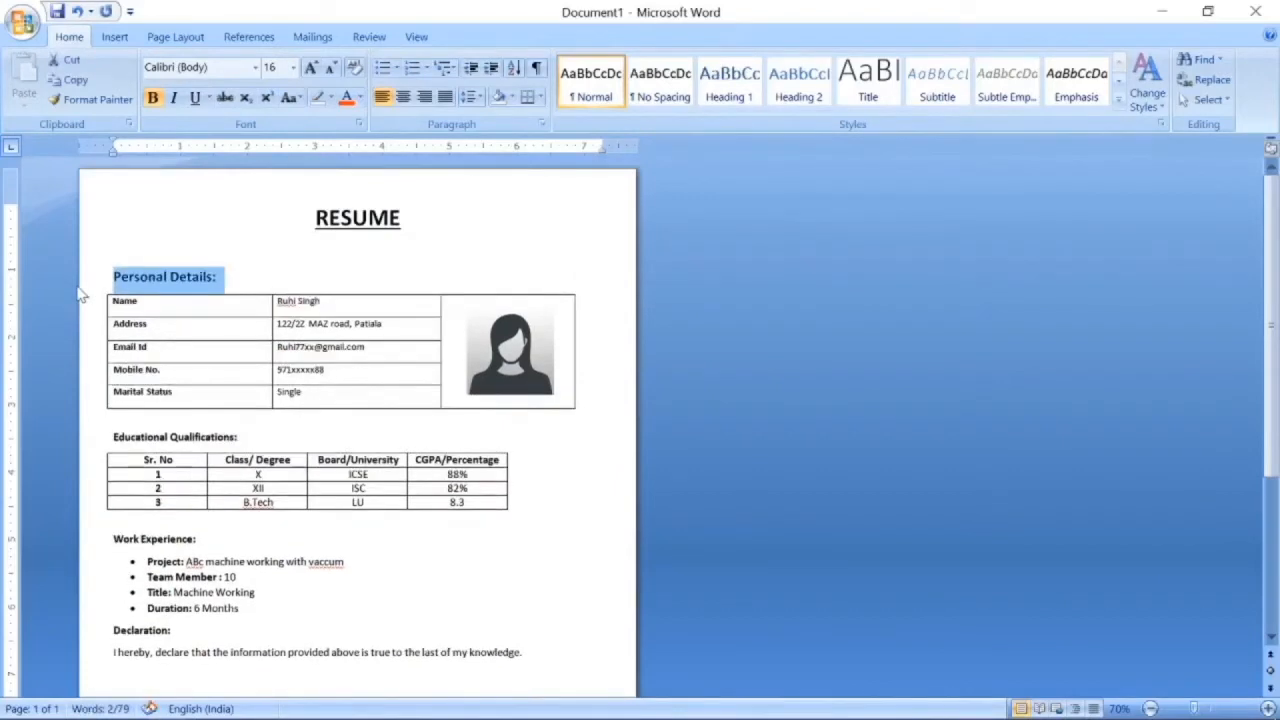
# Set the Educational Qualifications: heading to 14 pt.
pyautogui.click(111, 444)
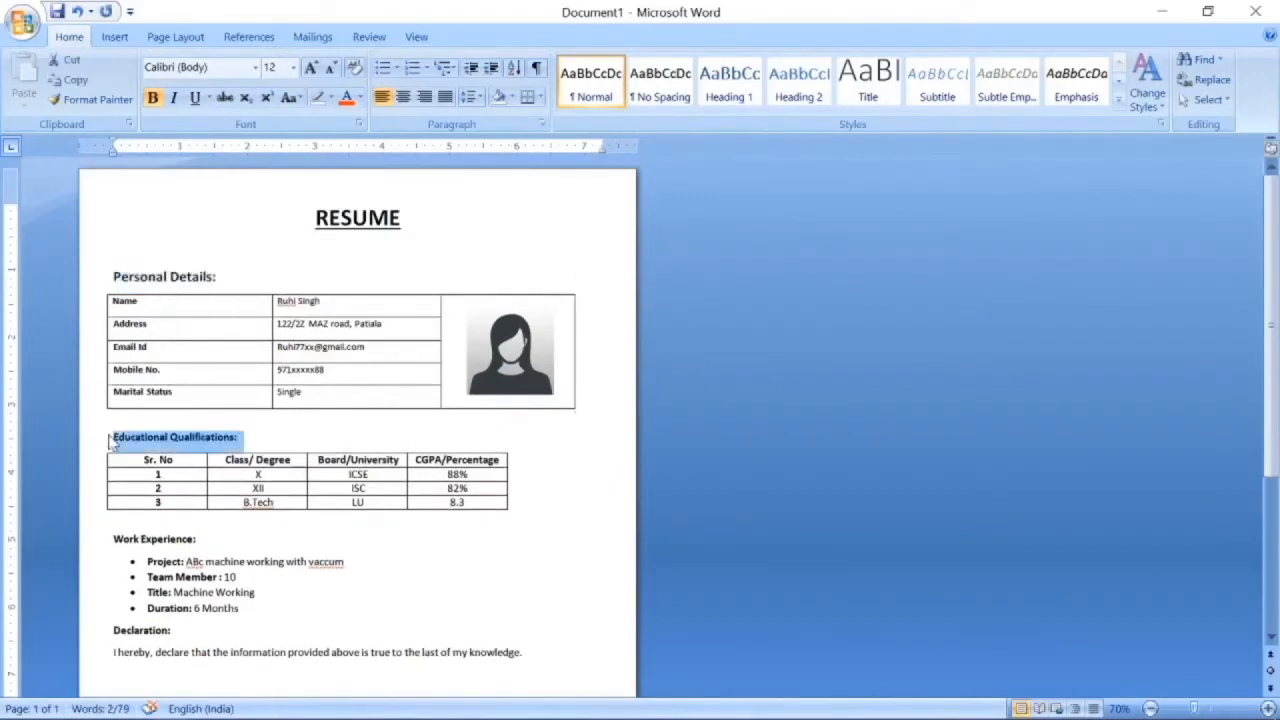
pyautogui.hotkey('ctrl', 'shift', '.')
pyautogui.hotkey('ctrl', 'shift', '.')
pyautogui.hotkey('ctrl', 'shift', ',')
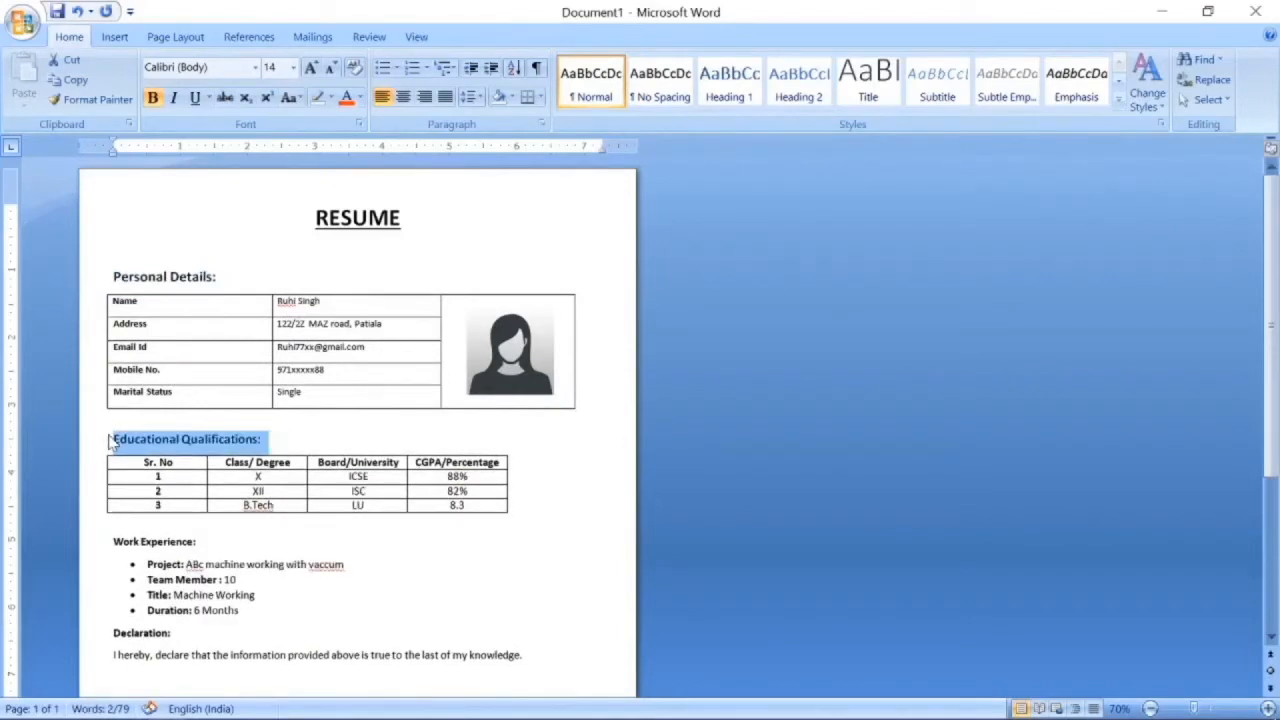
# Add space above Work Experience: and enlarge that heading to 16 pt.
pyautogui.click(114, 542)
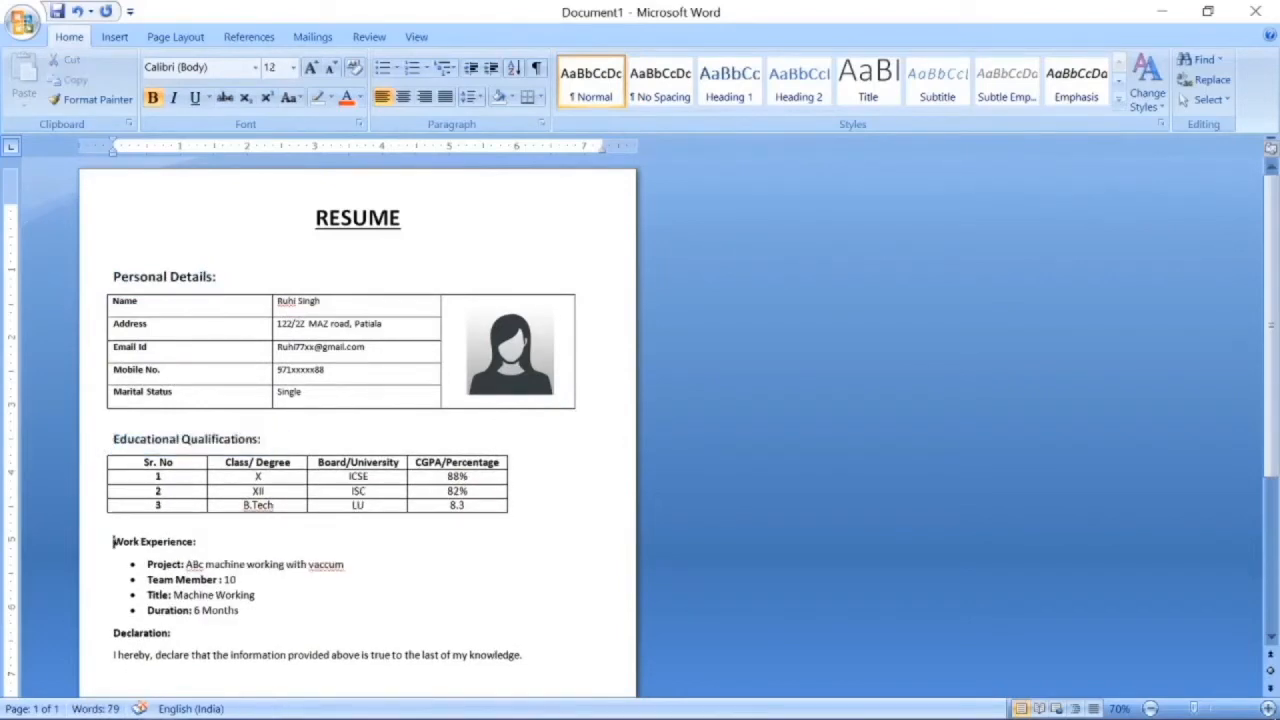
pyautogui.press('Return')
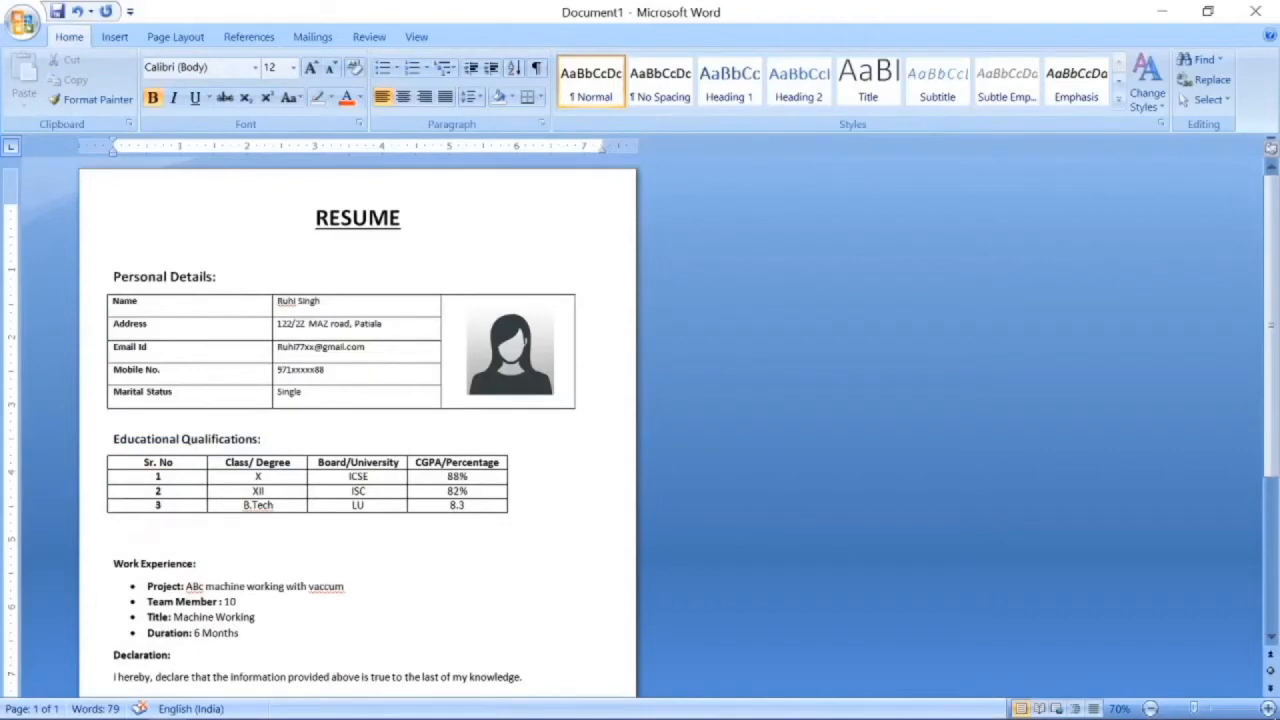
pyautogui.scroll(-3, 360, 430)
pyautogui.click(111, 407)
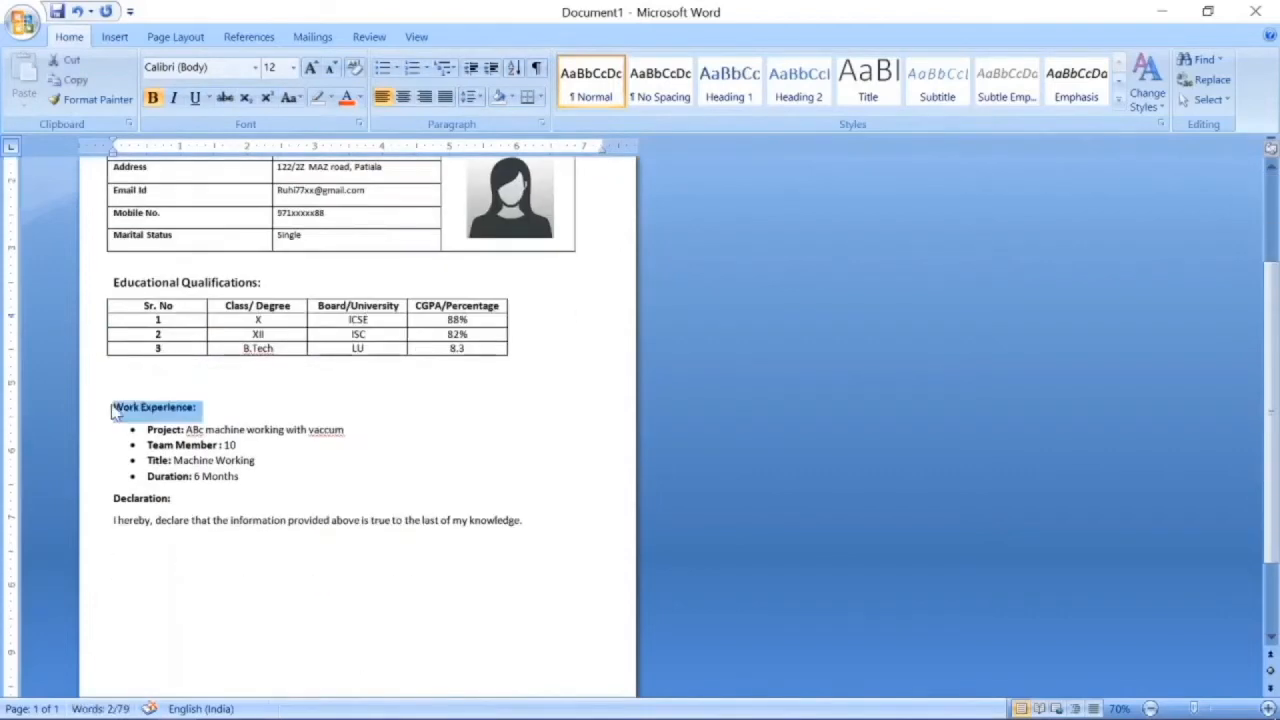
pyautogui.hotkey('ctrl', 'shift', '.')
pyautogui.hotkey('ctrl', 'shift', '.')
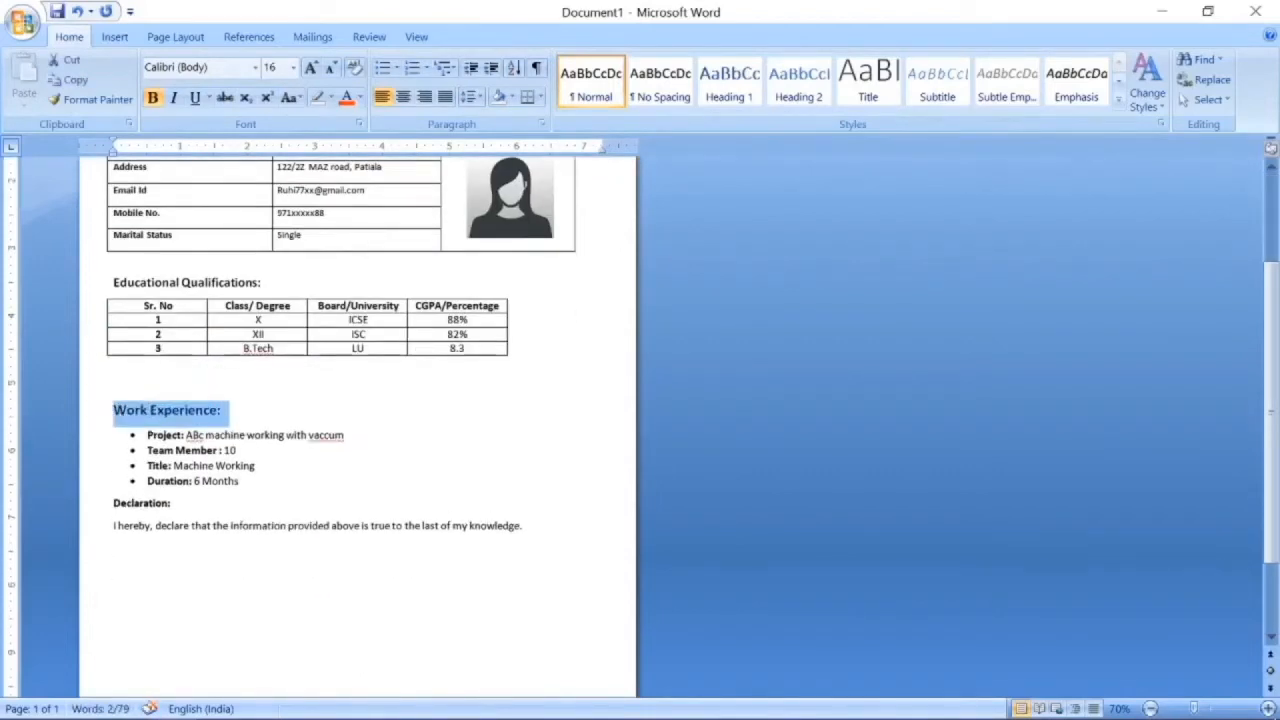
pyautogui.click(246, 416)
pyautogui.press('Return')
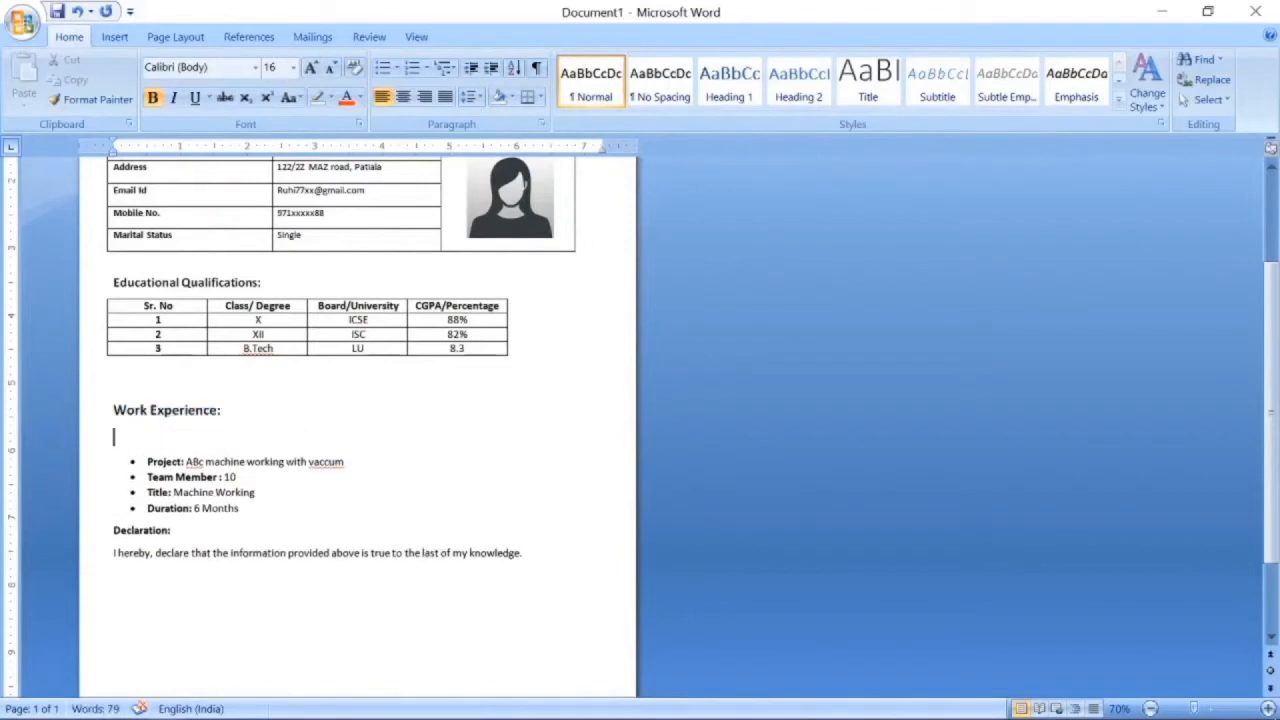
pyautogui.press('BackSpace')
# Set 1.5 line spacing on the bullet lines and add a gap before Declaration:.
pyautogui.moveTo(146, 435); pyautogui.dragTo(120, 503)
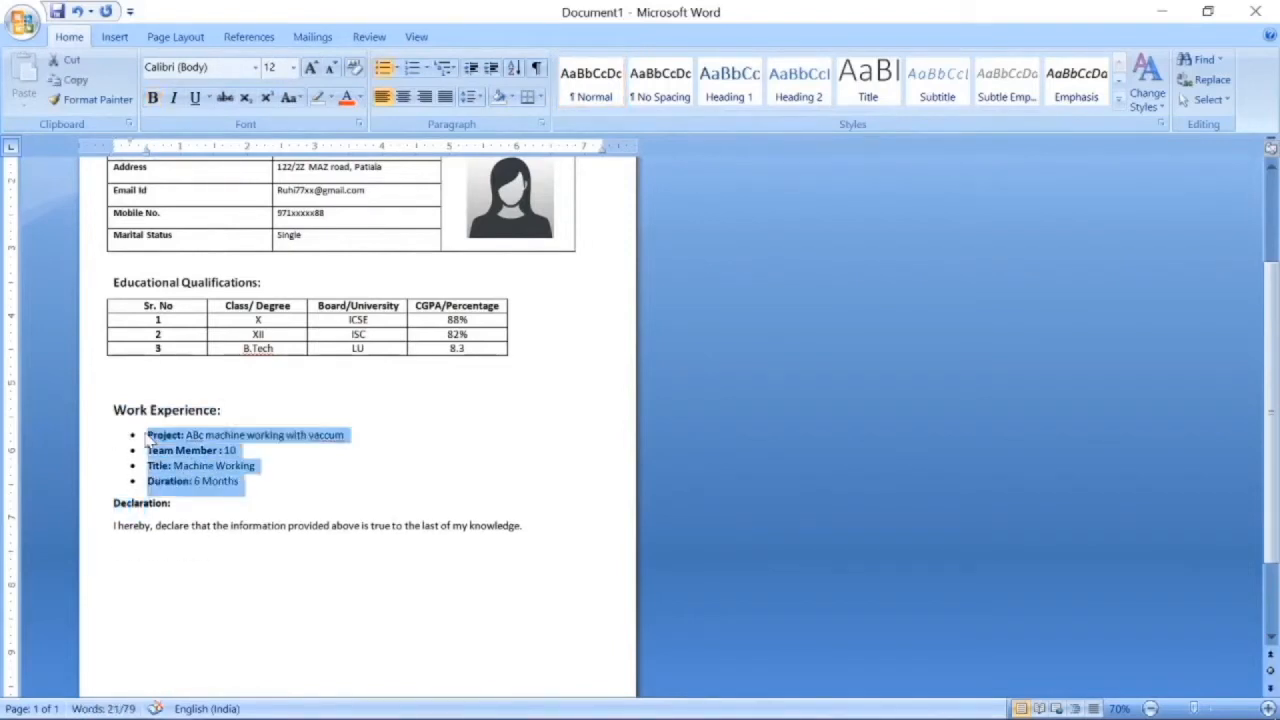
pyautogui.click(476, 97)
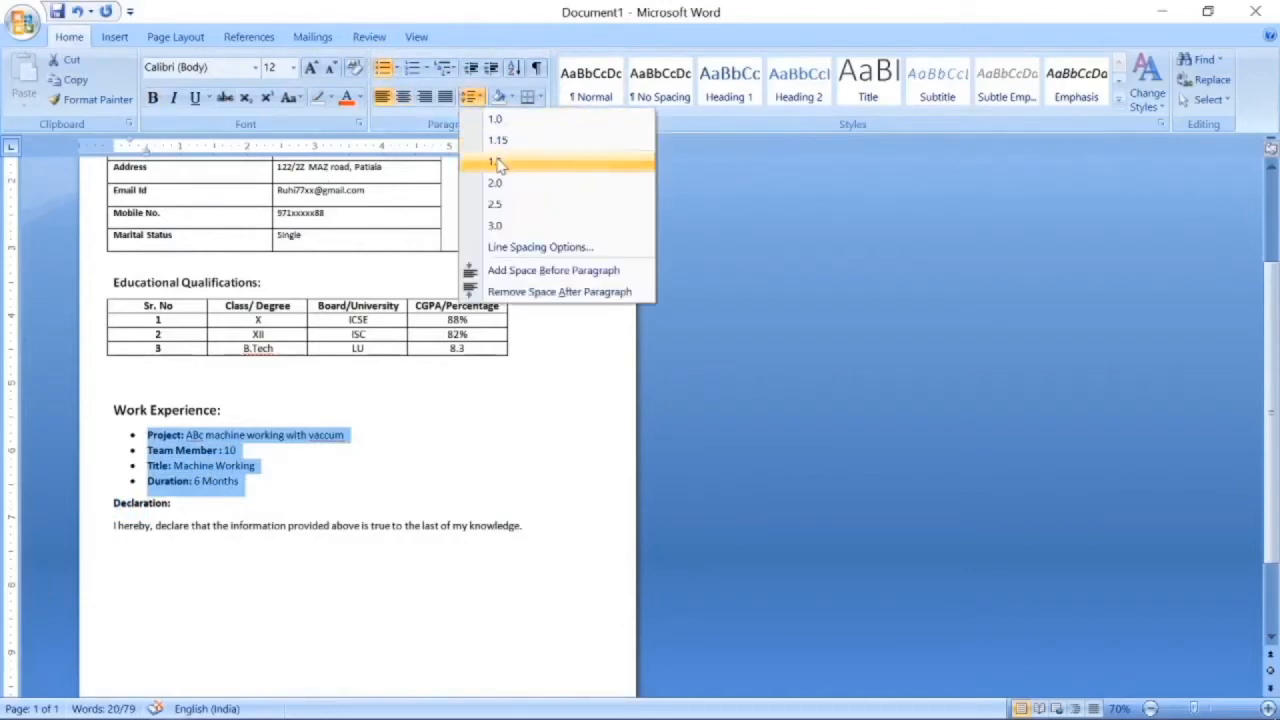
pyautogui.click(497, 162)
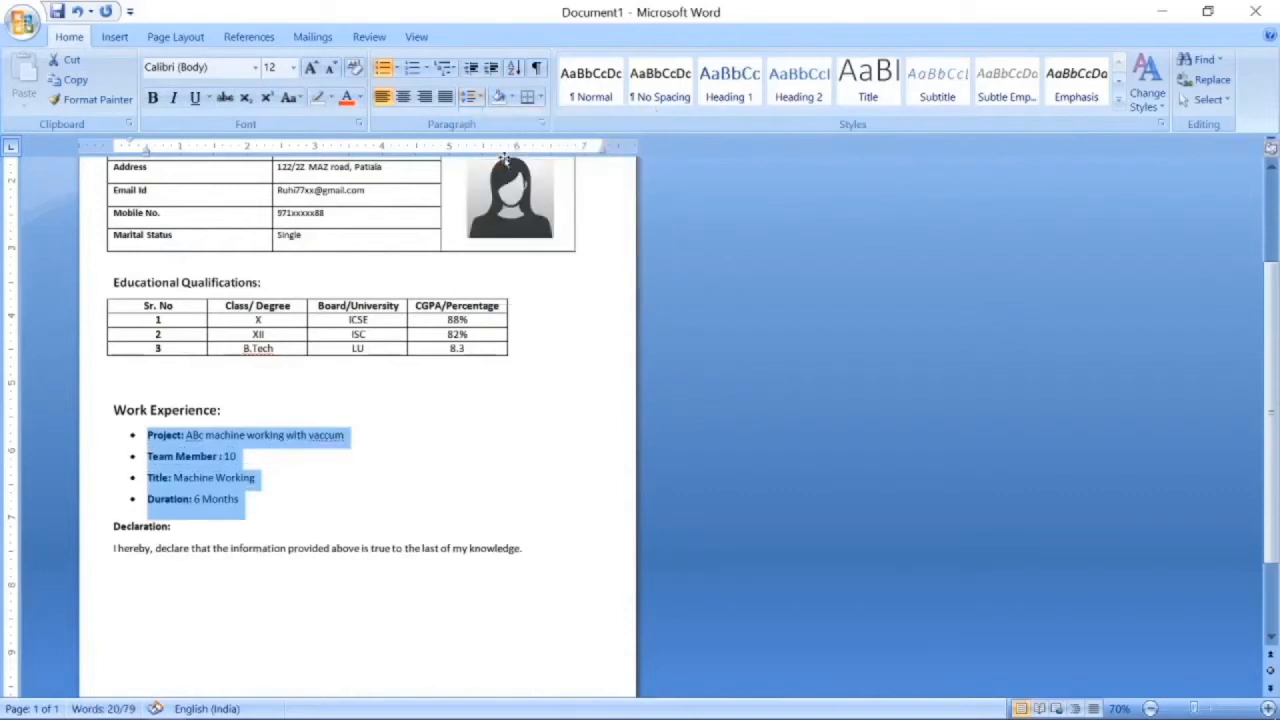
pyautogui.click(370, 483)
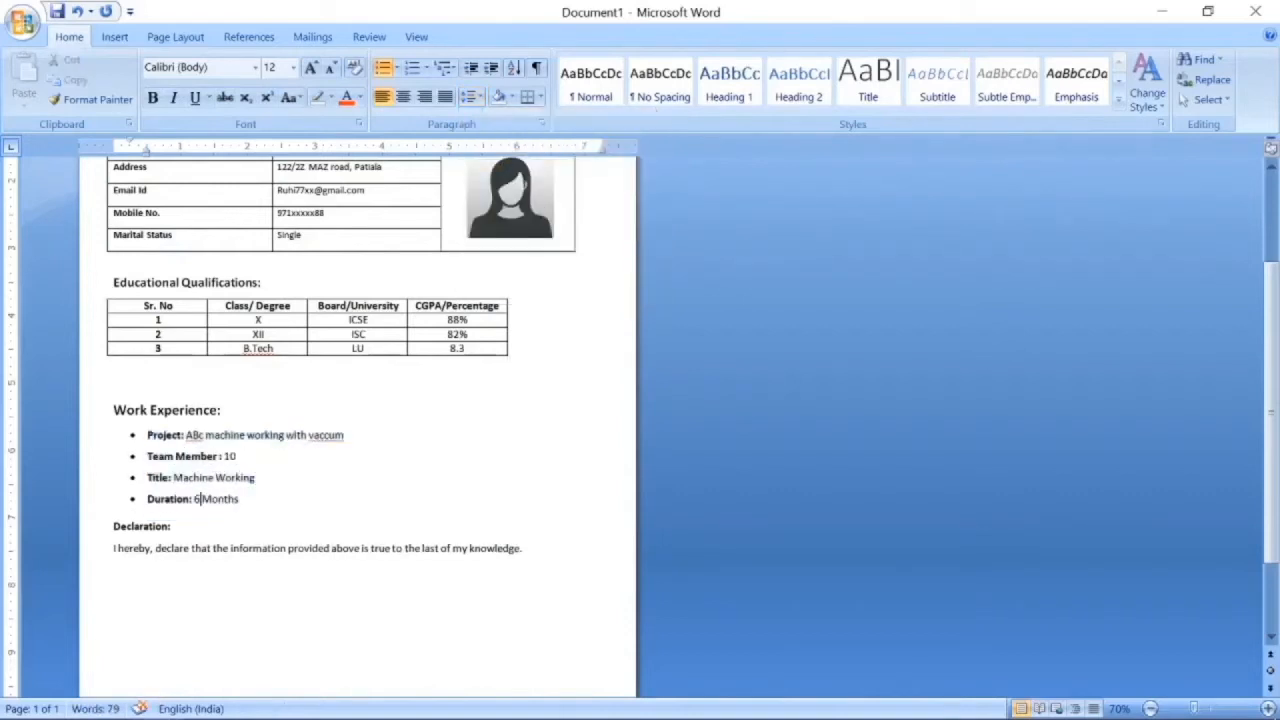
pyautogui.press('Return')
pyautogui.press('Return')
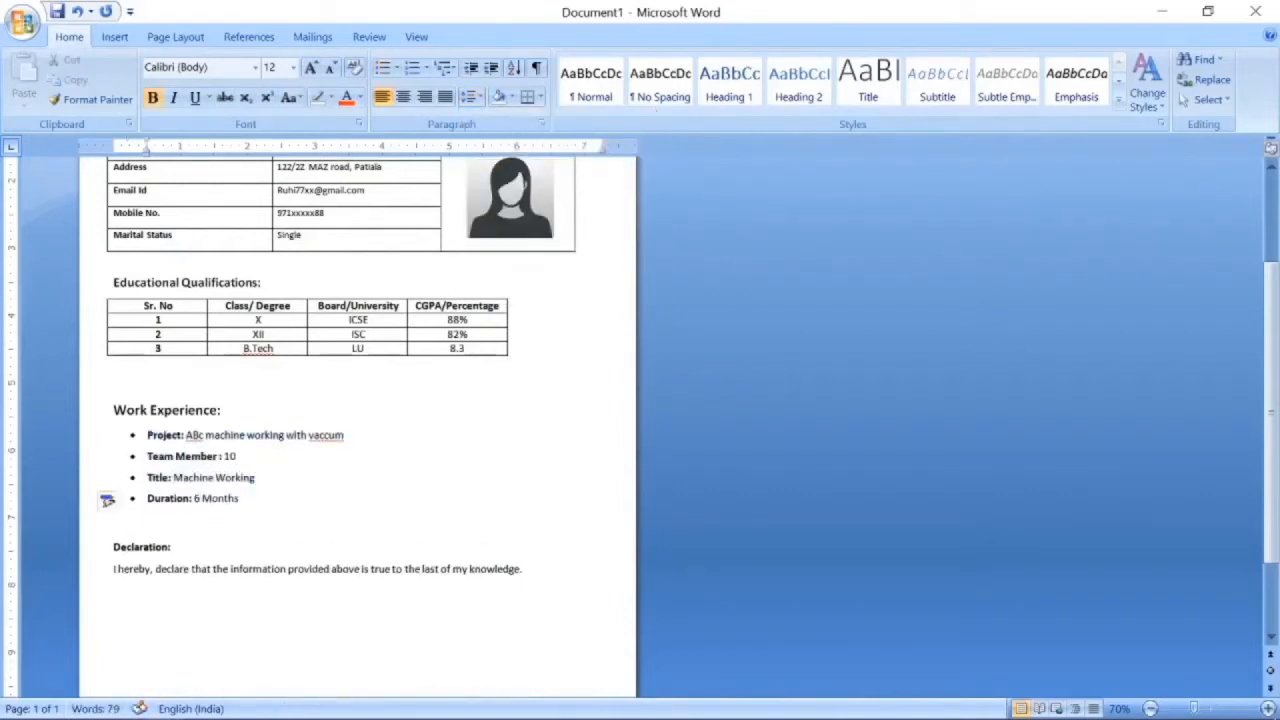
# Enlarge the Declaration: heading to 16 pt.
pyautogui.tripleClick(116, 549)
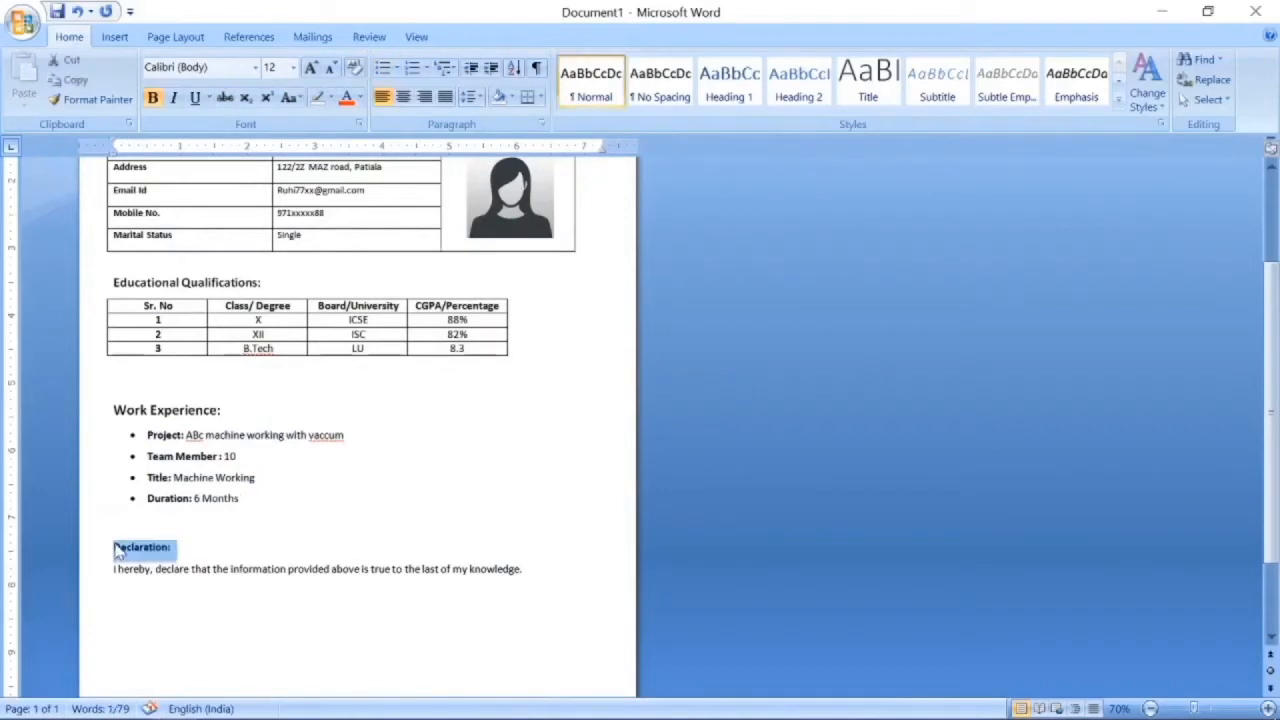
pyautogui.hotkey('ctrl', 'shift', '.')
pyautogui.hotkey('ctrl', 'shift', '.')
pyautogui.click(253, 555)
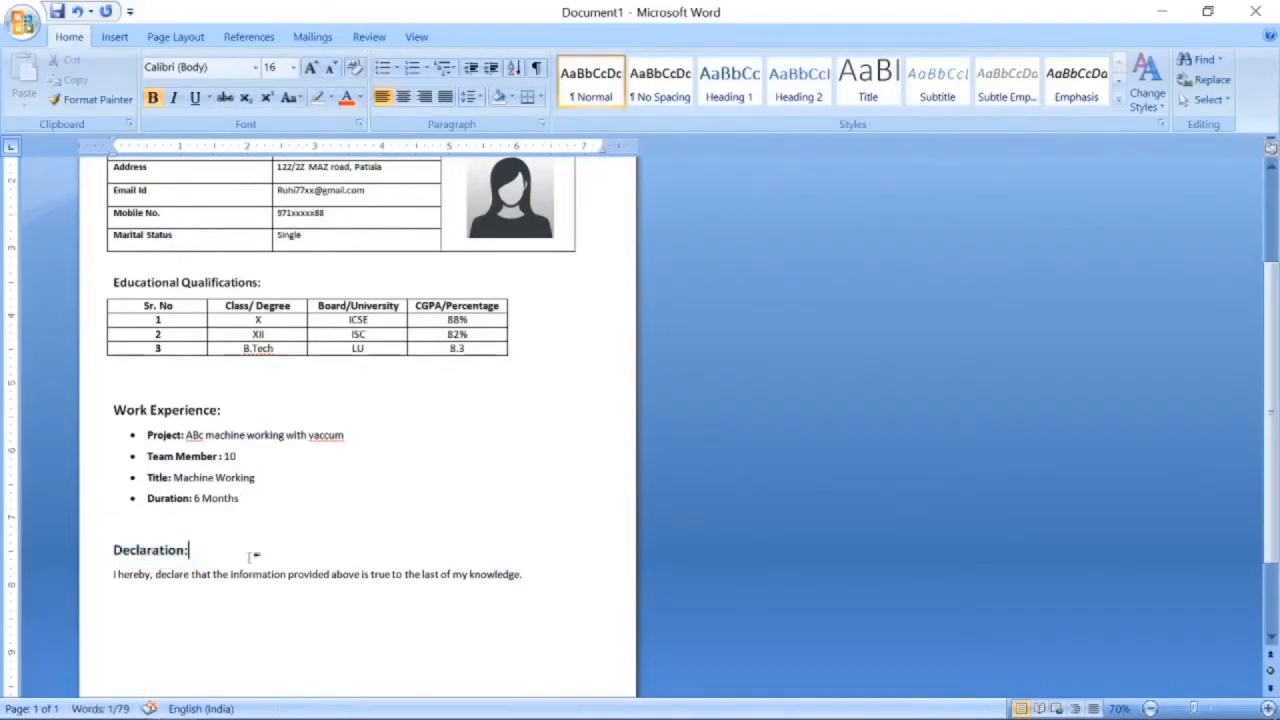
pyautogui.scroll(-2, 255, 555)
pyautogui.press('Return')
pyautogui.press('BackSpace')
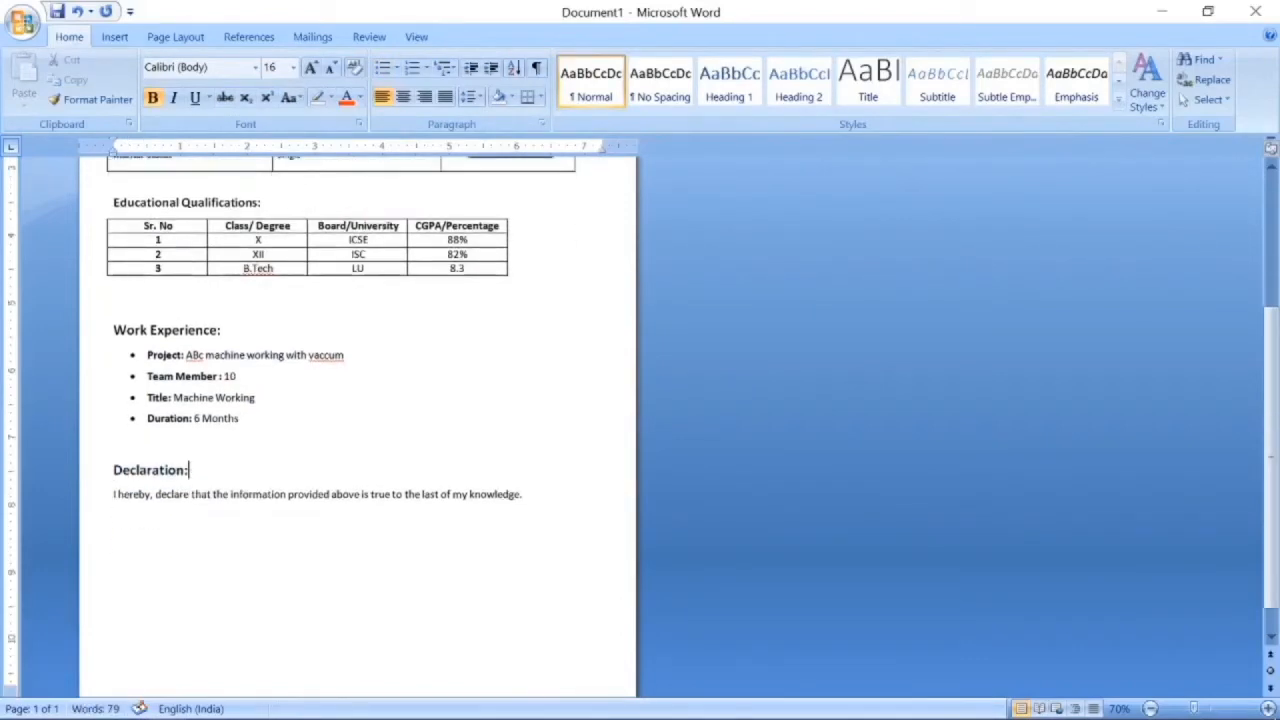
# Enlarge the declaration sentence and the four Work Experience bullets to 14 pt.
pyautogui.tripleClick(115, 495)
pyautogui.hotkey('ctrl', 'shift', '.')
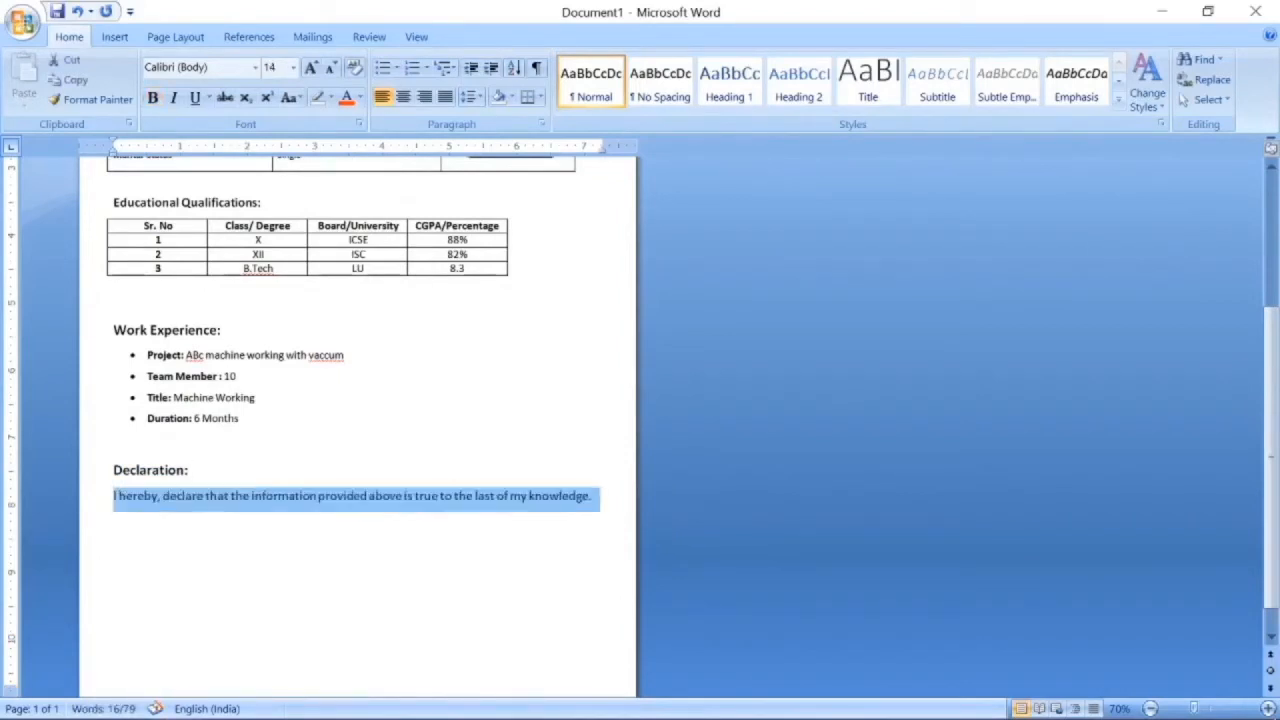
pyautogui.click(149, 355)
pyautogui.hotkey('shift', 'Down')
pyautogui.hotkey('shift', 'Down')
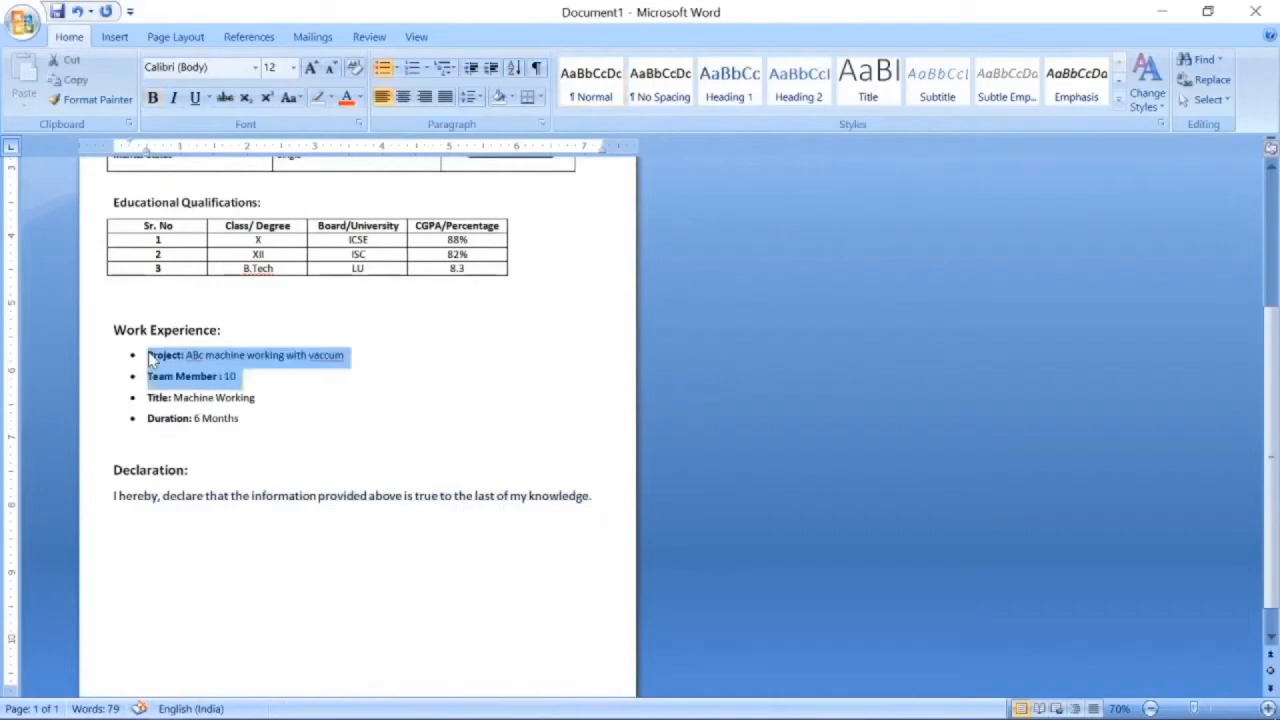
pyautogui.hotkey('shift', 'Down')
pyautogui.hotkey('shift', 'Down')
pyautogui.hotkey('ctrl', 'shift', '.')
pyautogui.scroll(3, 320, 345)
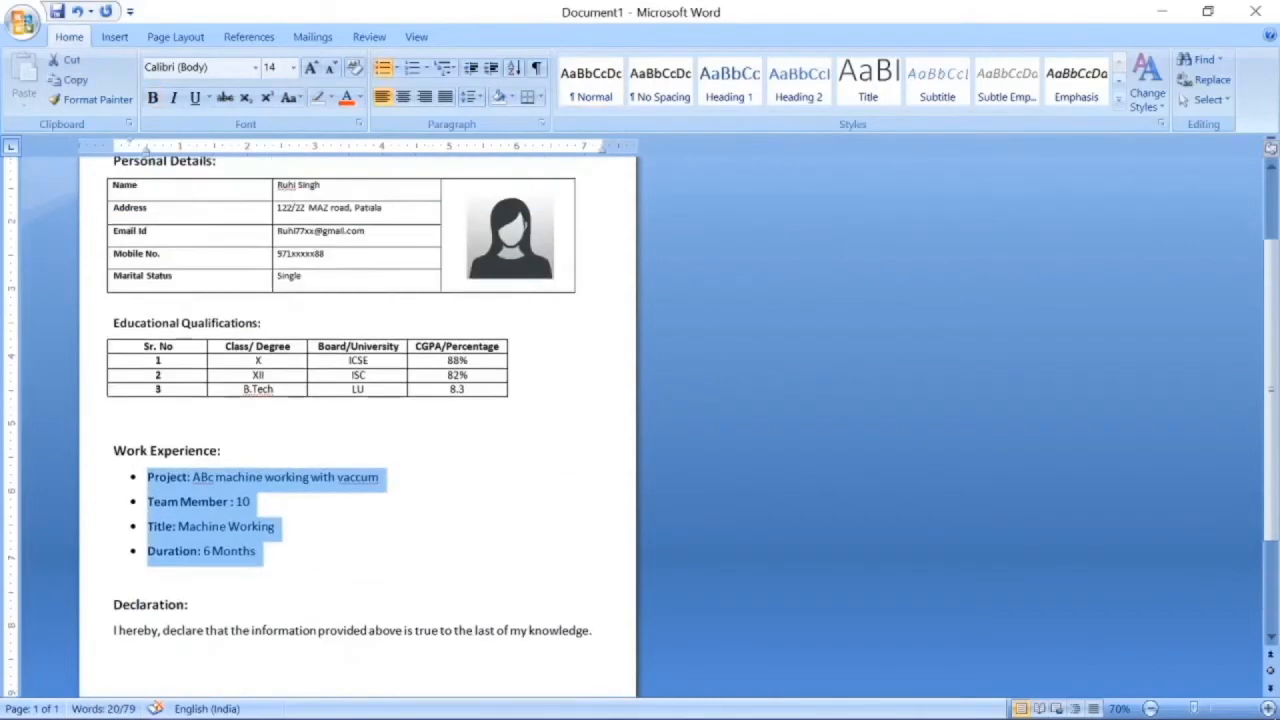
pyautogui.scroll(-4, 320, 345)
pyautogui.click(416, 400)
pyautogui.scroll(1, 416, 400)
pyautogui.scroll(-1, 416, 400)
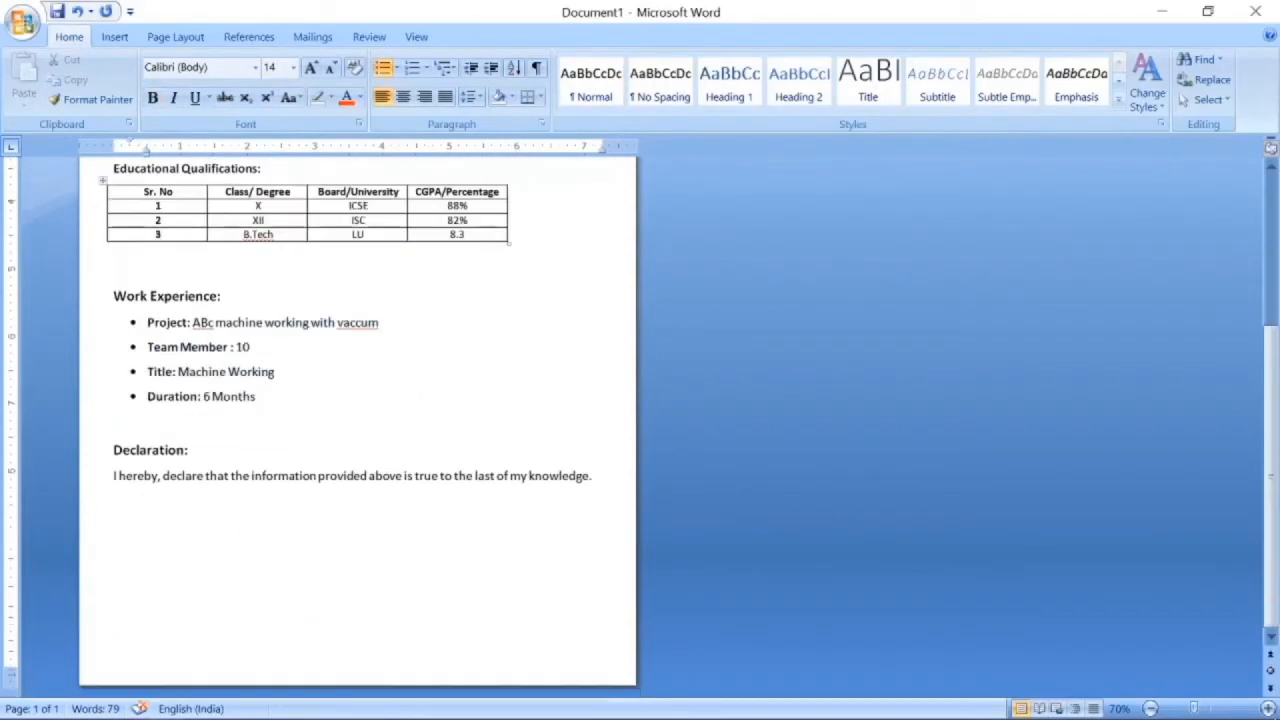
pyautogui.click(594, 476)
# Below the declaration, type Date: with Signature tabbed across the same line, then begin Place:.
pyautogui.press('Return')
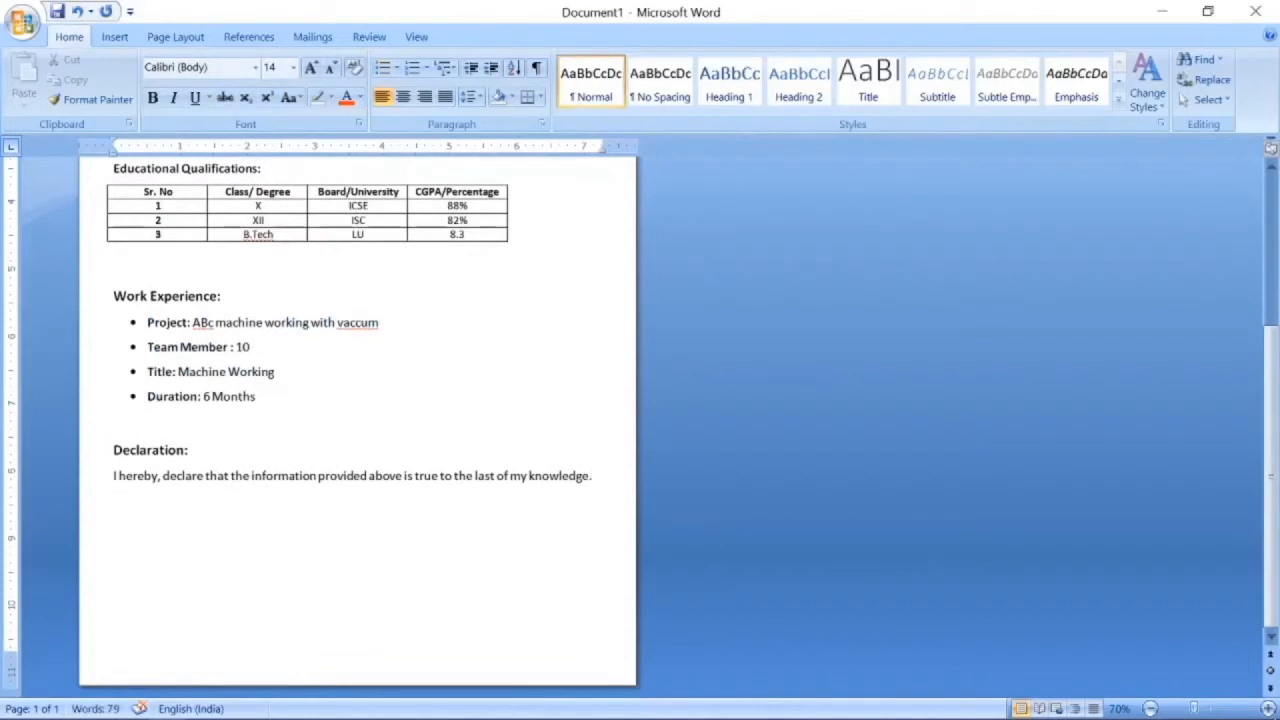
pyautogui.write('D')
pyautogui.write('Date')
pyautogui.press('Tab')
pyautogui.press('Tab')
pyautogui.press('Tab')
pyautogui.press('Tab')
pyautogui.press('Tab')
pyautogui.press('Tab')
pyautogui.write('Signat')
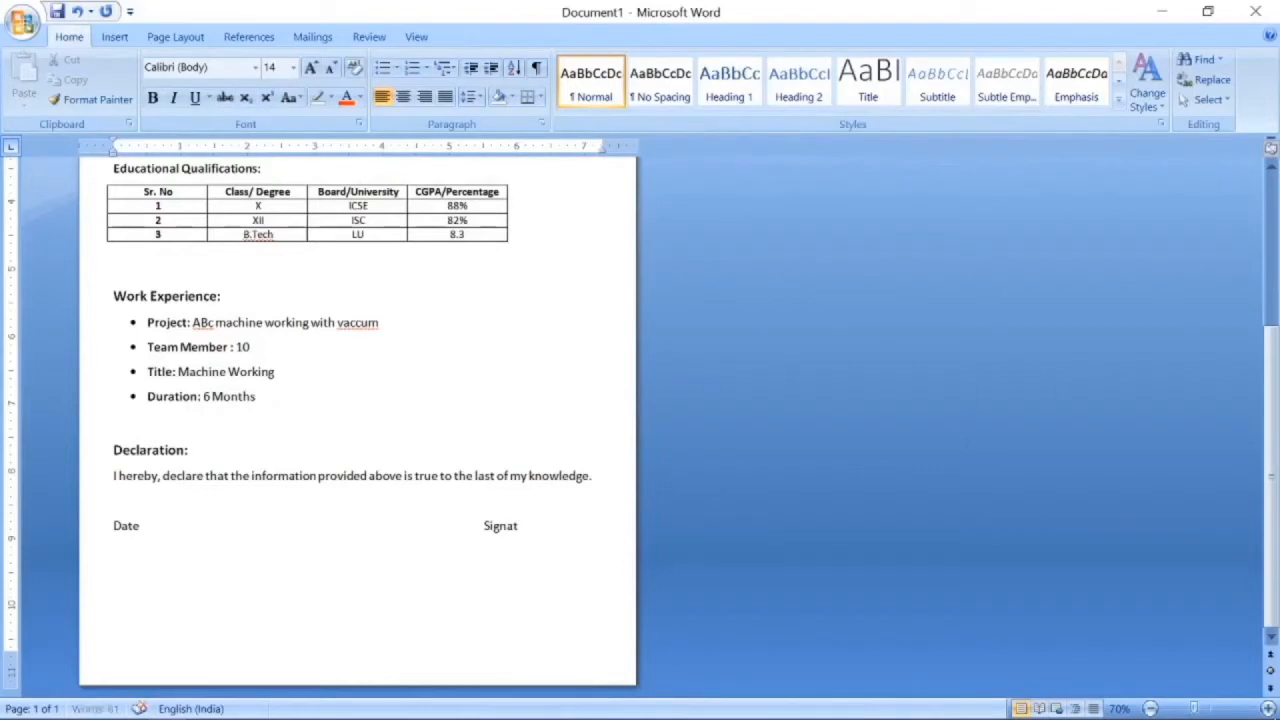
pyautogui.write('ure')
pyautogui.press('Return')
pyautogui.press('Return')
pyautogui.write('Pla')
# Tighten the spacing and add the candidate's bracketed name under Signature on the Place: line.
pyautogui.click(147, 525)
pyautogui.press('BackSpace')
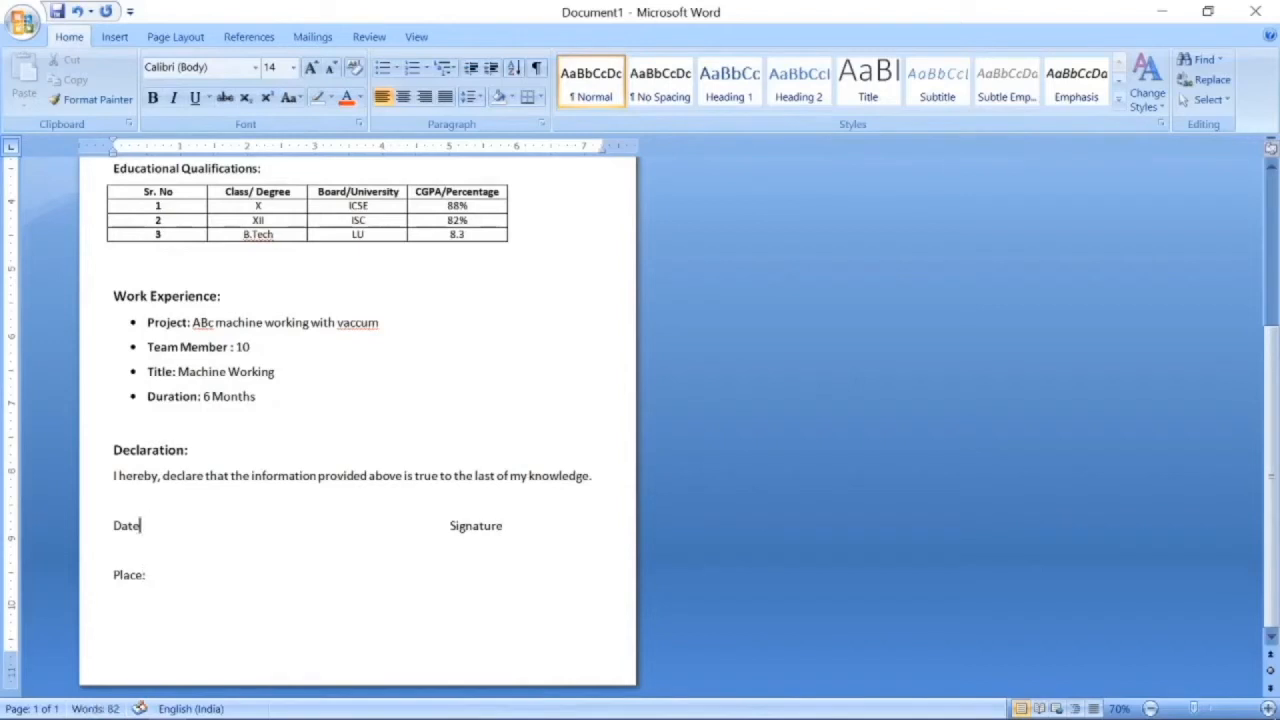
pyautogui.press('Down')
pyautogui.press('BackSpace')
pyautogui.click(479, 552)
pyautogui.press('Tab')
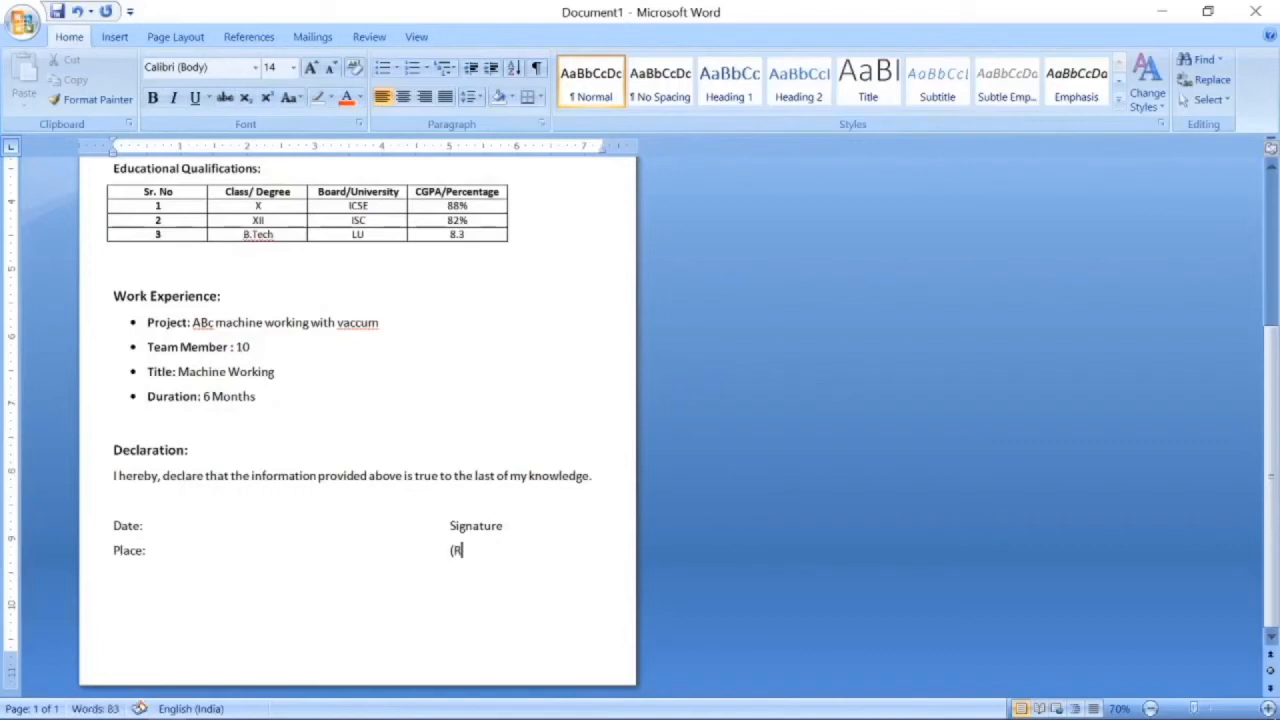
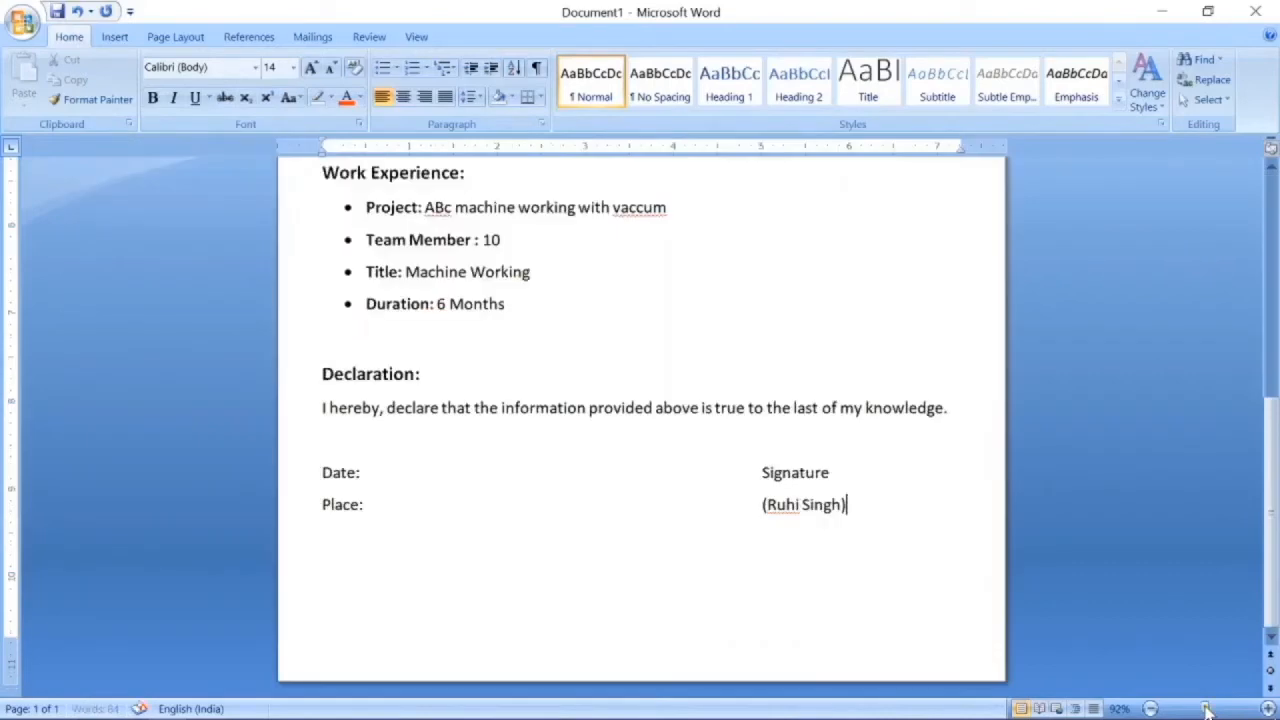
# Set the zoom back to 100% and look over the résumé page.
pyautogui.click(1206, 708)
pyautogui.click(1211, 708)
pyautogui.click(1150, 709)
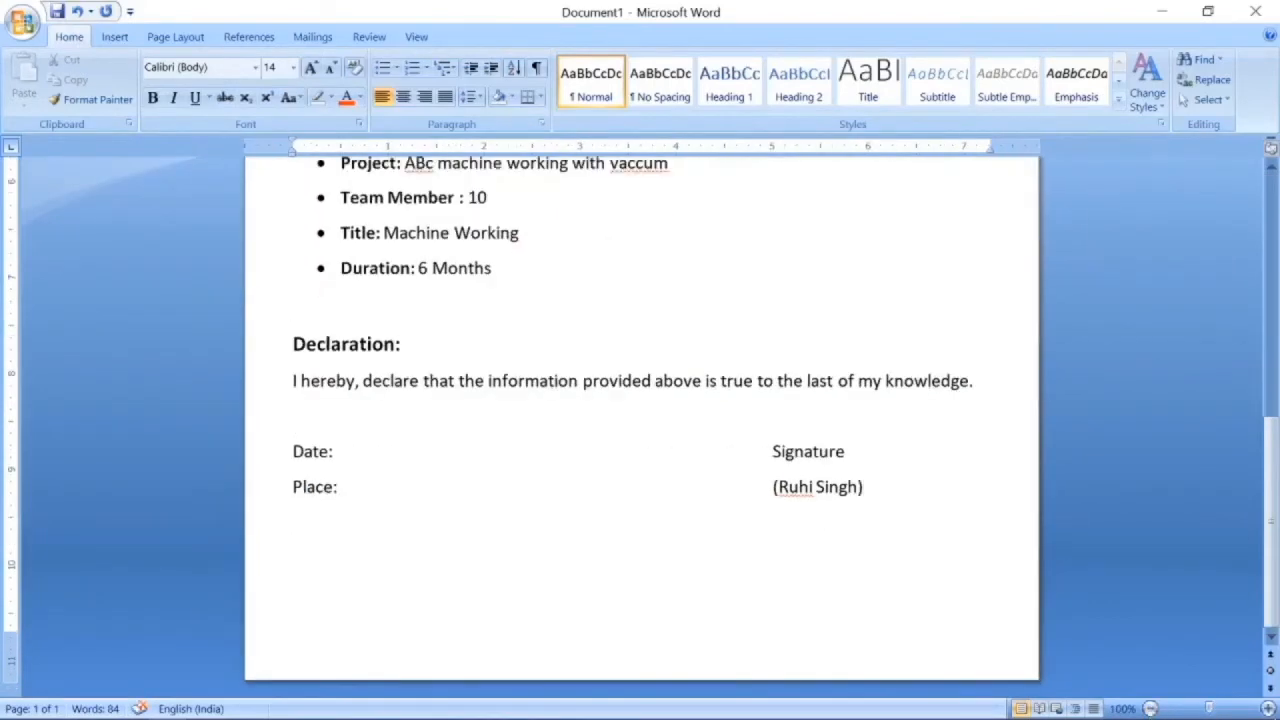
pyautogui.scroll(10, 822, 473)
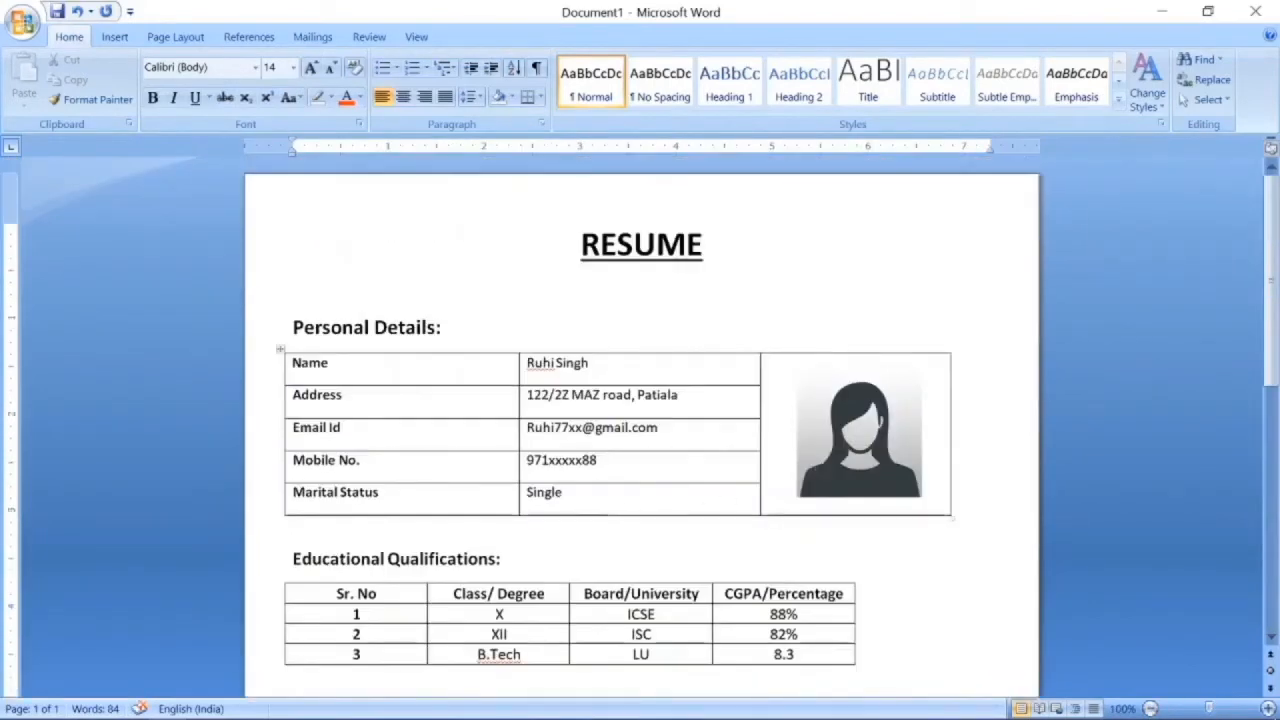
pyautogui.scroll(-2, 609, 517)
pyautogui.scroll(-5, 609, 517)
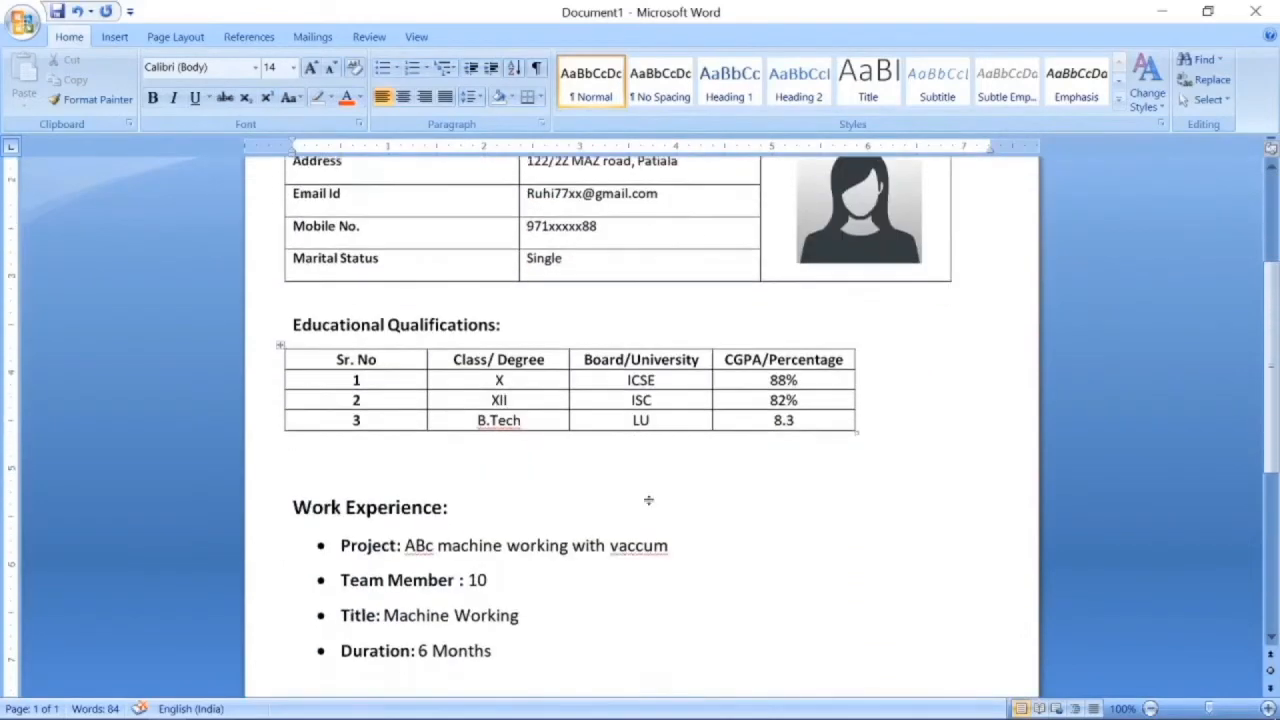
pyautogui.scroll(-5, 640, 450)
# Save the résumé as RESUME.docx.
pyautogui.hotkey('ctrl', 's')
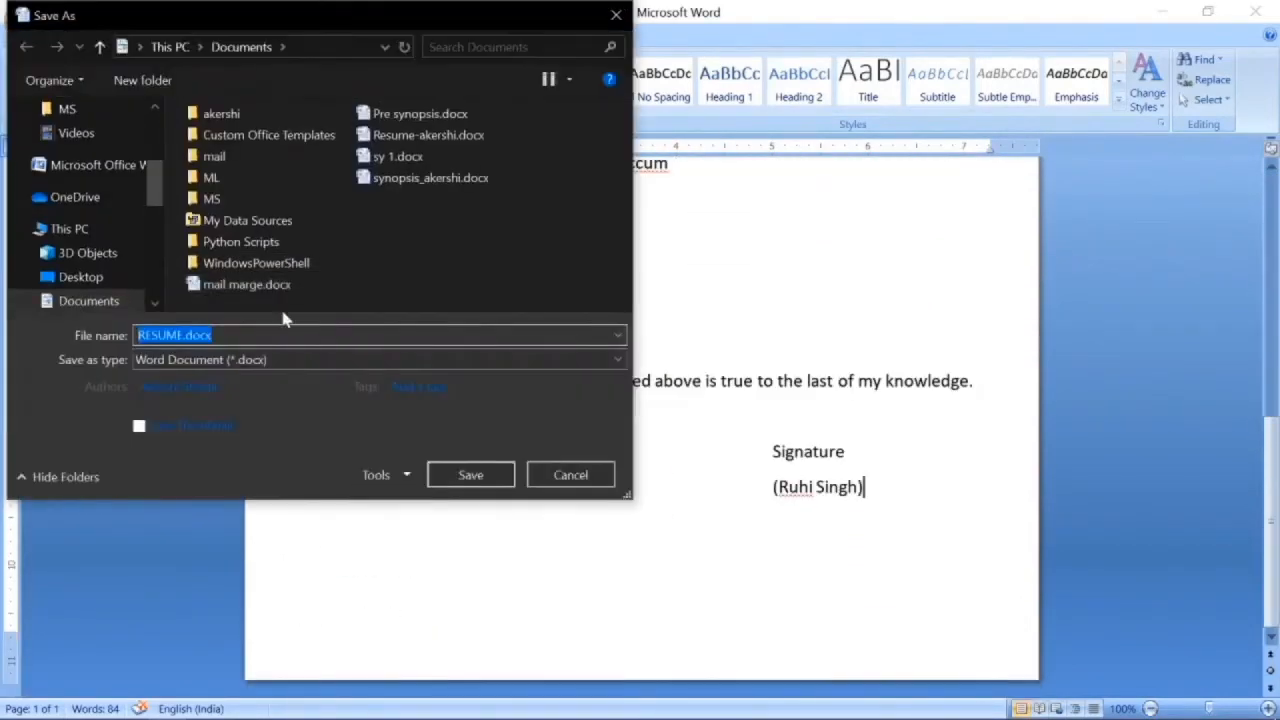
pyautogui.click(462, 476)
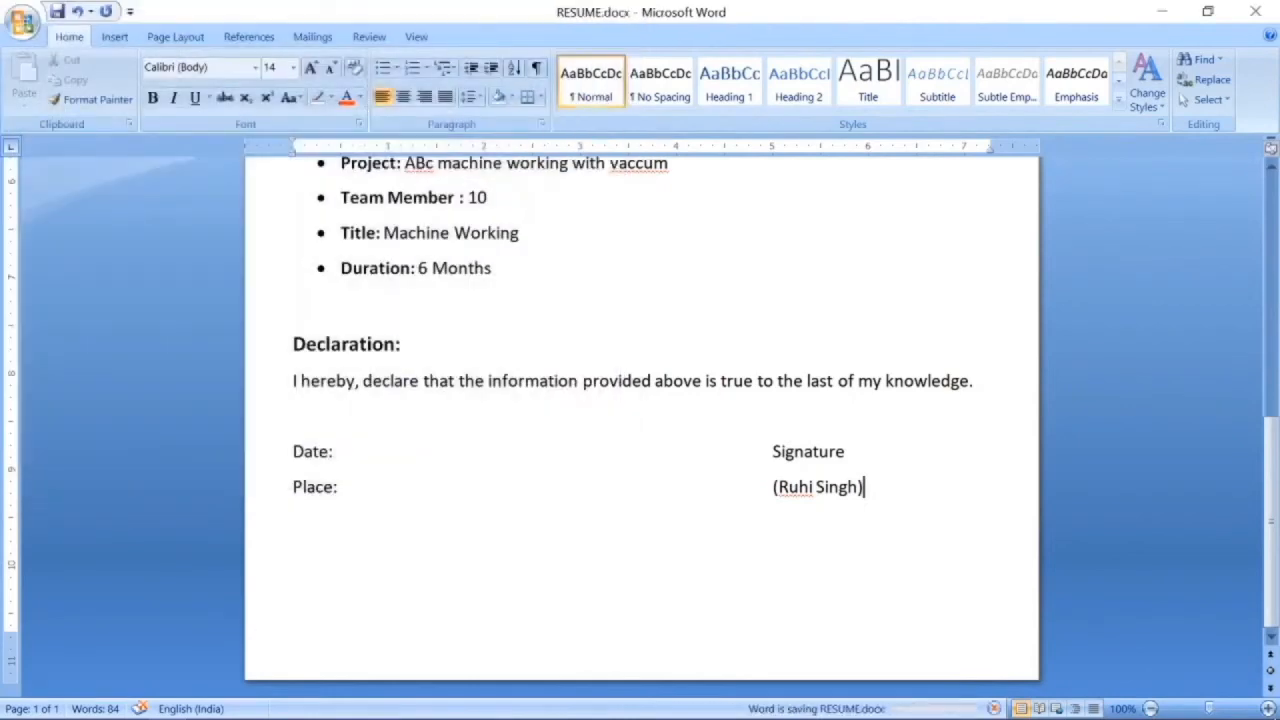
pyautogui.scroll(13, 640, 420)
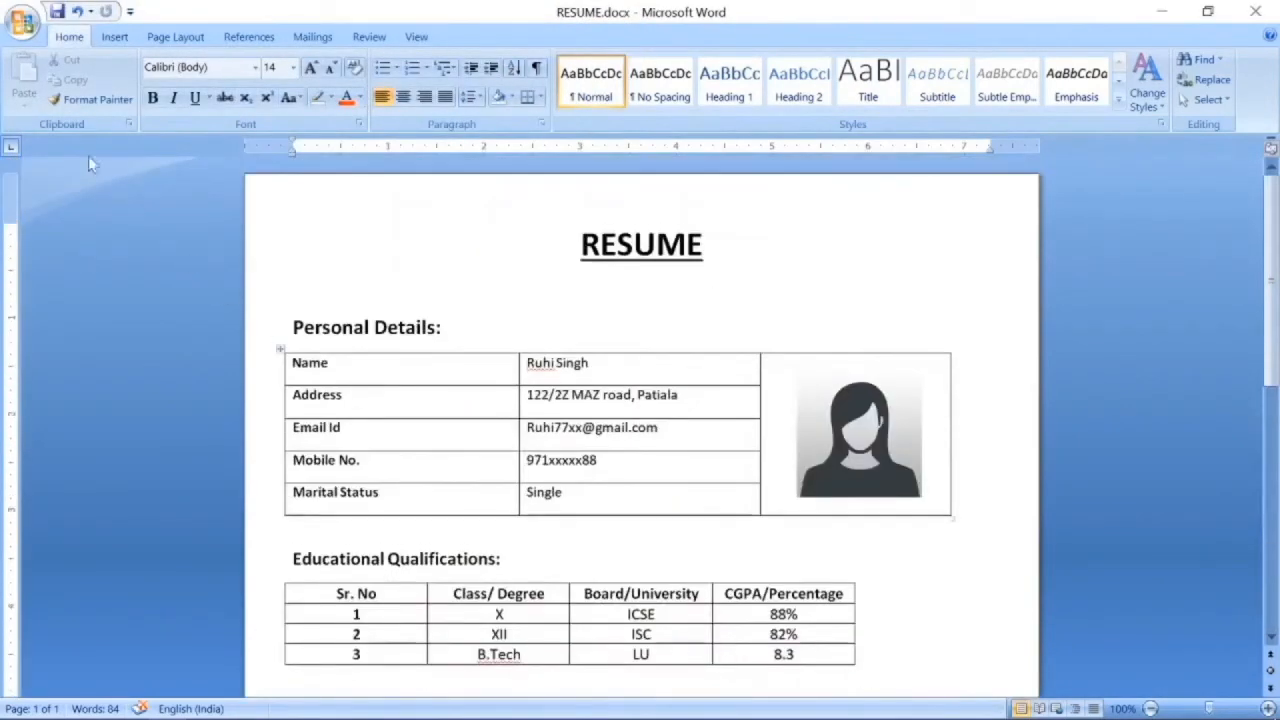
pyautogui.click(22, 22)
# Create a new blank document with A4 paper size and Narrow margins.
pyautogui.click(48, 66)
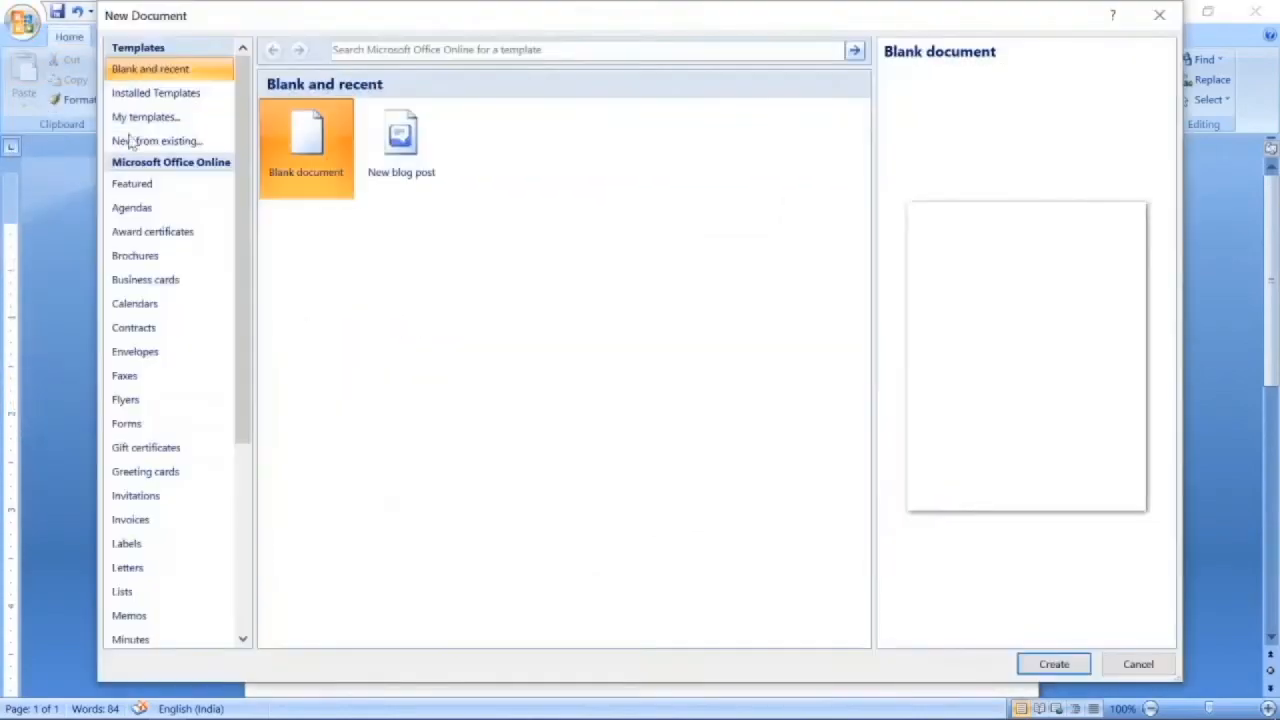
pyautogui.doubleClick(323, 171)
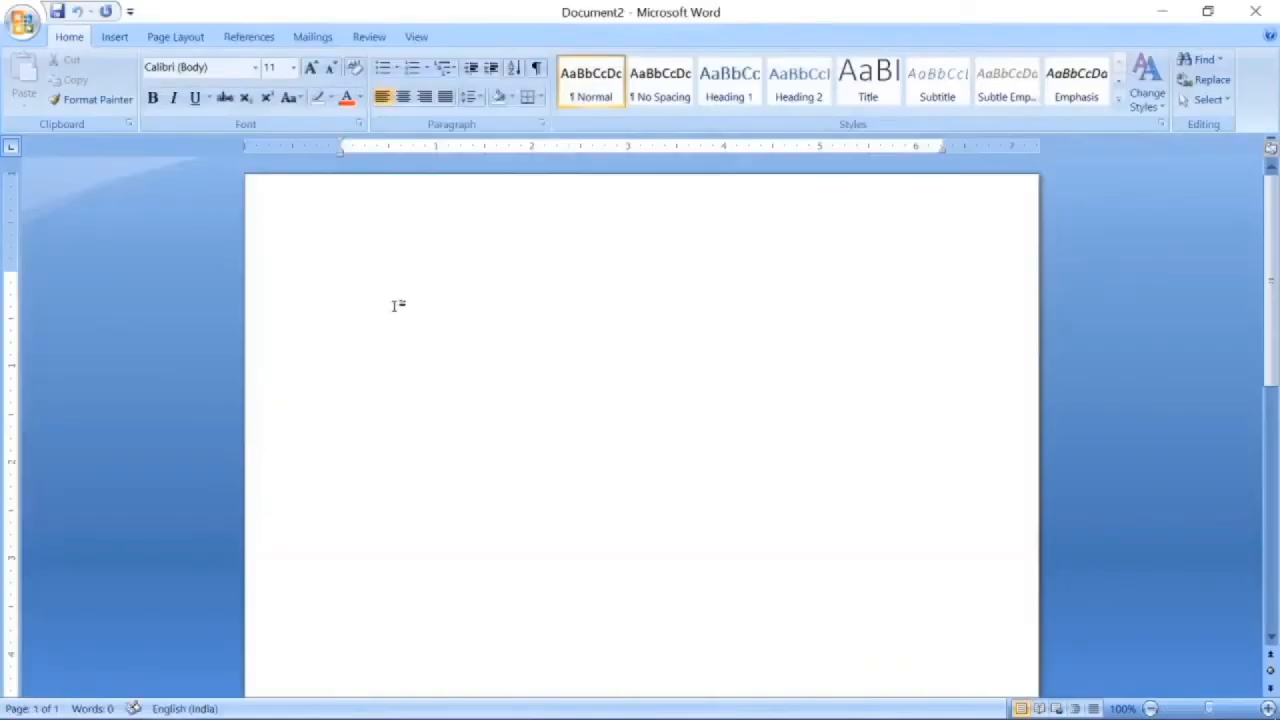
pyautogui.click(177, 38)
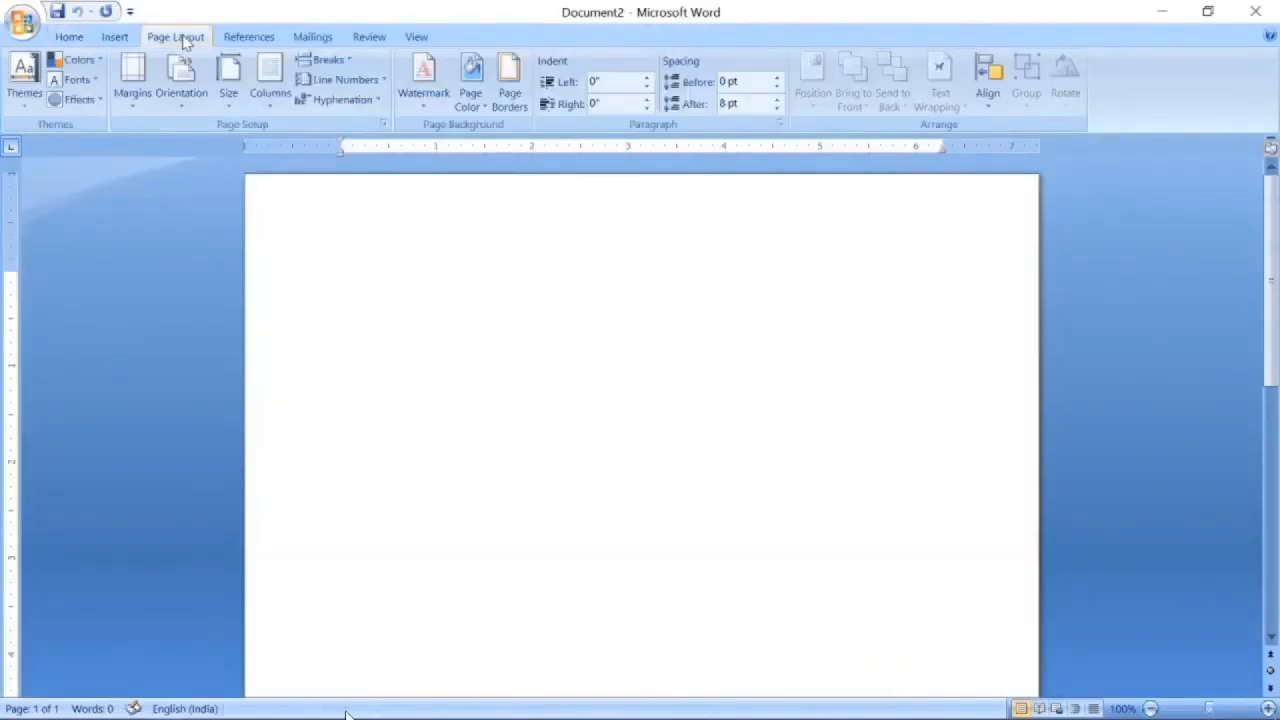
pyautogui.click(228, 75)
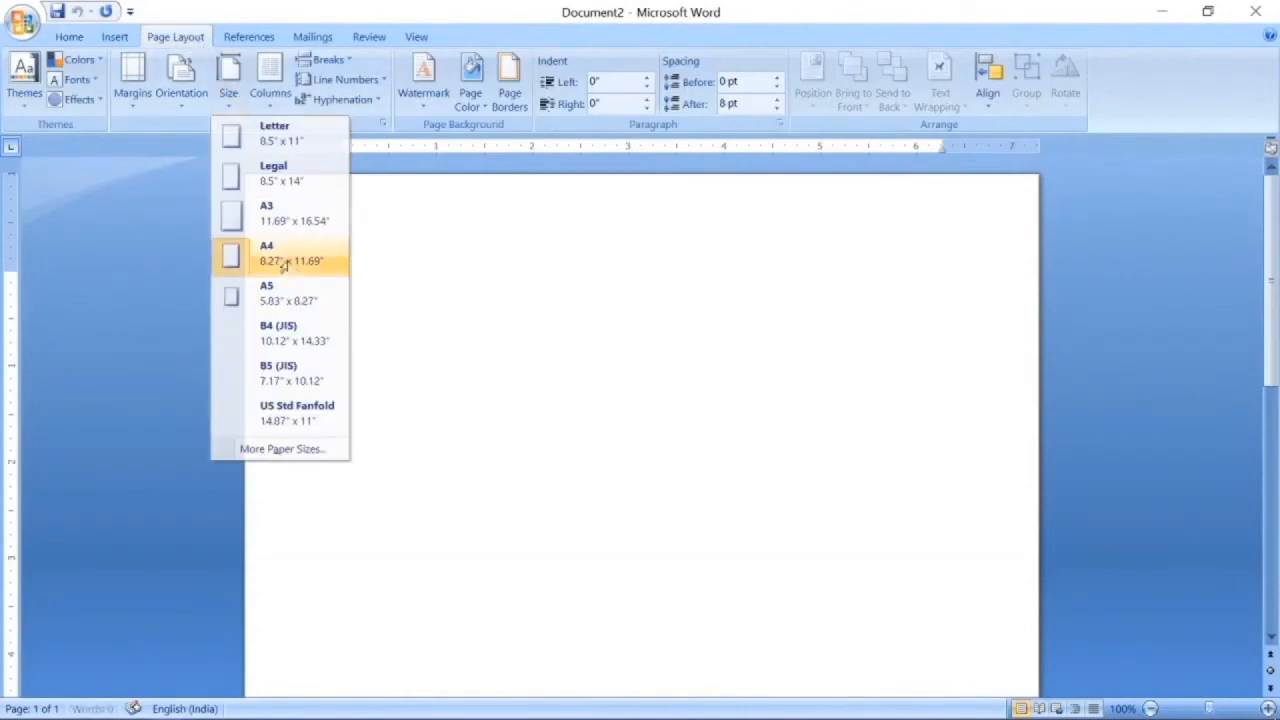
pyautogui.click(251, 258)
pyautogui.click(133, 95)
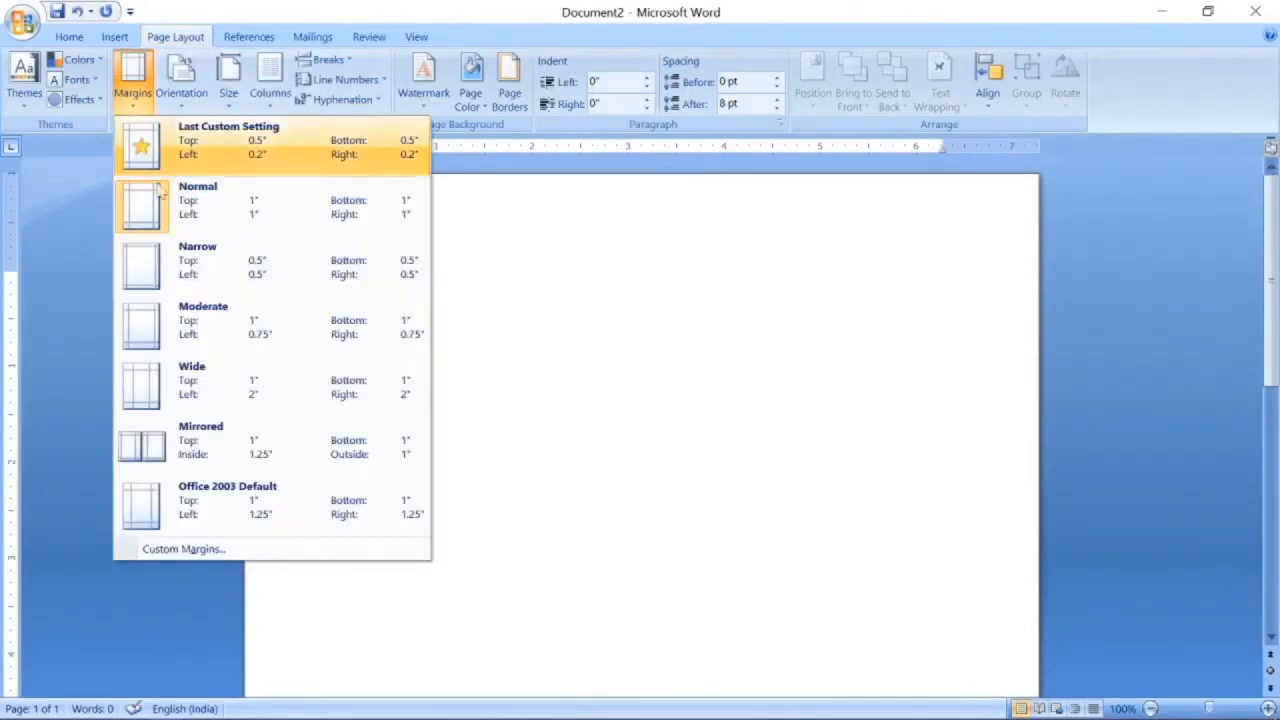
pyautogui.click(150, 260)
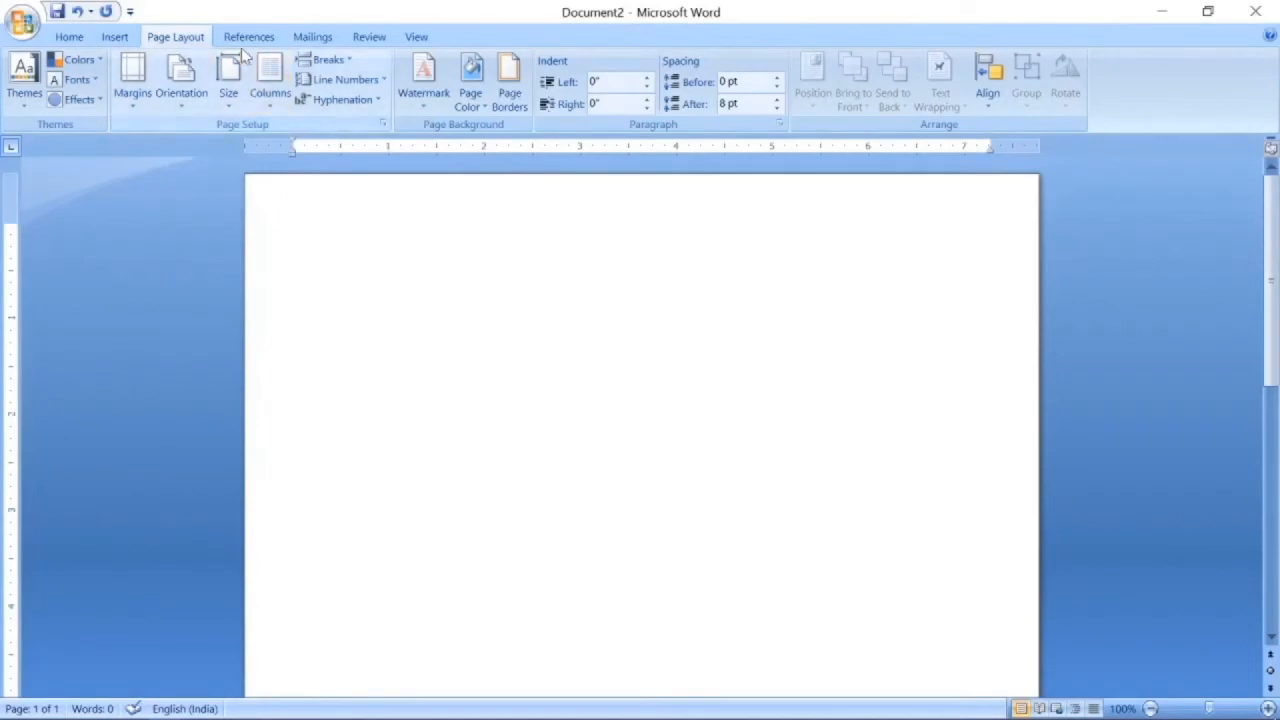
# Set the line spacing to 1.5.
pyautogui.click(72, 38)
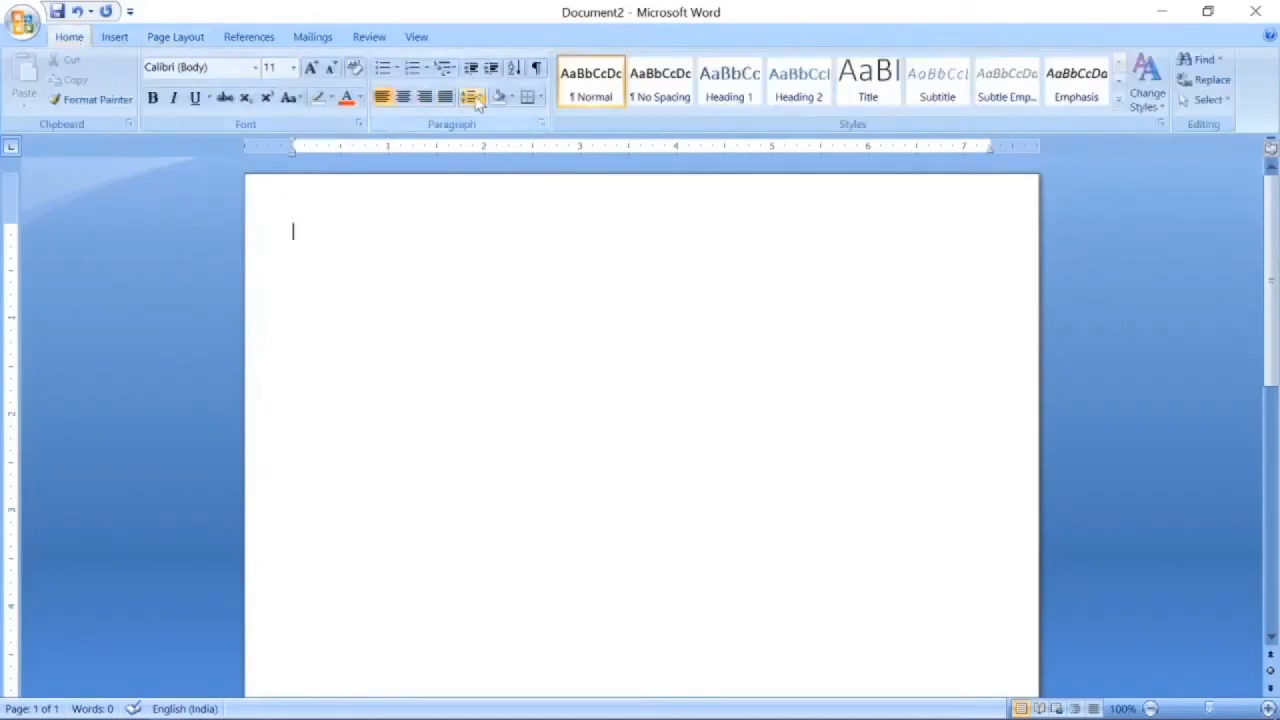
pyautogui.click(472, 98)
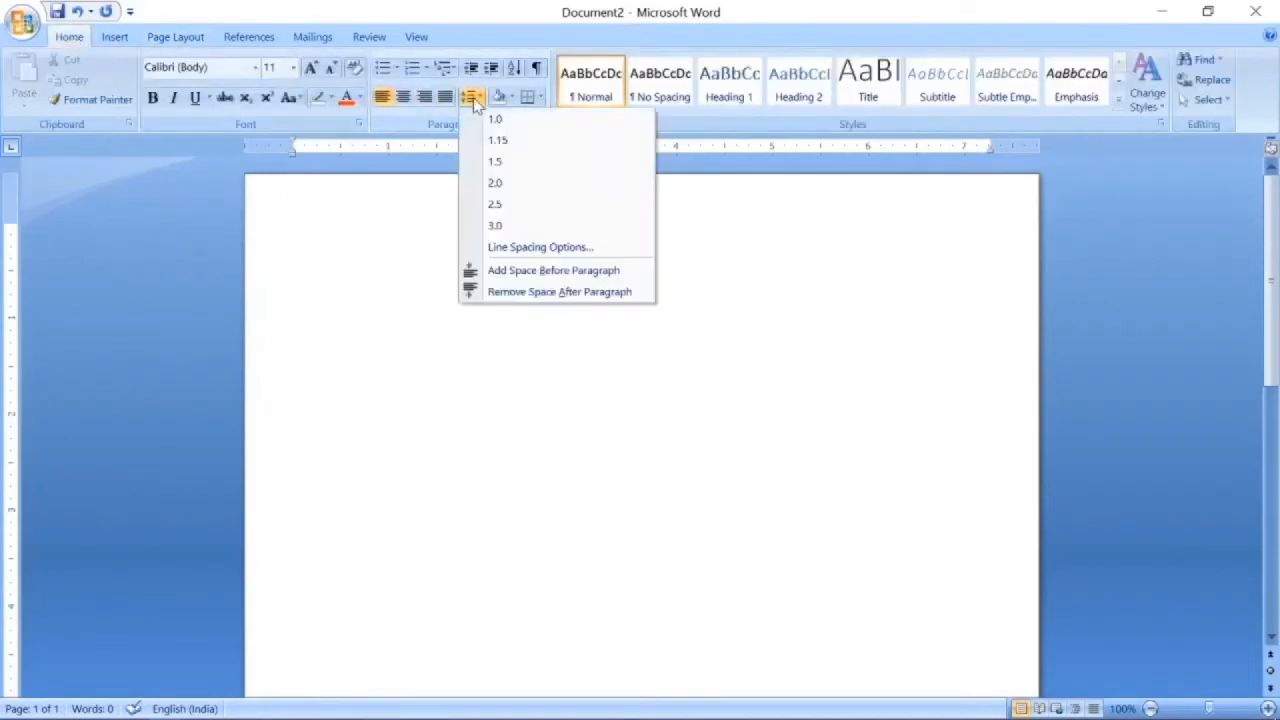
pyautogui.click(495, 163)
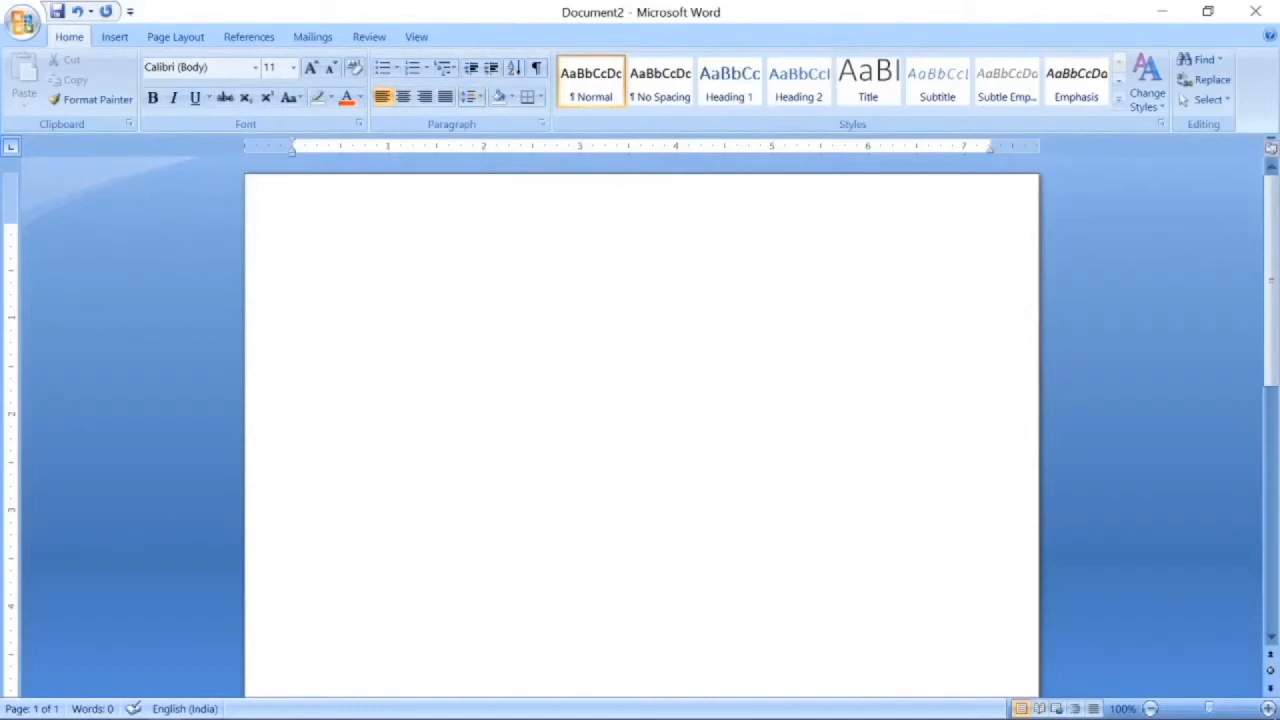
# Type the candidate's name in capitals at 24 pt, with the postal address on the next line.
pyautogui.write('RACHEL GREEN')
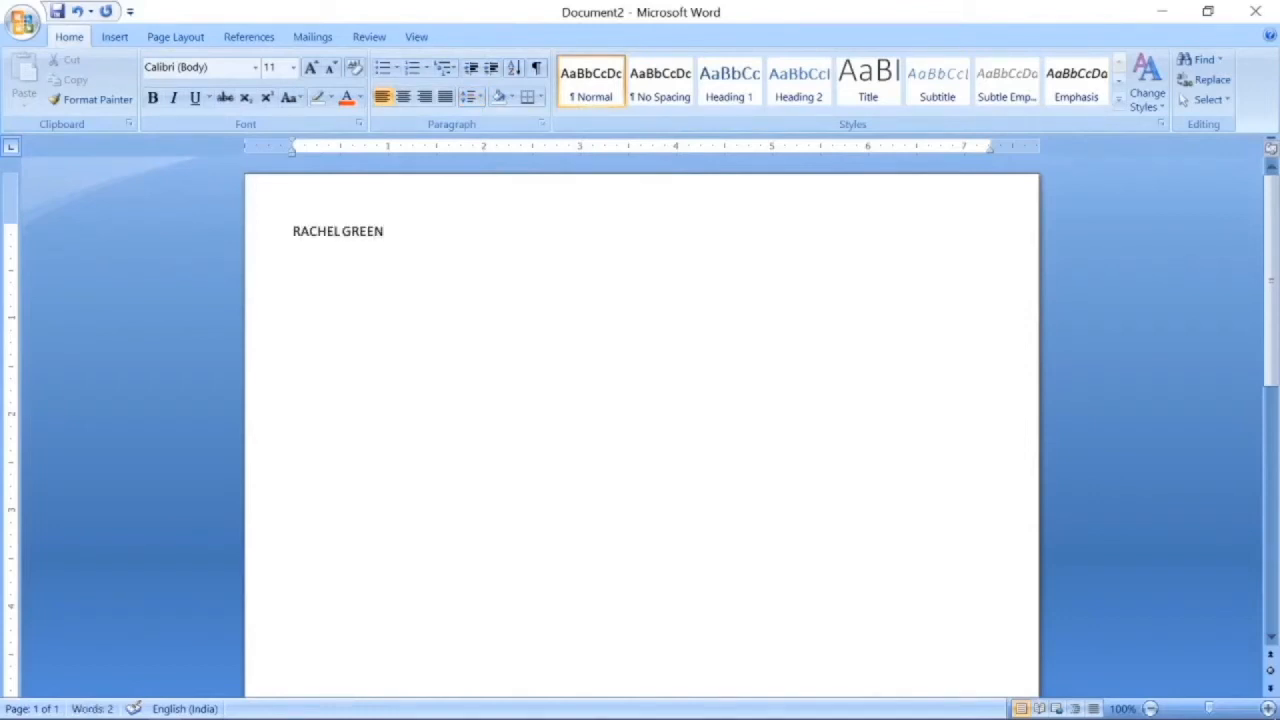
pyautogui.hotkey('ctrl', 'a')
pyautogui.hotkey('ctrl', 'shift', '.')
pyautogui.hotkey('ctrl', 'shift', '.')
pyautogui.hotkey('ctrl', 'shift', '.')
pyautogui.hotkey('ctrl', 'shift', '.')
pyautogui.hotkey('ctrl', 'shift', '.')
pyautogui.hotkey('ctrl', 'shift', '.')
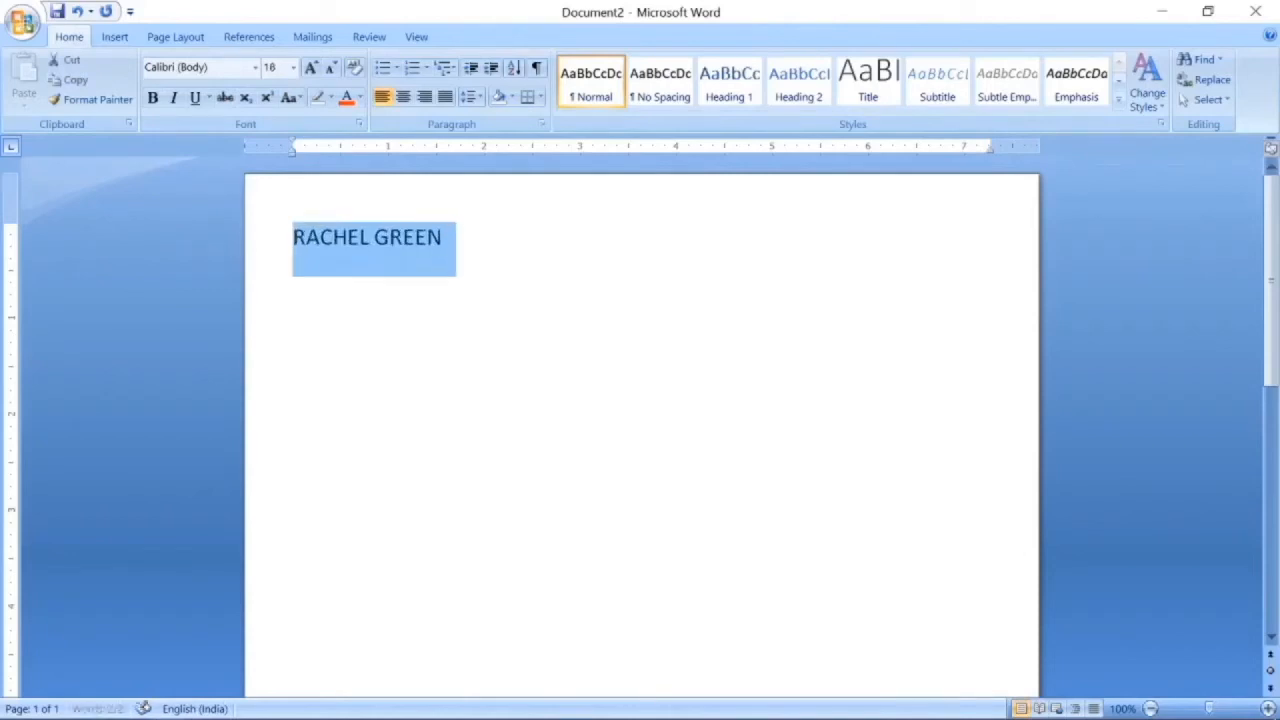
pyautogui.hotkey('ctrl', 'shift', '.')
pyautogui.click(497, 243)
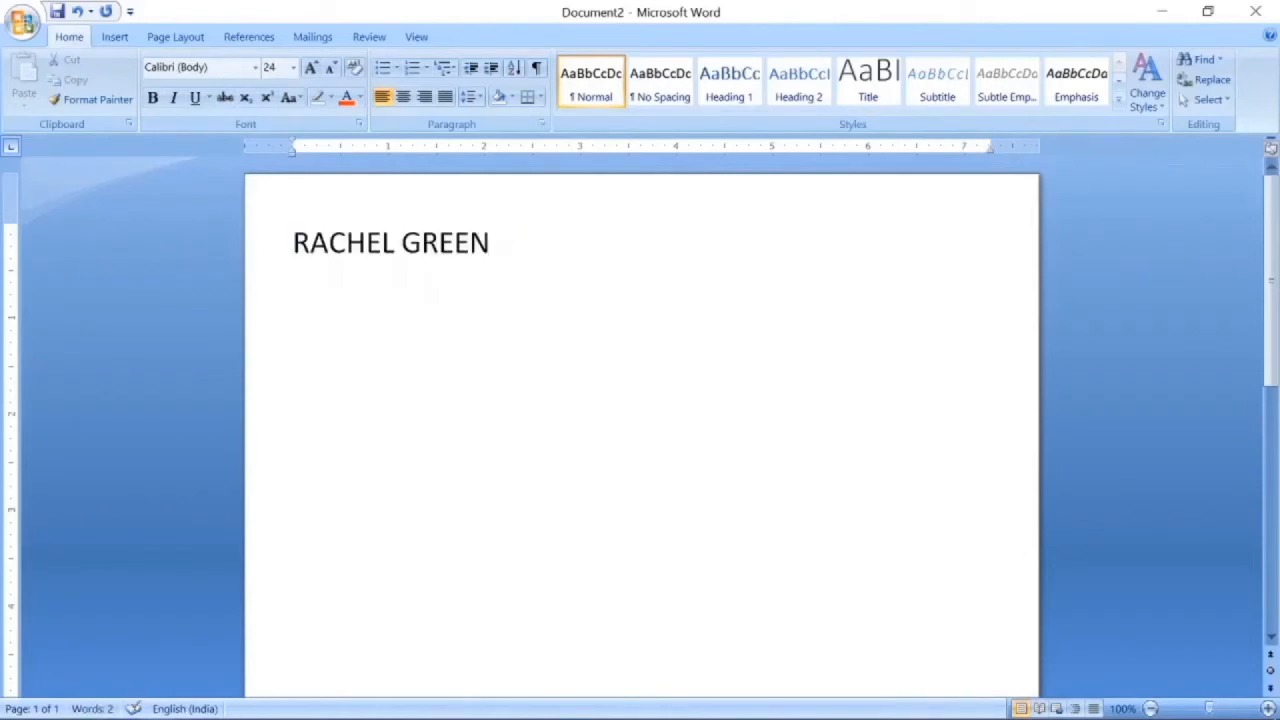
pyautogui.press('Return')
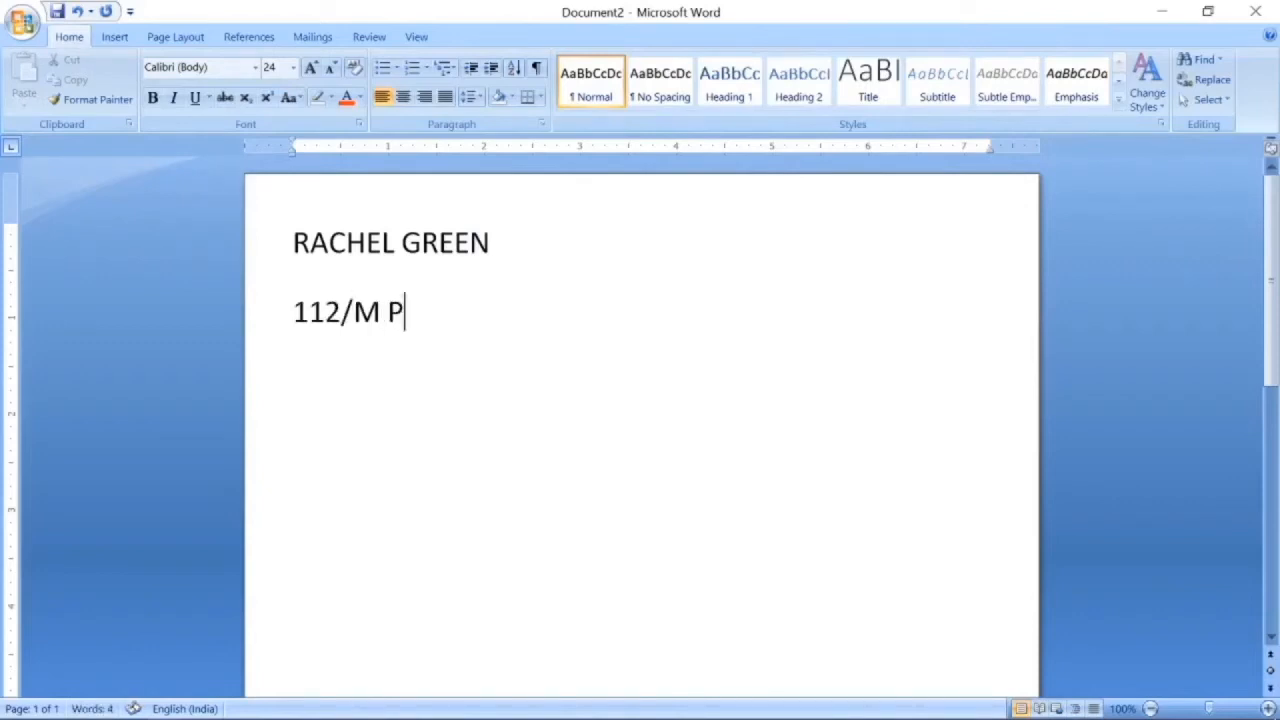
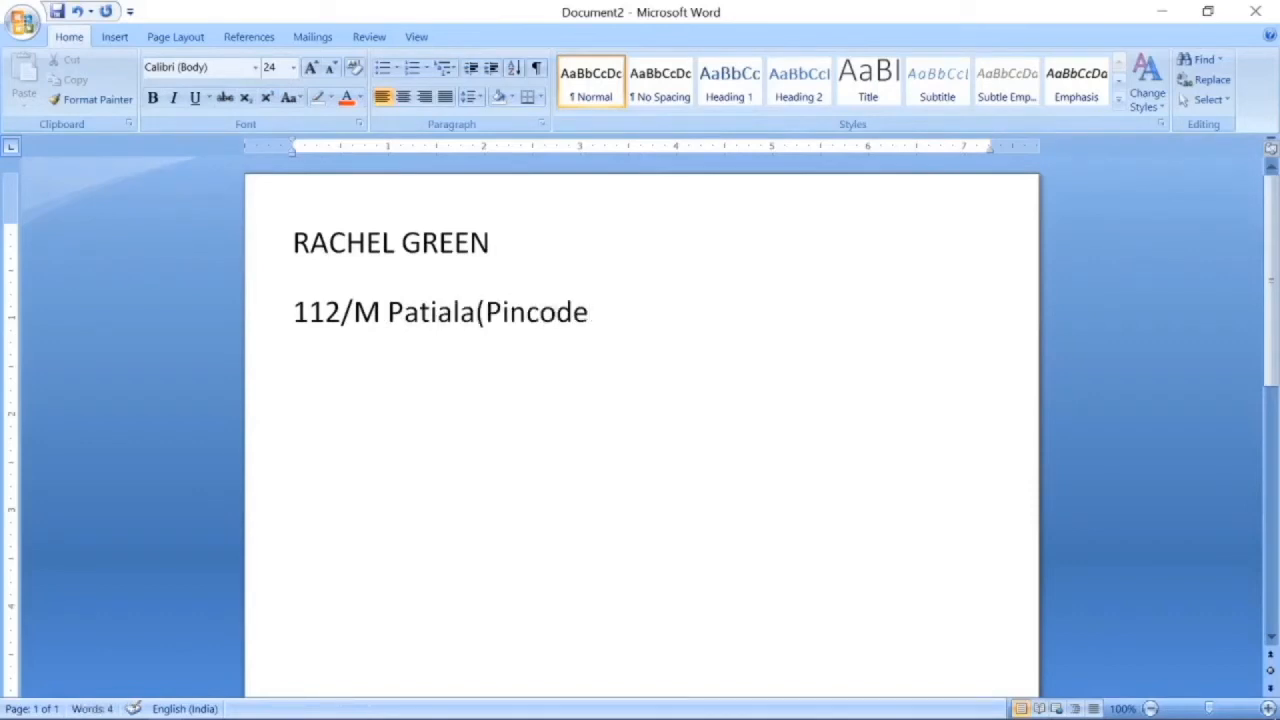
# Shrink the address to 16 pt and add Email Id and Mobile No. lines ending in underscores.
pyautogui.tripleClick(607, 305)
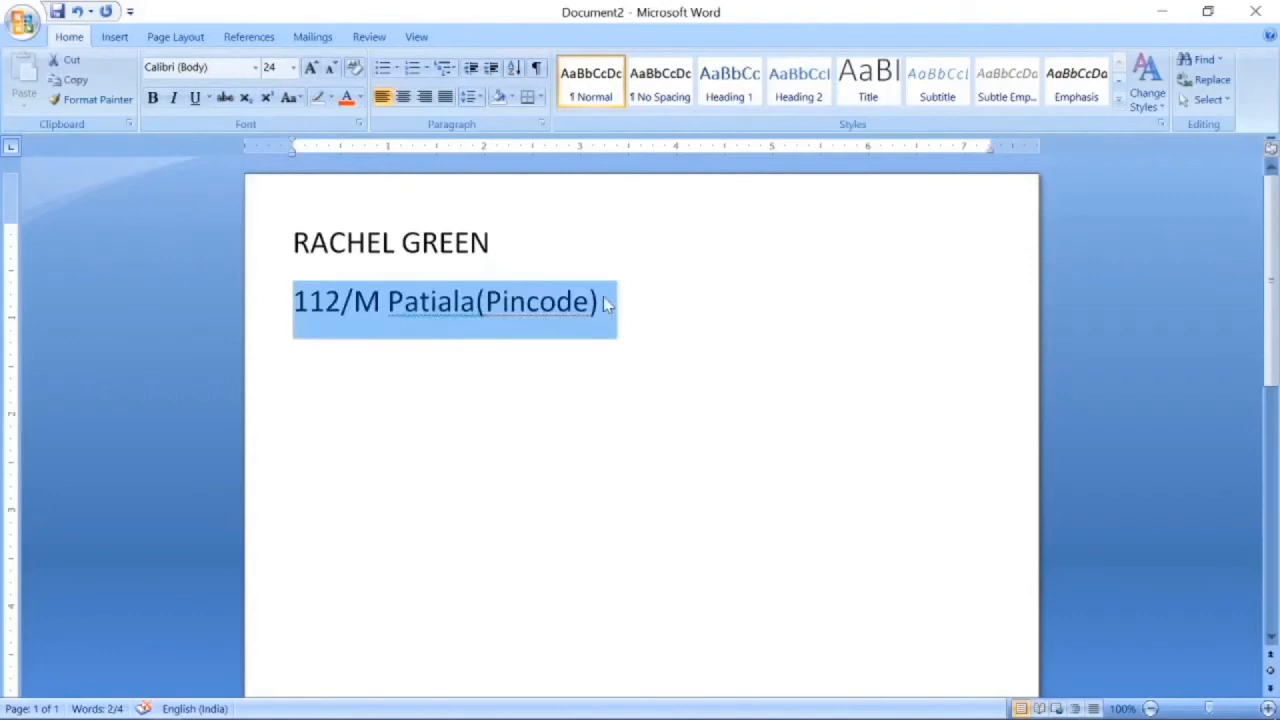
pyautogui.hotkey('ctrl', 'shift', ',')
pyautogui.hotkey('ctrl', 'shift', ',')
pyautogui.hotkey('ctrl', 'shift', ',')
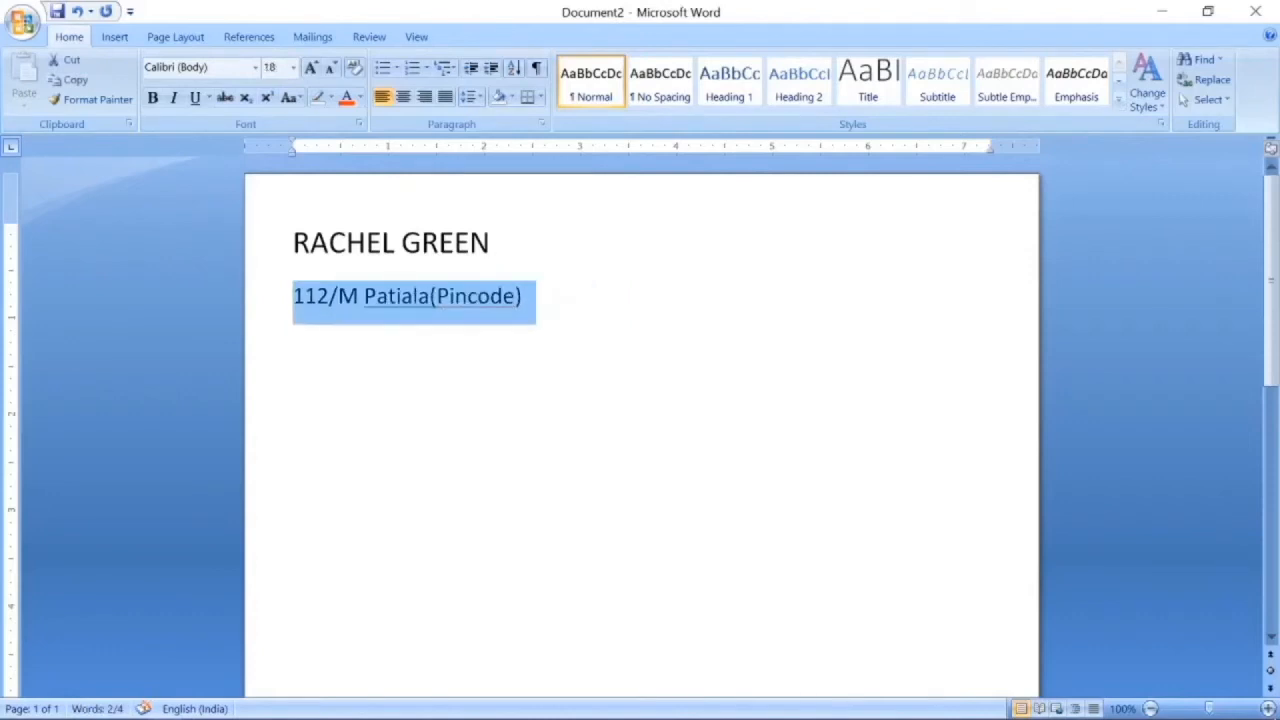
pyautogui.hotkey('ctrl', 'shift', ',')
pyautogui.press('End')
pyautogui.press('Return')
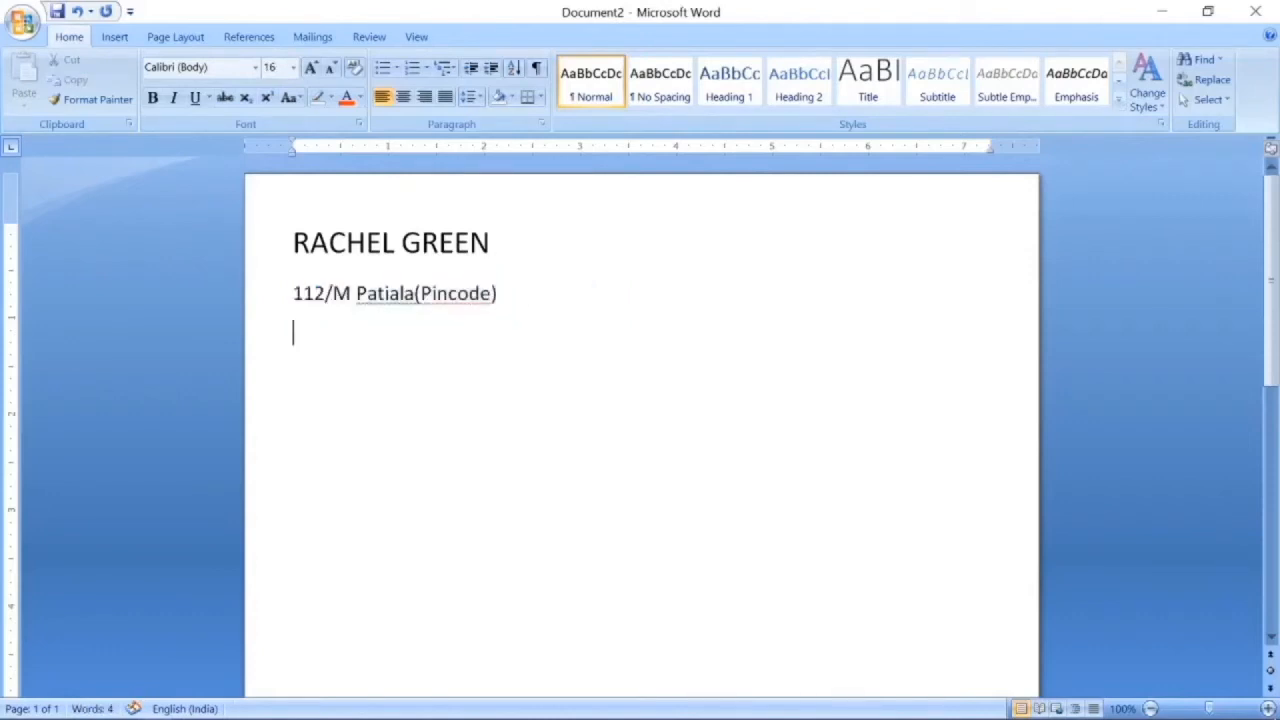
pyautogui.write('Email Id :')
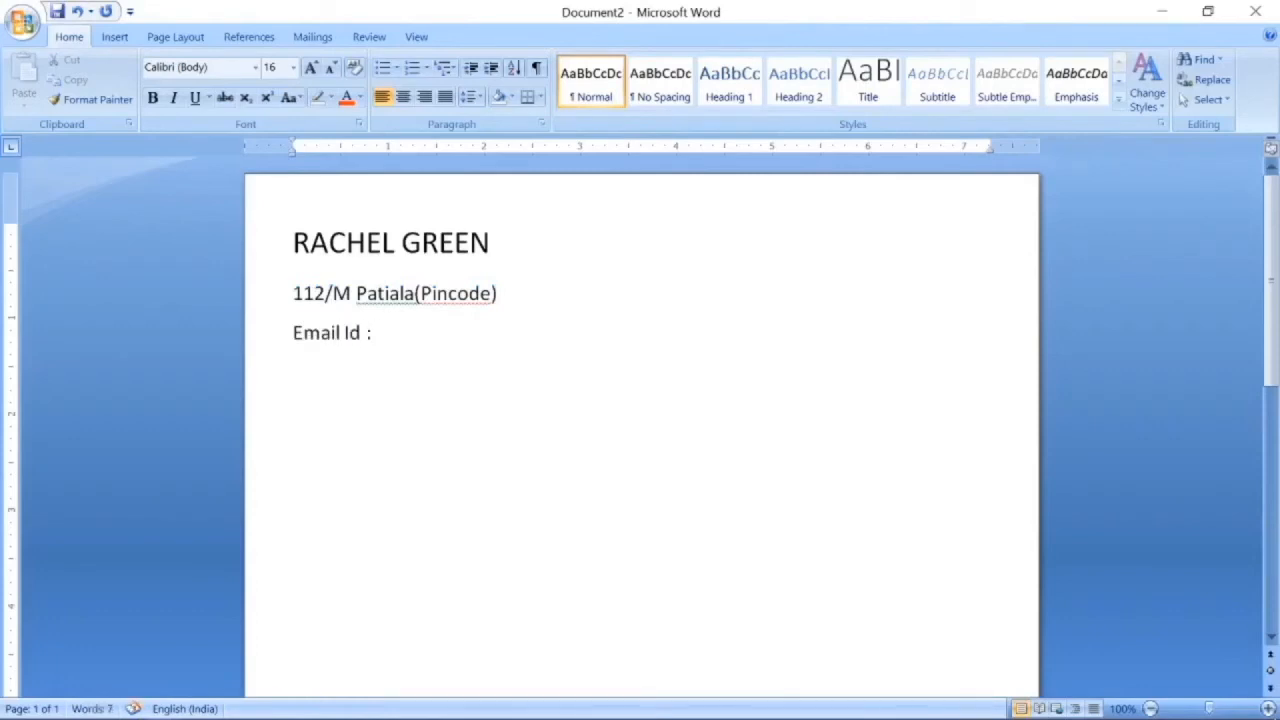
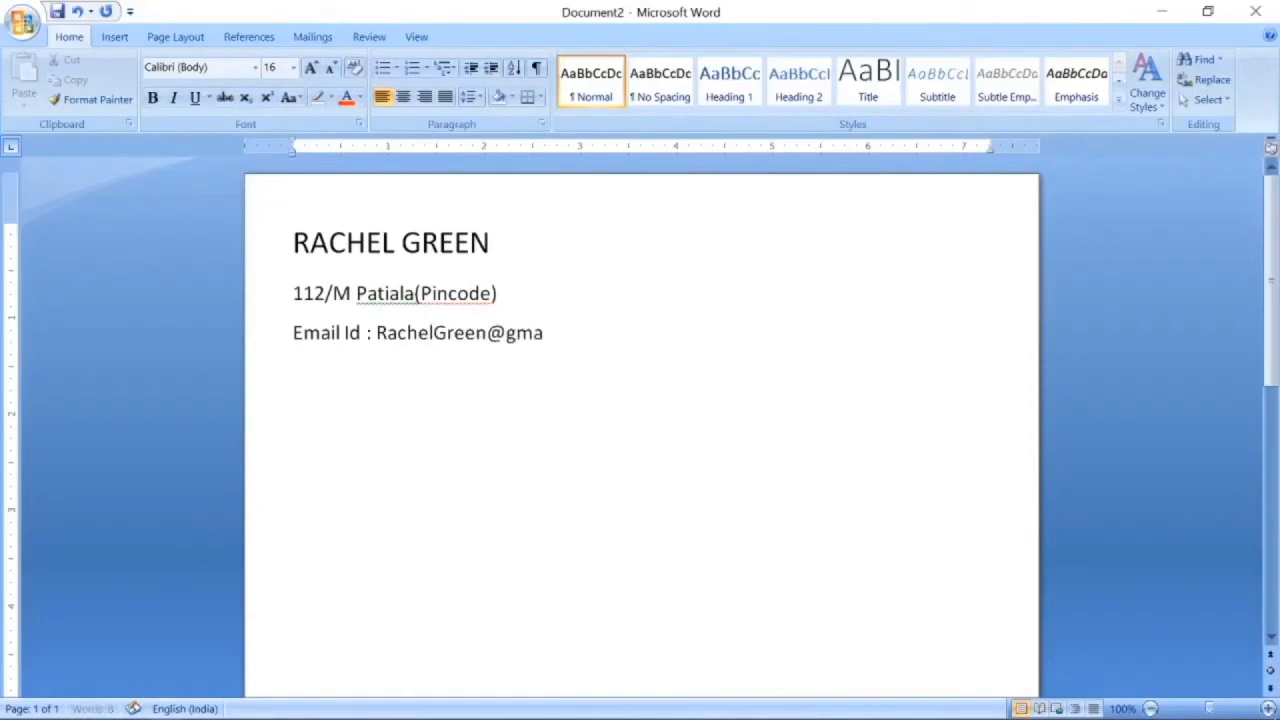
pyautogui.press('Return')
pyautogui.write('M')
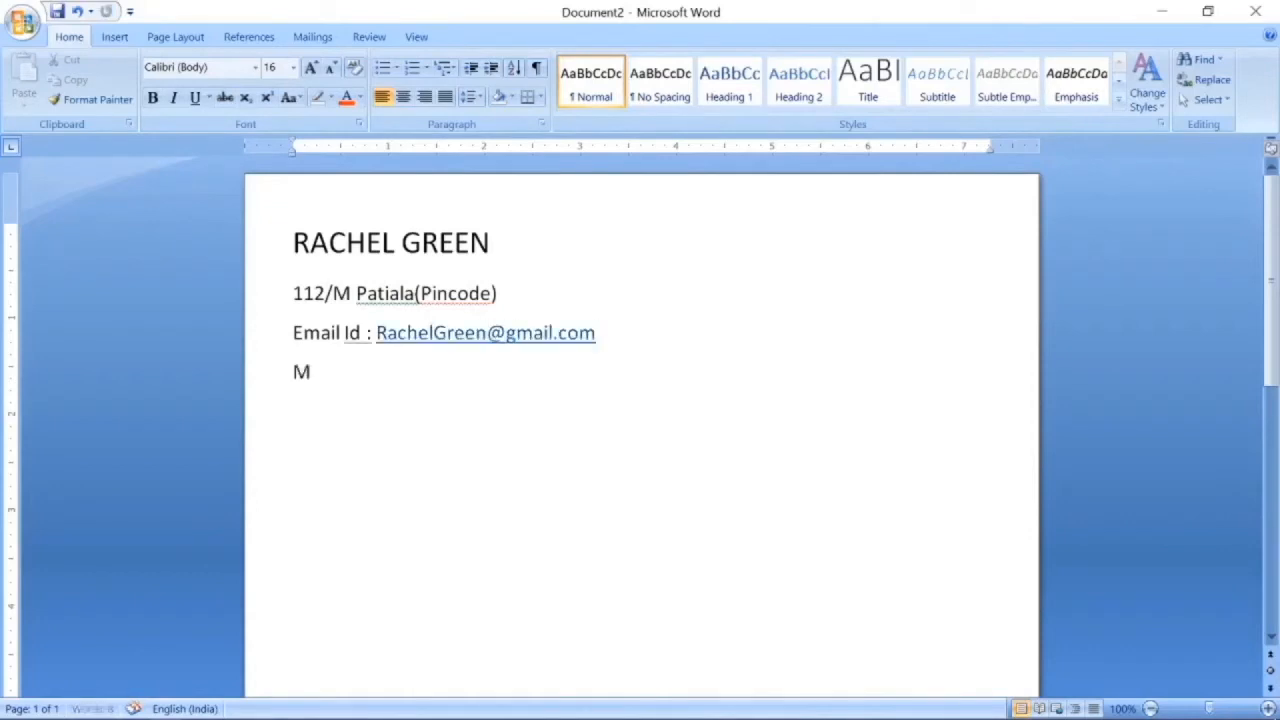
pyautogui.write('obile')
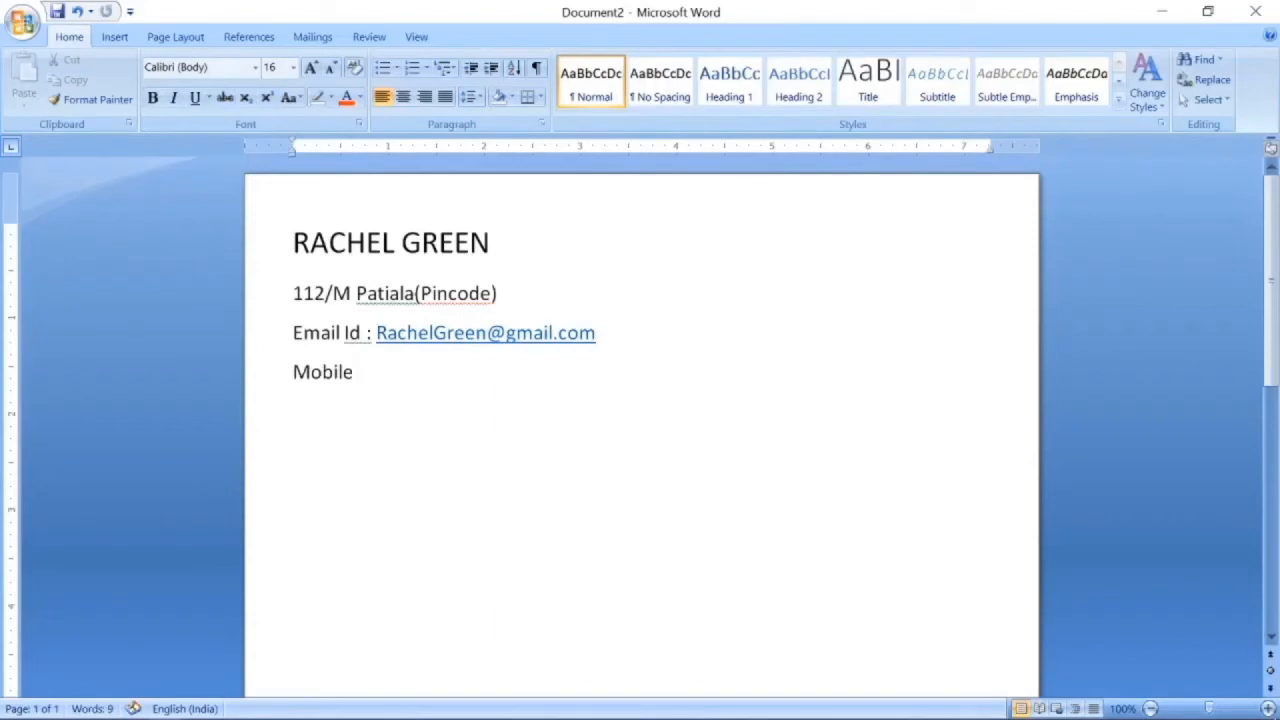
pyautogui.write(' No. :')
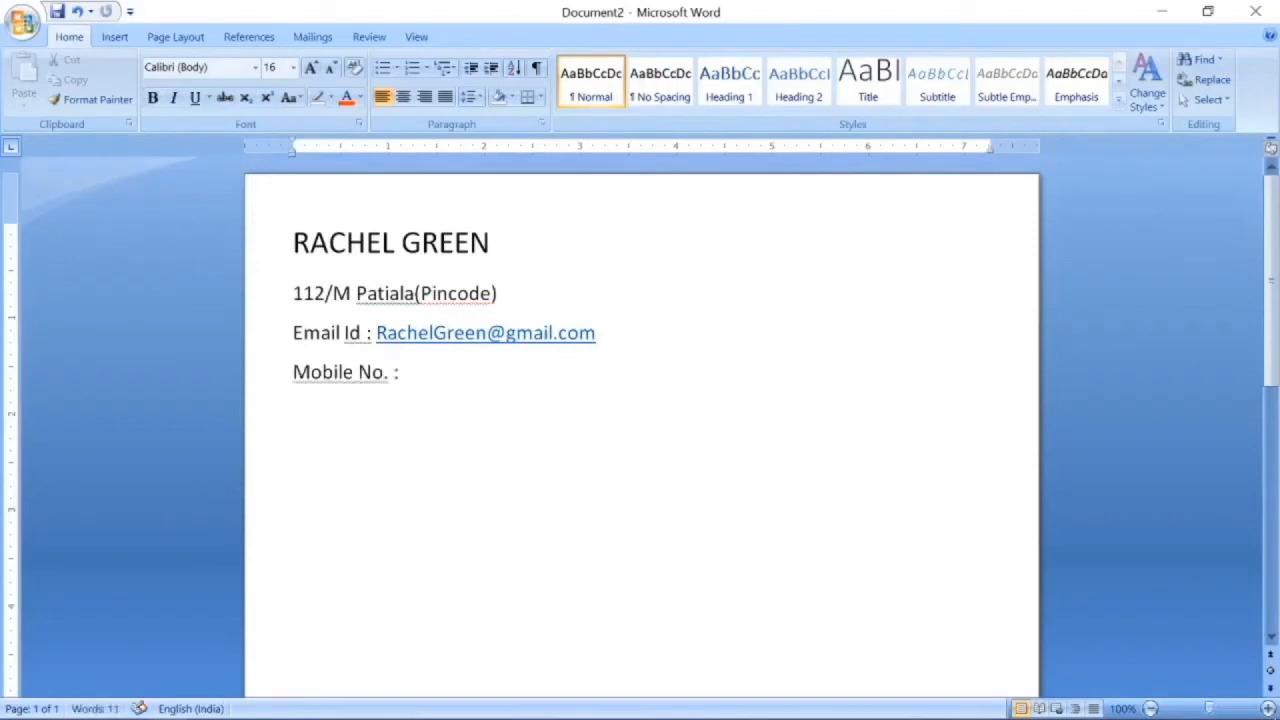
pyautogui.write(' 8876xxxxxx1')
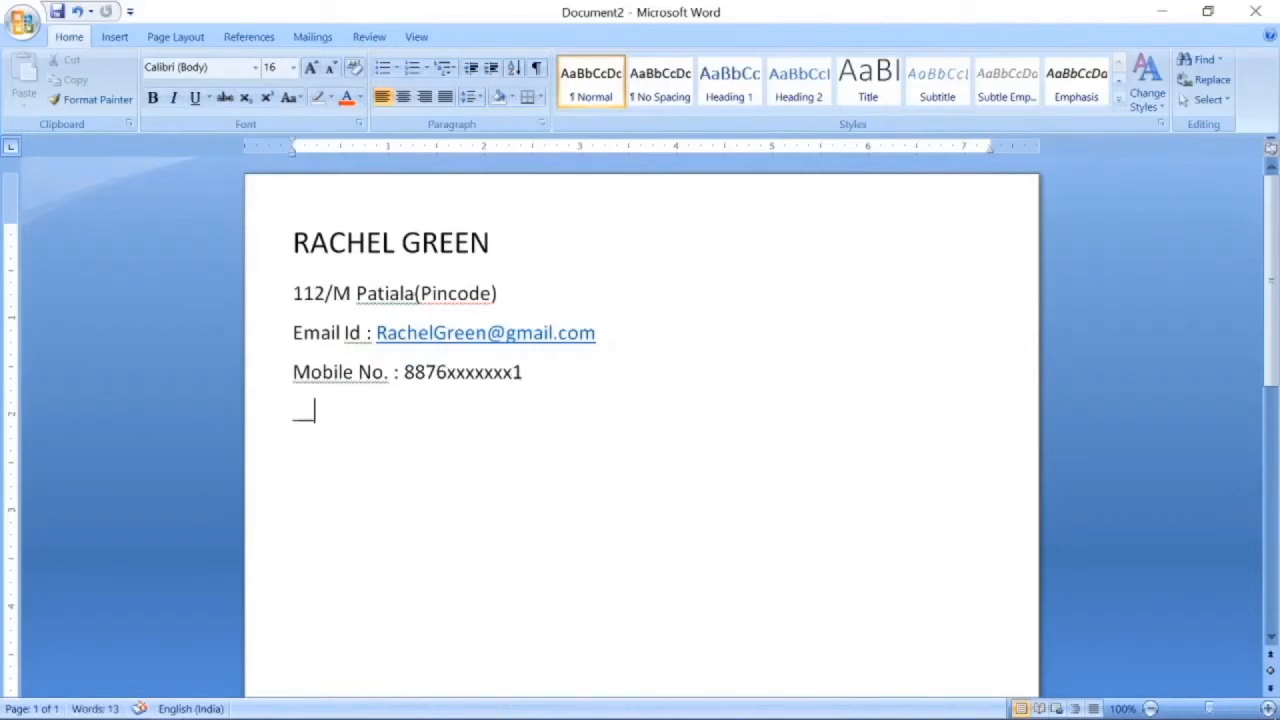
pyautogui.write('_________________________________________________________')
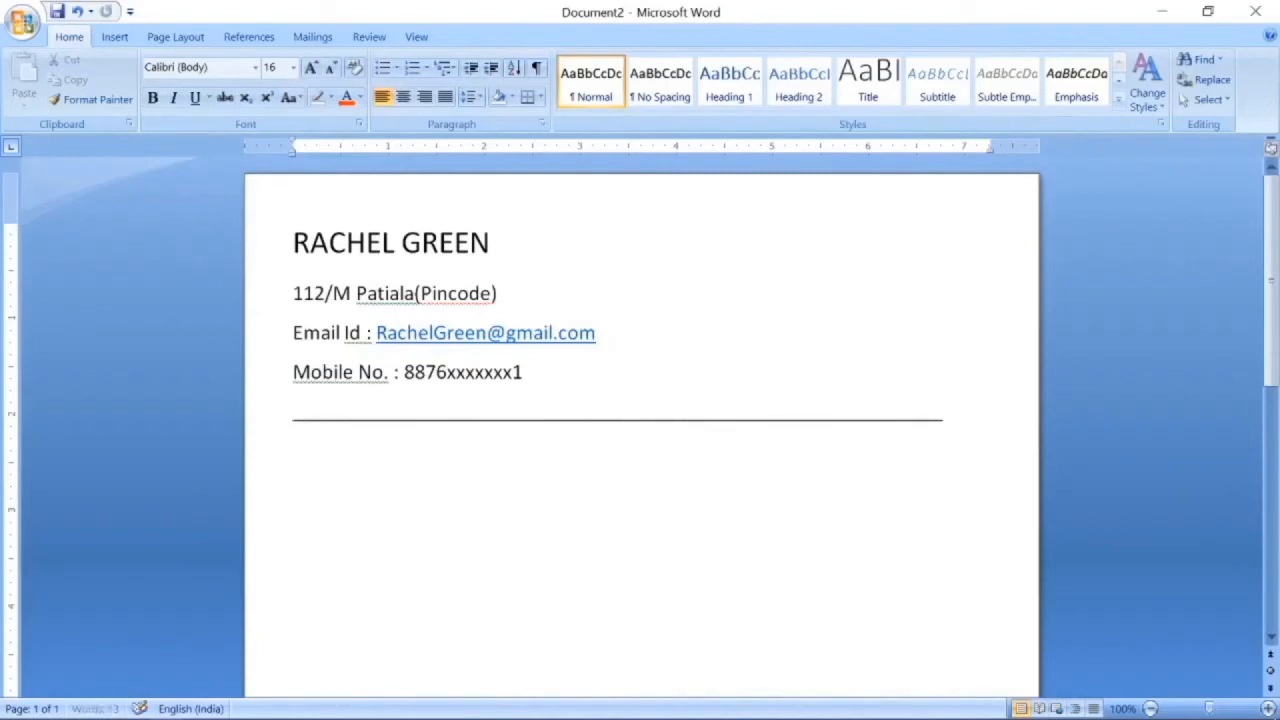
pyautogui.write('______')
# Turn the underscores into a rule, then type the Career Objective paragraph and Academic Qualifications: heading.
pyautogui.press('Return')
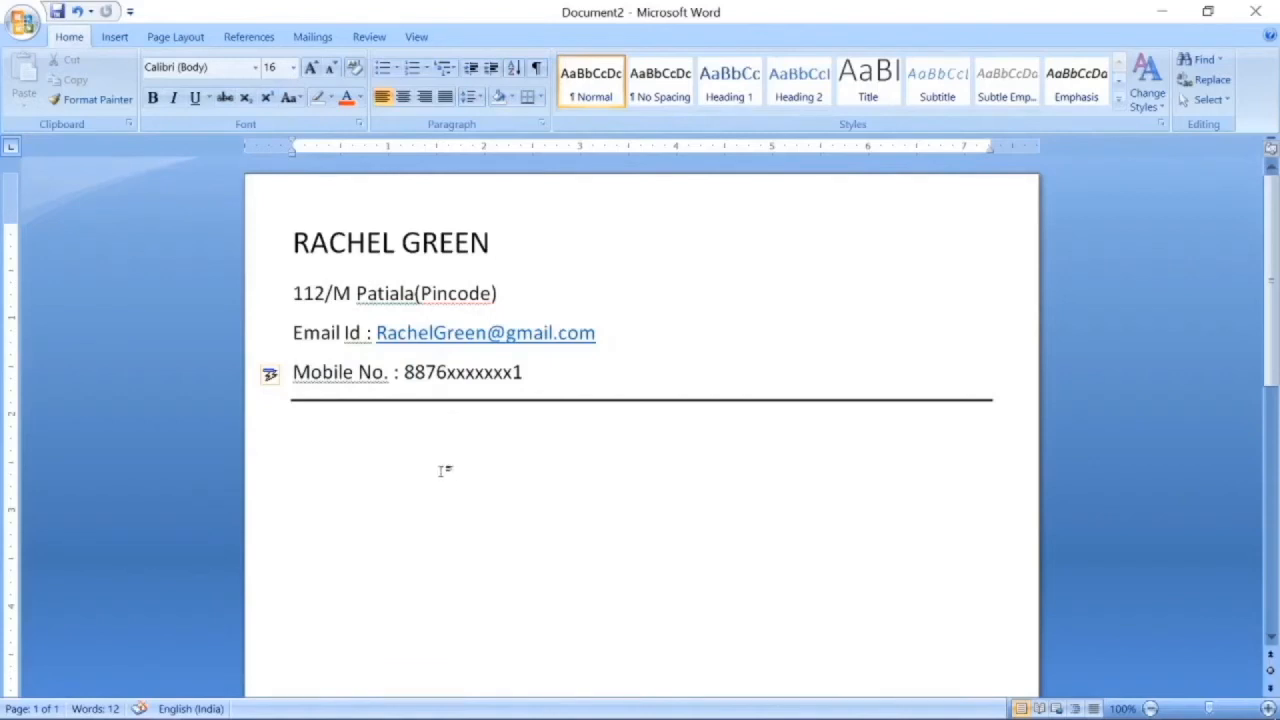
pyautogui.write('Career ')
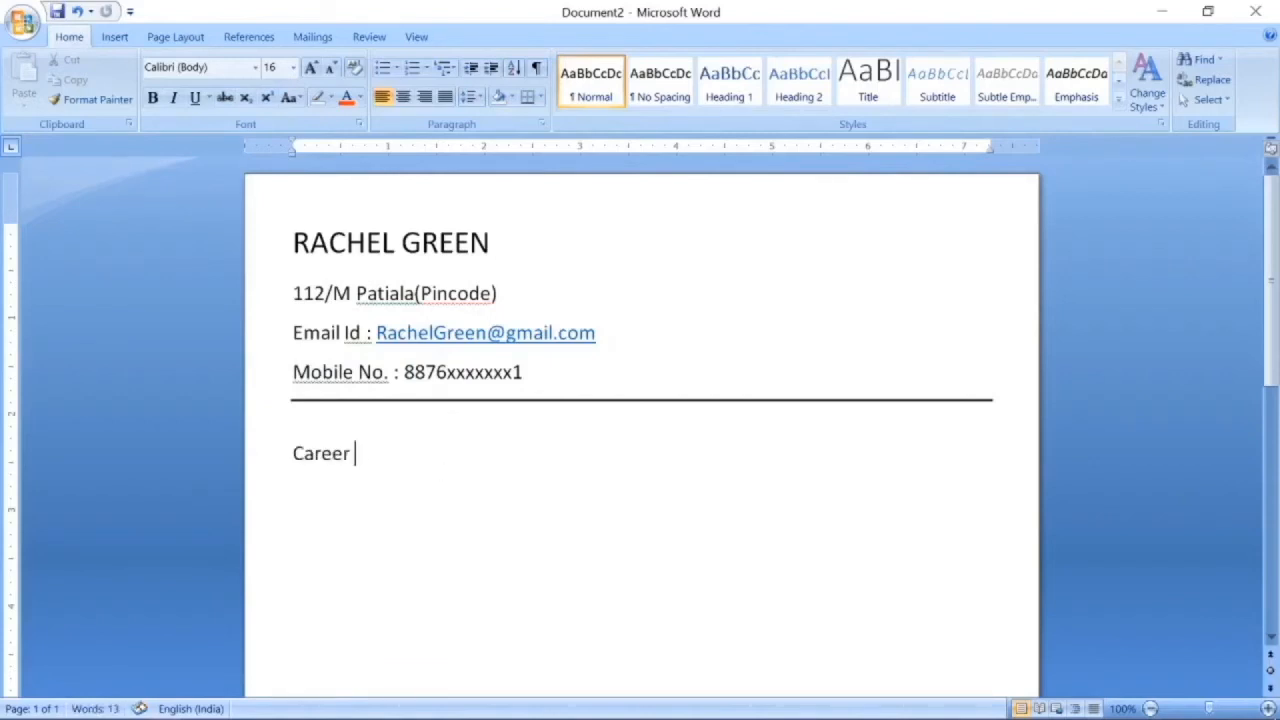
pyautogui.write('Objective:')
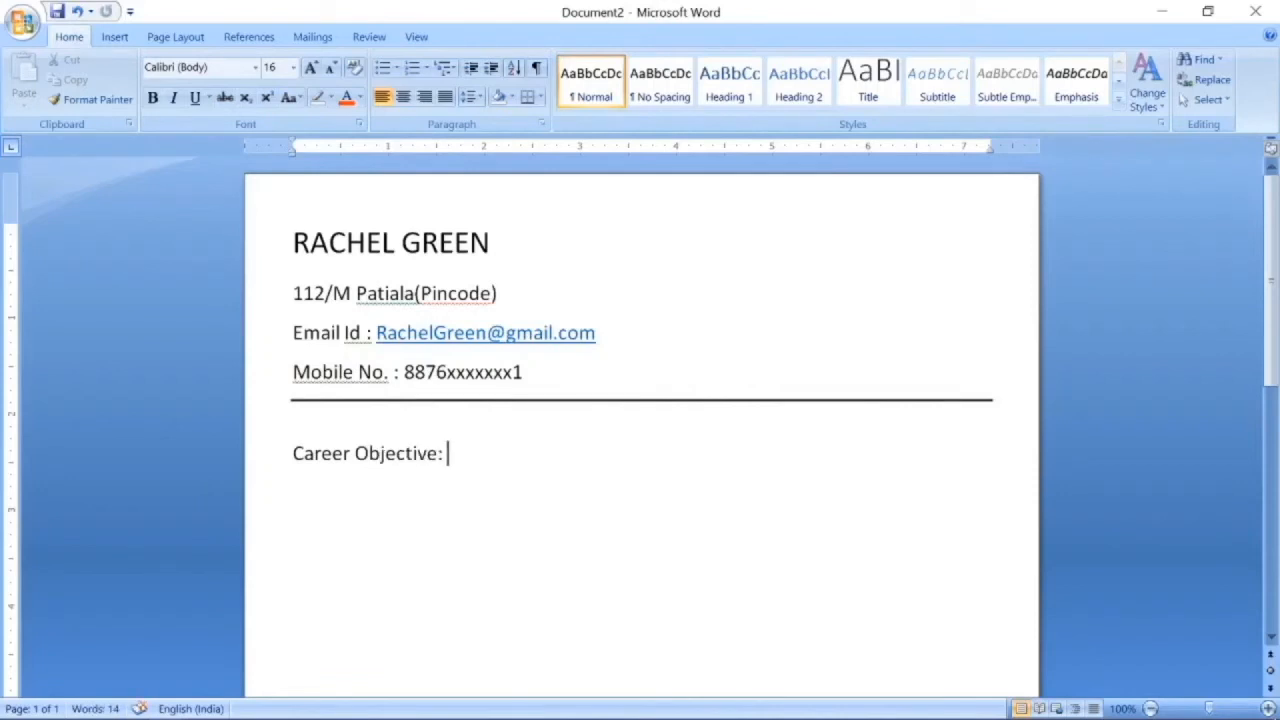
pyautogui.write(' Goal Oriented person who wants to succeed in a stimulating and')
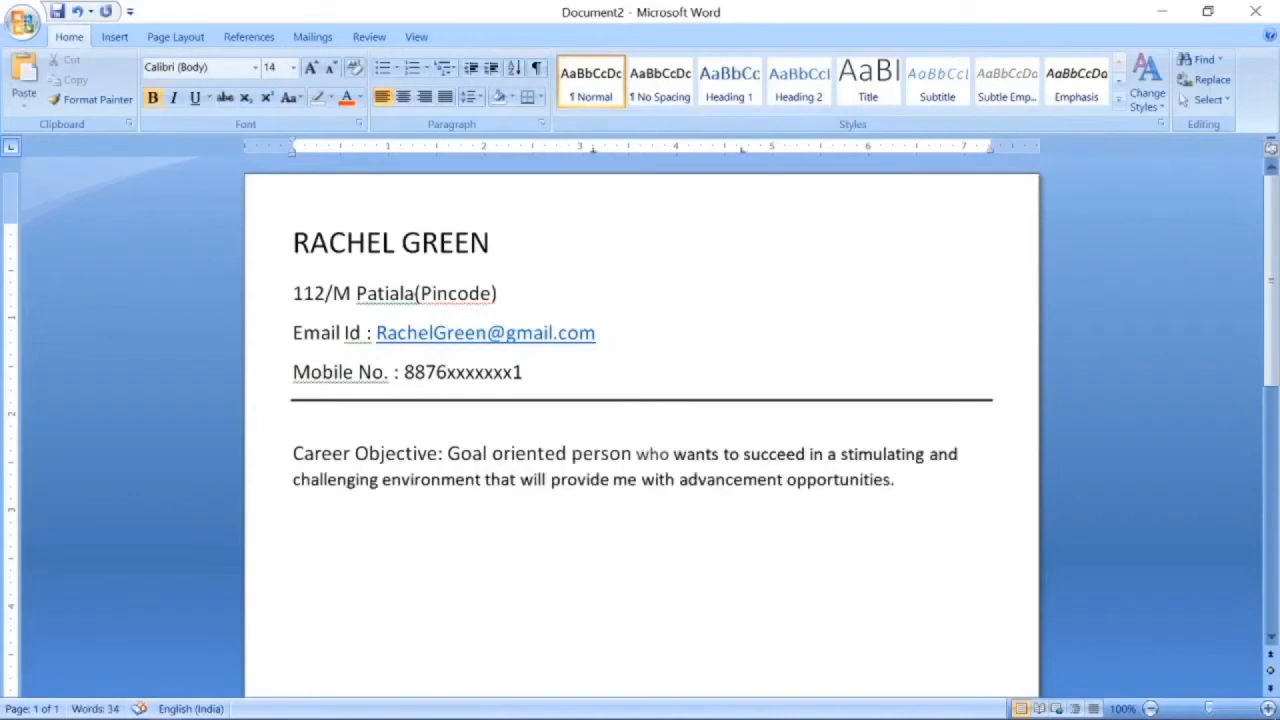
pyautogui.write('cademic')
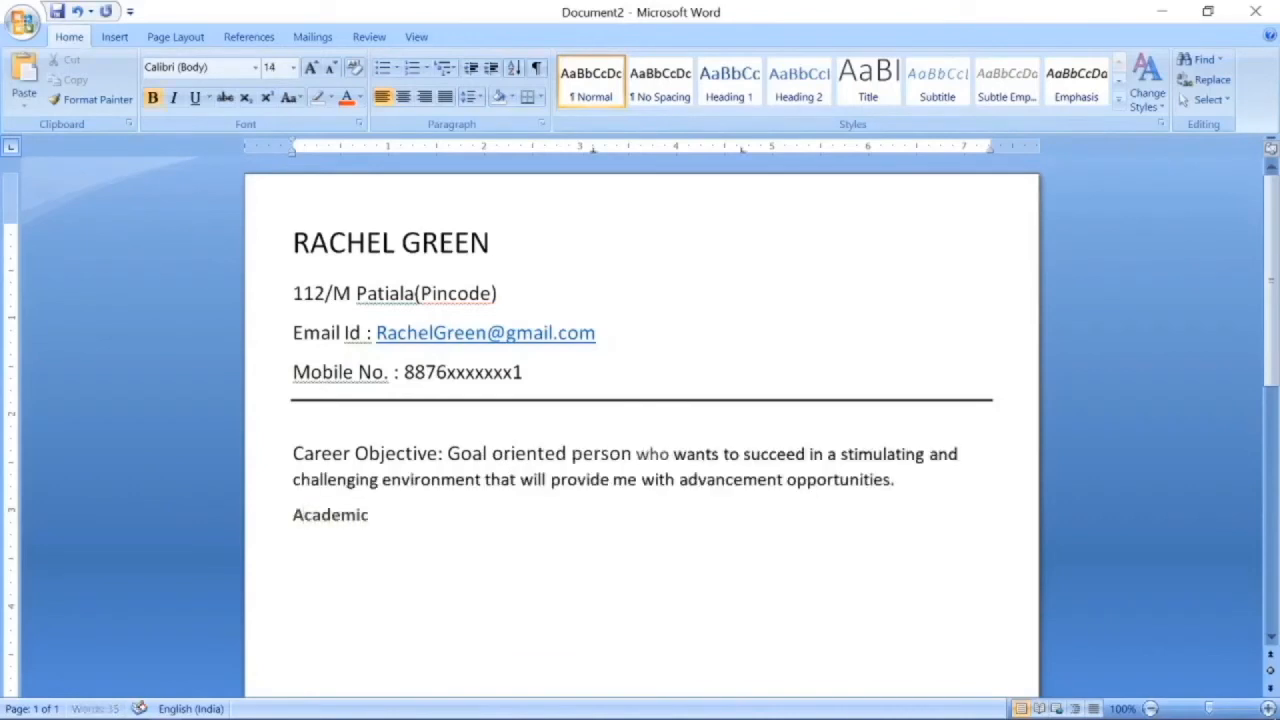
pyautogui.write(' Qualifications:')
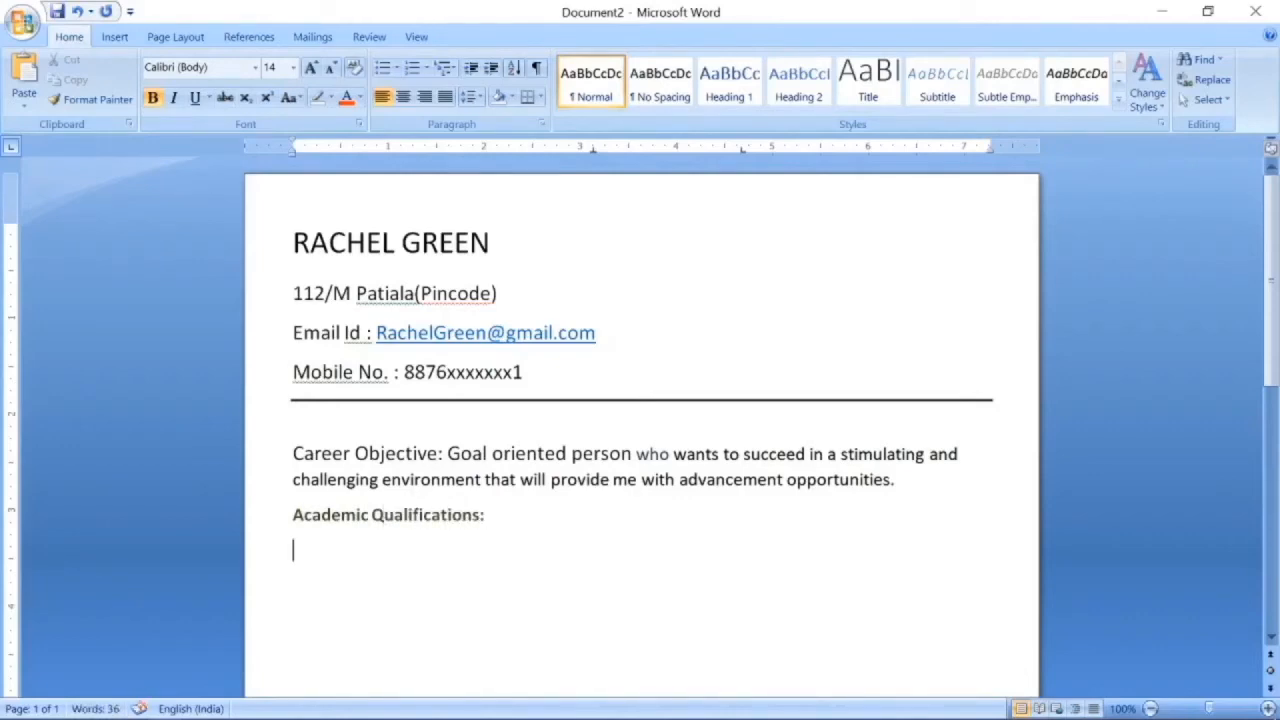
pyautogui.scroll(-3, 640, 420)
# Bold the Career Objective label and enlarge the Academic Qualifications: heading to 16 pt.
pyautogui.click(295, 295)
pyautogui.hotkey('shift', 'Right')
pyautogui.hotkey('shift', 'Right')
pyautogui.hotkey('shift', 'Right')
pyautogui.hotkey('shift', 'Right')
pyautogui.hotkey('shift', 'Right')
pyautogui.hotkey('shift', 'Right')
pyautogui.hotkey('shift', 'Right')
pyautogui.hotkey('shift', 'Right')
pyautogui.hotkey('shift', 'Right')
pyautogui.hotkey('shift', 'Right')
pyautogui.hotkey('shift', 'Right')
pyautogui.hotkey('shift', 'Right')
pyautogui.hotkey('shift', 'Right')
pyautogui.hotkey('shift', 'Right')
pyautogui.hotkey('shift', 'Right')
pyautogui.hotkey('shift', 'Right')
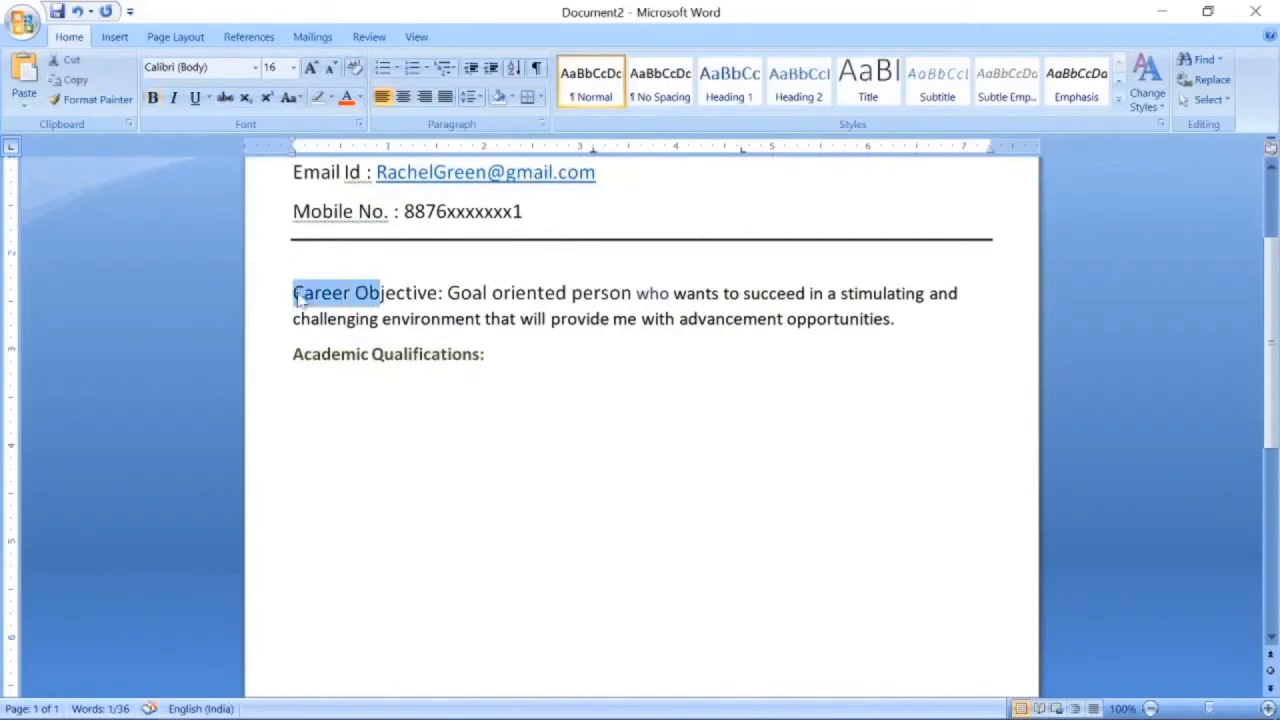
pyautogui.click(152, 97)
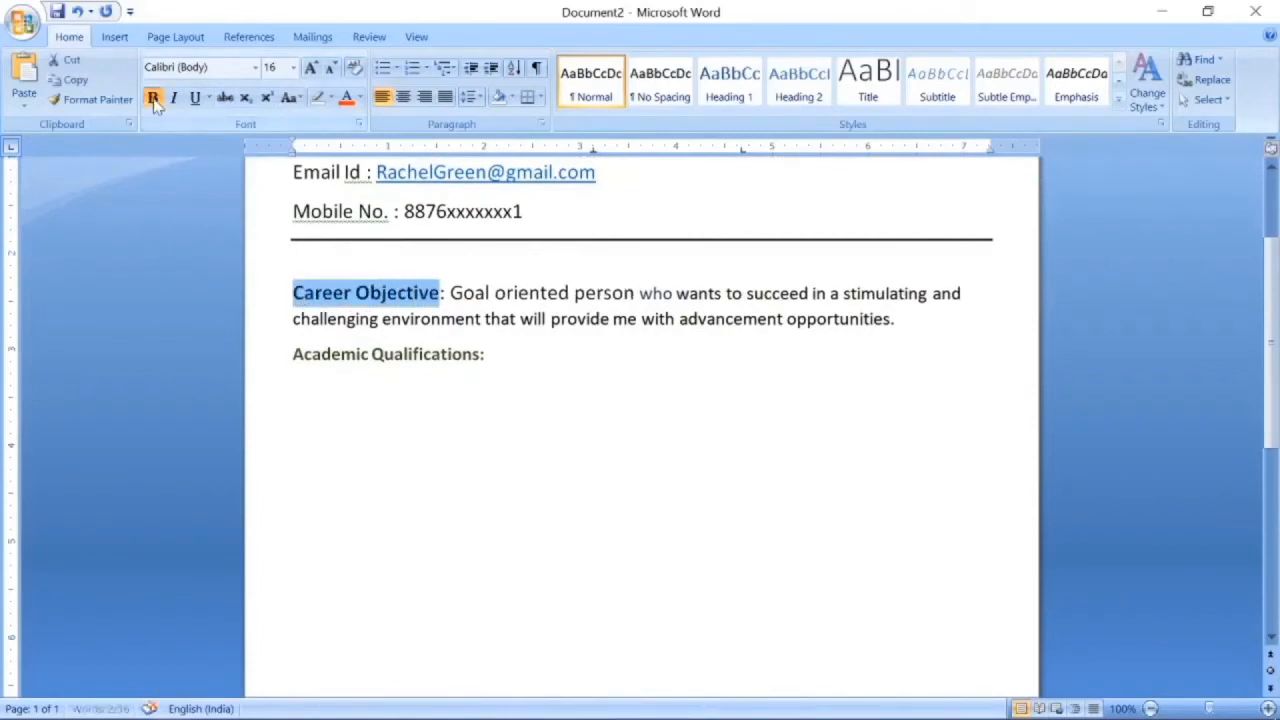
pyautogui.click(293, 355)
pyautogui.hotkey('shift', 'Right')
pyautogui.hotkey('shift', 'Right')
pyautogui.hotkey('shift', 'Right')
pyautogui.hotkey('shift', 'Right')
pyautogui.hotkey('shift', 'Right')
pyautogui.hotkey('shift', 'Right')
pyautogui.hotkey('shift', 'Right')
pyautogui.hotkey('shift', 'Right')
pyautogui.hotkey('shift', 'Right')
pyautogui.hotkey('shift', 'Right')
pyautogui.hotkey('shift', 'Right')
pyautogui.hotkey('shift', 'Right')
pyautogui.hotkey('shift', 'Right')
pyautogui.hotkey('shift', 'Right')
pyautogui.hotkey('shift', 'Right')
pyautogui.hotkey('shift', 'Right')
pyautogui.hotkey('shift', 'Right')
pyautogui.hotkey('shift', 'Right')
pyautogui.hotkey('shift', 'Right')
pyautogui.hotkey('shift', 'Right')
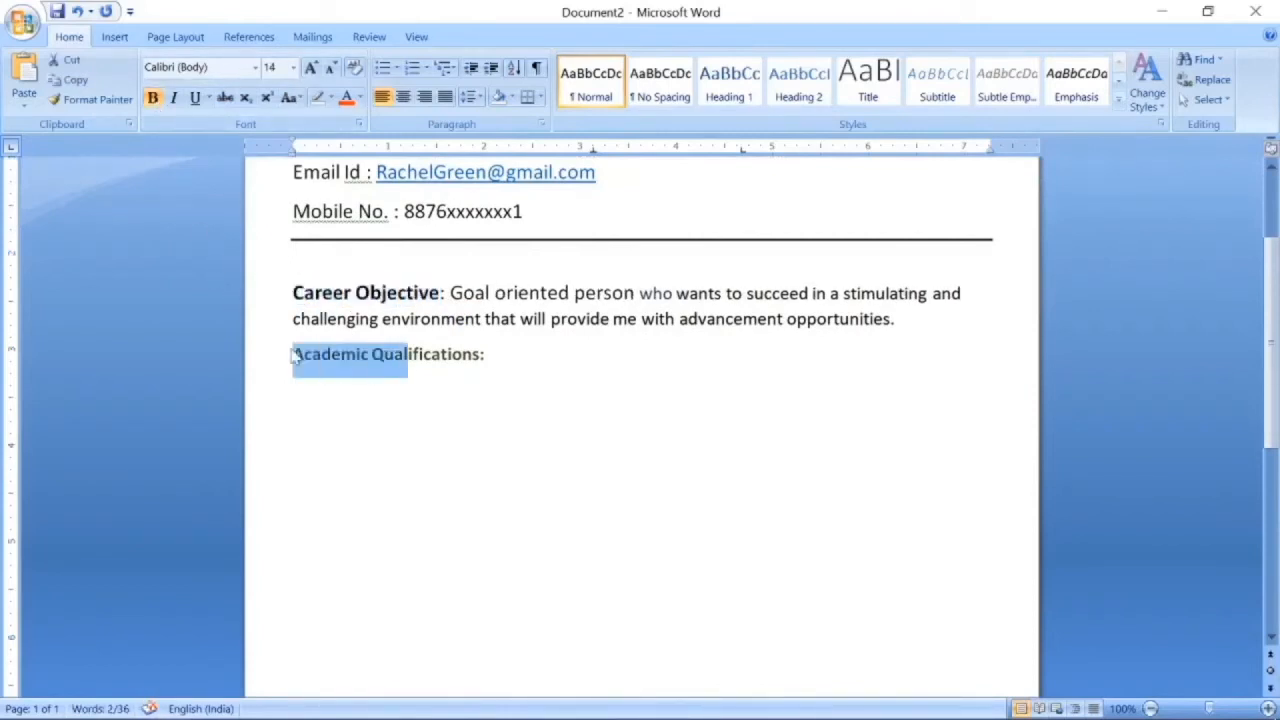
pyautogui.hotkey('ctrl', 'shift', '.')
pyautogui.press('Down')
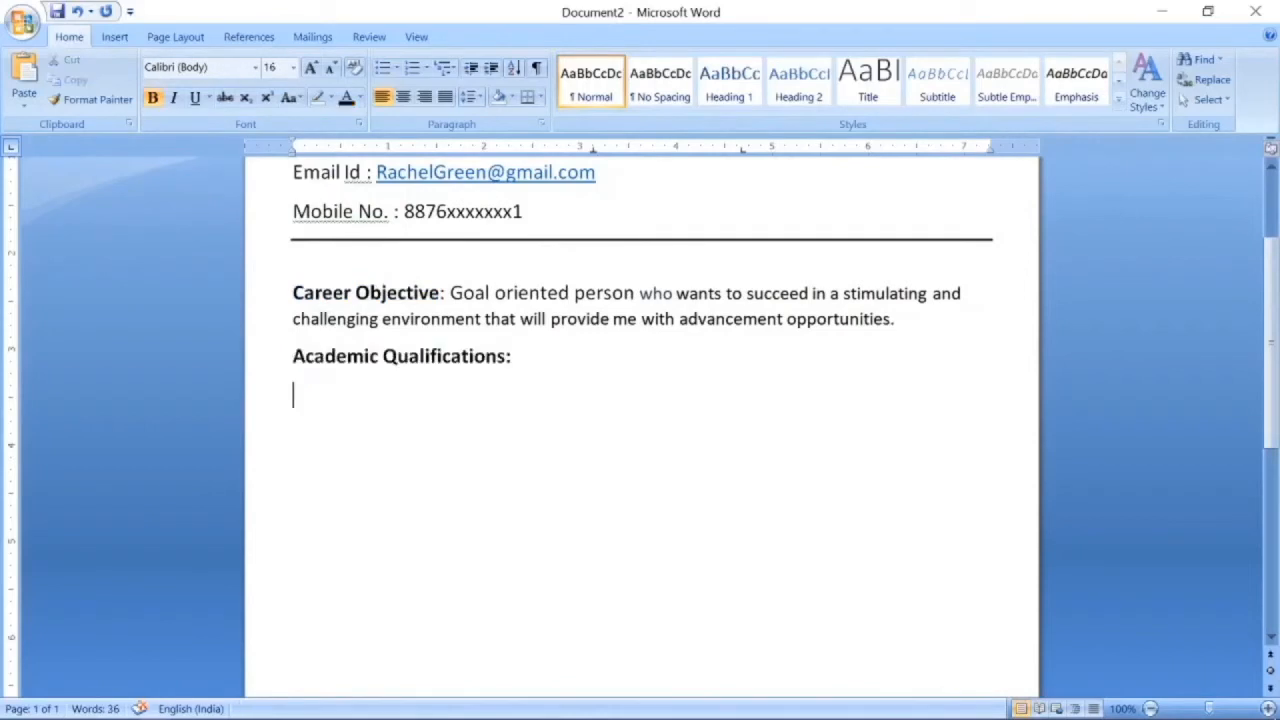
# Insert a four-column, three-row table for the qualifications.
pyautogui.click(115, 37)
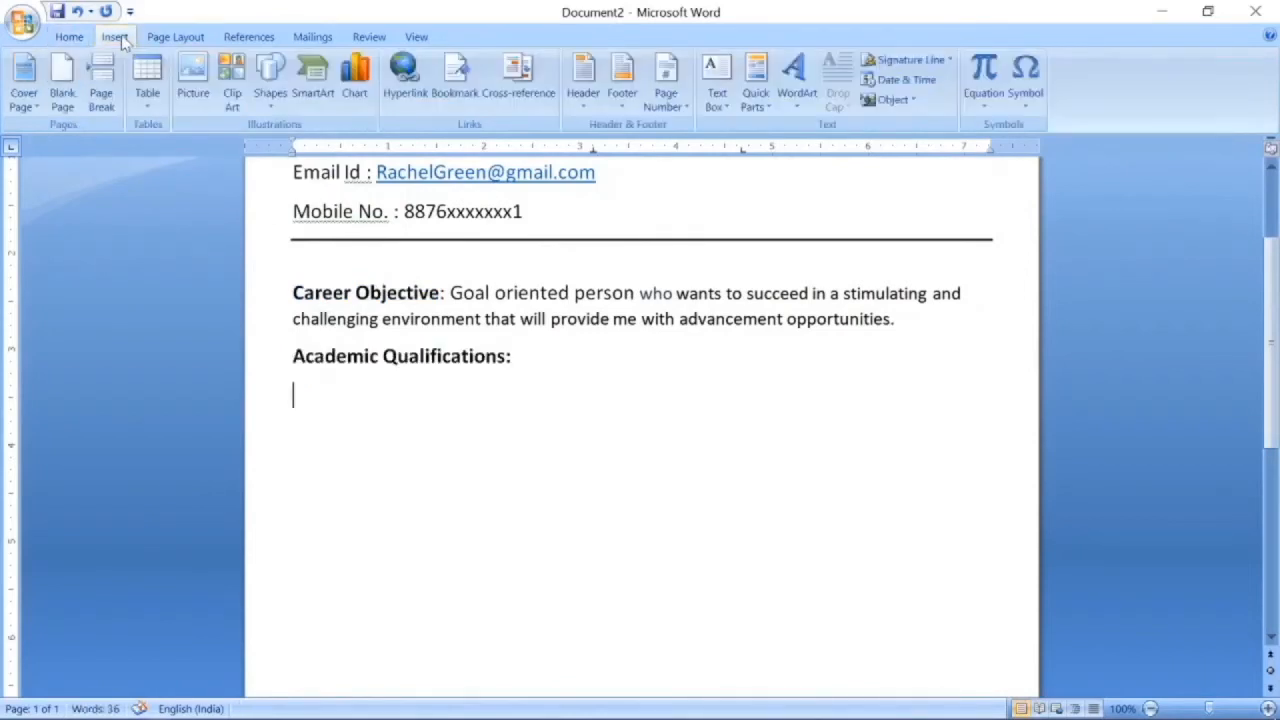
pyautogui.click(147, 78)
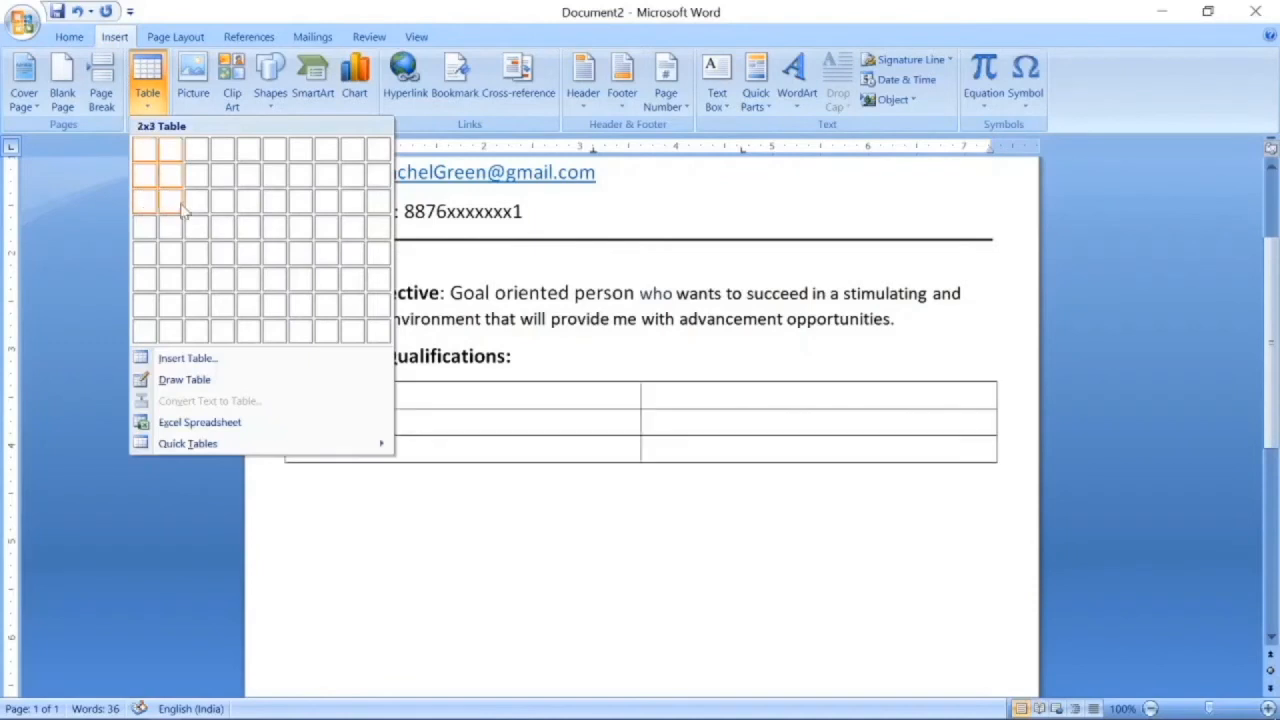
pyautogui.click(224, 211)
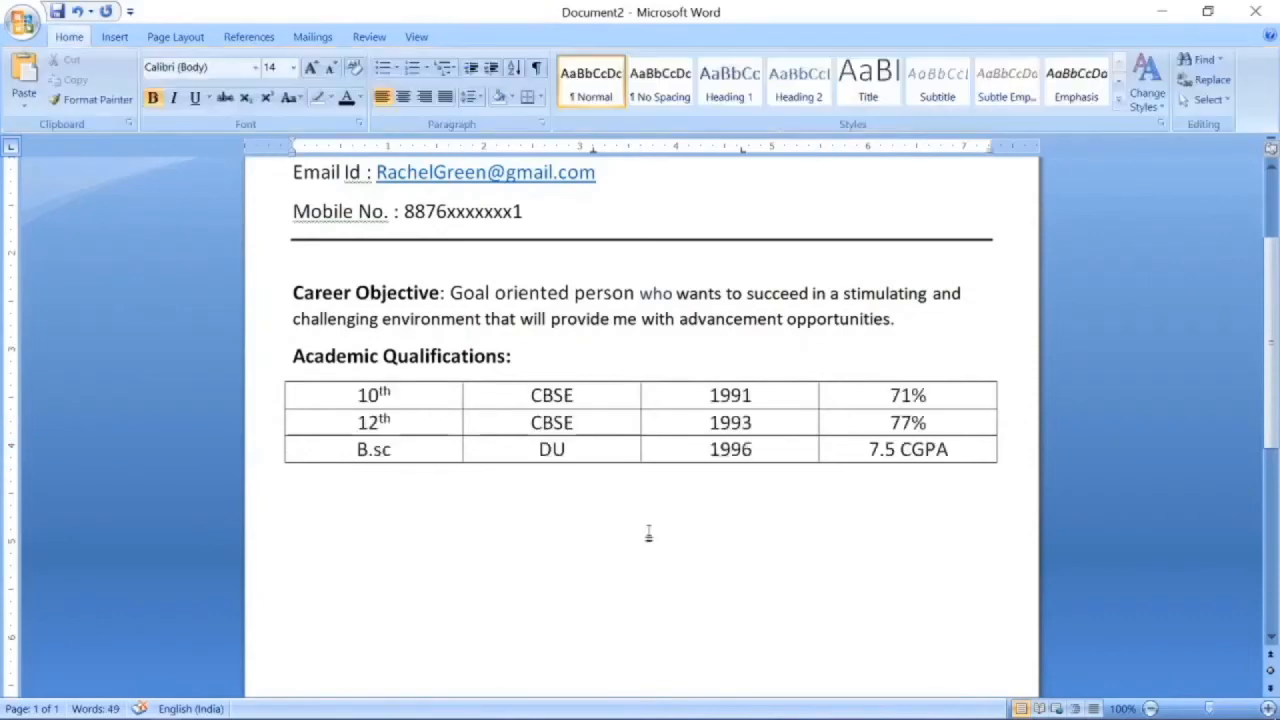
# Type the Computer Skills: heading, enlarge it to 18 pt, and start a line below.
pyautogui.write('Computer')
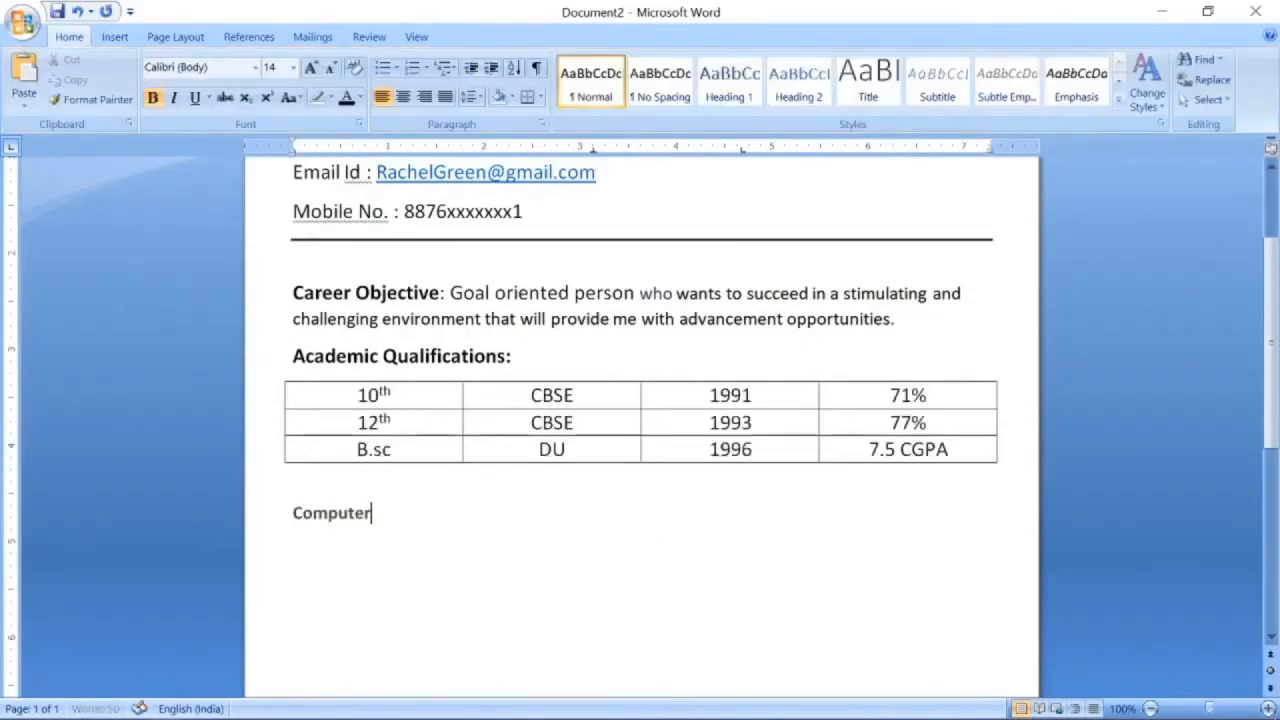
pyautogui.write(' Skills:')
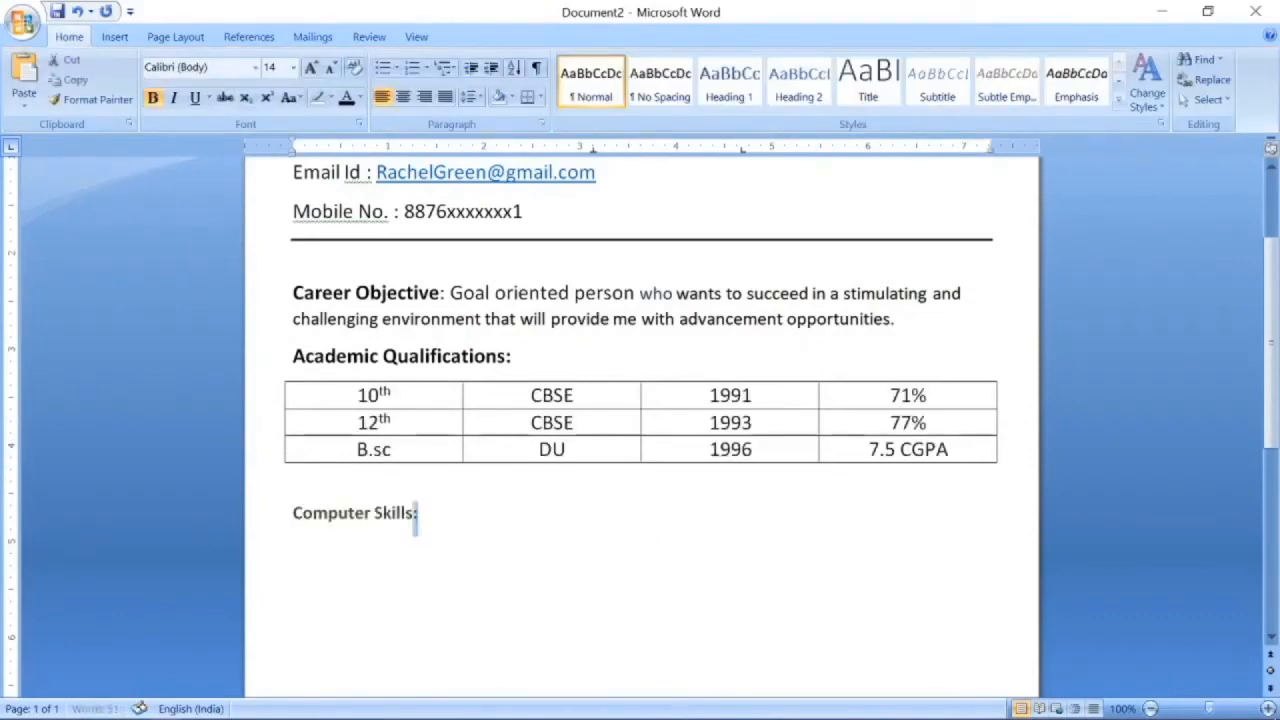
pyautogui.moveTo(416, 513); pyautogui.dragTo(293, 514)
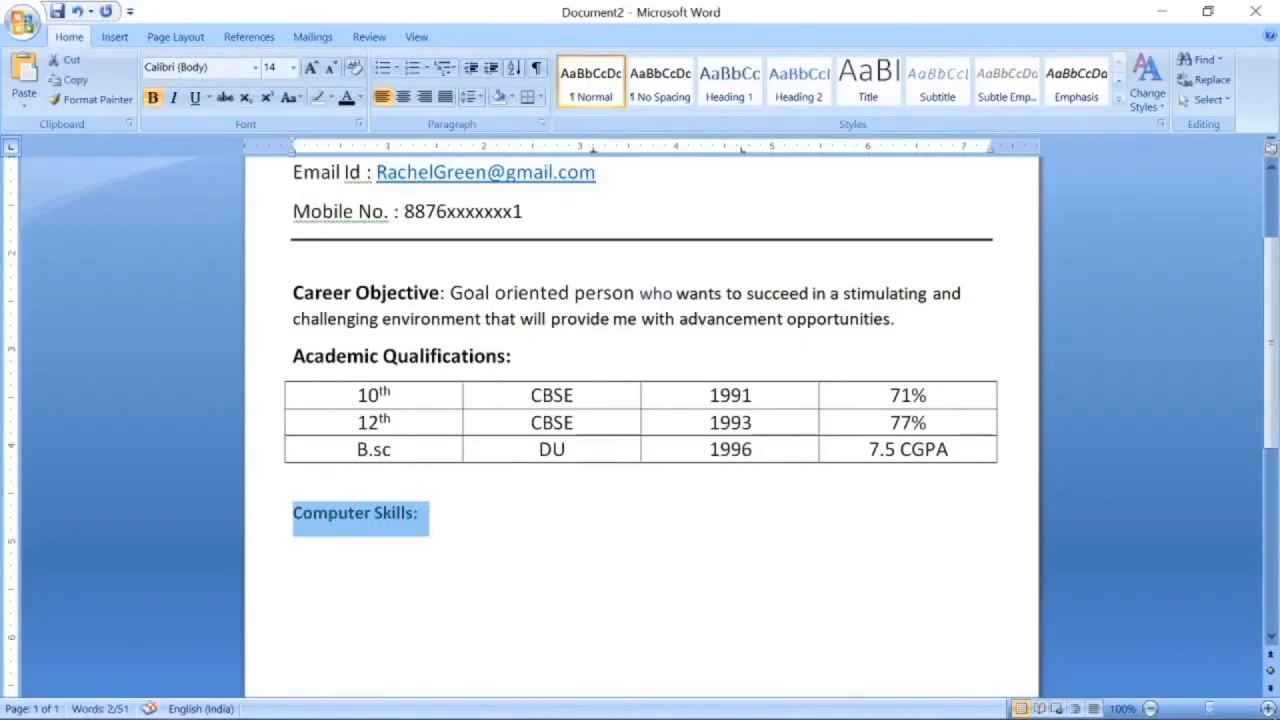
pyautogui.hotkey('ctrl', 'shift', '.')
pyautogui.hotkey('ctrl', 'shift', '.')
pyautogui.click(651, 537)
pyautogui.press('Return')
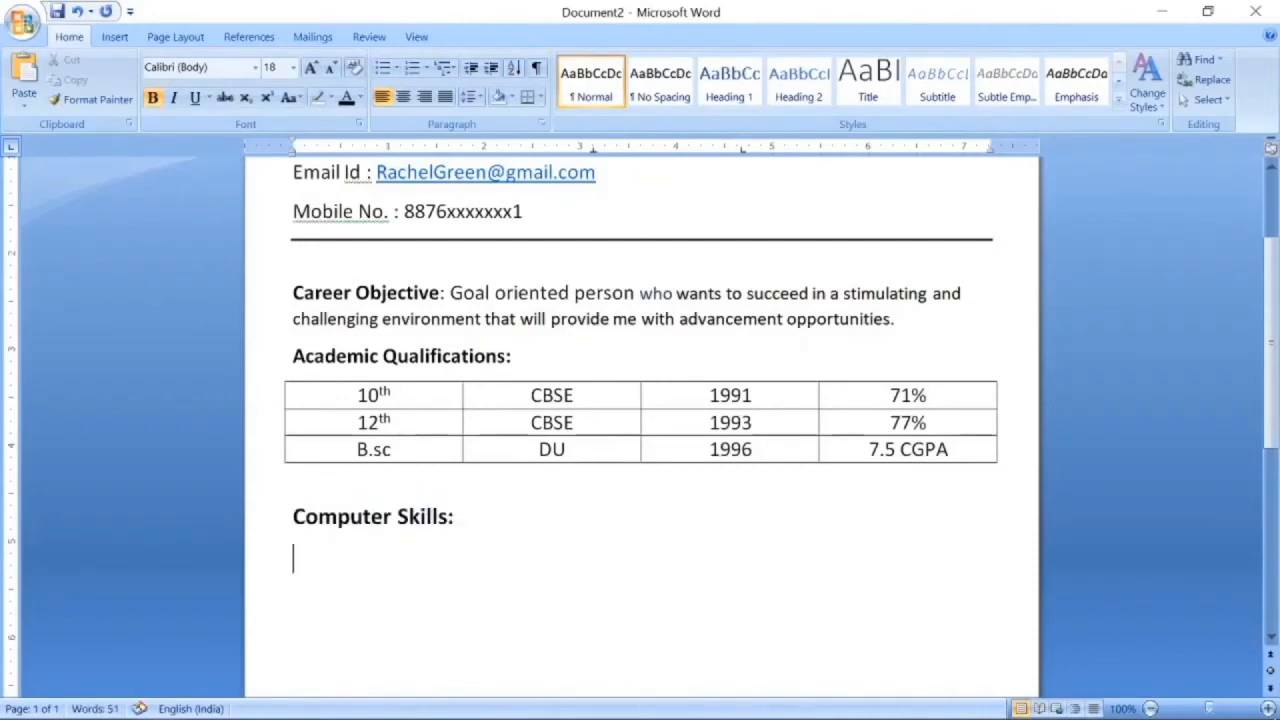
# In plain text, type the skills Ms Office( Word, Excel, Powerpoint, Access), CCC, Tally, and Hindi, English Typing.
pyautogui.hotkey('ctrl', 'b')
pyautogui.write('Ms Office')
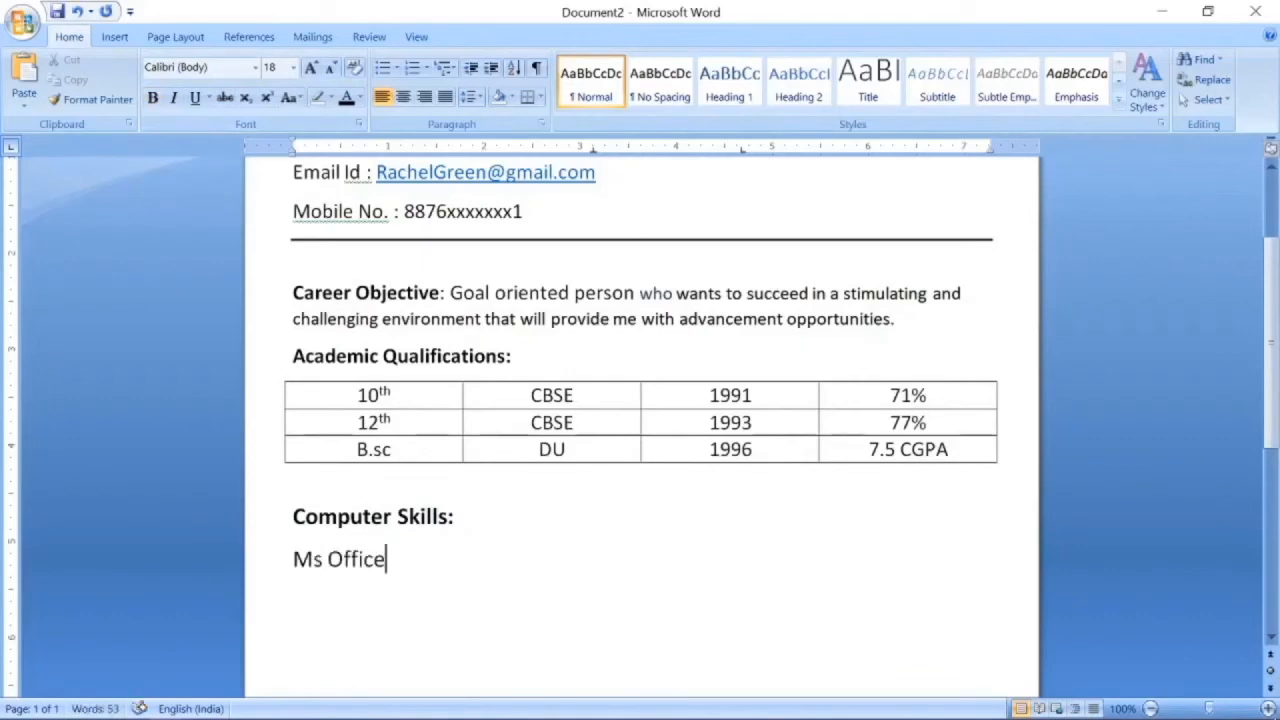
pyautogui.write('( Word')
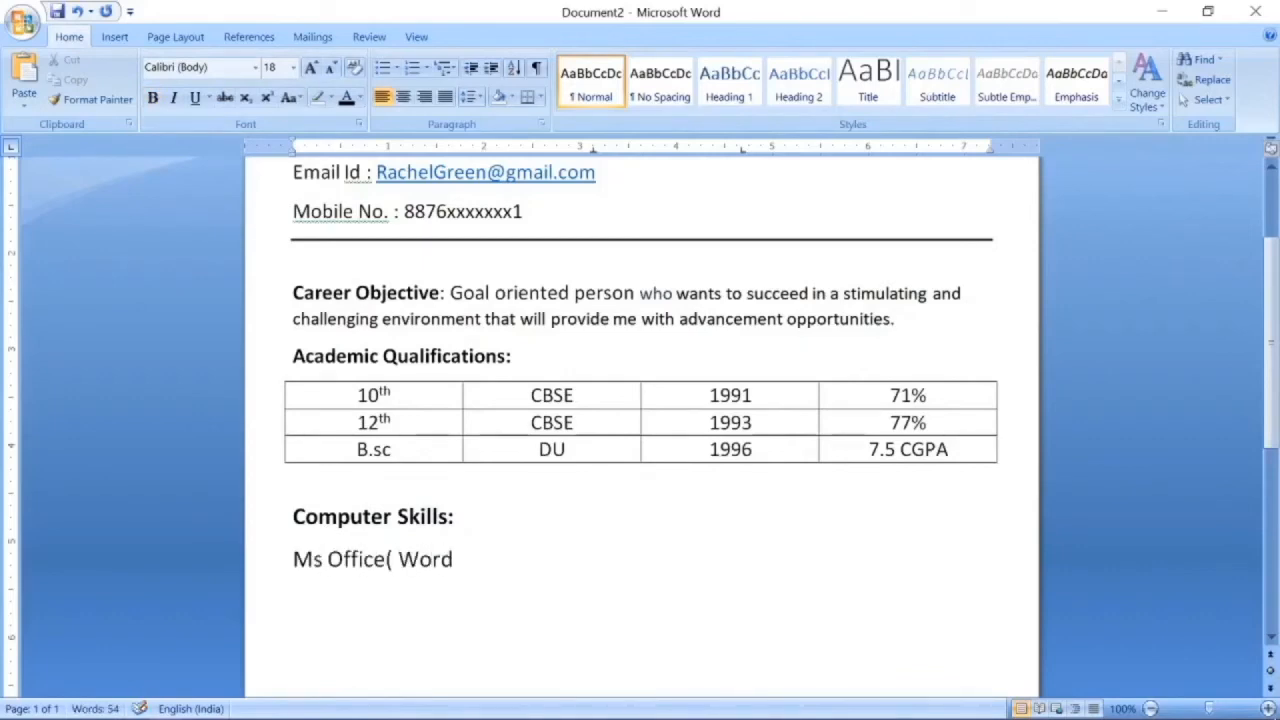
pyautogui.write(', Ecxcel, p')
pyautogui.press('BackSpace')
pyautogui.write('Po')
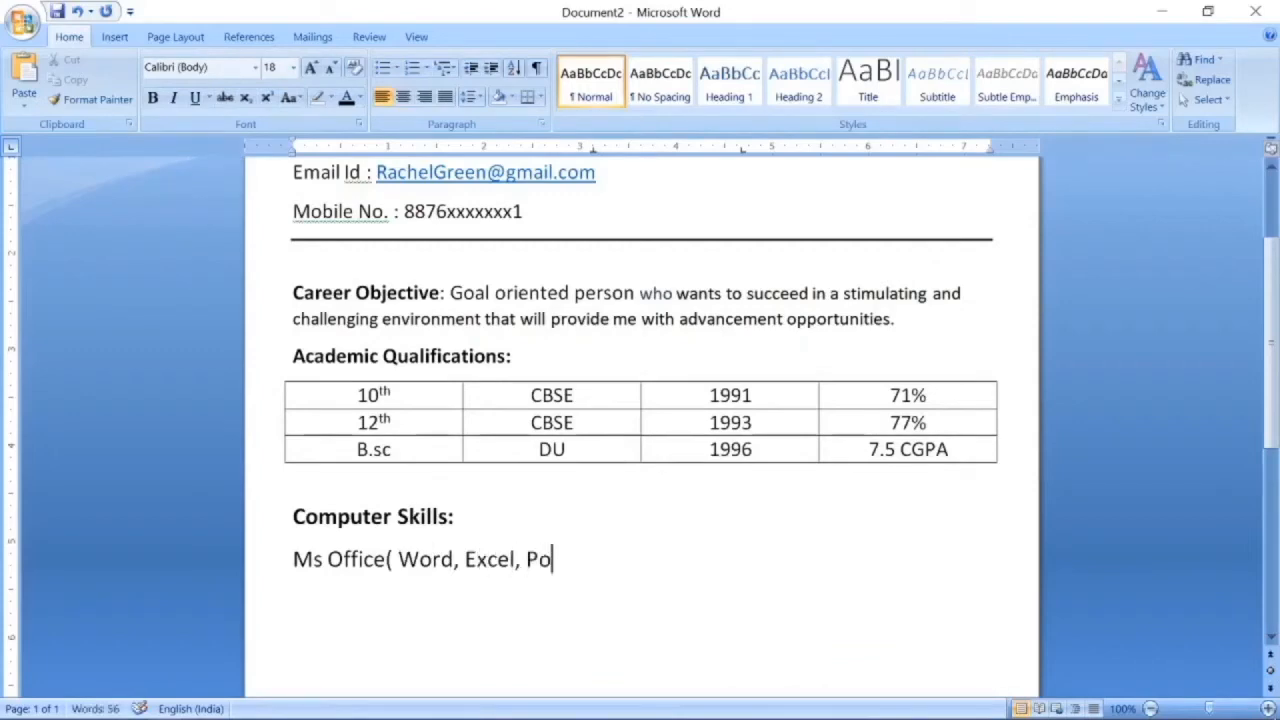
pyautogui.write('werpoint')
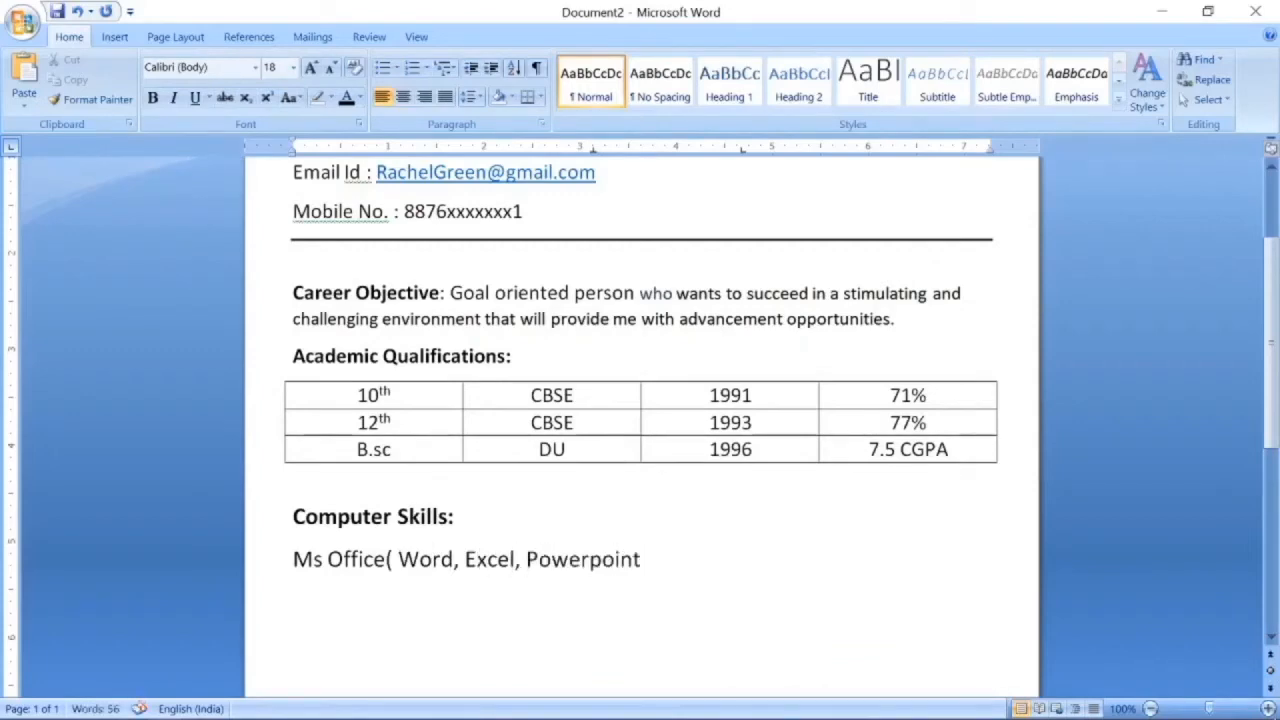
pyautogui.write(', A')
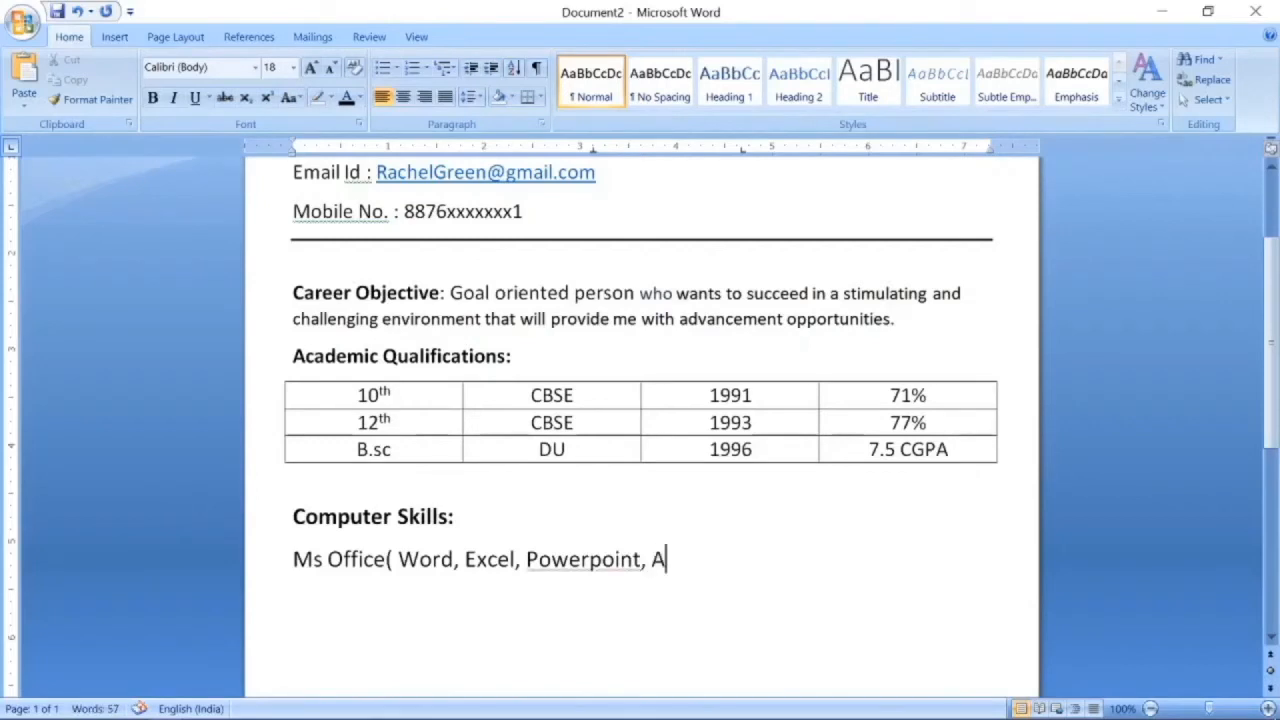
pyautogui.write('ccess)')
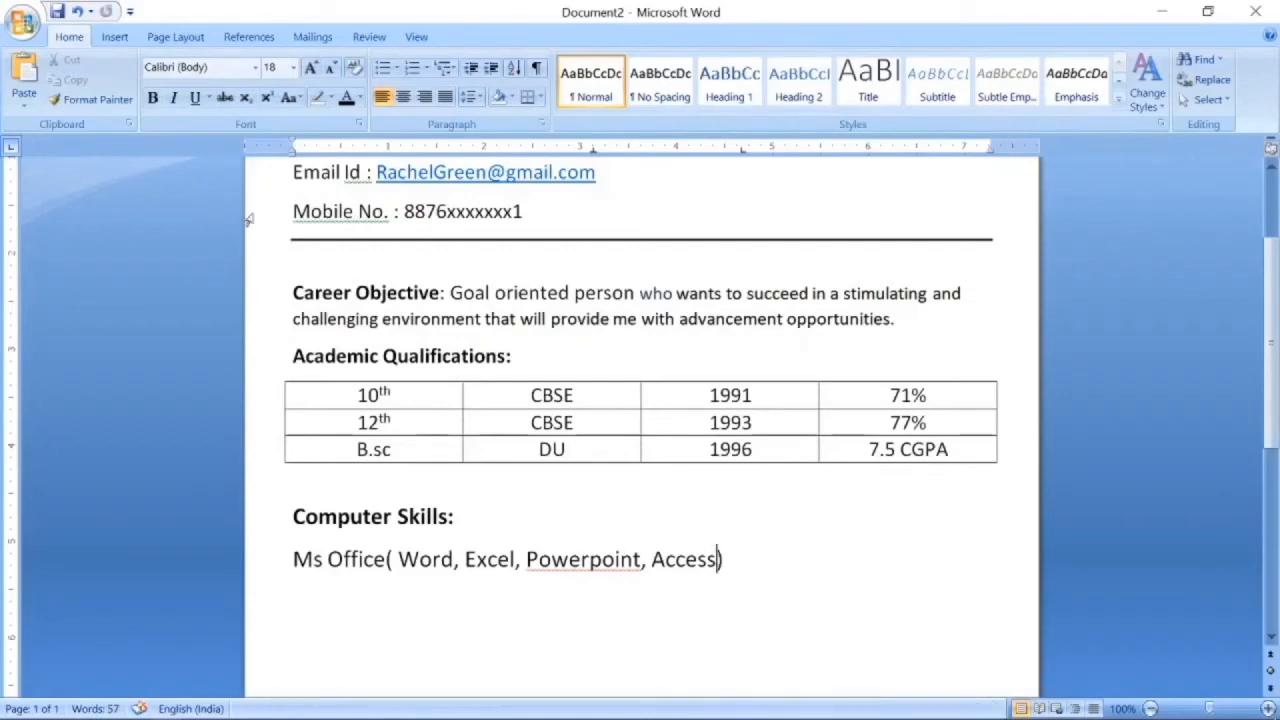
pyautogui.write(', CCC')
pyautogui.press('BackSpace')
pyautogui.press('BackSpace')
pyautogui.press('BackSpace')
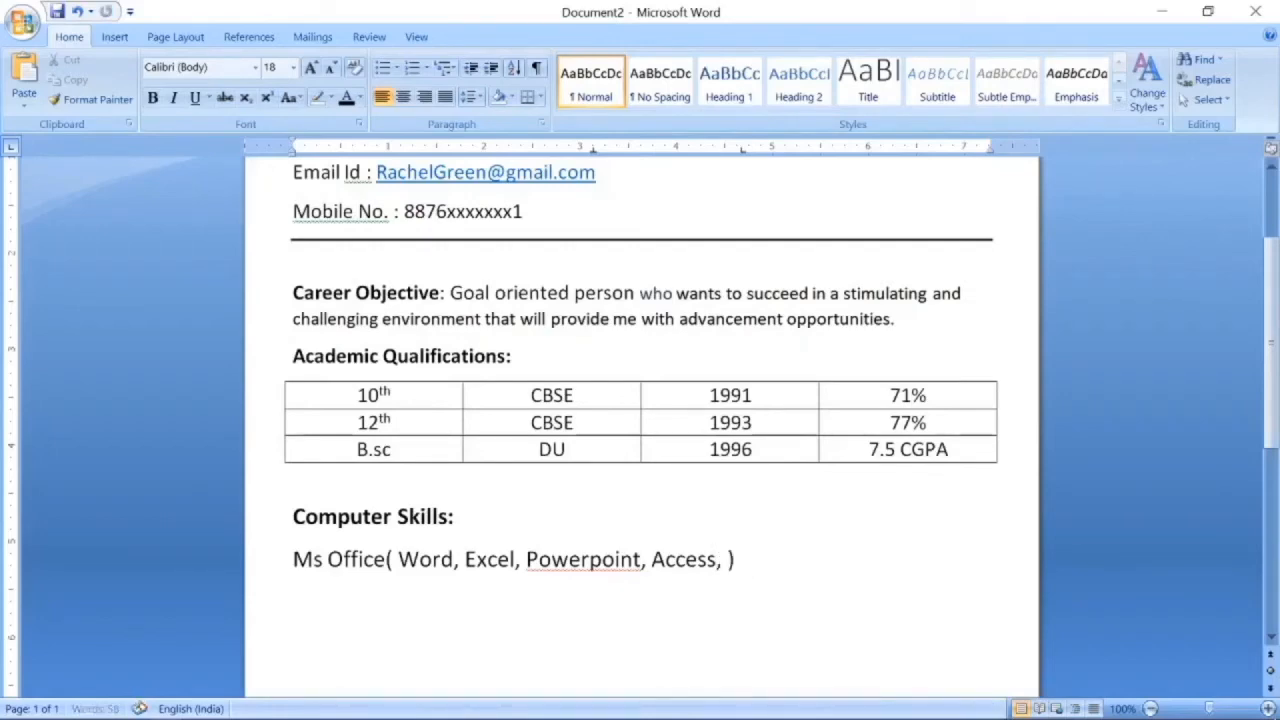
pyautogui.press('BackSpace')
pyautogui.press('BackSpace')
pyautogui.press('End')
pyautogui.press('Return')
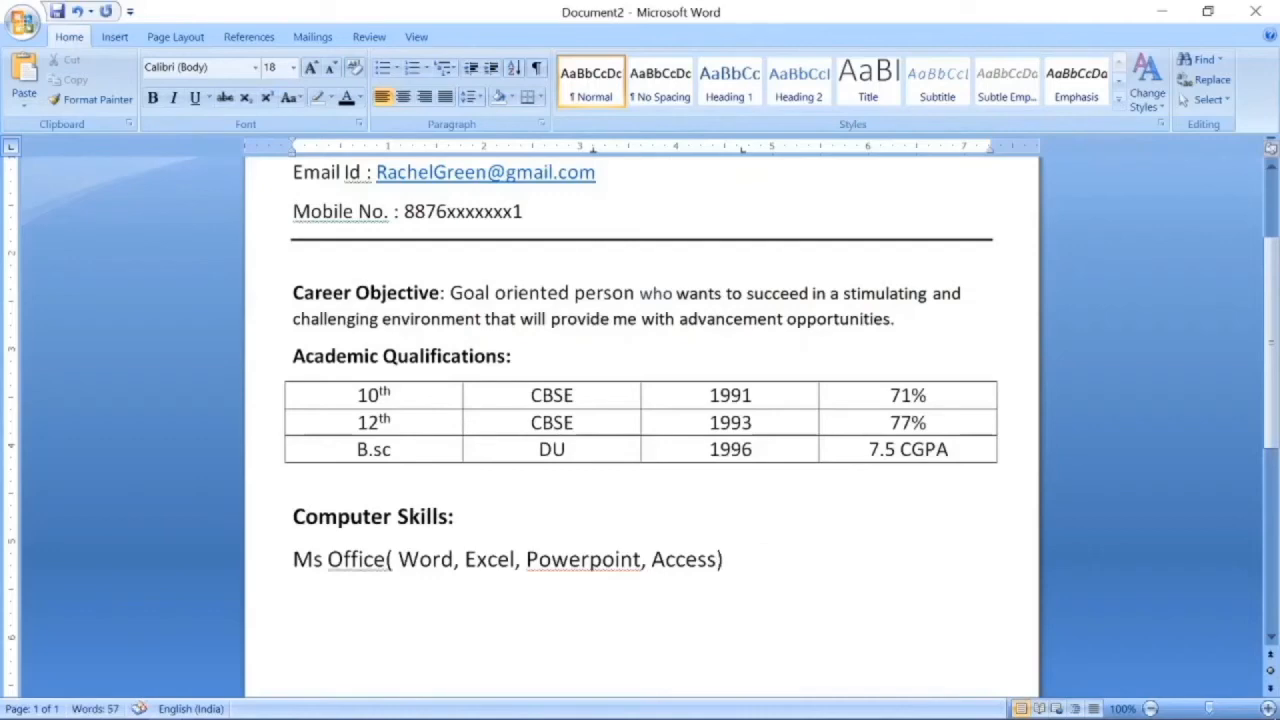
pyautogui.write('CCC')
pyautogui.press('Return')
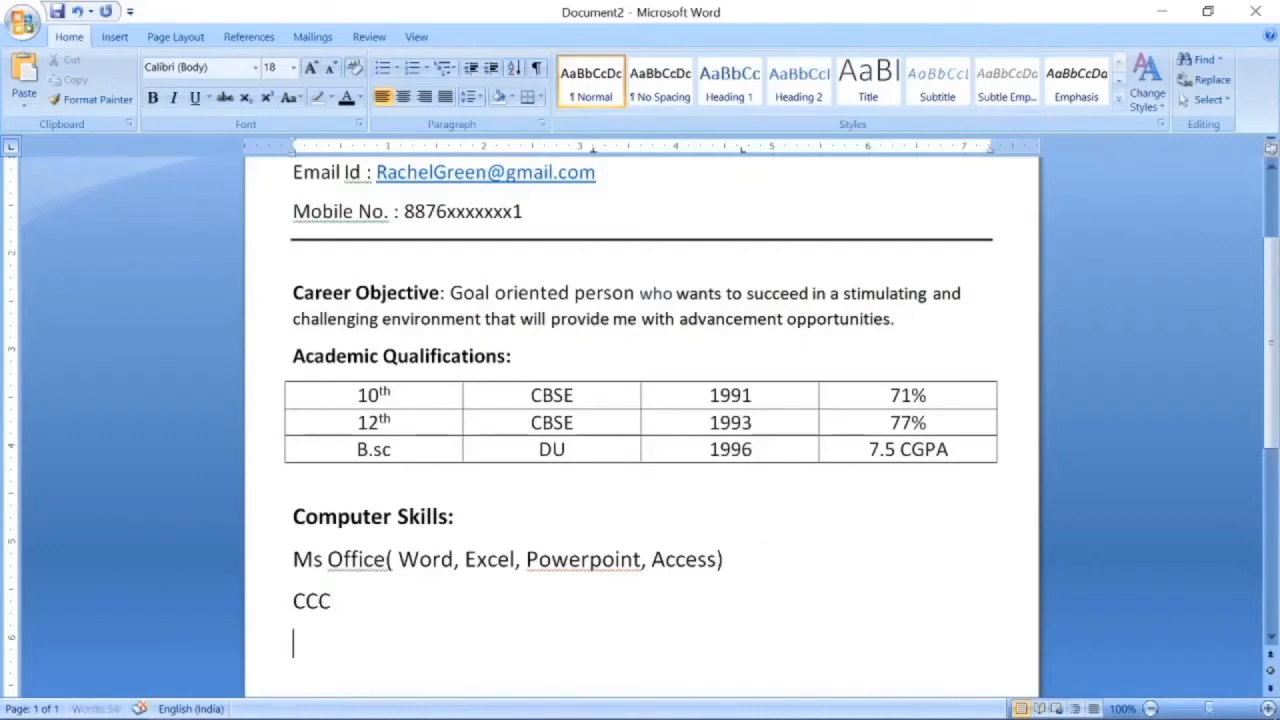
pyautogui.write('Tally')
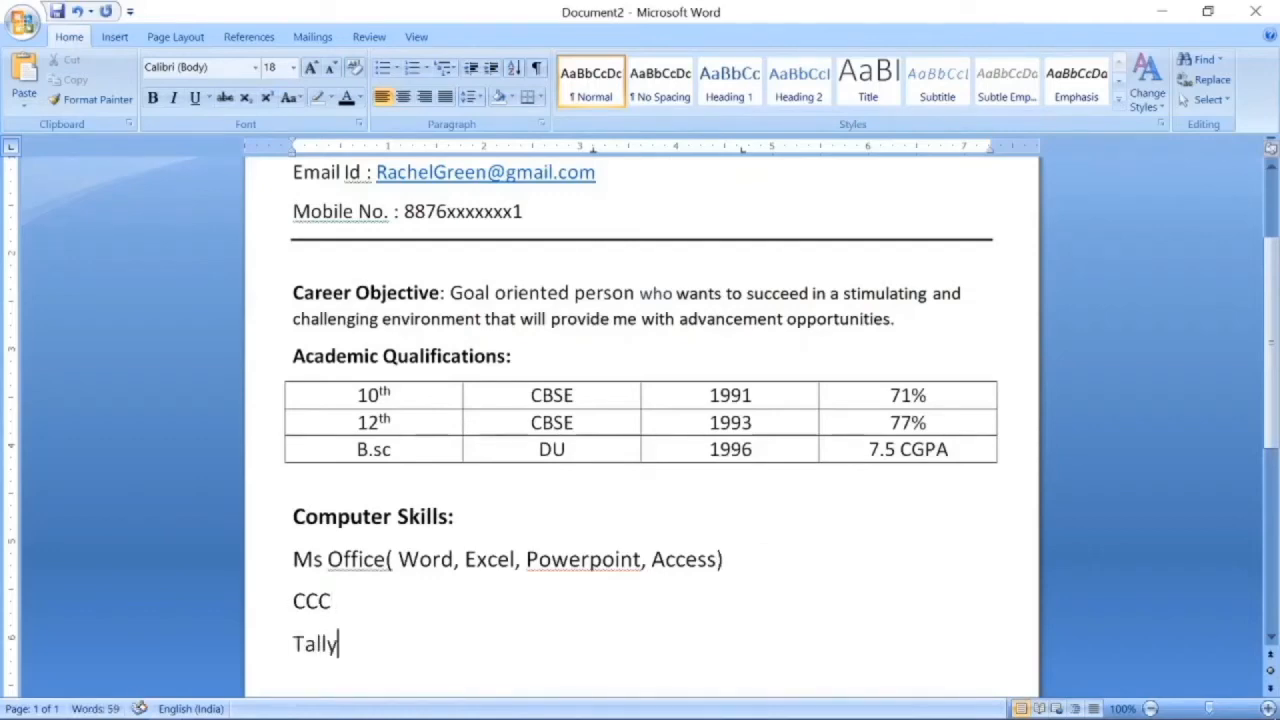
pyautogui.scroll(-4, 240, 316)
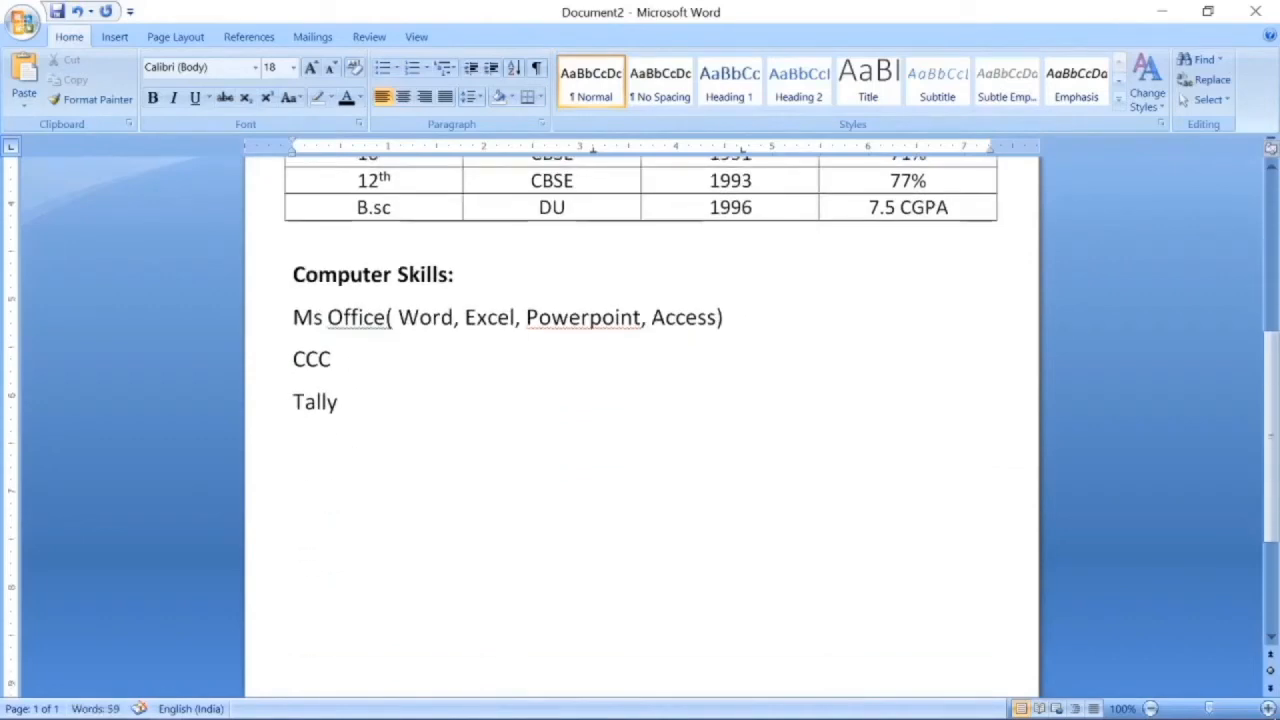
pyautogui.write('Hindi, E')
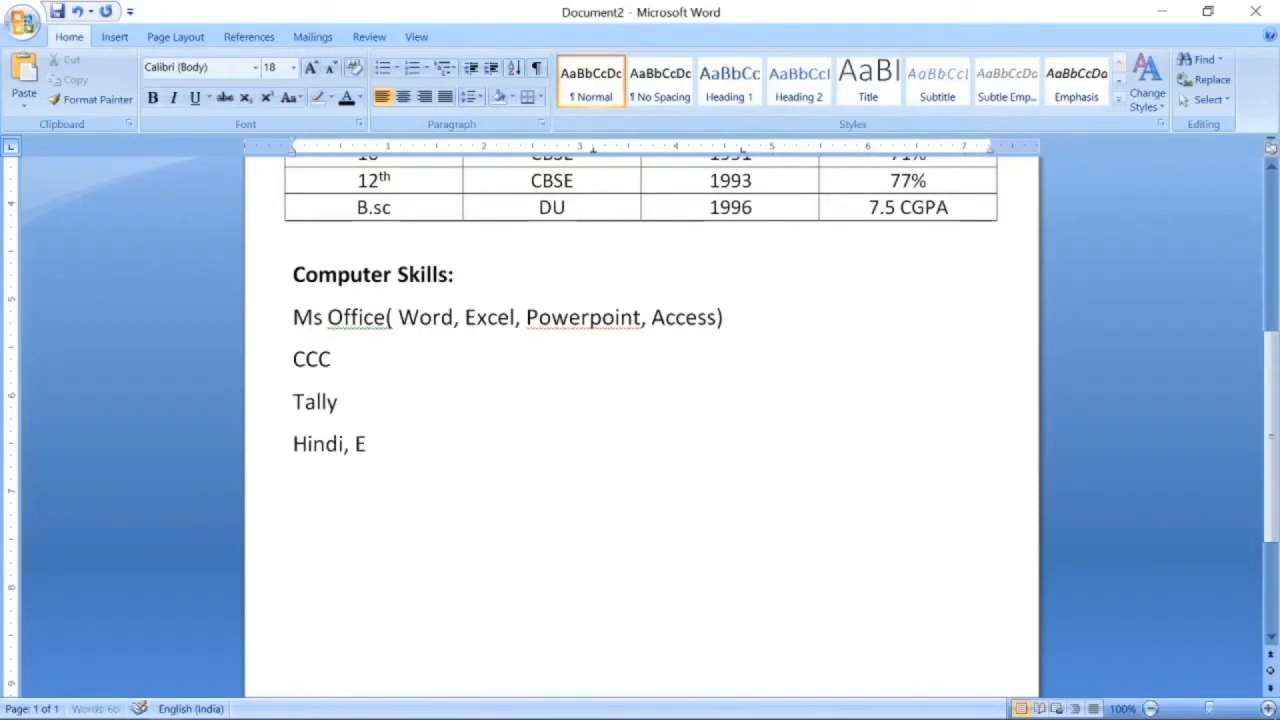
pyautogui.write('nglish Typing')
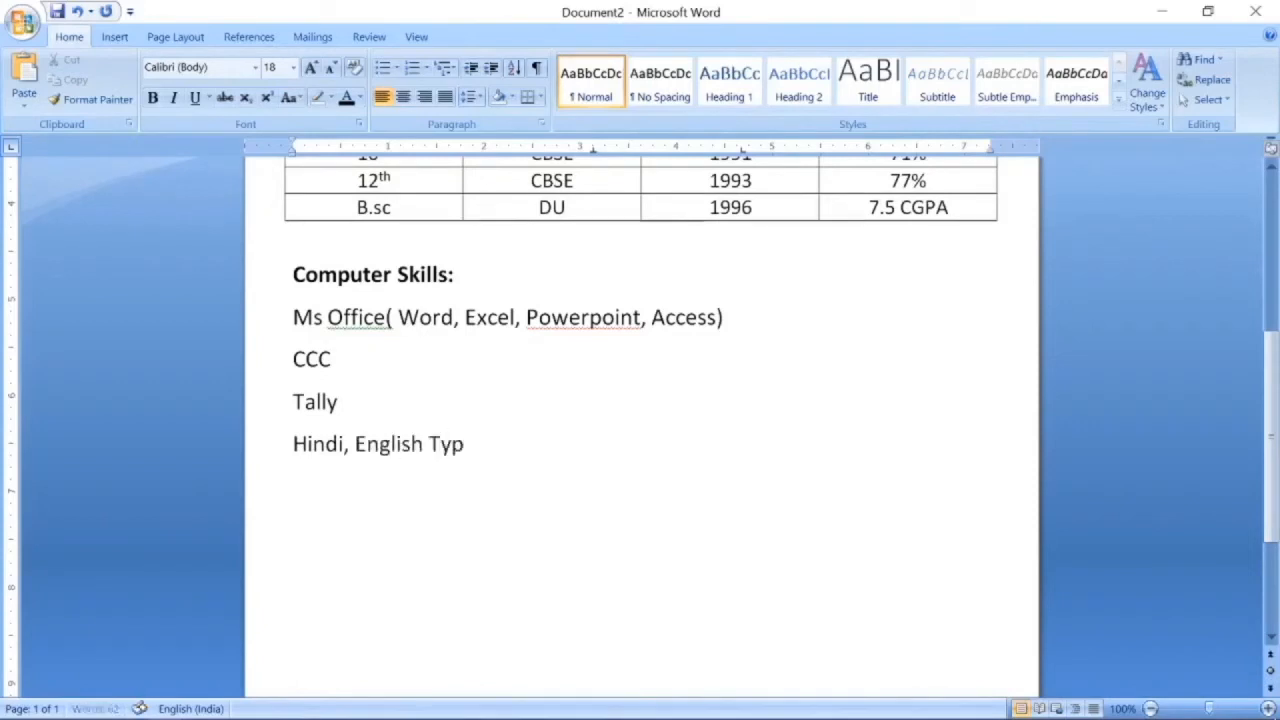
# Format the four skill lines as a square-bulleted list, then end the list.
pyautogui.hotkey('shift', 'Up')
pyautogui.hotkey('shift', 'Up')
pyautogui.hotkey('shift', 'Up')
pyautogui.hotkey('shift', 'Home')
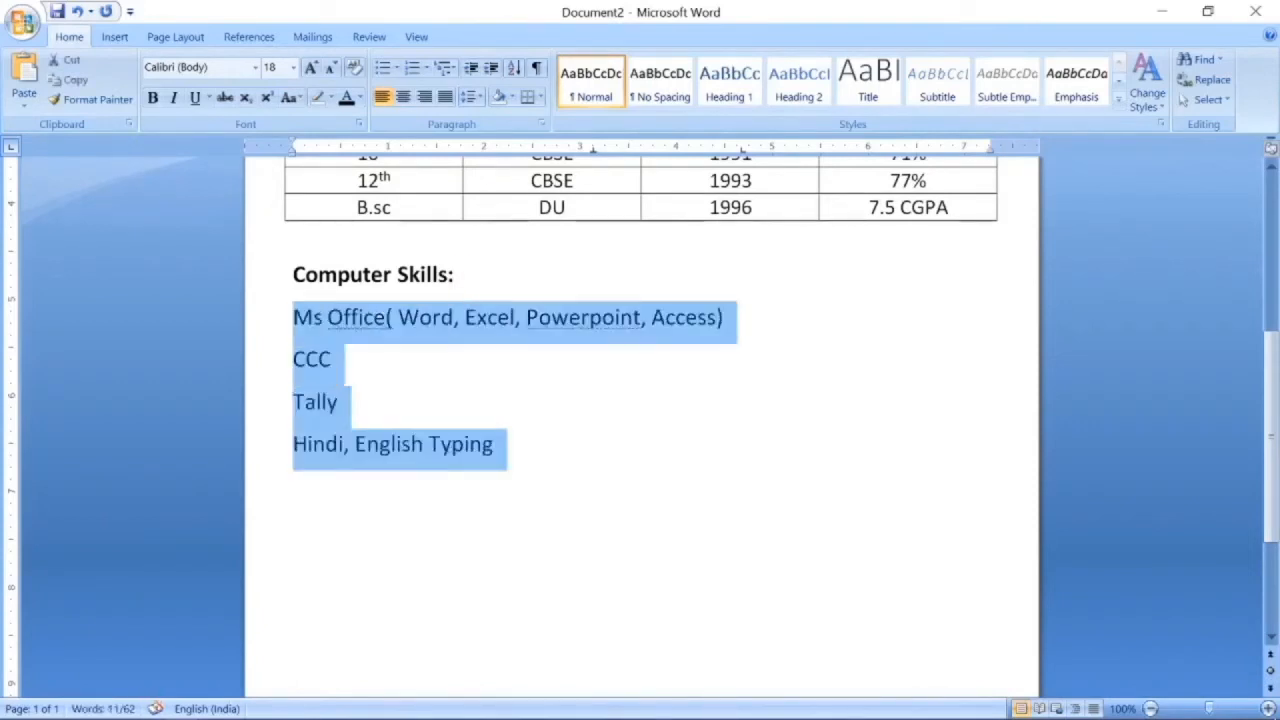
pyautogui.click(383, 67)
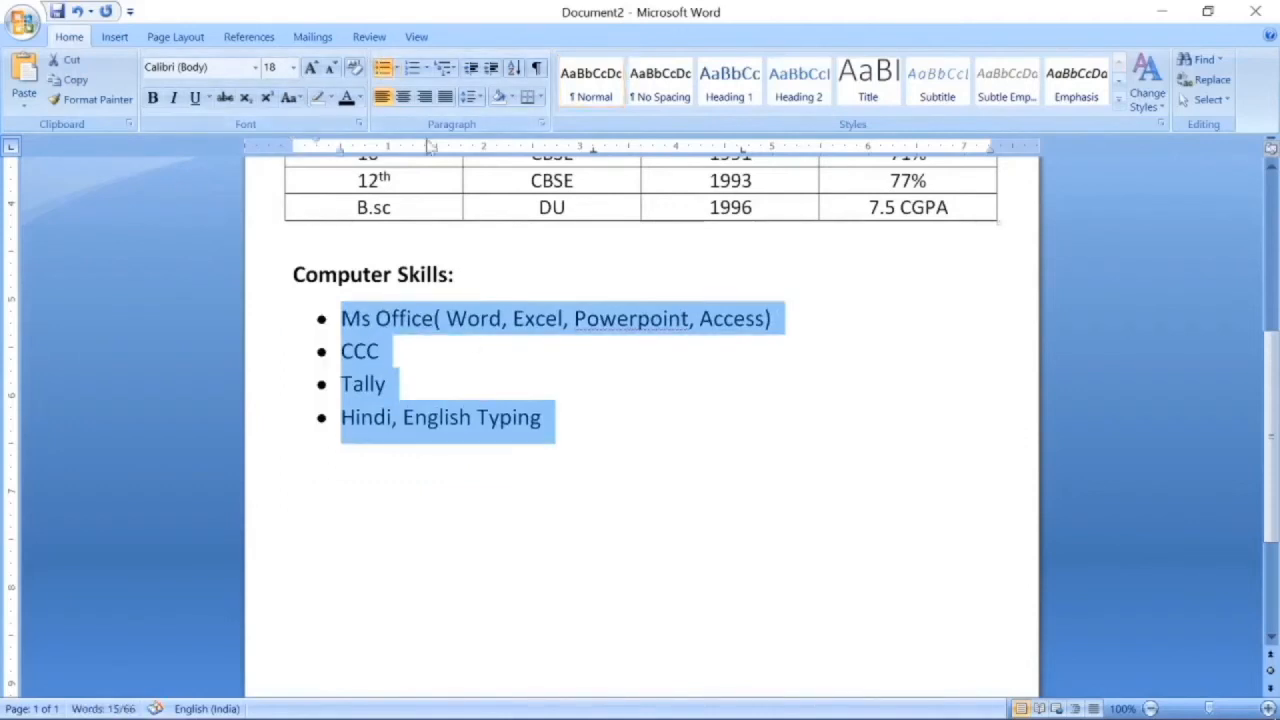
pyautogui.click(397, 67)
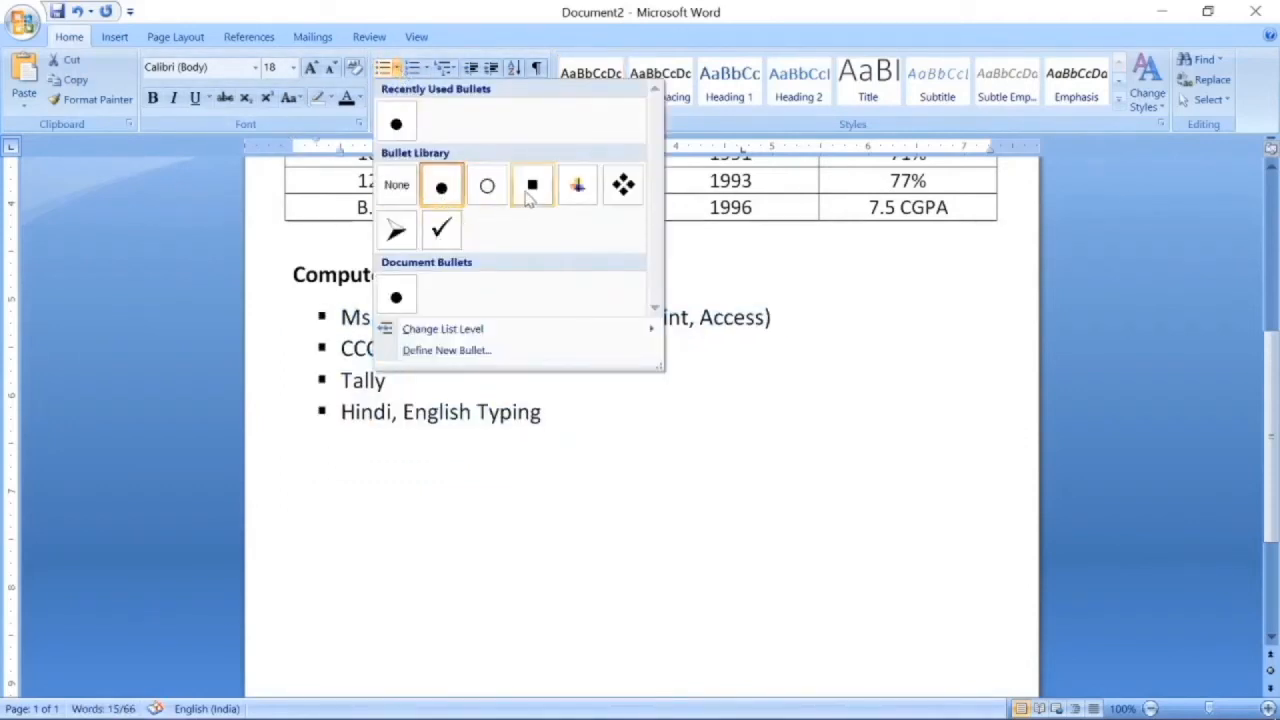
pyautogui.click(530, 187)
pyautogui.click(576, 418)
pyautogui.press('Return')
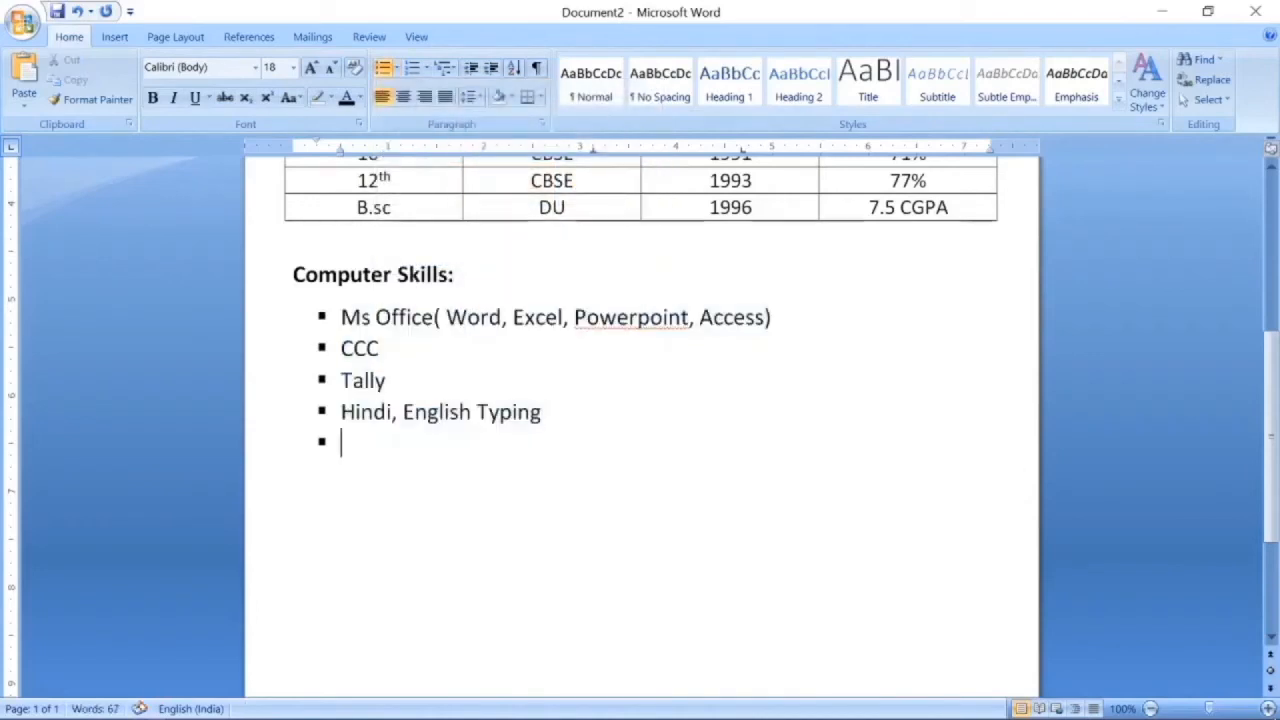
pyautogui.press('BackSpace')
pyautogui.press('BackSpace')
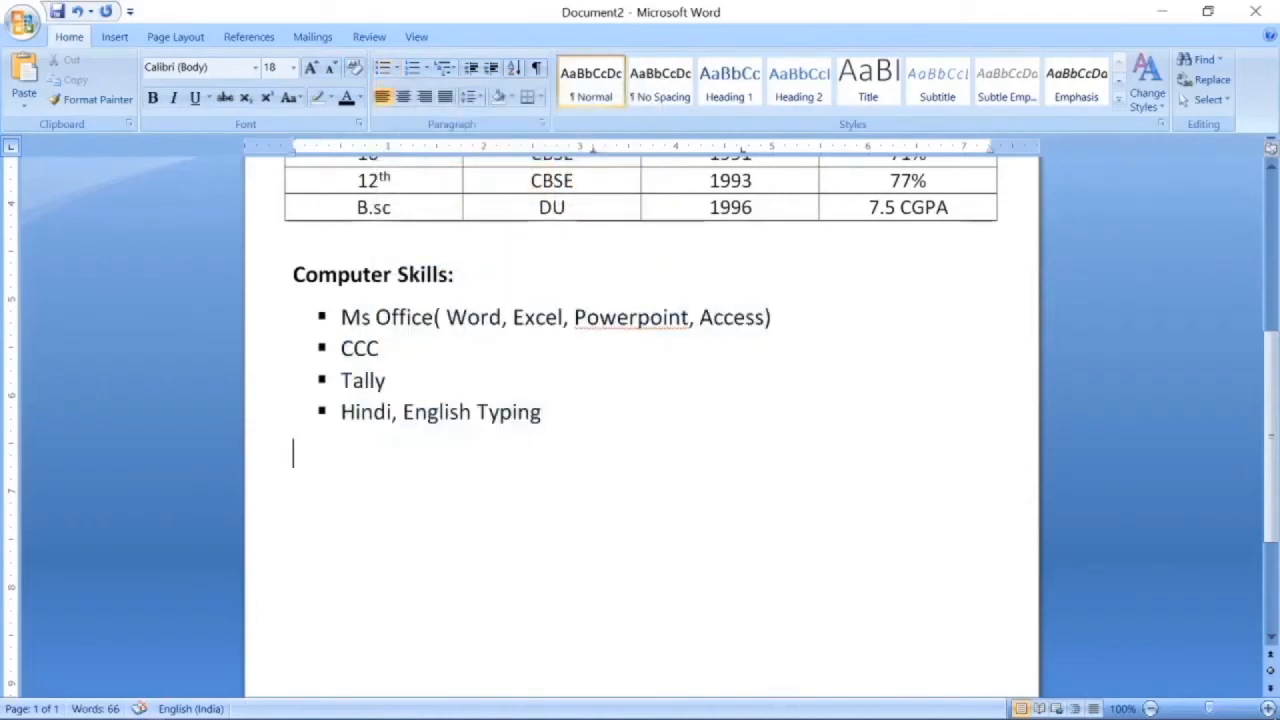
# Make Work Experience: a bold 20 pt heading, then type Strengths: further down.
pyautogui.write('Work Ex')
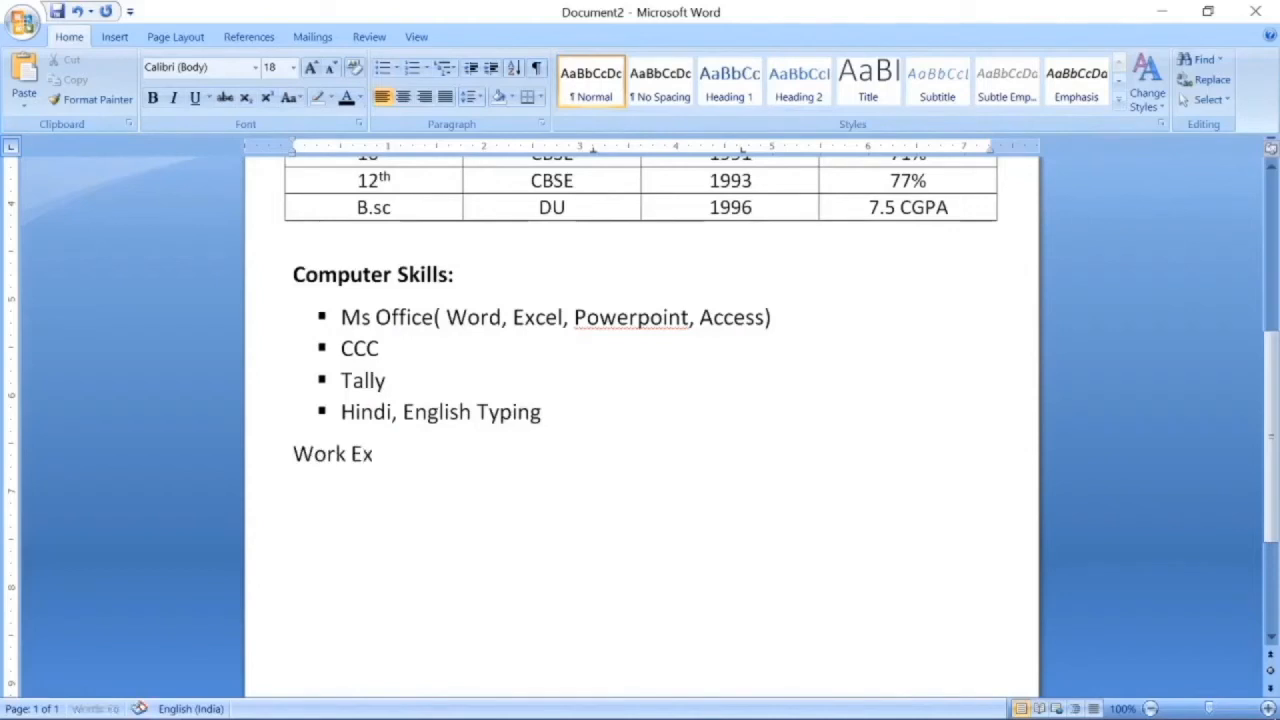
pyautogui.write('perience:')
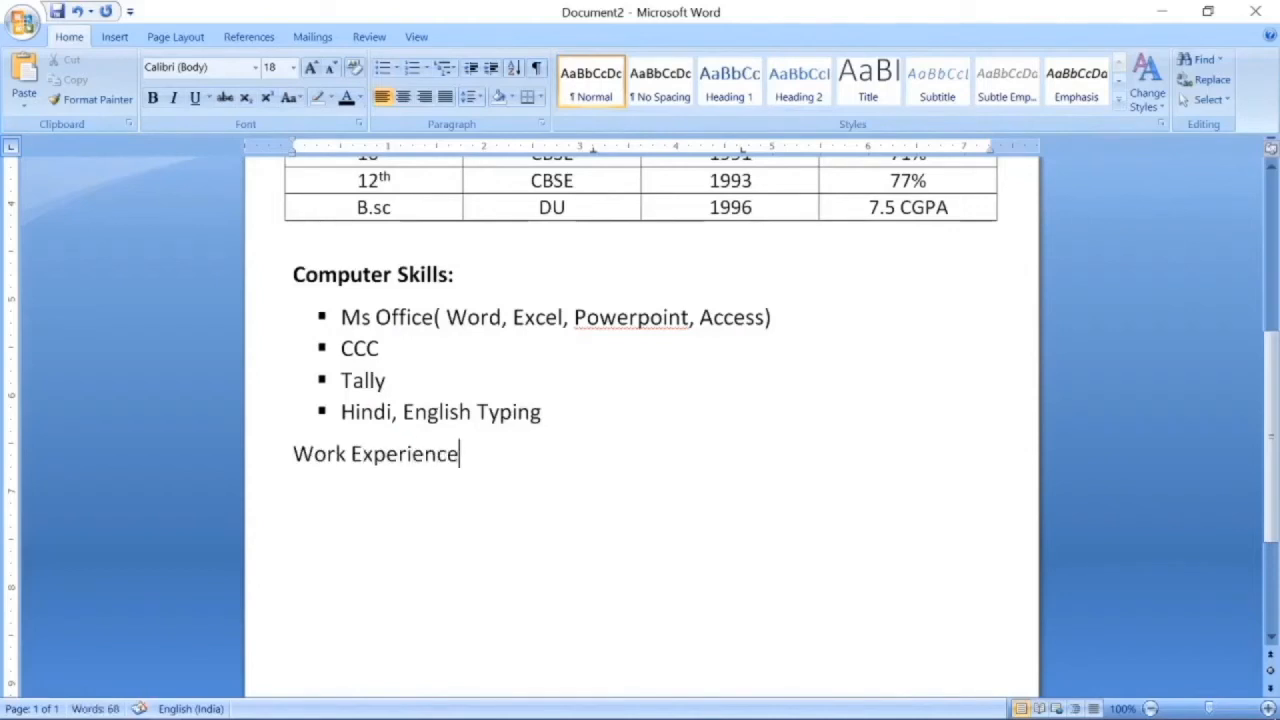
pyautogui.hotkey('shift', 'Left')
pyautogui.hotkey('shift', 'Left')
pyautogui.hotkey('shift', 'Left')
pyautogui.hotkey('shift', 'Left')
pyautogui.hotkey('shift', 'Left')
pyautogui.hotkey('shift', 'Left')
pyautogui.hotkey('shift', 'Left')
pyautogui.hotkey('shift', 'Left')
pyautogui.hotkey('shift', 'Left')
pyautogui.hotkey('shift', 'Left')
pyautogui.hotkey('shift', 'Left')
pyautogui.hotkey('shift', 'Left')
pyautogui.hotkey('shift', 'Left')
pyautogui.hotkey('shift', 'Left')
pyautogui.hotkey('shift', 'Left')
pyautogui.hotkey('shift', 'Left')
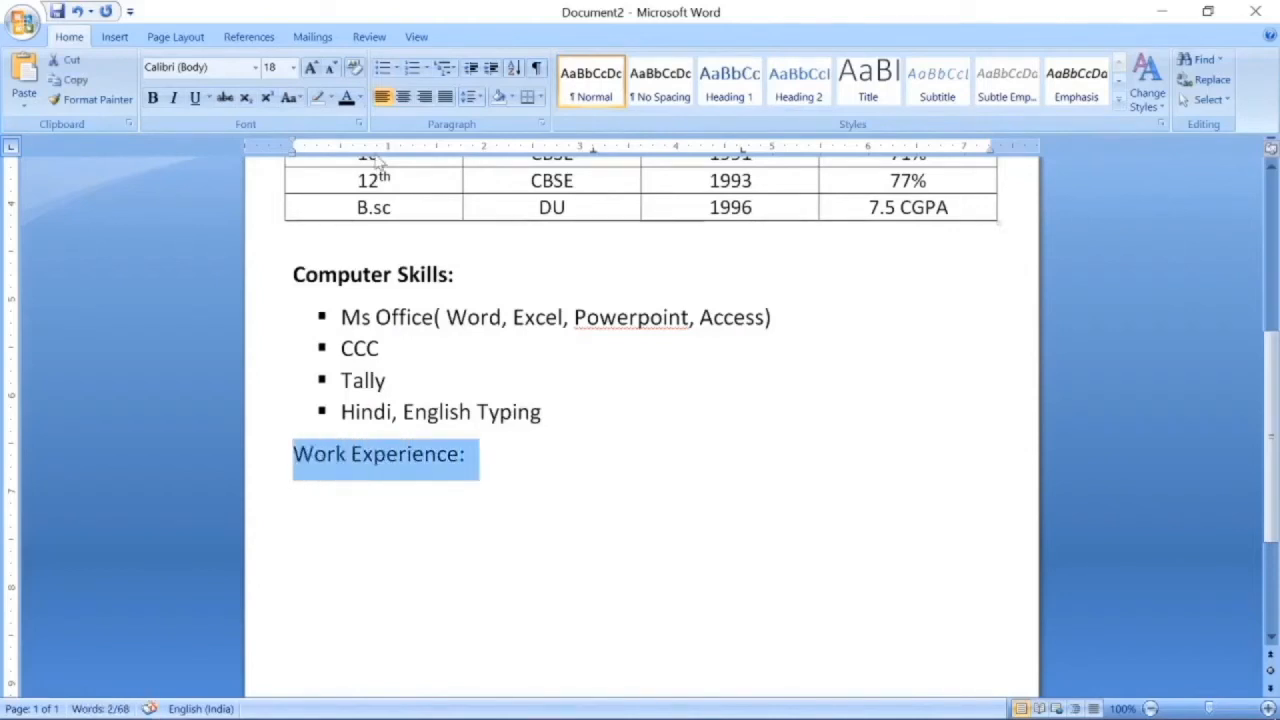
pyautogui.hotkey('ctrl', 'shift', '.')
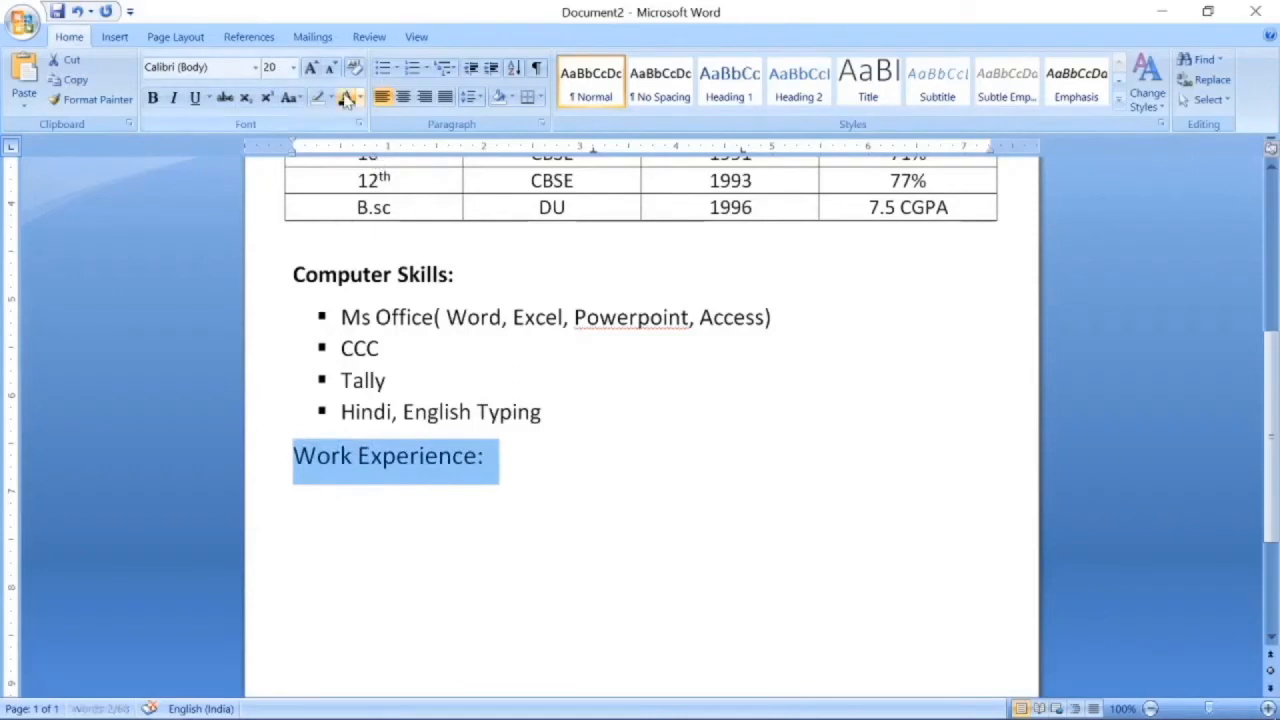
pyautogui.click(152, 98)
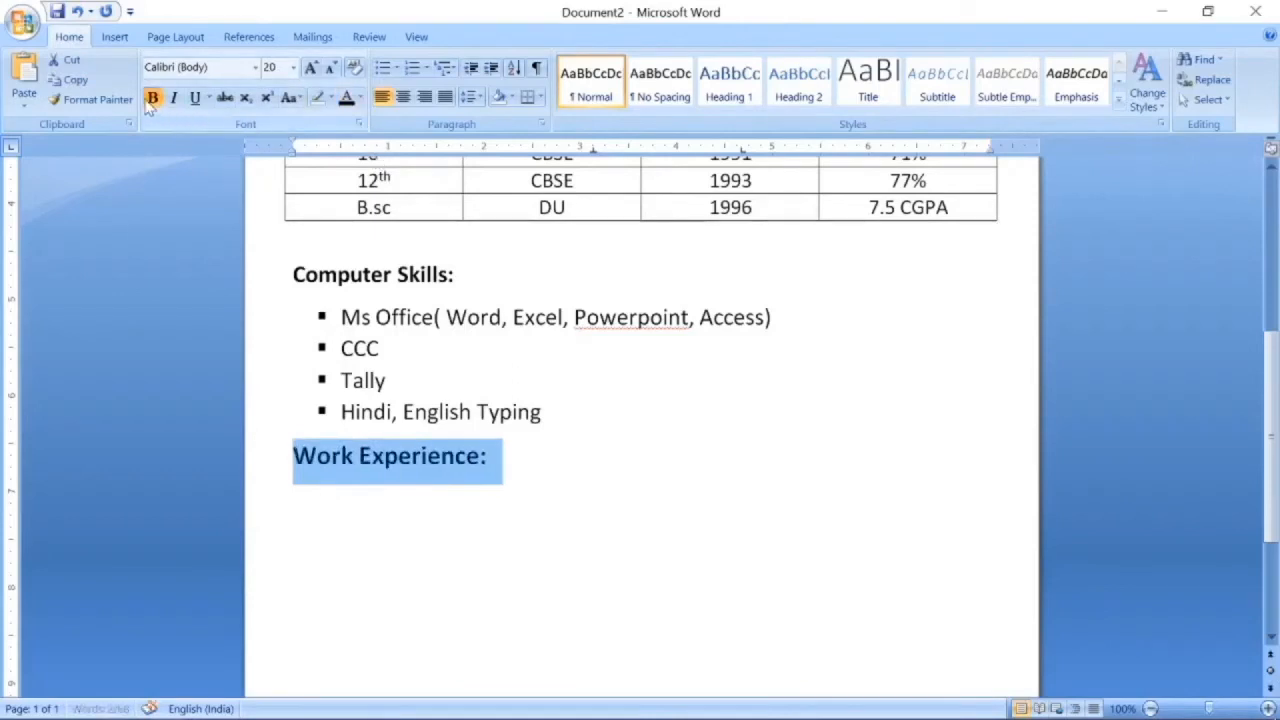
pyautogui.click(536, 470)
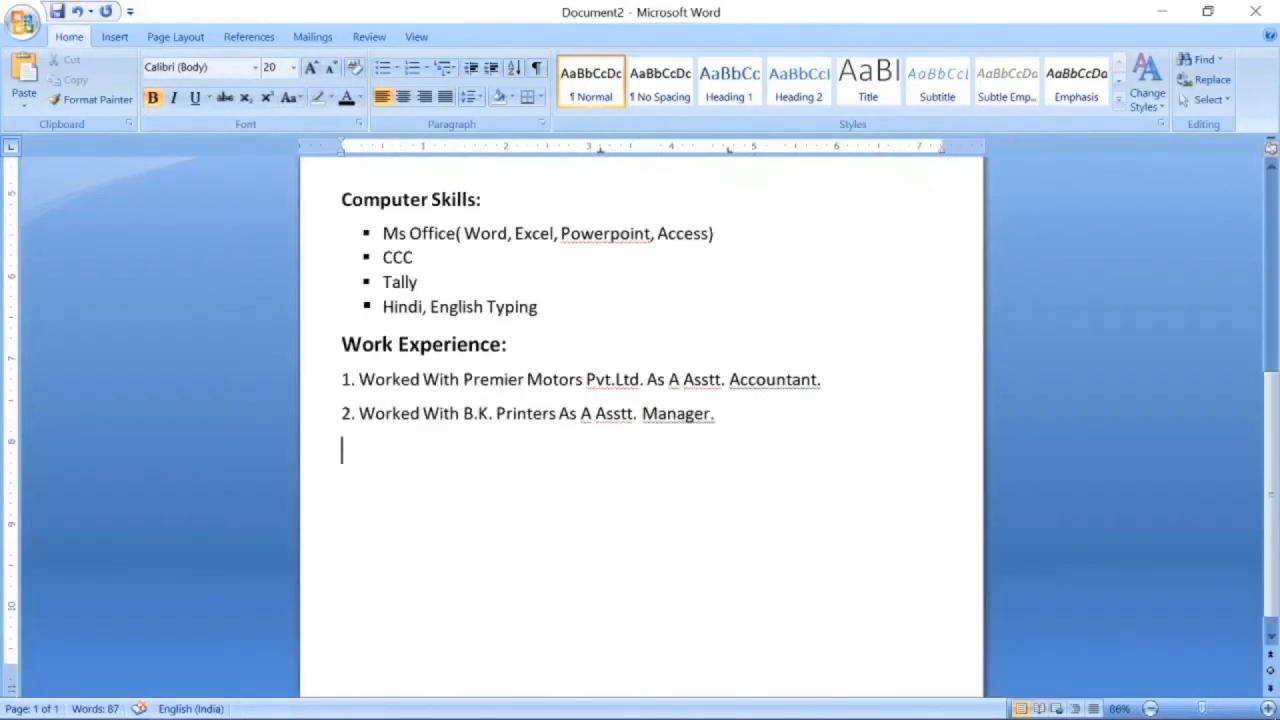
pyautogui.write('Strengths:')
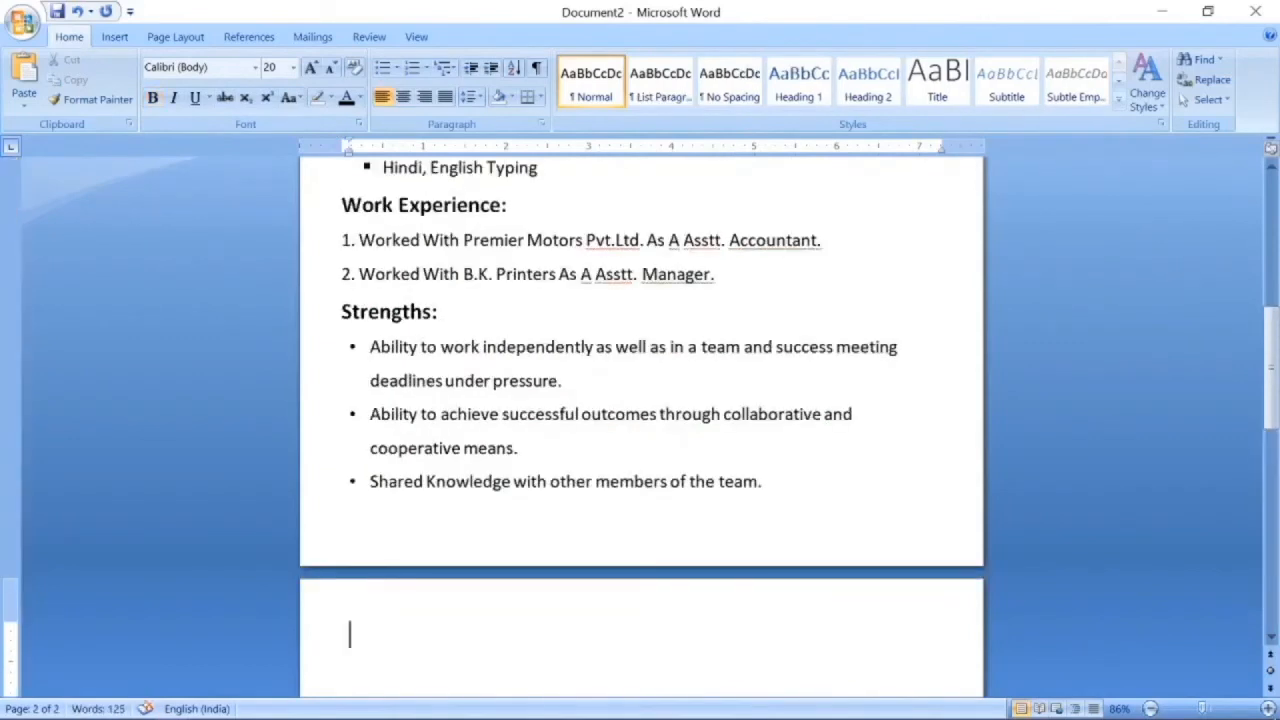
pyautogui.scroll(-2, 640, 400)
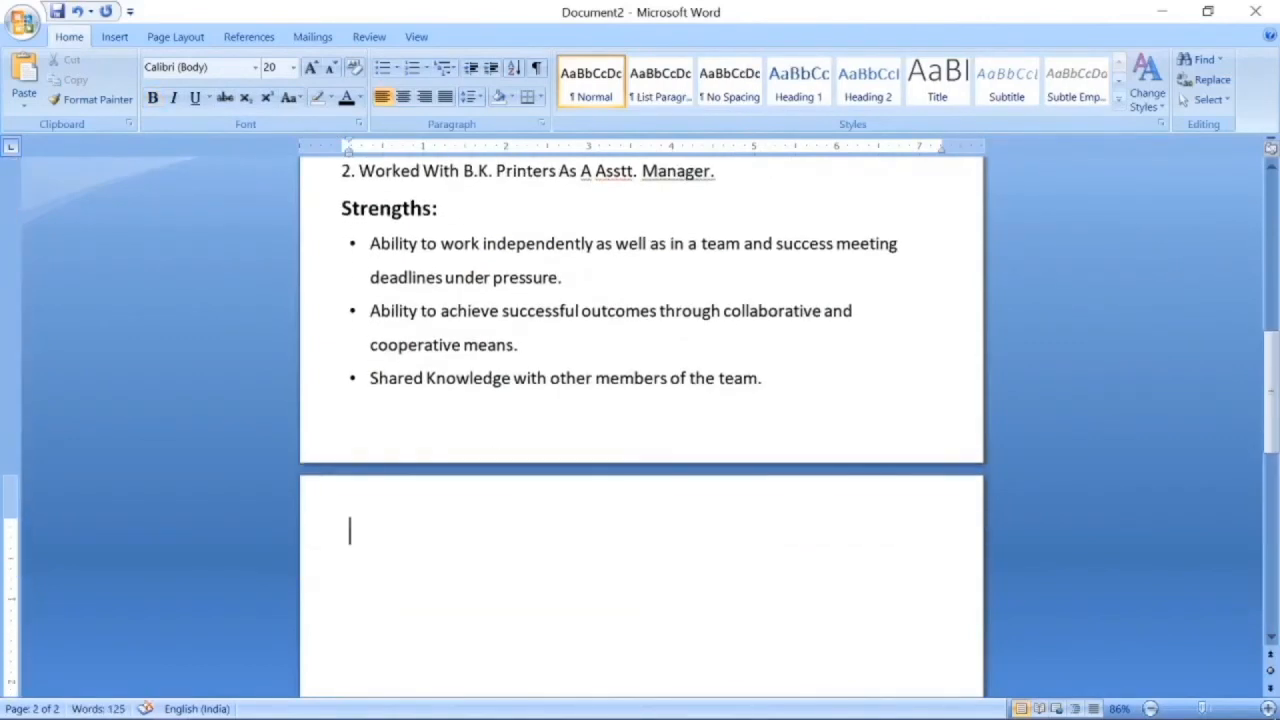
# Add a bold Personal Information : heading with 16 pt fields such as Father's name: and DOB.
pyautogui.write('Per')
pyautogui.press('BackSpace')
pyautogui.press('BackSpace')
pyautogui.press('BackSpace')
pyautogui.hotkey('ctrl', 'b')
pyautogui.write('Perso')
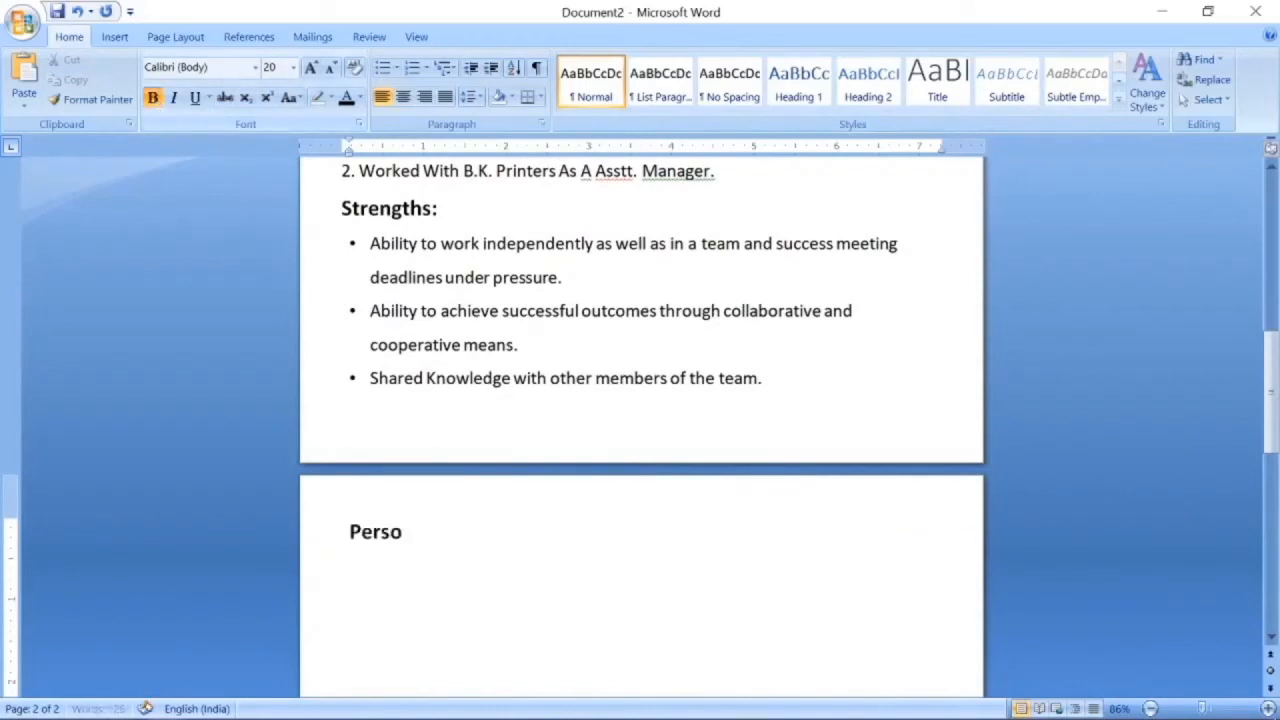
pyautogui.write('nal Information :')
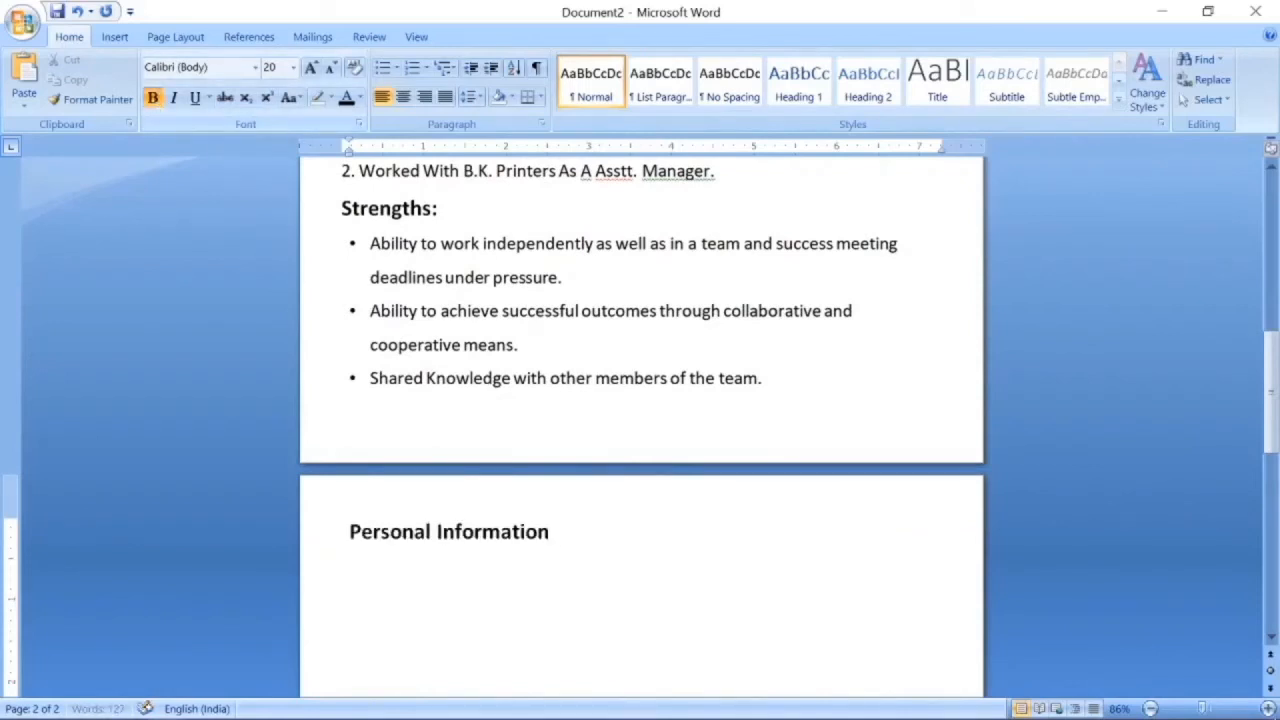
pyautogui.press('Return')
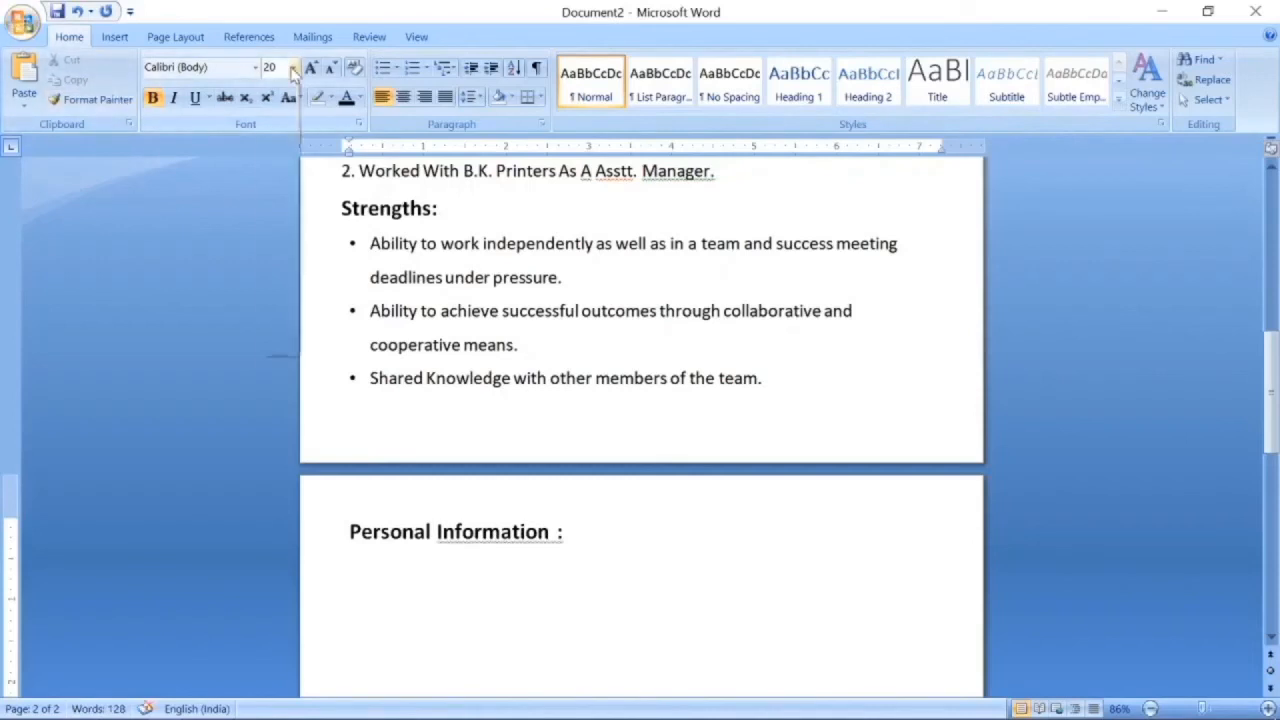
pyautogui.click(293, 67)
pyautogui.click(272, 191)
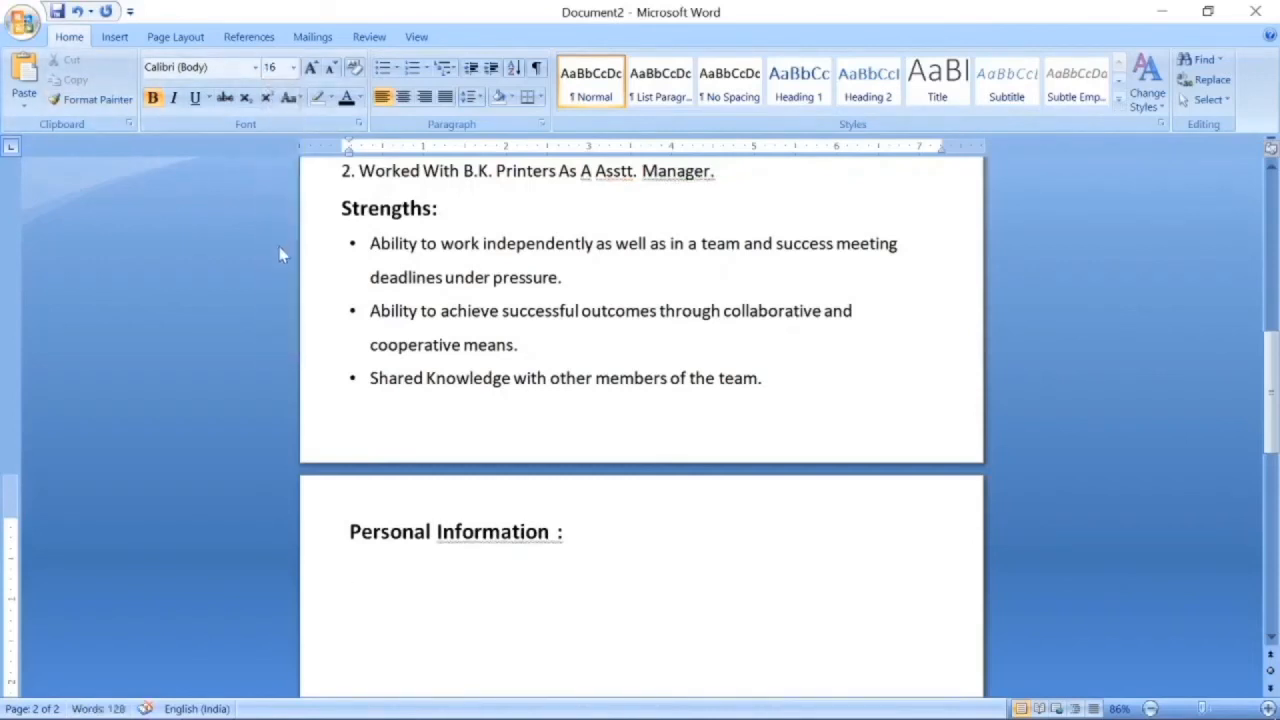
pyautogui.write('Father’s')
pyautogui.press('BackSpace')
pyautogui.write("'s n")
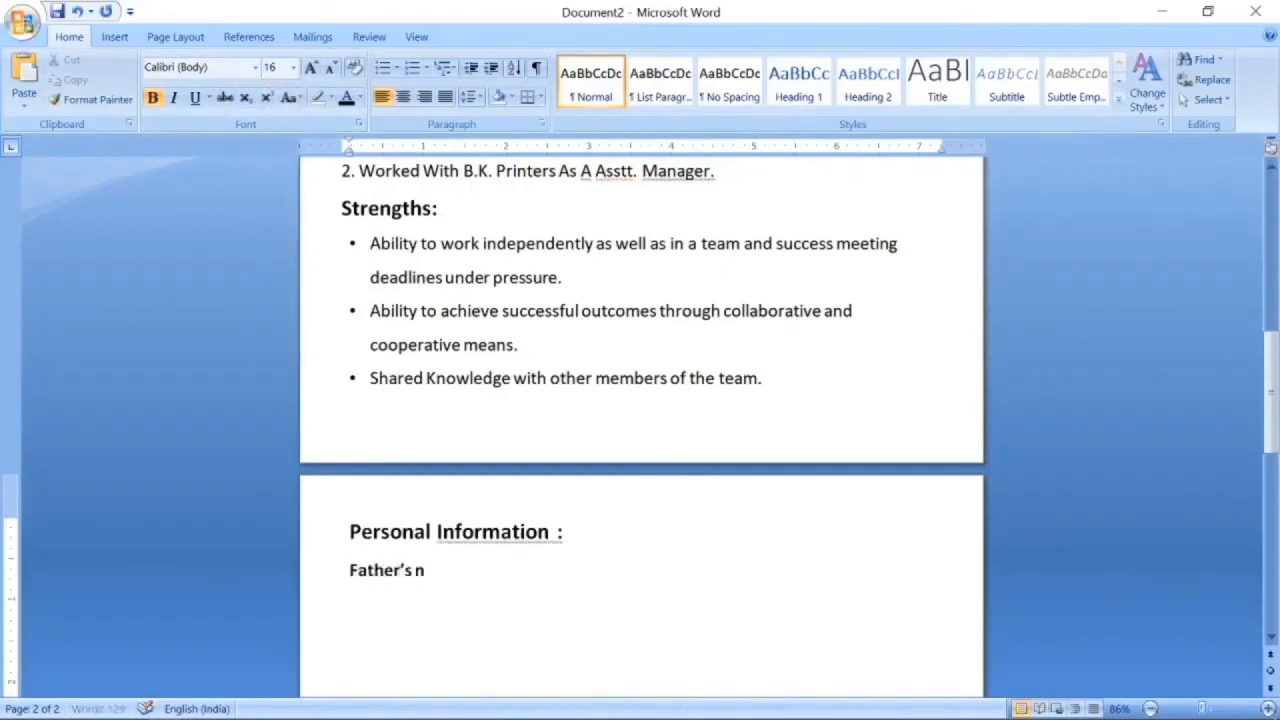
pyautogui.write('ame:')
pyautogui.press('Return')
pyautogui.scroll(-3, 298, 316)
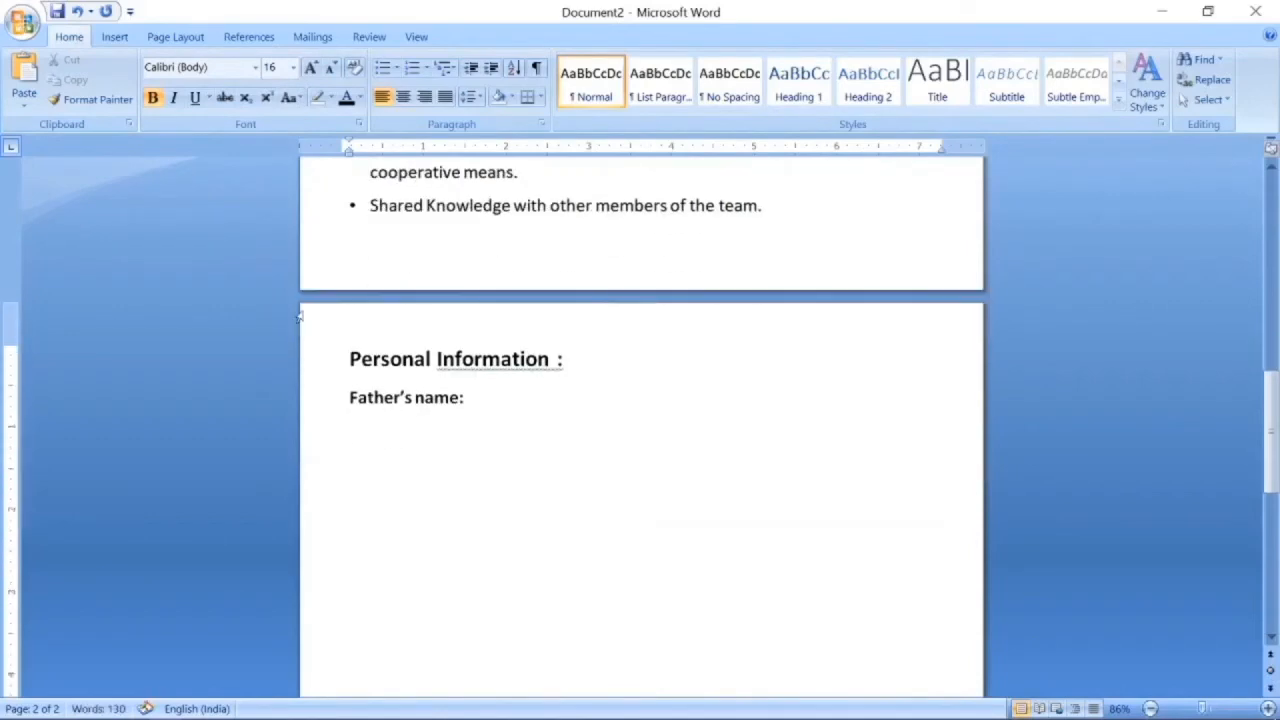
pyautogui.write('DOB')
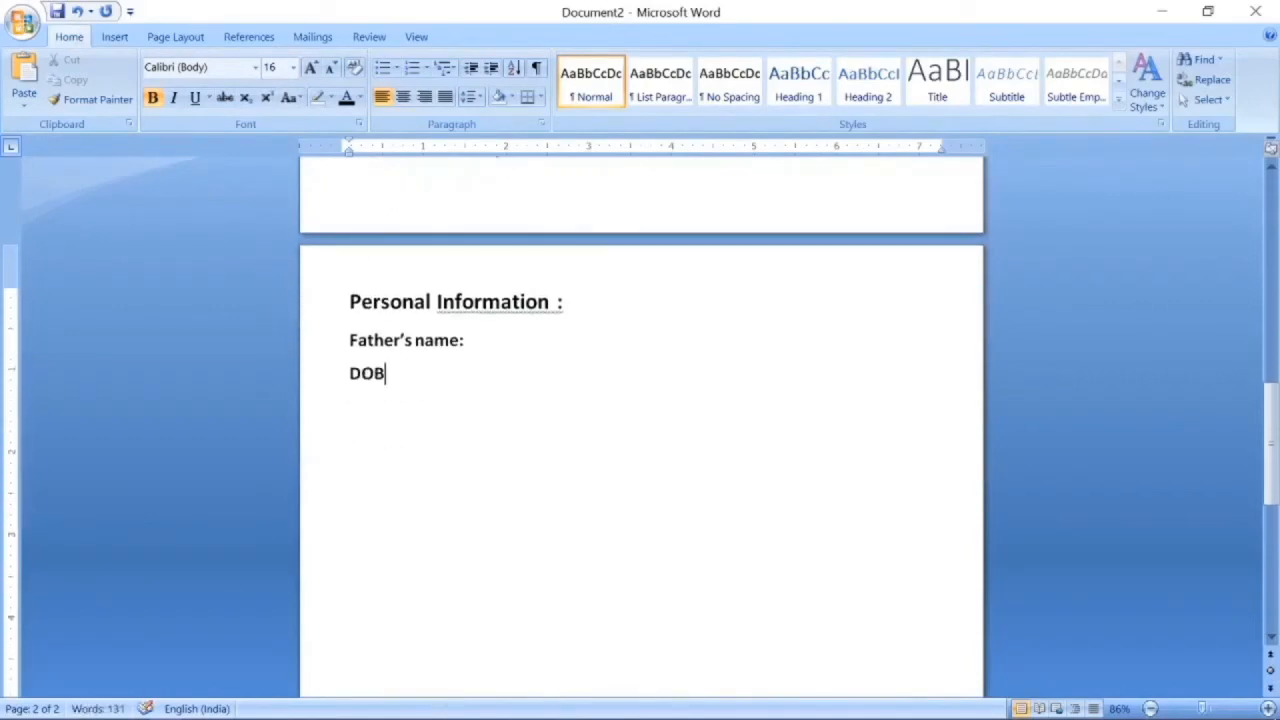
pyautogui.write('ender:')
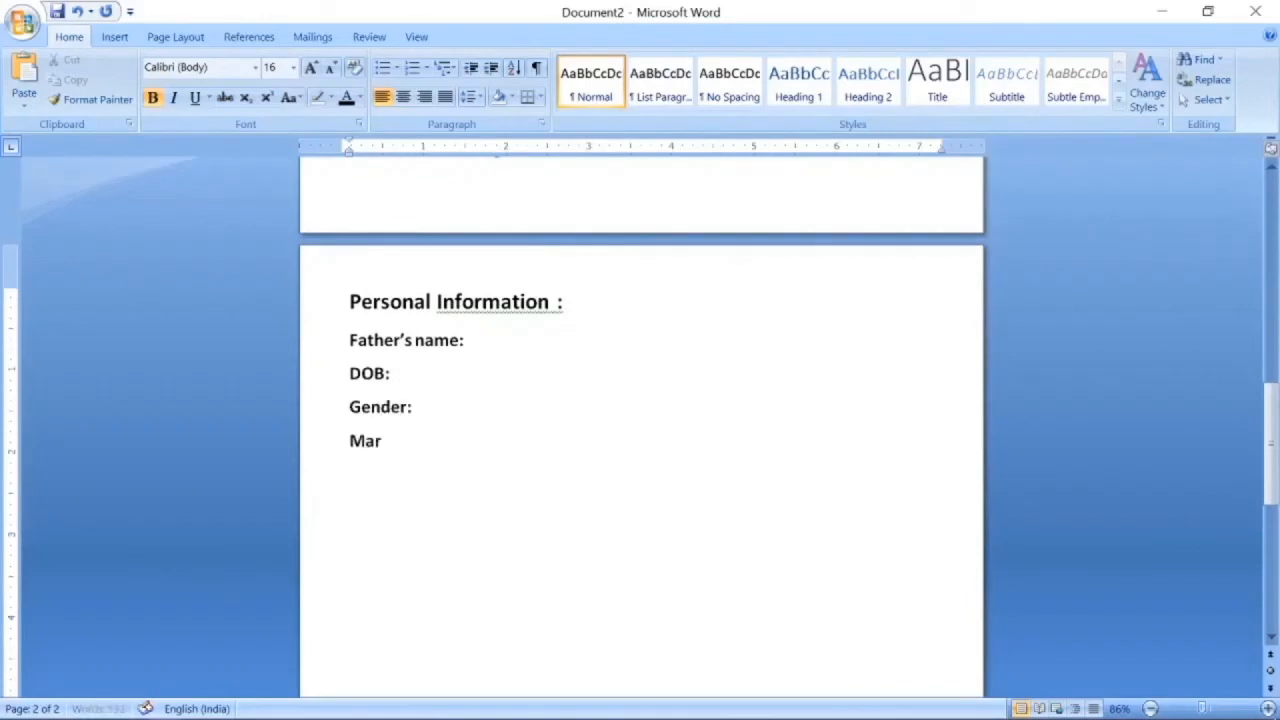
pyautogui.write('Status: Married')
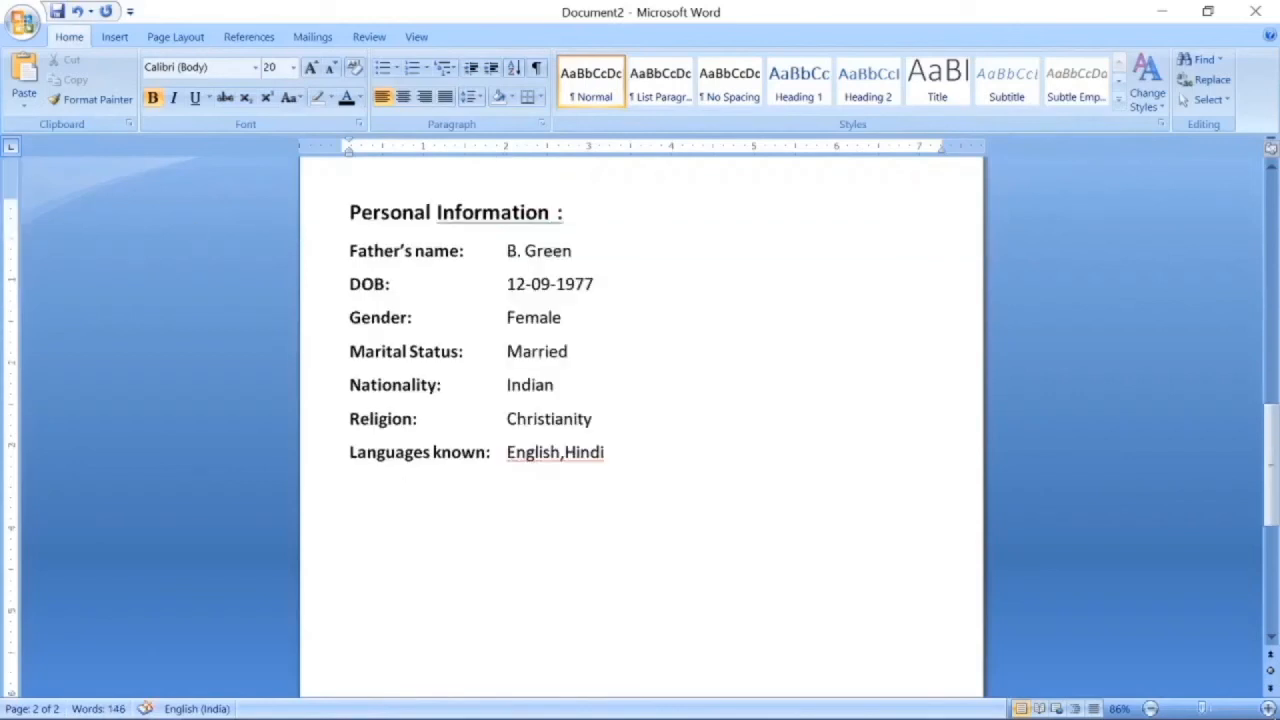
# Add the Declaration: with the candidate's bracketed name, followed by Date: and Place: lines.
pyautogui.write('DEecla')
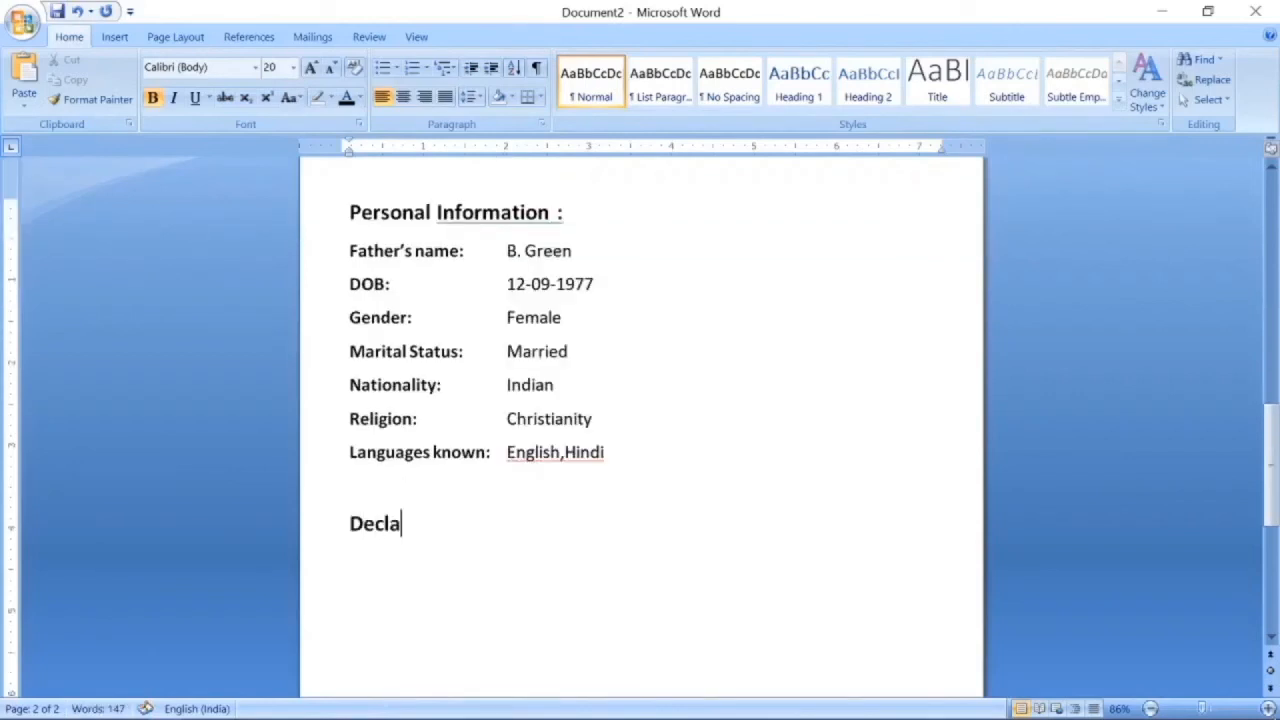
pyautogui.write('ration:')
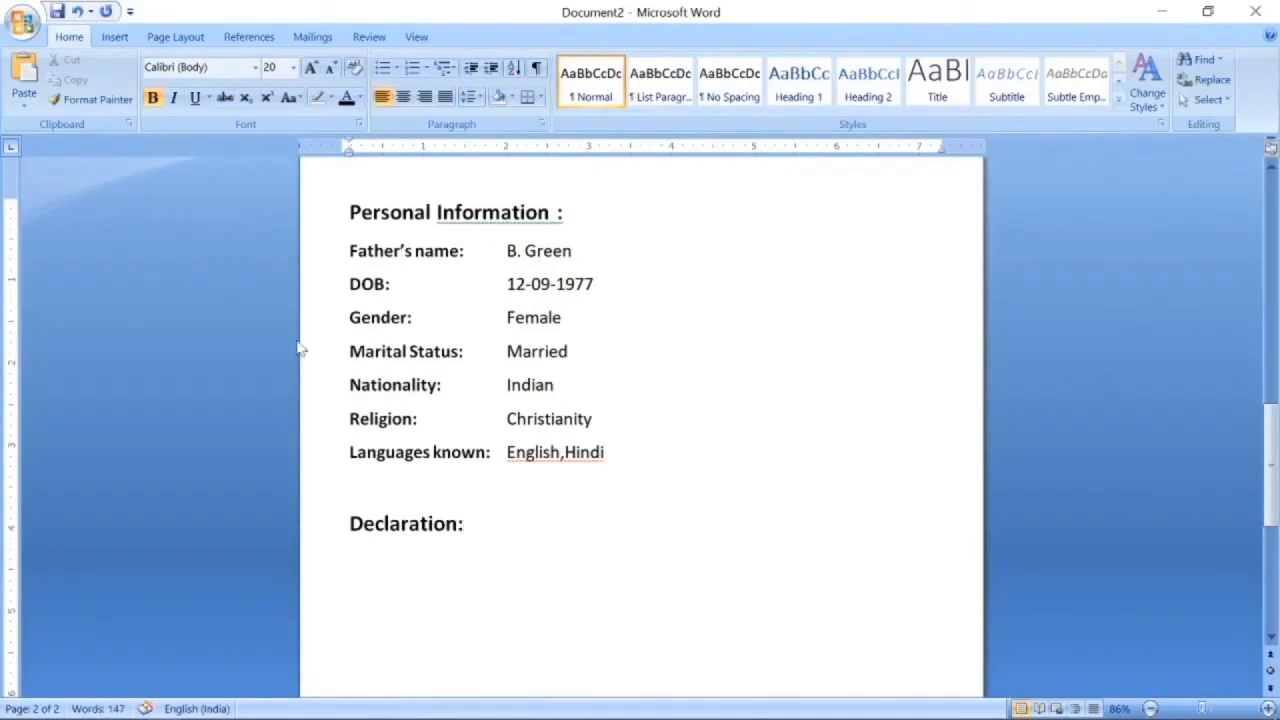
pyautogui.press('Return')
pyautogui.write('I hereby, declare that the information provided above is true to the best of my knowledge.')
pyautogui.write('che')
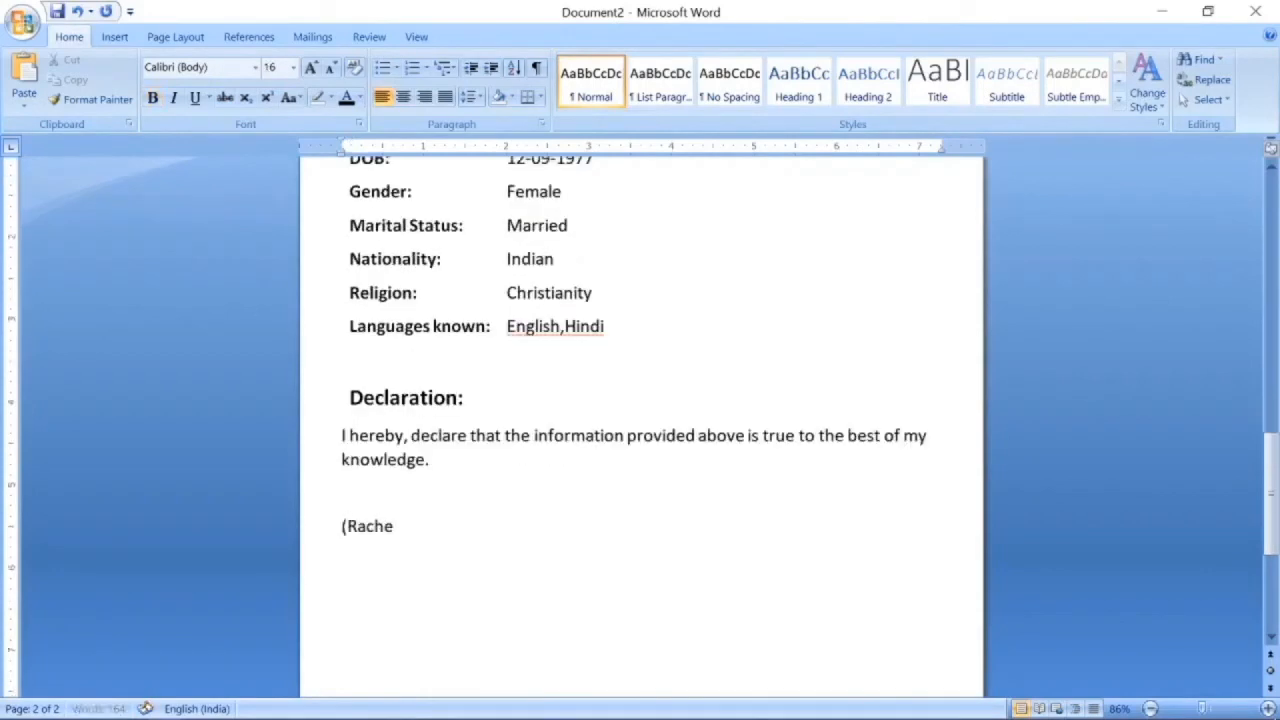
pyautogui.write('l Green)')
pyautogui.press('Return')
pyautogui.write('Date:')
pyautogui.press('Return')
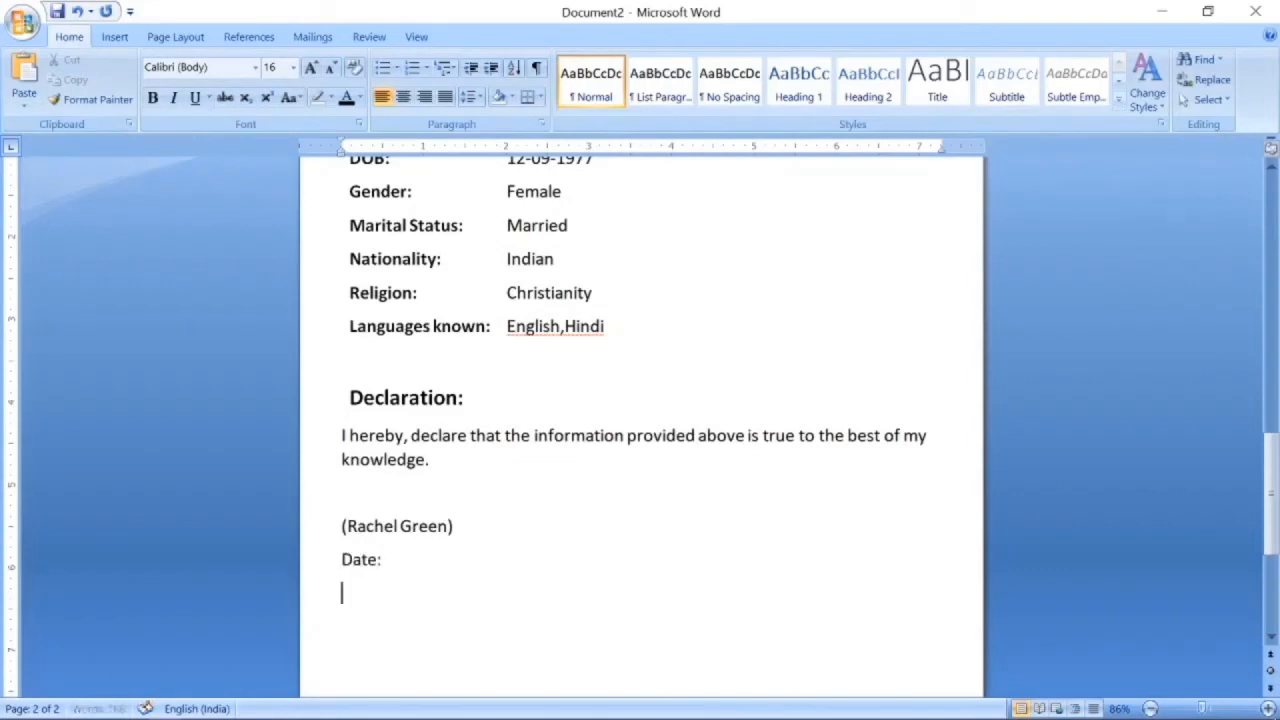
pyautogui.write('Place:')
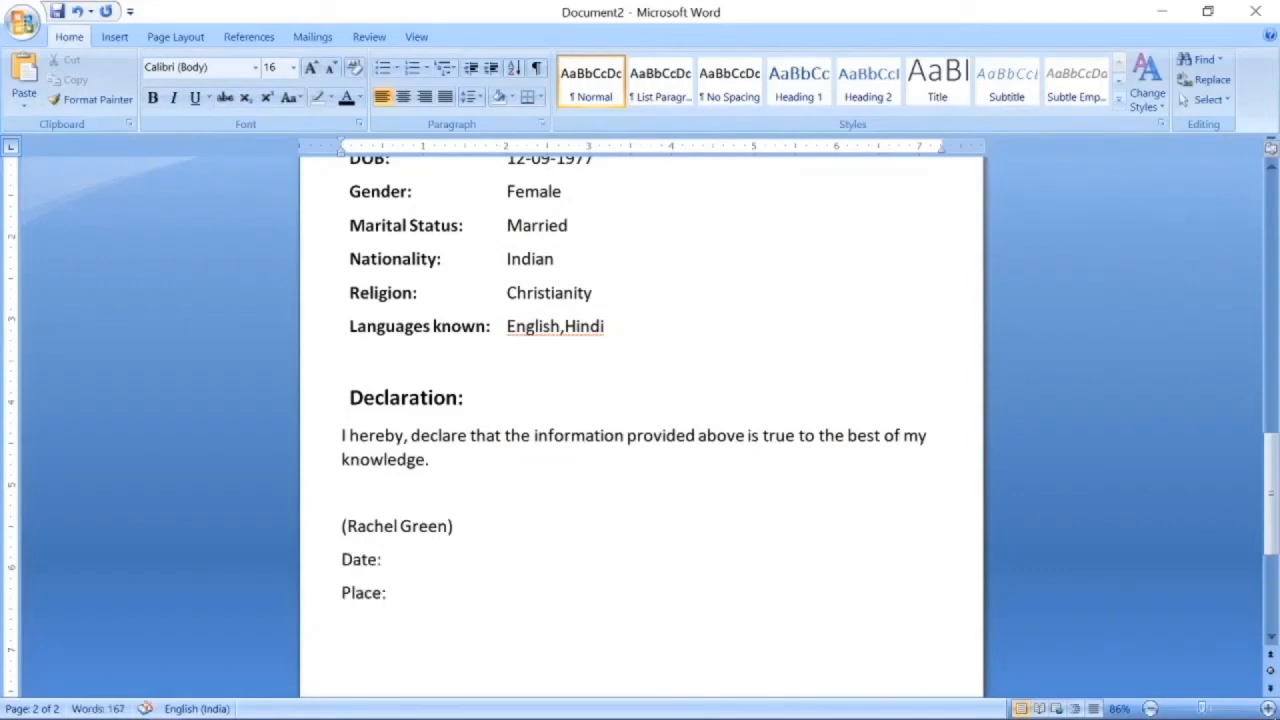
pyautogui.scroll(-4, 577, 540)
pyautogui.scroll(20, 577, 540)
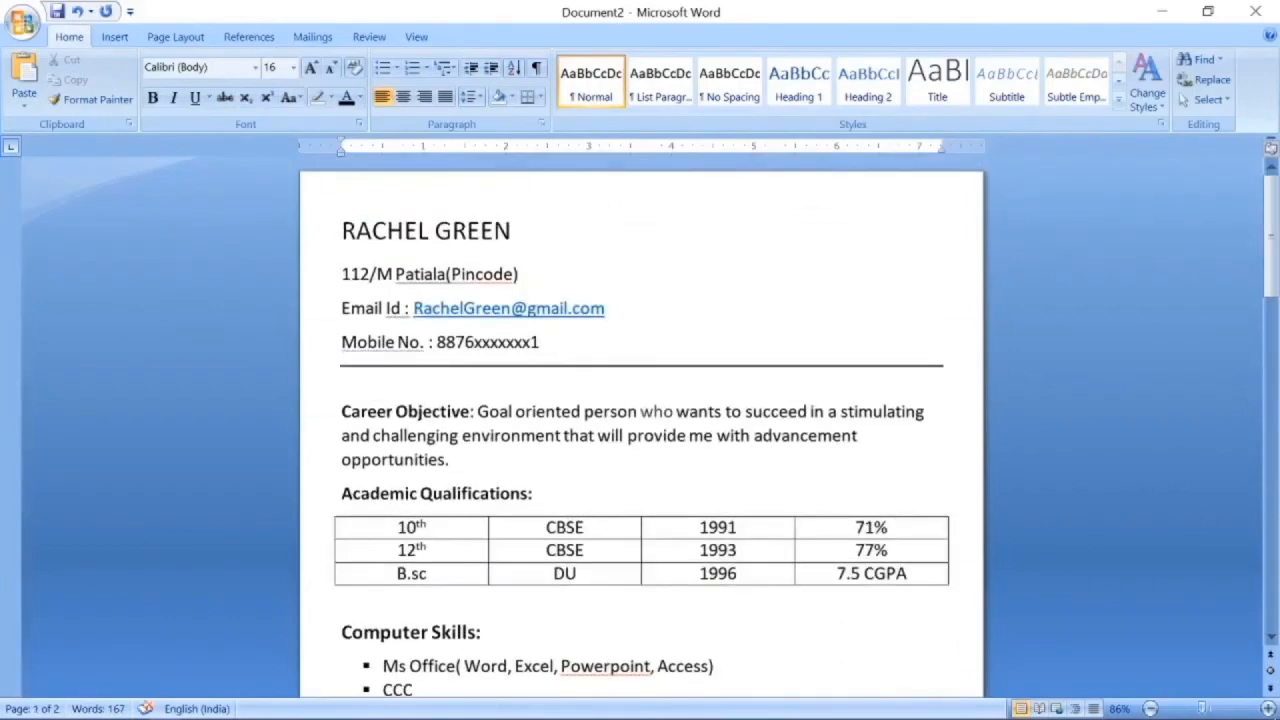
pyautogui.scroll(-10, 537, 411)
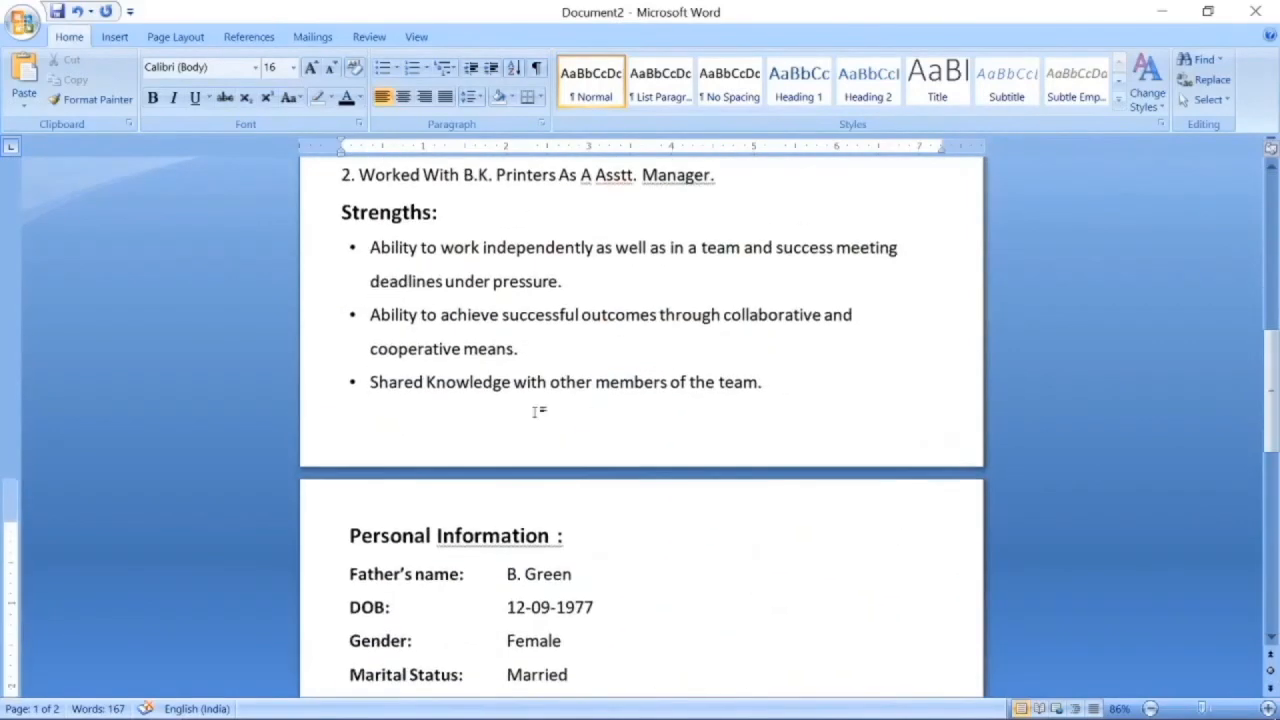
pyautogui.scroll(-10, 537, 411)
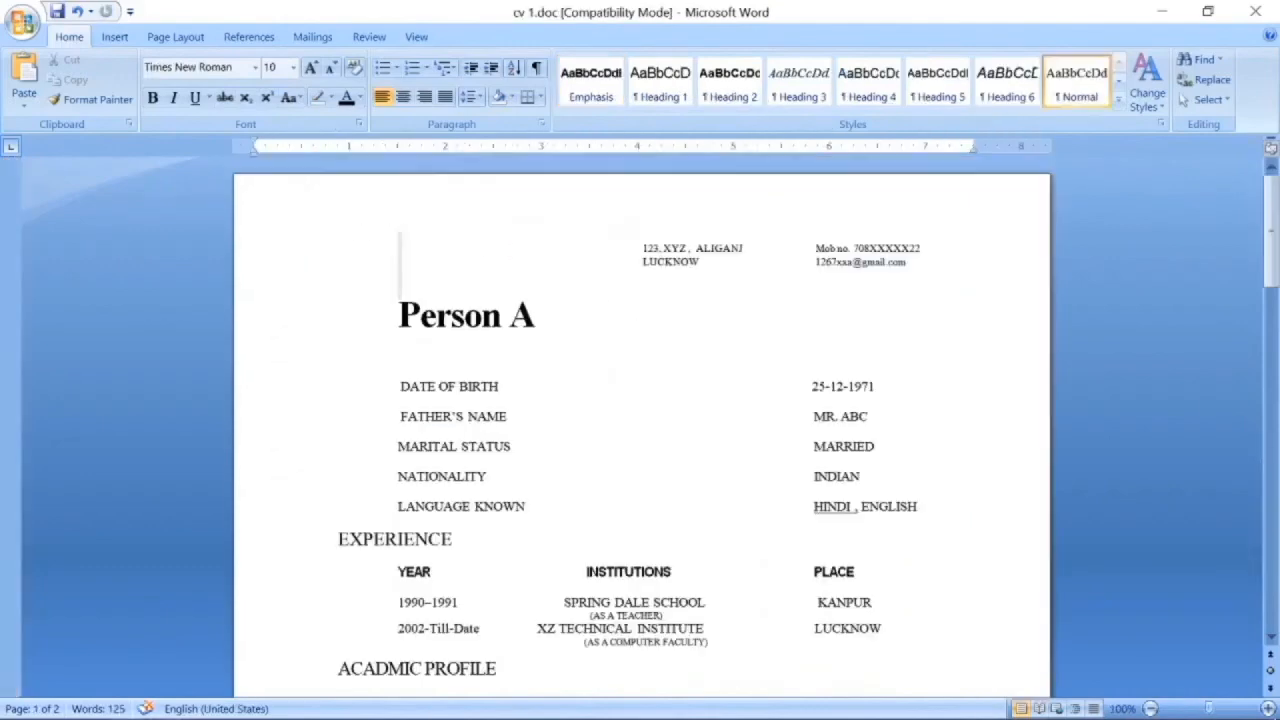
pyautogui.scroll(-3, 640, 425)
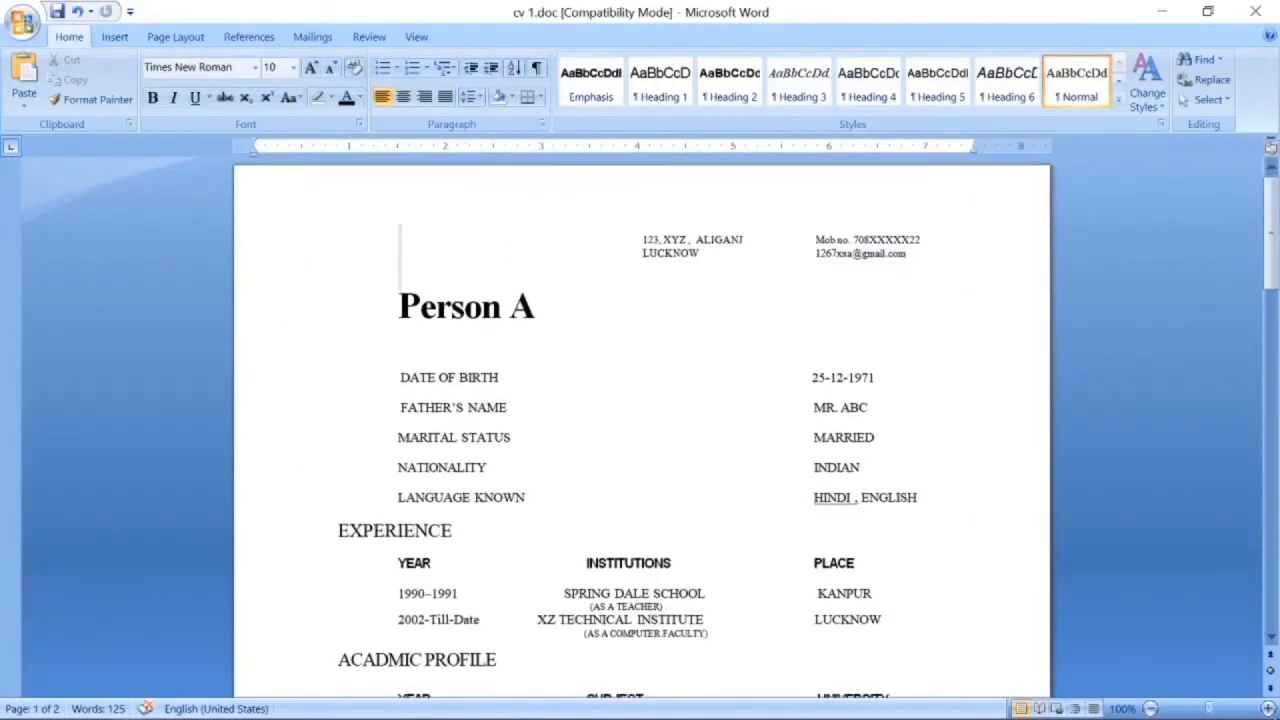
pyautogui.scroll(-4, 640, 425)
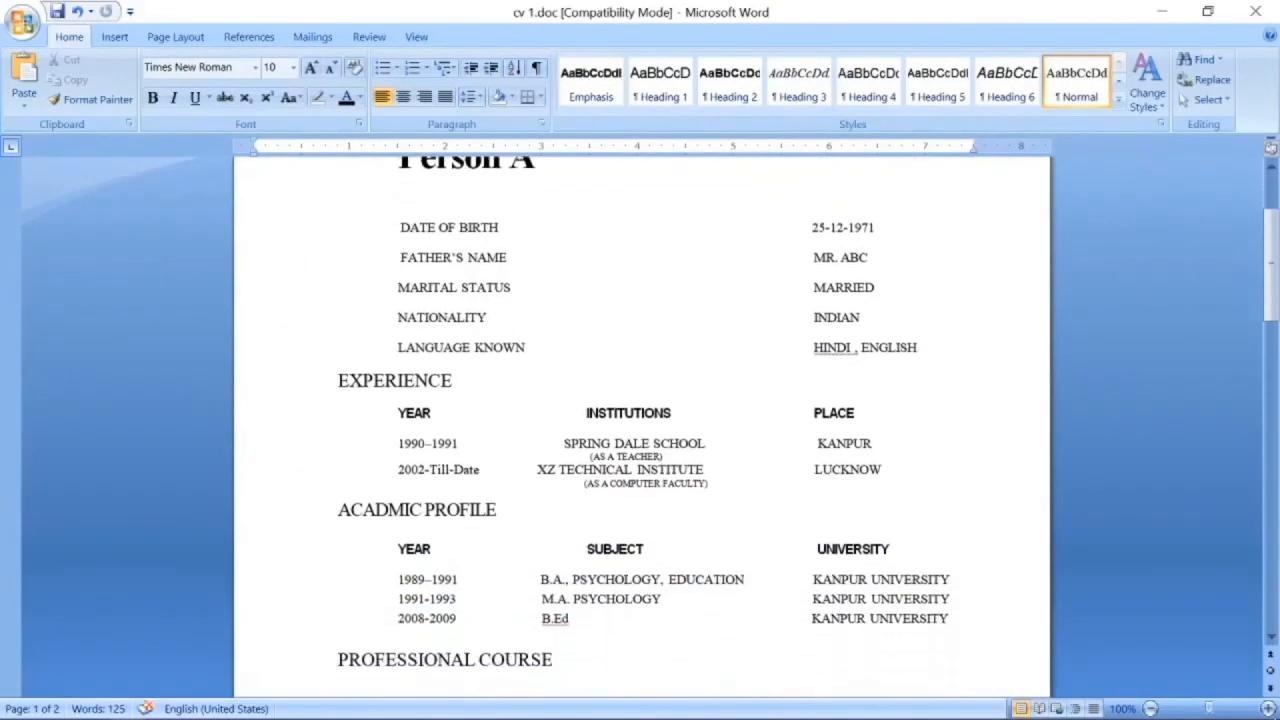
pyautogui.scroll(-4, 640, 425)
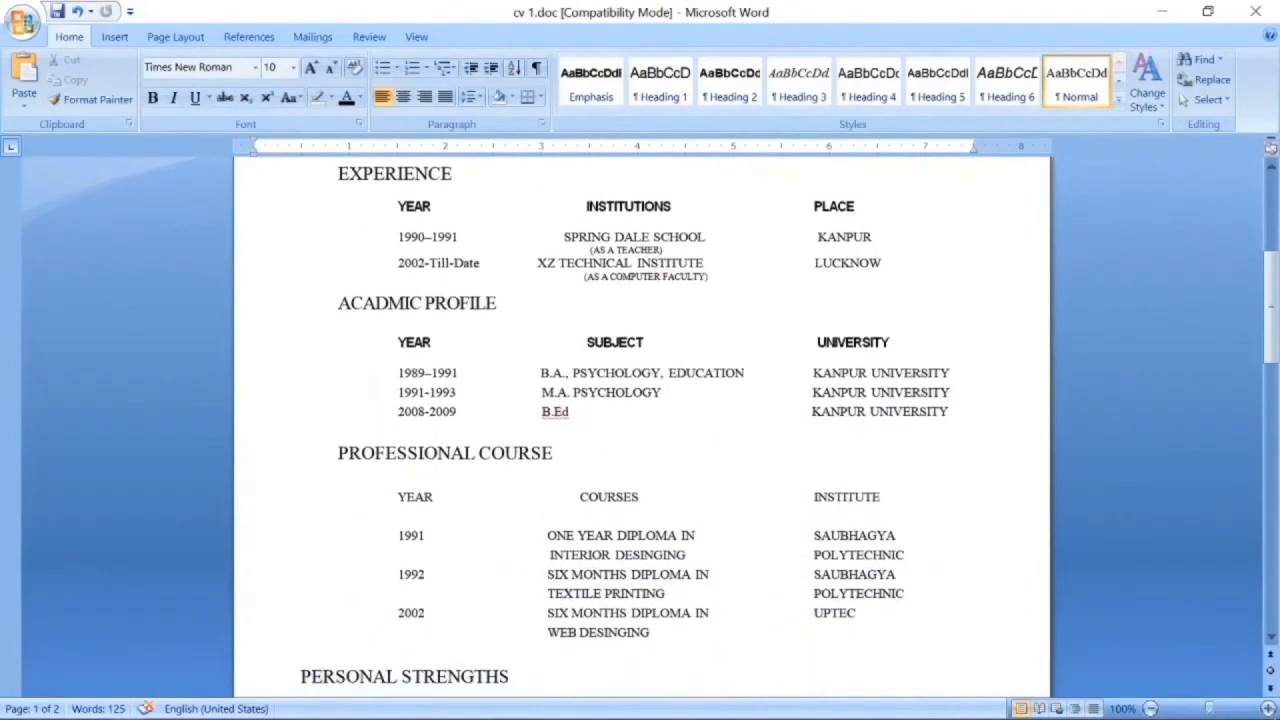
pyautogui.scroll(-2, 640, 425)
pyautogui.scroll(-3, 640, 425)
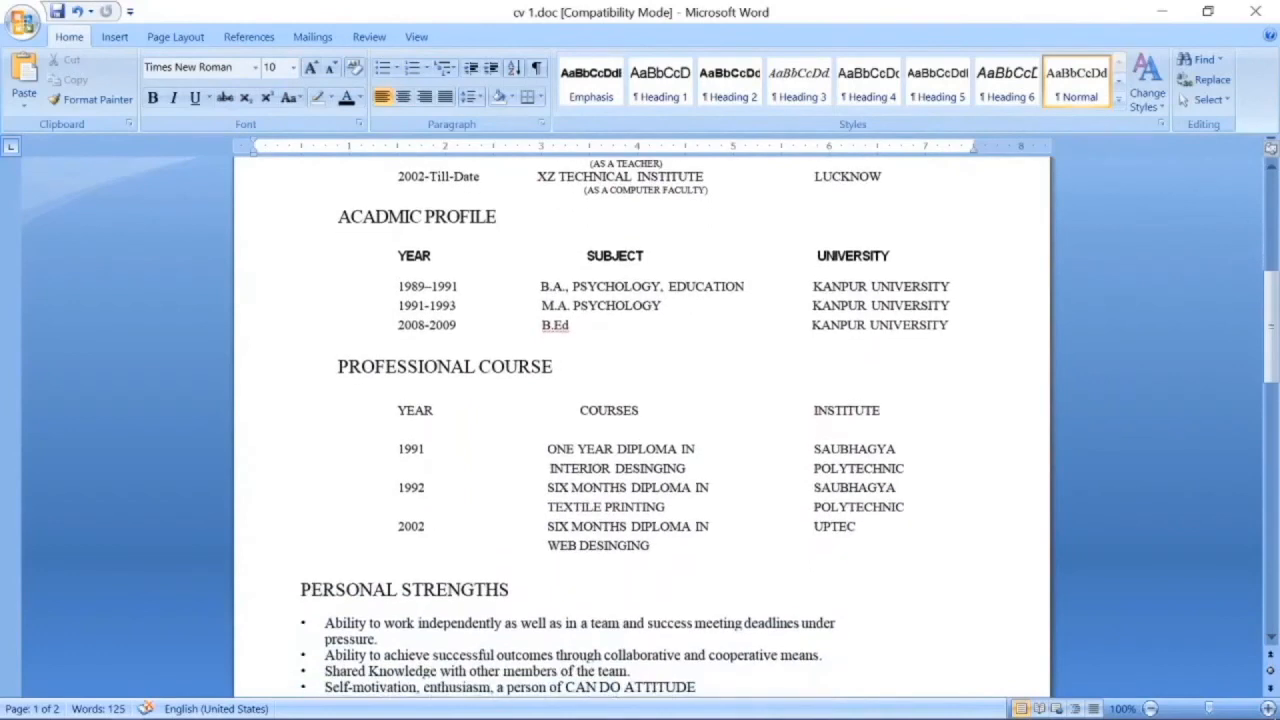
pyautogui.scroll(-5, 591, 457)
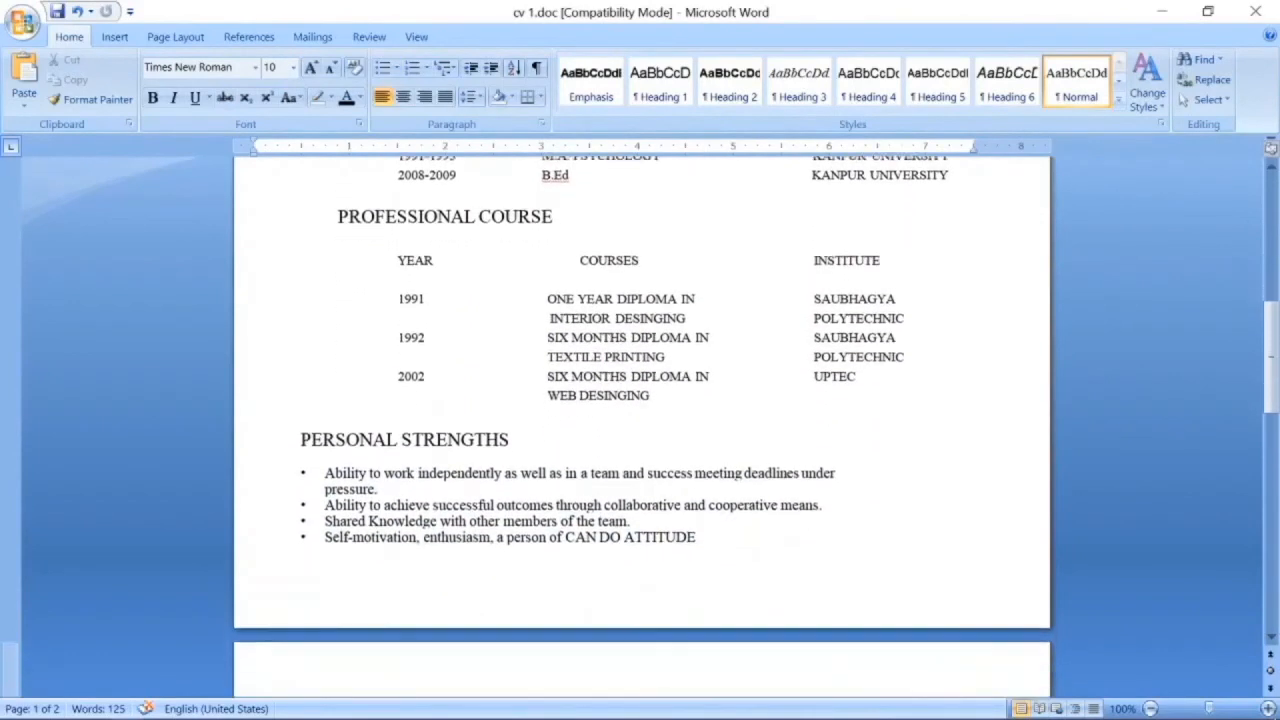
pyautogui.scroll(-3, 591, 457)
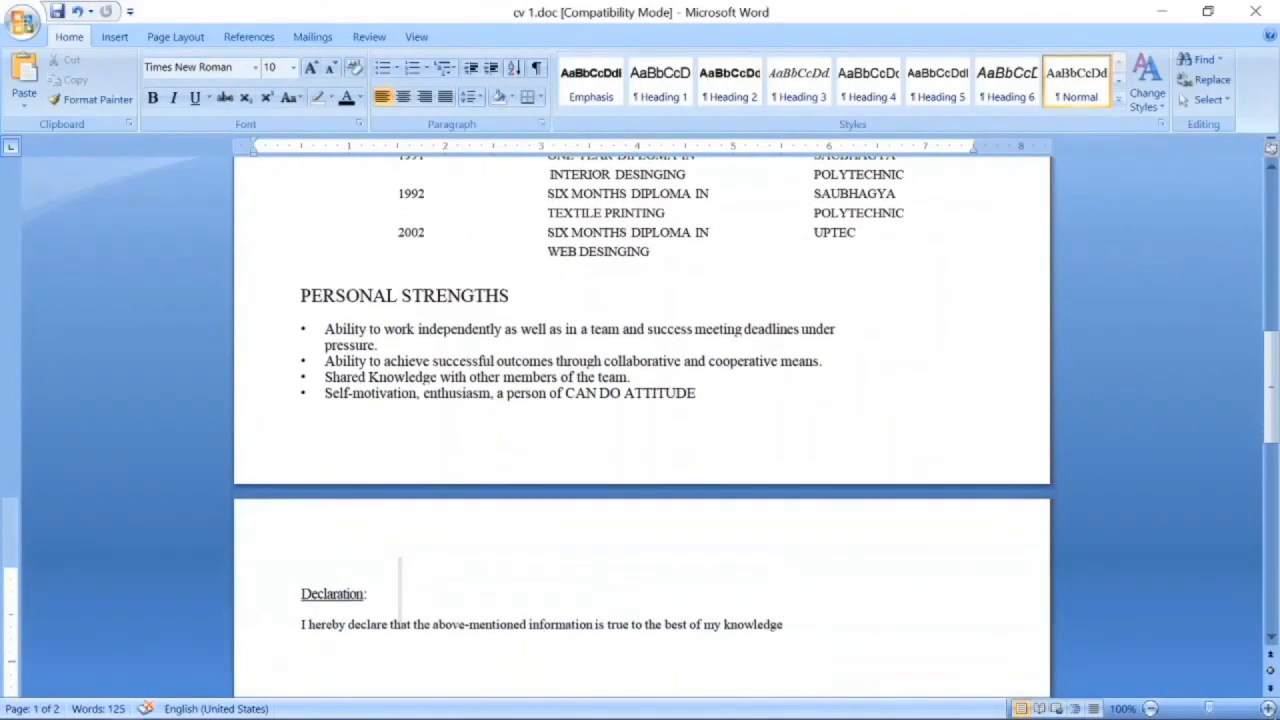
pyautogui.scroll(-6, 591, 462)
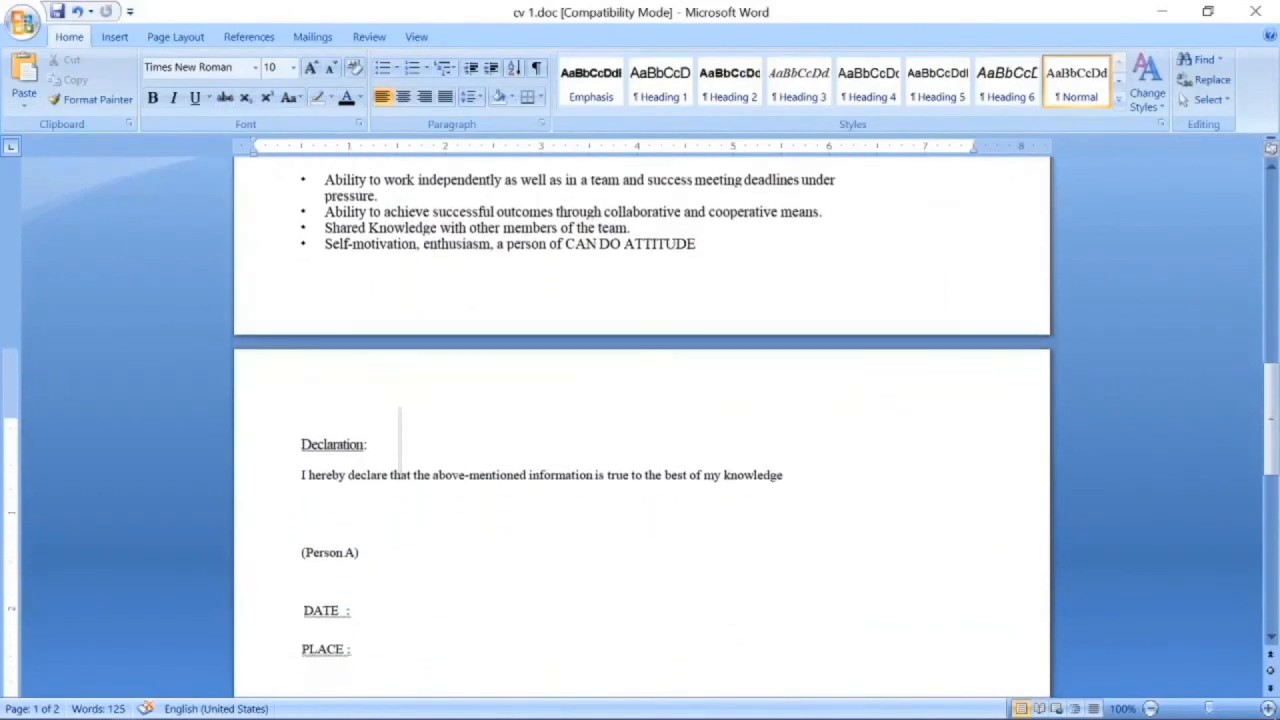
pyautogui.scroll(-1, 591, 462)
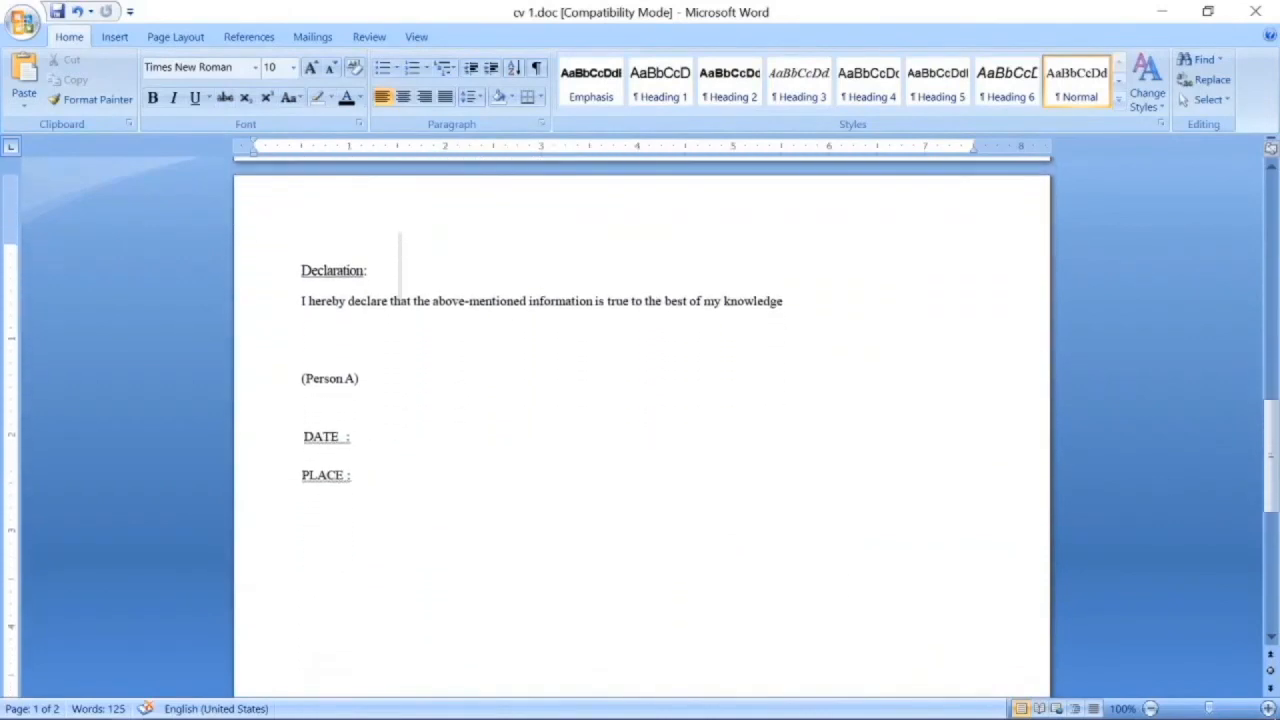
pyautogui.scroll(10, 546, 494)
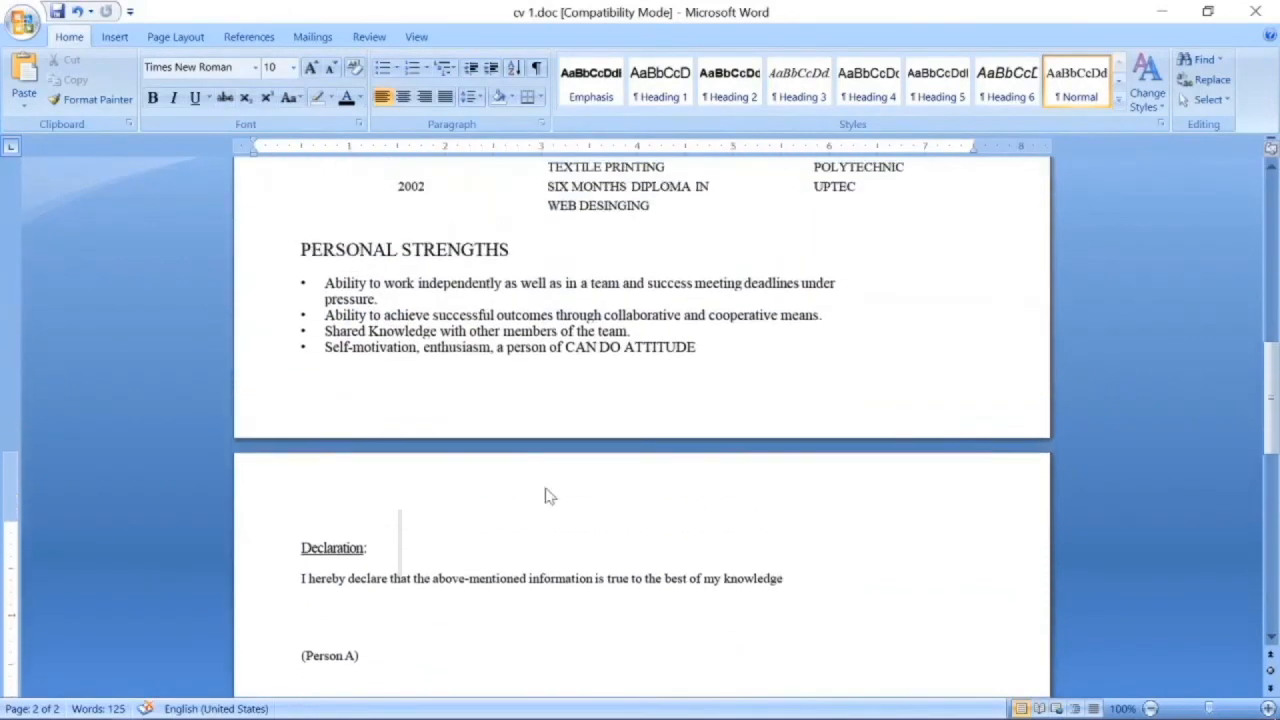
pyautogui.scroll(14, 640, 420)
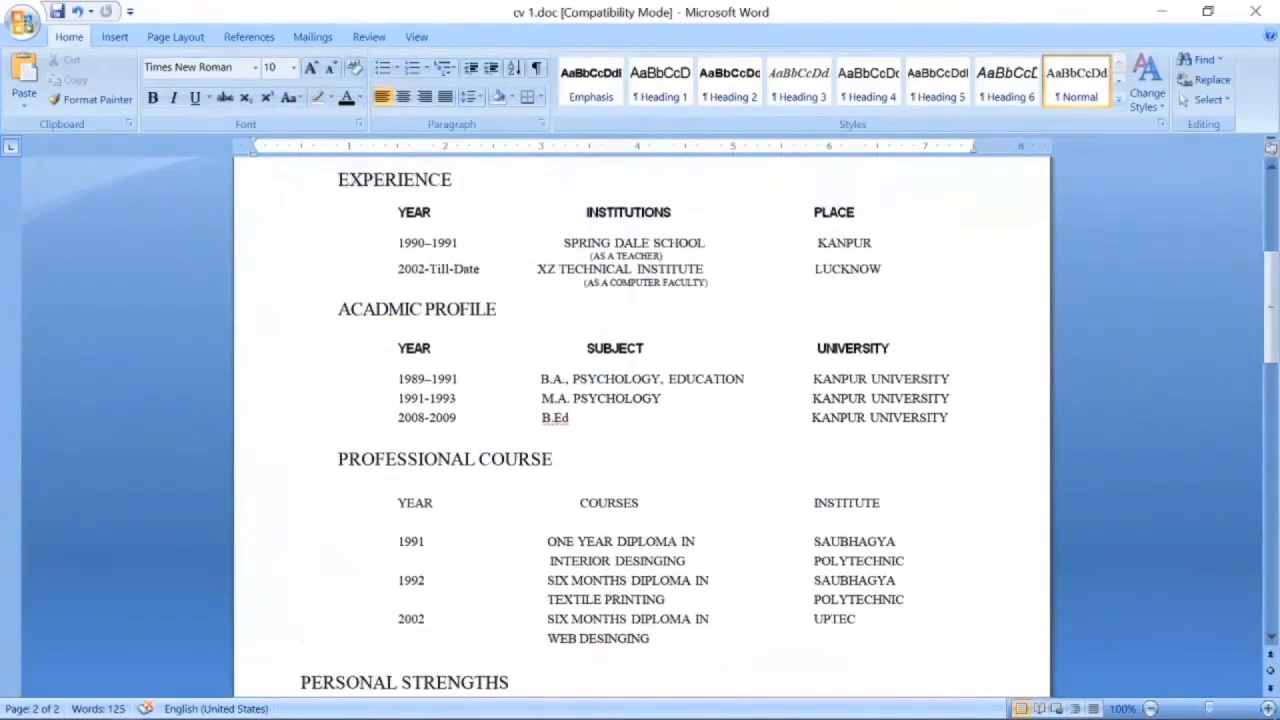
pyautogui.scroll(5, 545, 487)
pyautogui.keyDown('ctrl'); pyautogui.scroll(-7, 545, 487); pyautogui.keyUp('ctrl')
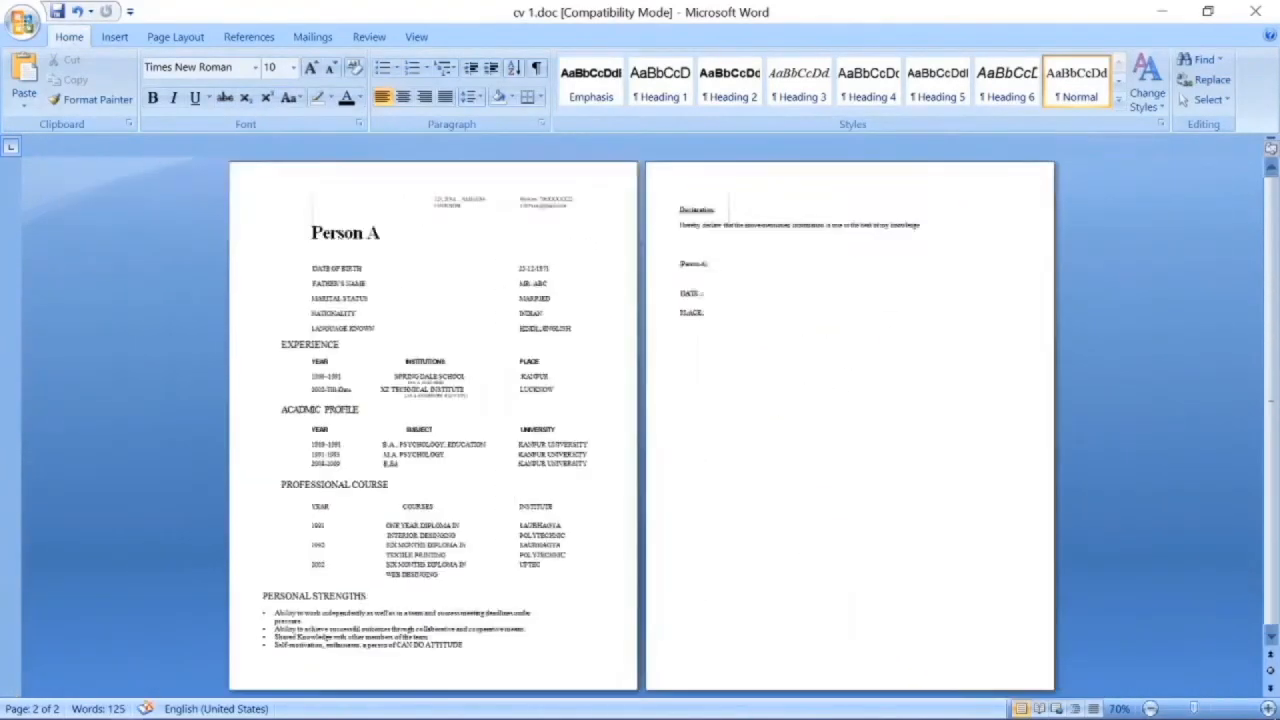
pyautogui.keyDown('ctrl'); pyautogui.scroll(2, 545, 487); pyautogui.keyUp('ctrl')
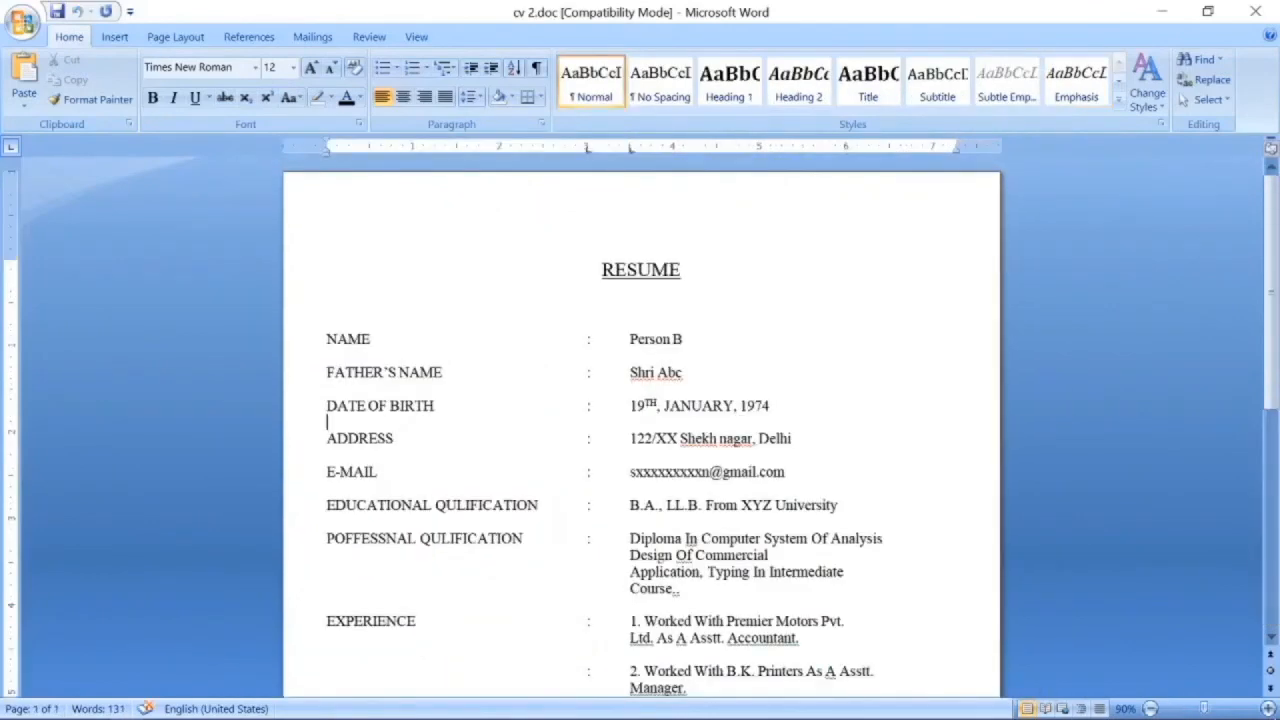
pyautogui.scroll(-2, 640, 430)
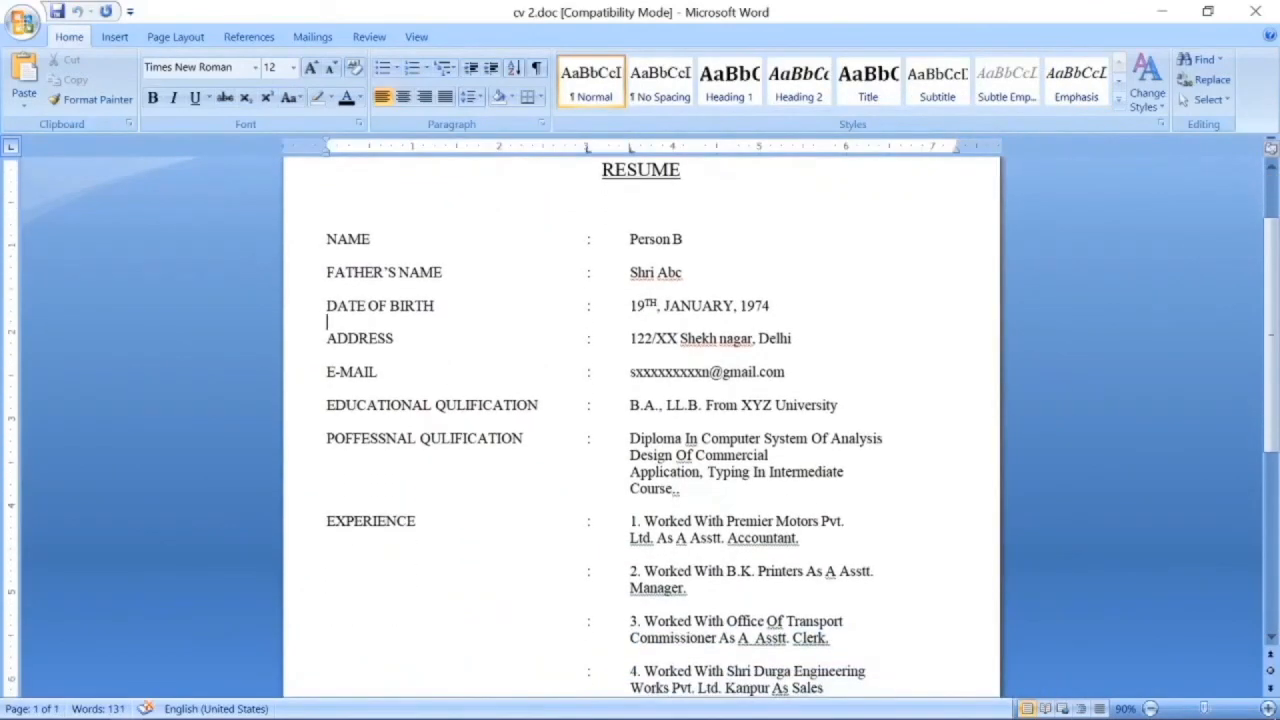
pyautogui.scroll(-2, 640, 430)
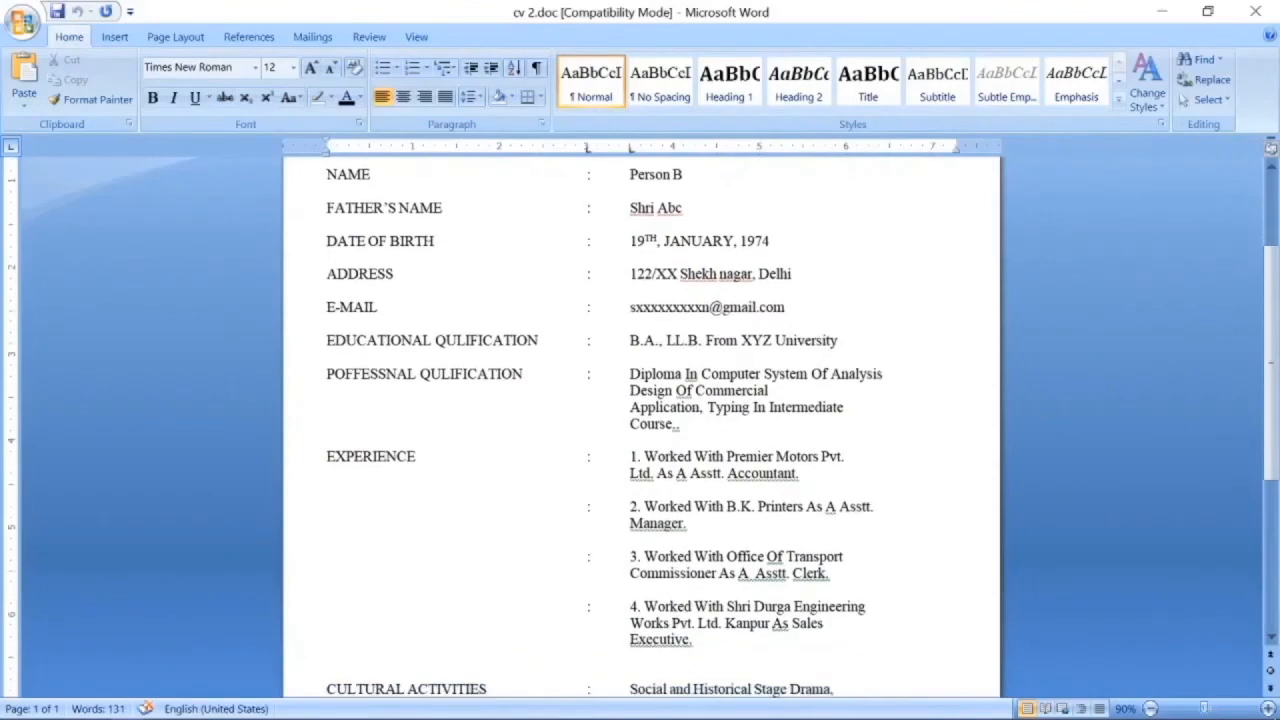
pyautogui.scroll(-2, 640, 430)
pyautogui.scroll(-3, 640, 420)
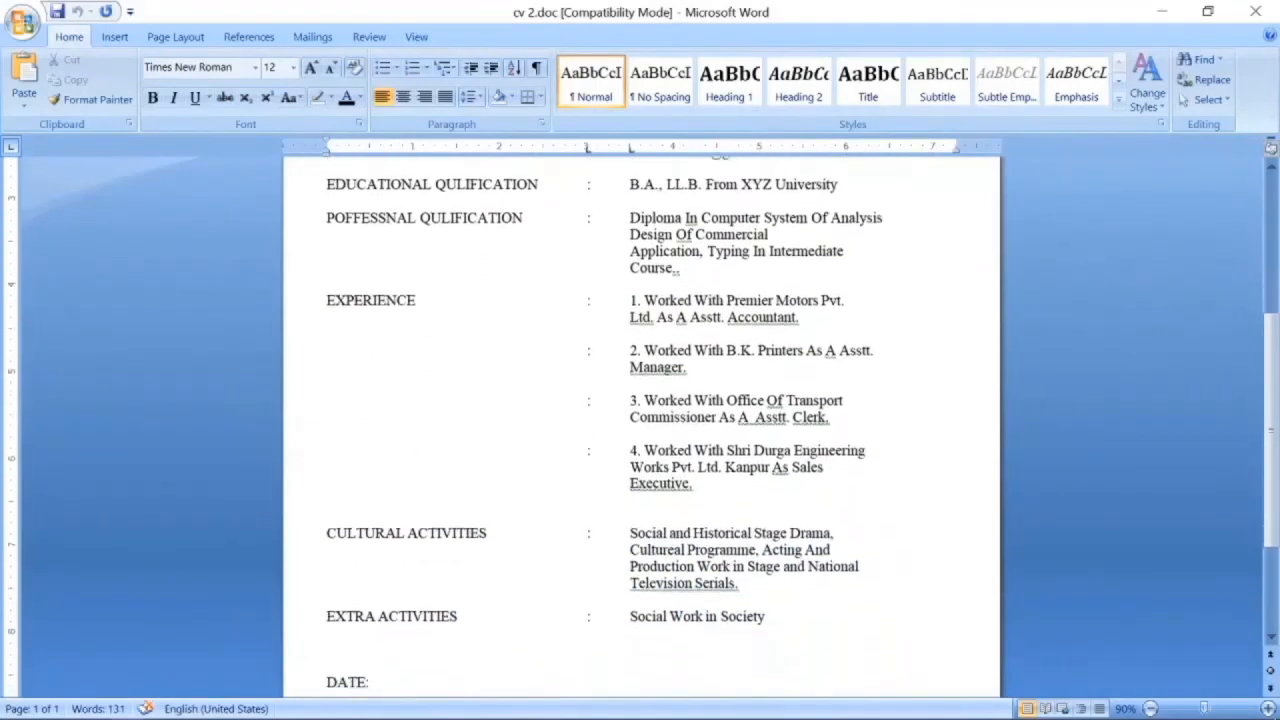
pyautogui.scroll(-2, 640, 420)
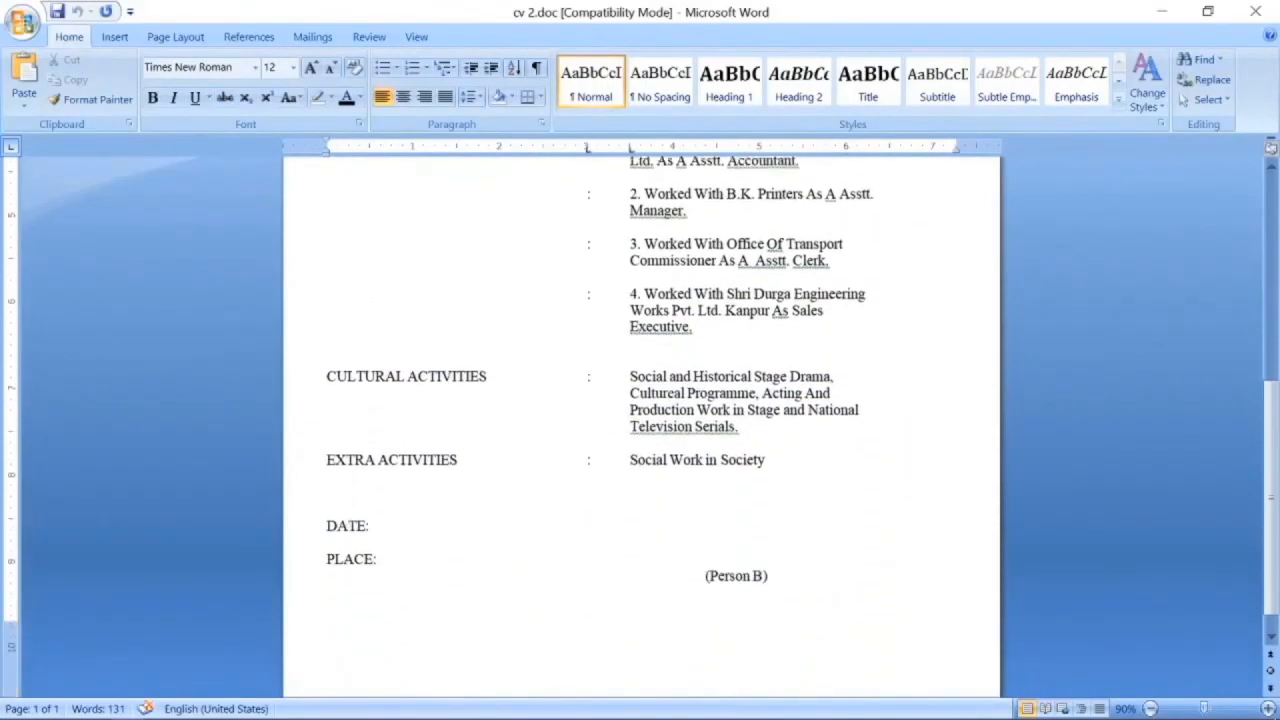
pyautogui.scroll(8, 640, 420)
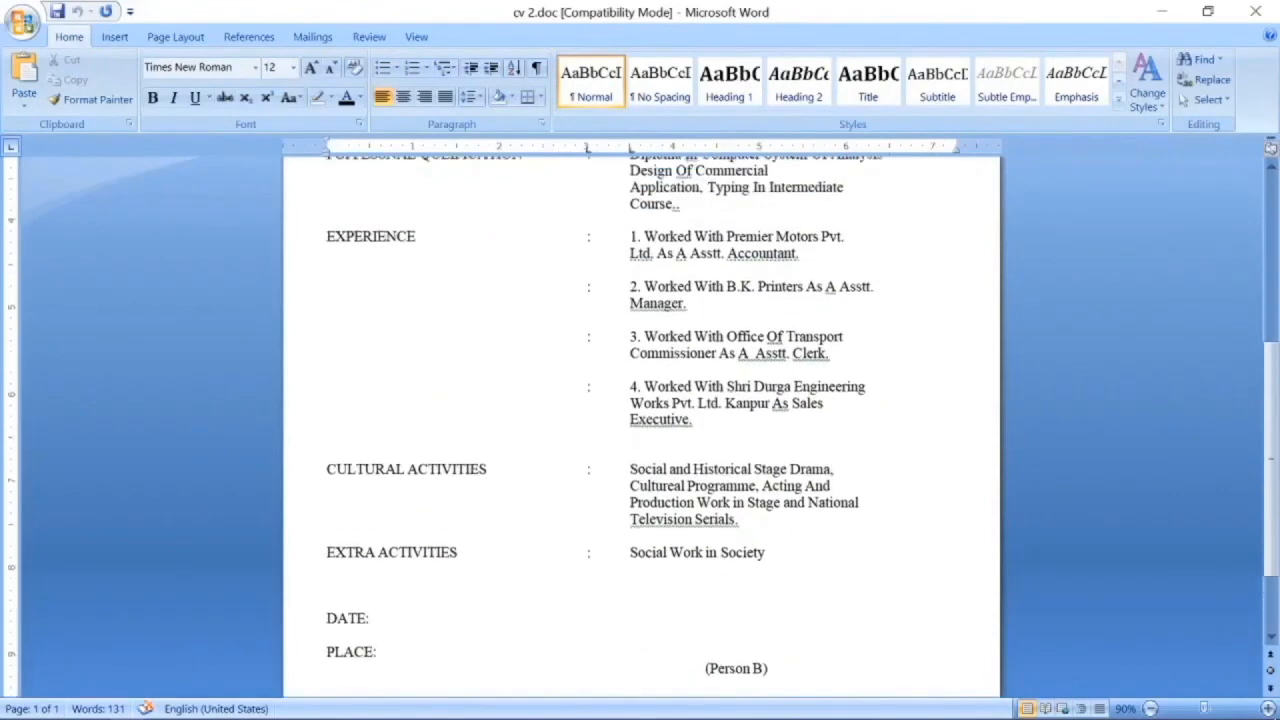
pyautogui.scroll(3, 640, 420)
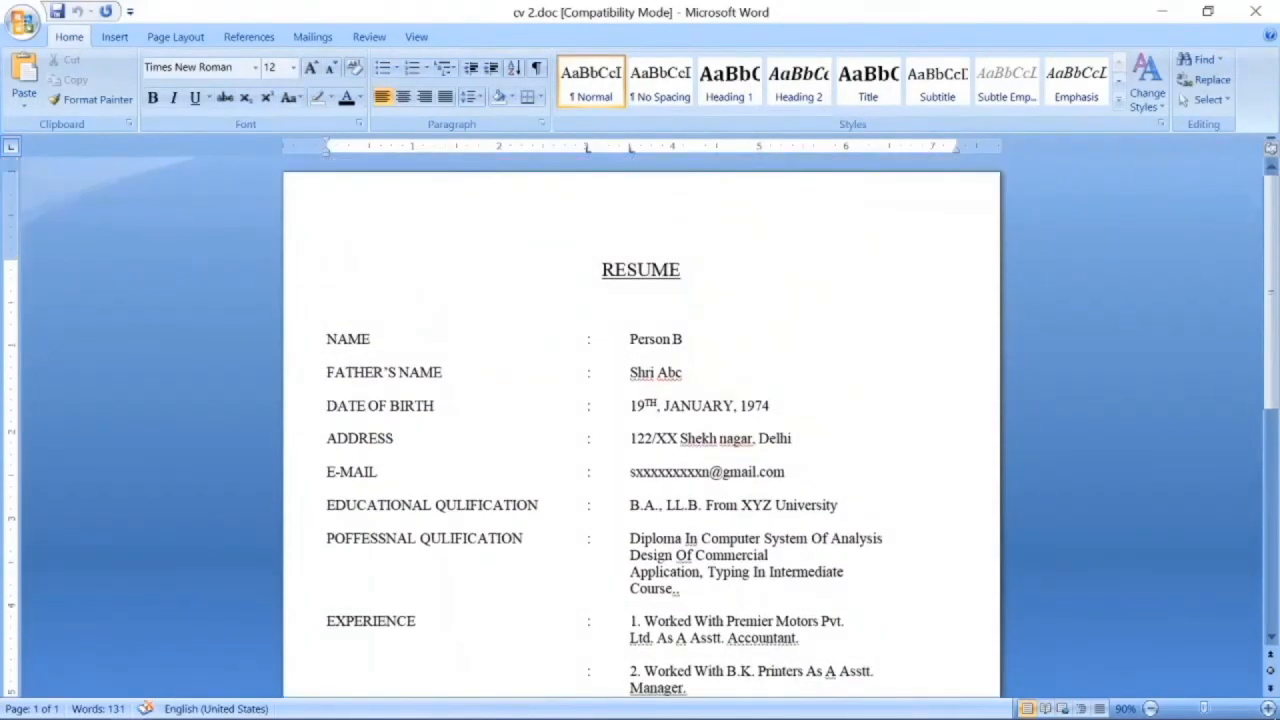
pyautogui.scroll(-2, 698, 418)
pyautogui.scroll(-5, 667, 445)
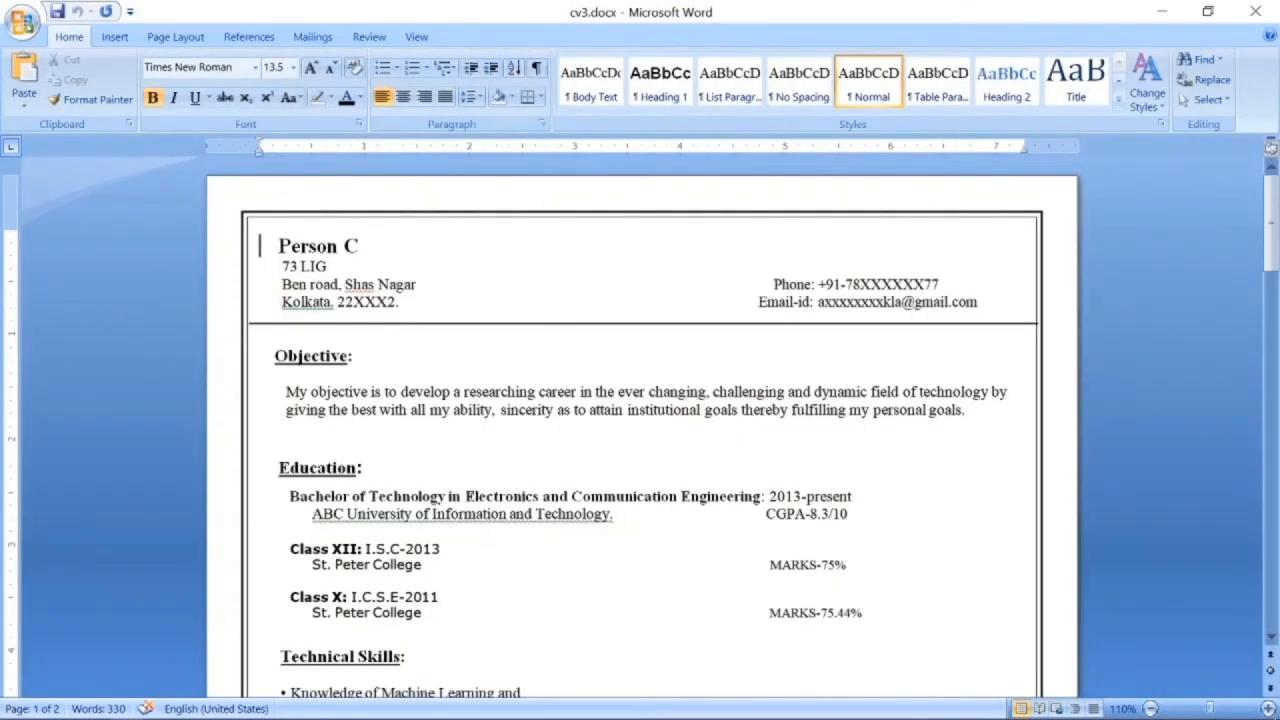
# Scroll through both pages of the cv3.docx sample résumé down to its Declaration.
pyautogui.scroll(-3, 642, 428)
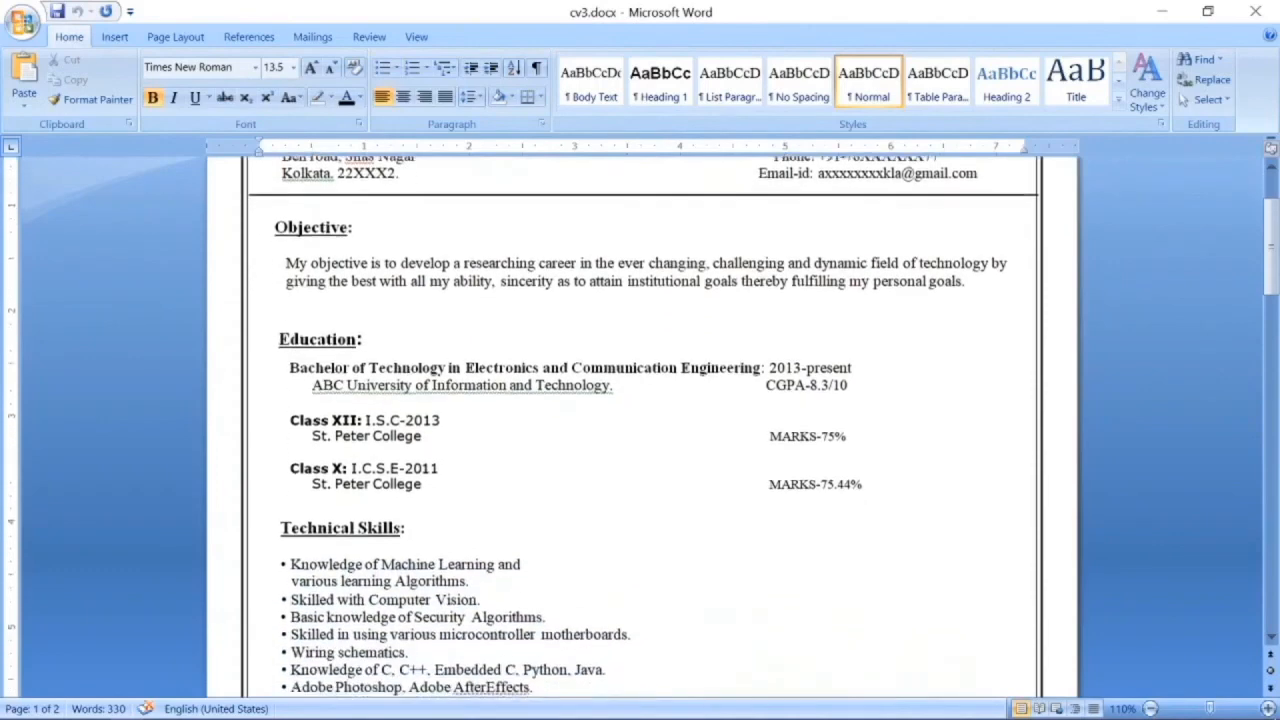
pyautogui.scroll(-5, 642, 428)
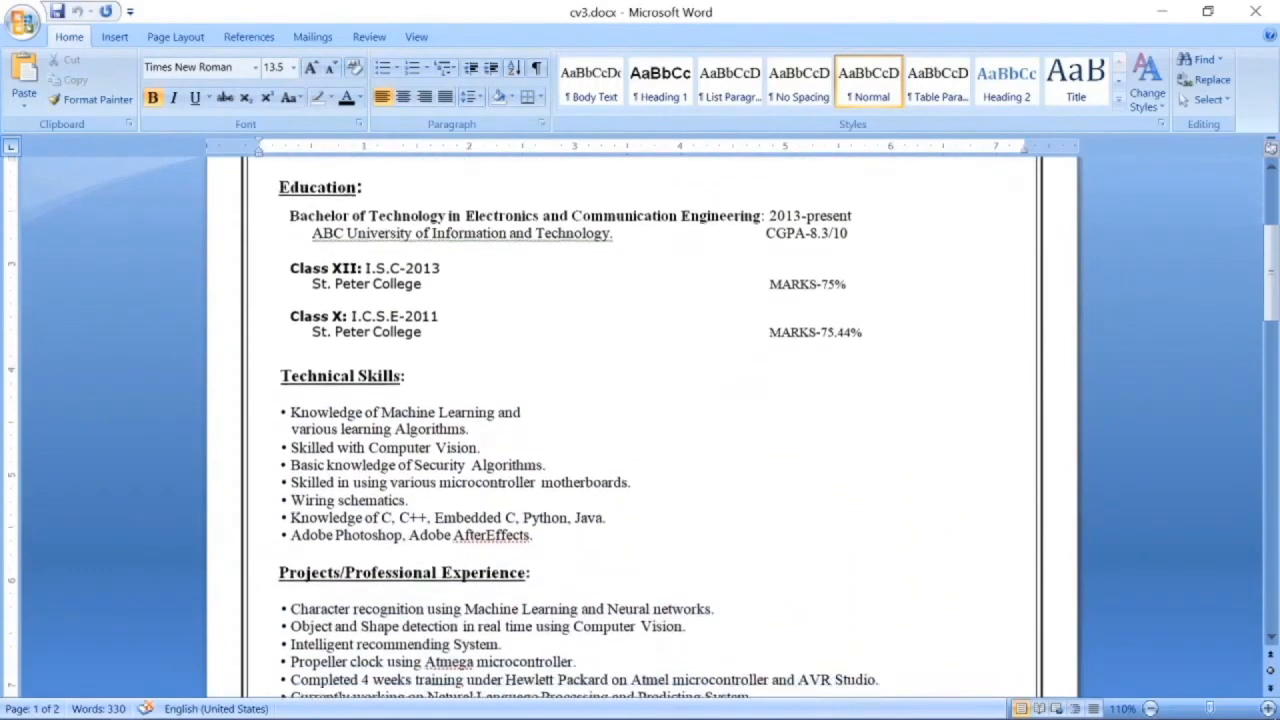
pyautogui.scroll(-4, 642, 428)
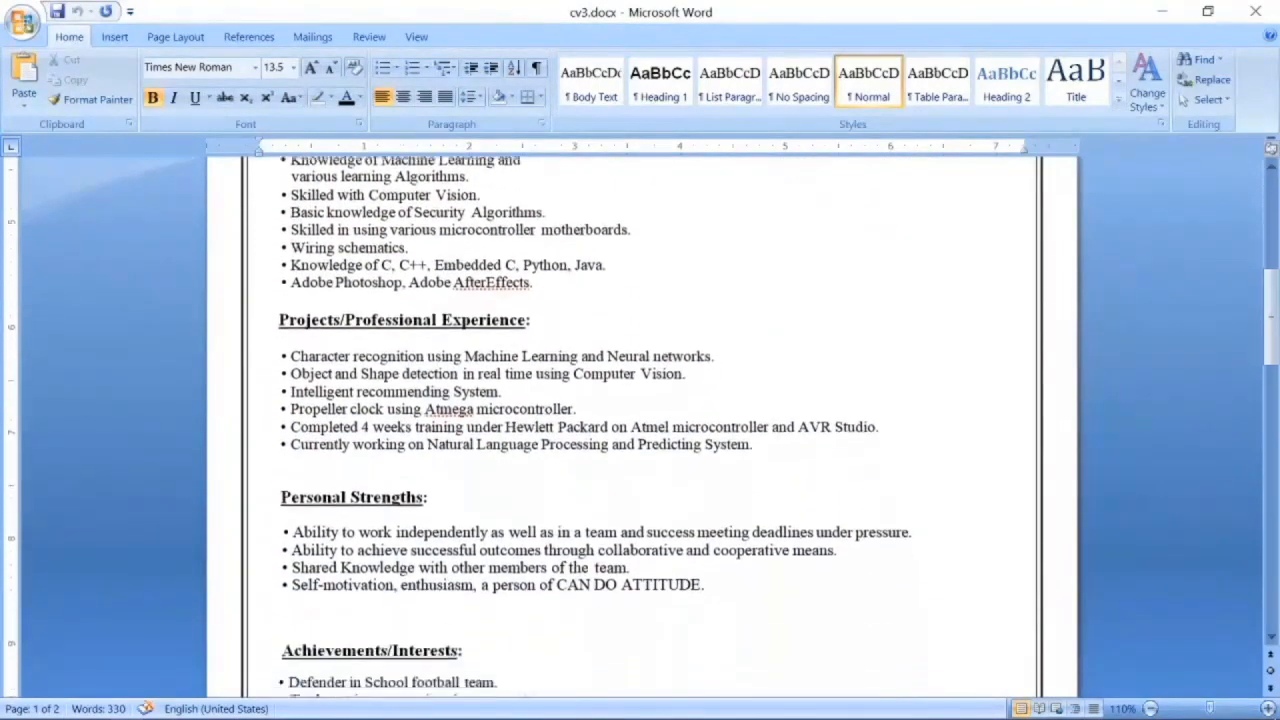
pyautogui.scroll(-6, 642, 428)
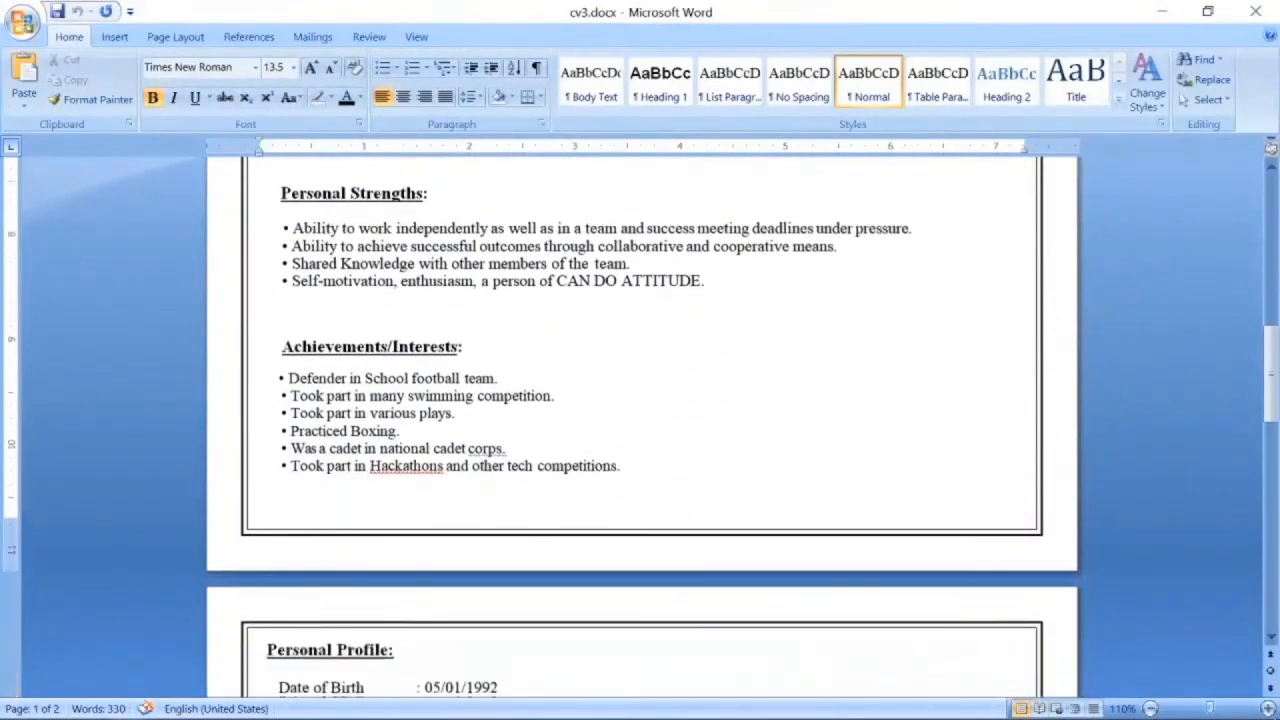
pyautogui.scroll(-8, 642, 428)
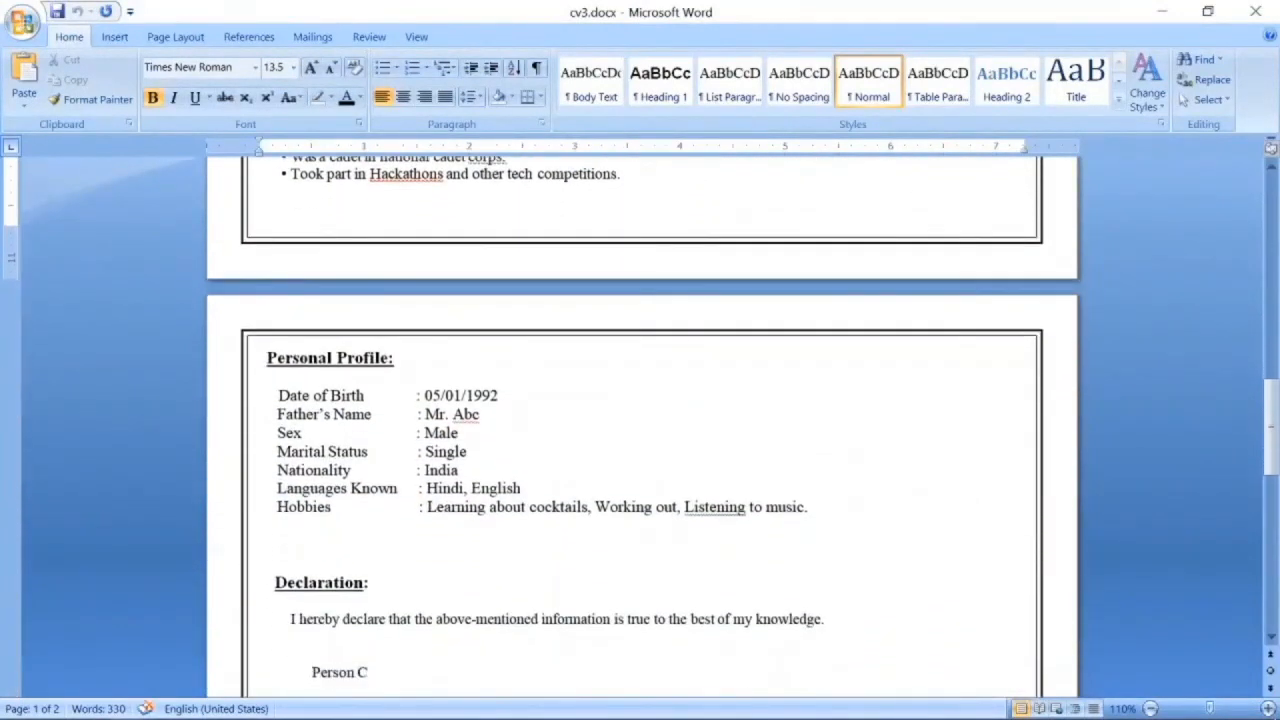
pyautogui.scroll(-3, 642, 428)
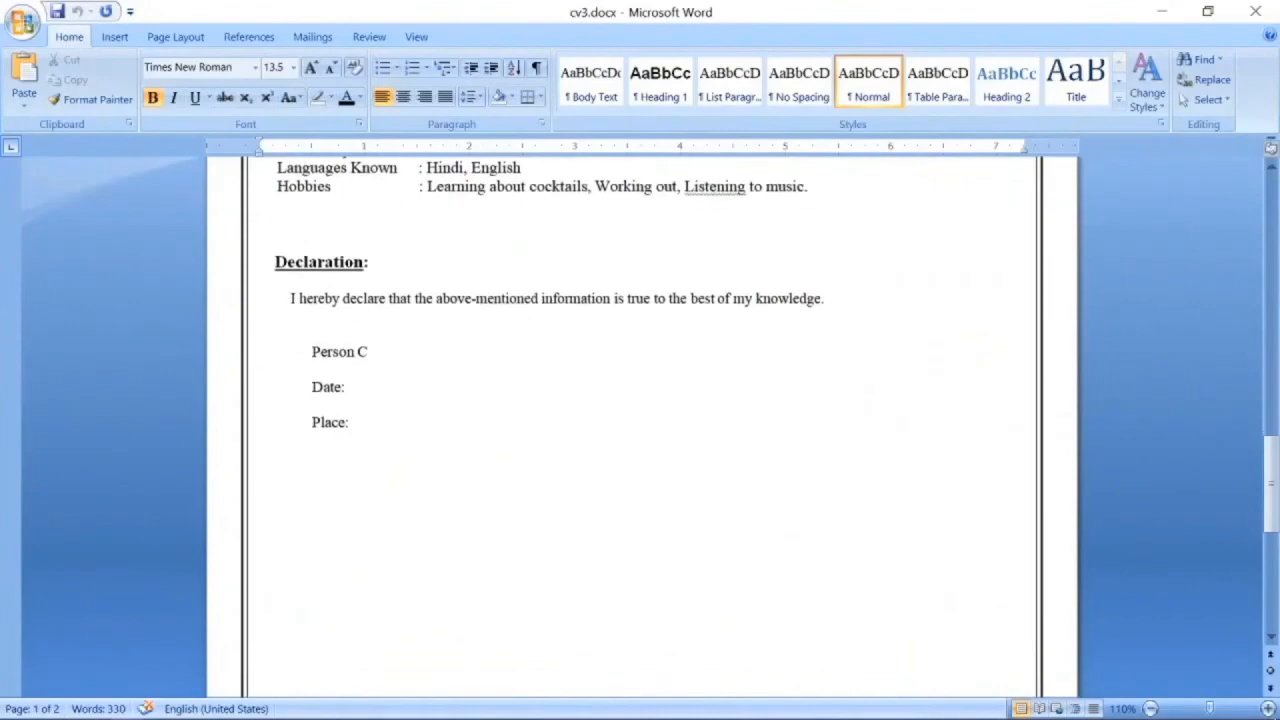
pyautogui.scroll(20, 664, 418)
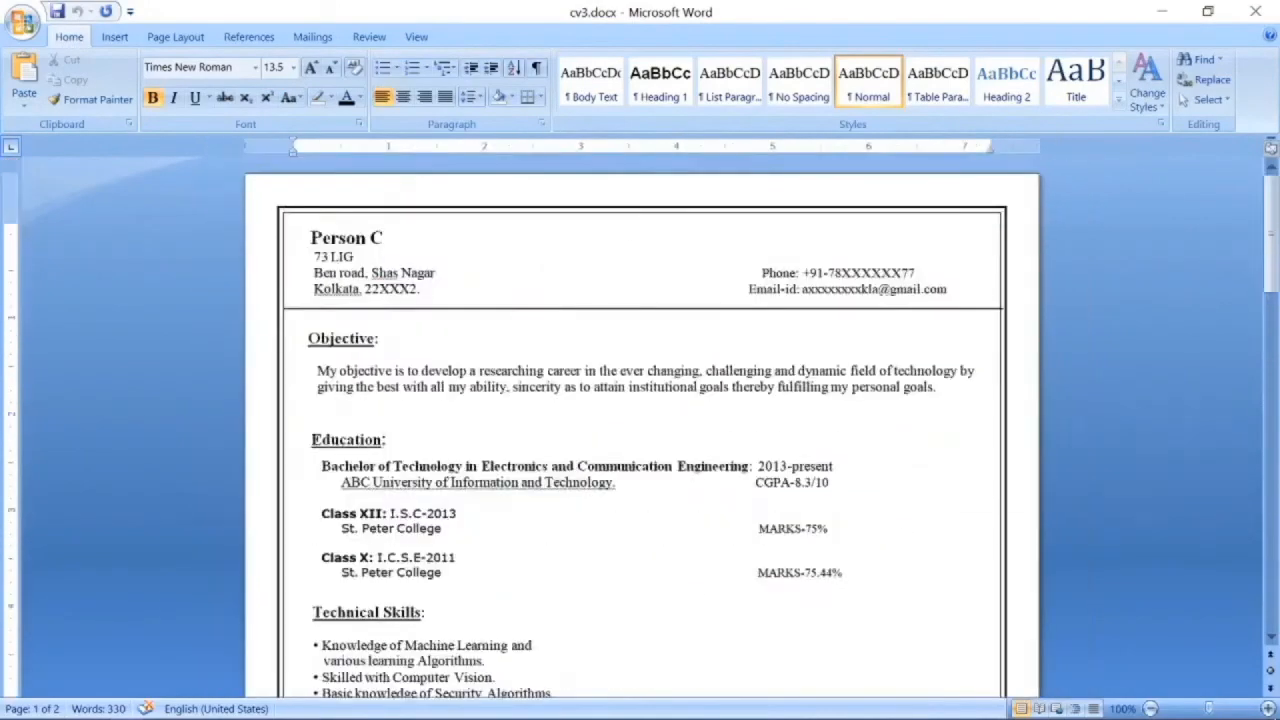
pyautogui.scroll(-4, 664, 418)
pyautogui.scroll(-1, 664, 418)
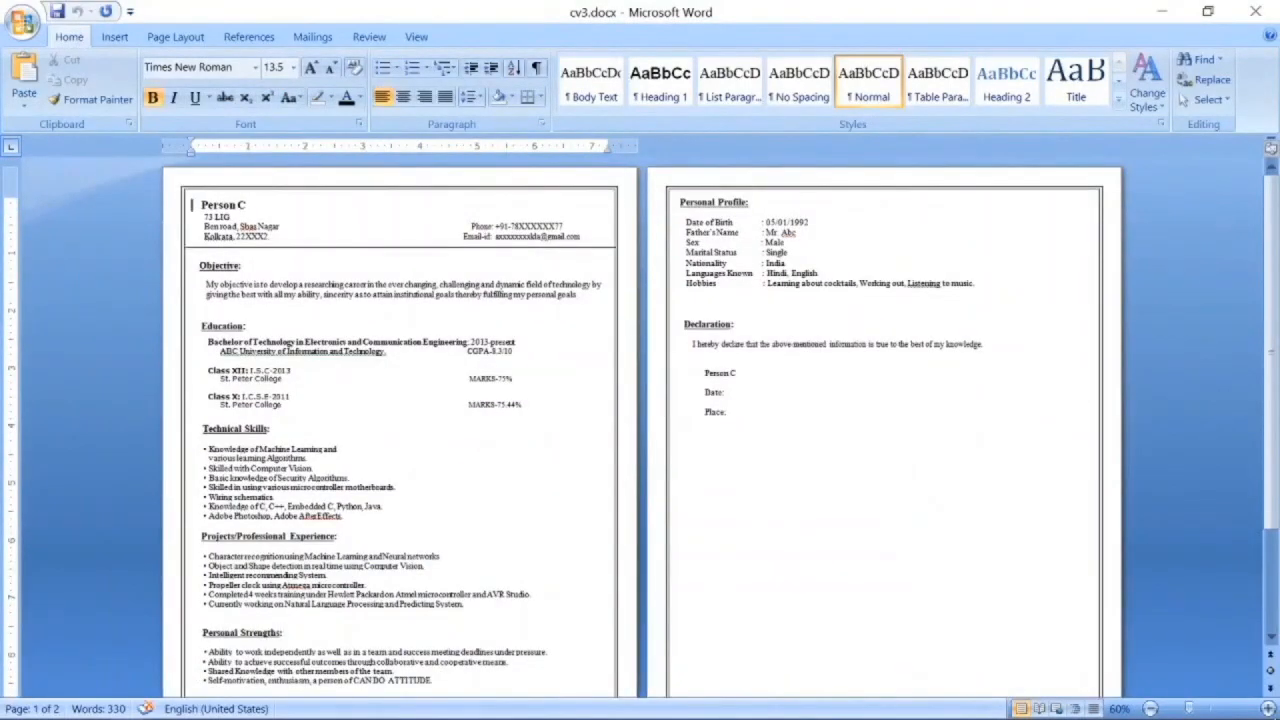
pyautogui.scroll(-3, 664, 418)
pyautogui.scroll(3, 664, 418)
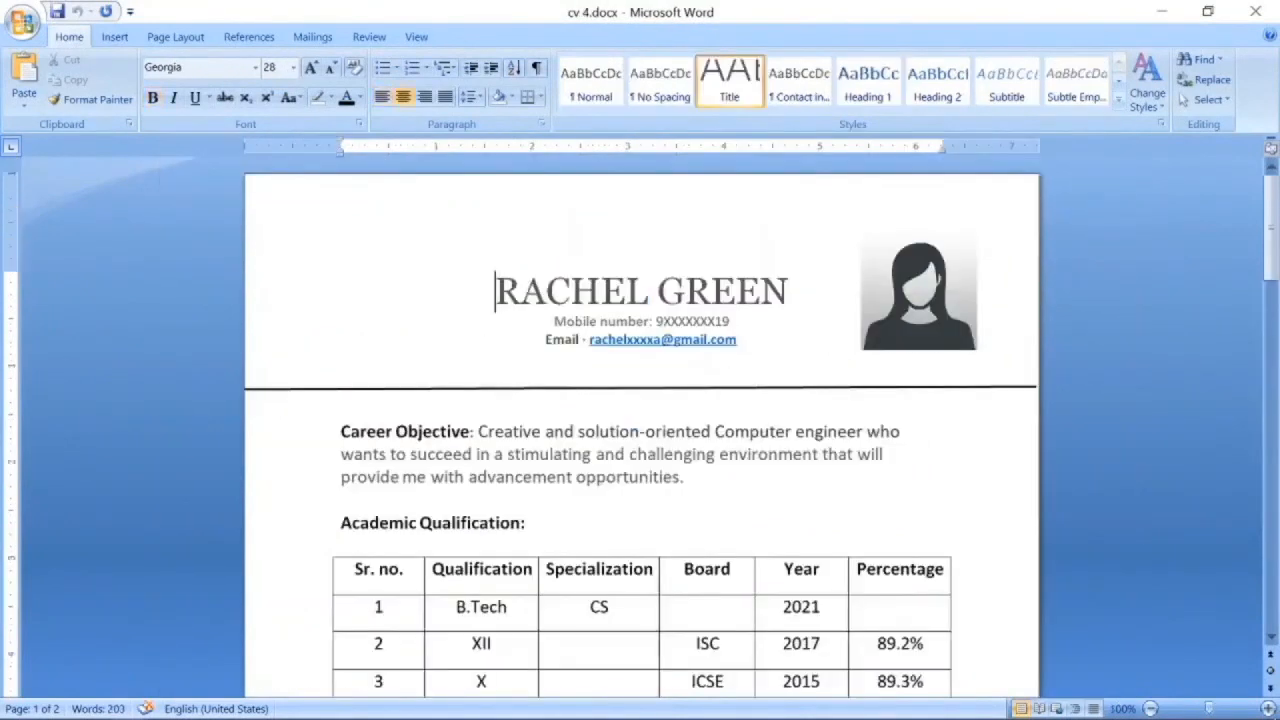
# Scroll through the finished two-page résumé cv 4.docx to review it in full.
pyautogui.scroll(-2, 640, 430)
pyautogui.scroll(-3, 640, 430)
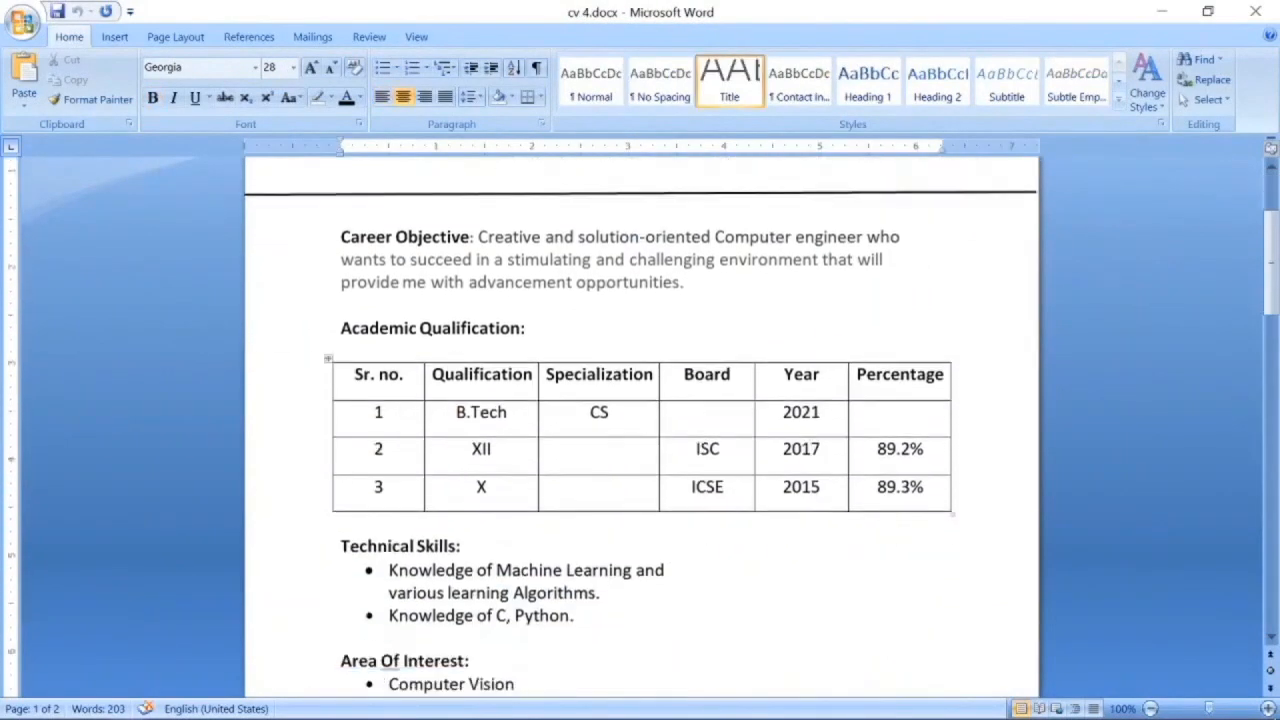
pyautogui.scroll(-6, 640, 430)
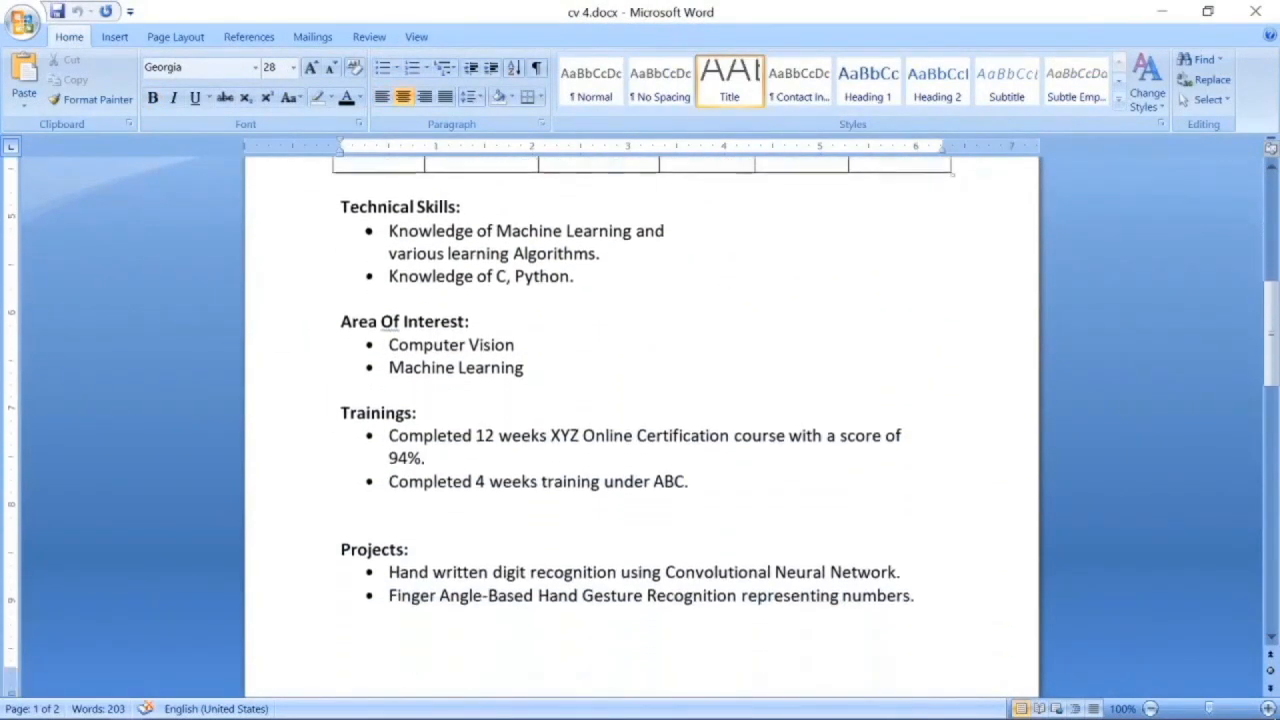
pyautogui.scroll(-6, 640, 430)
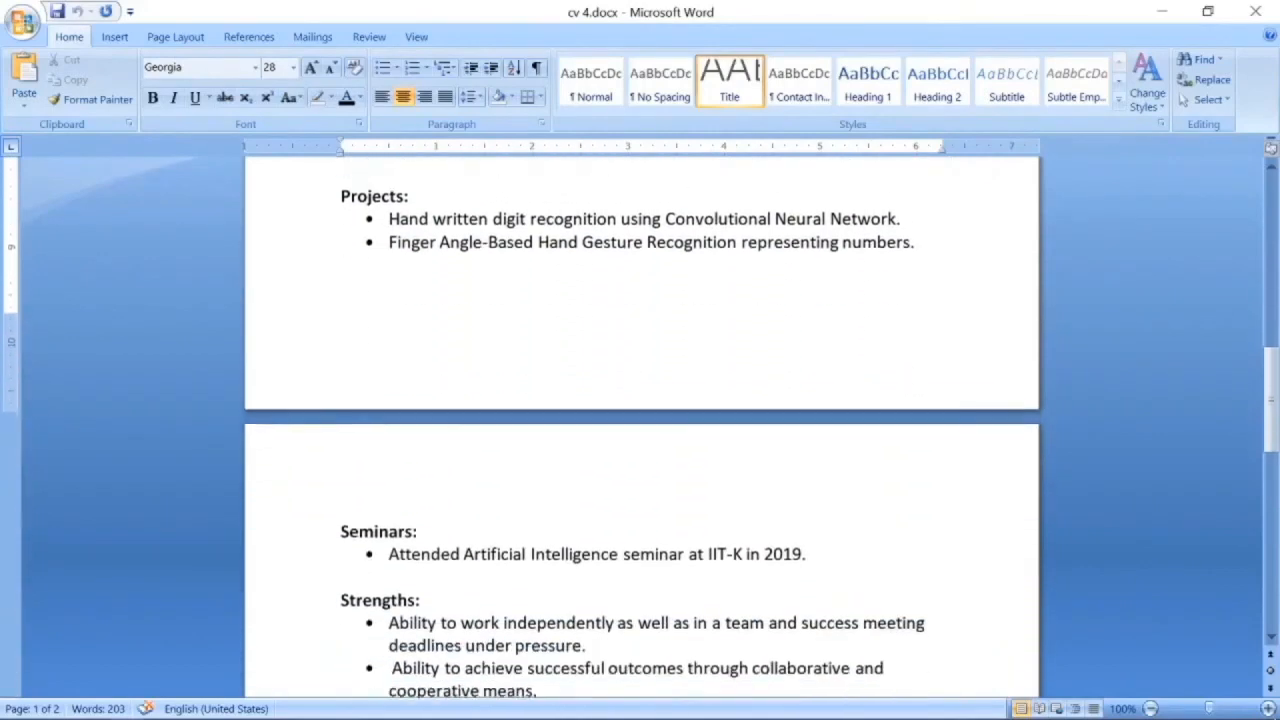
pyautogui.scroll(-5, 640, 430)
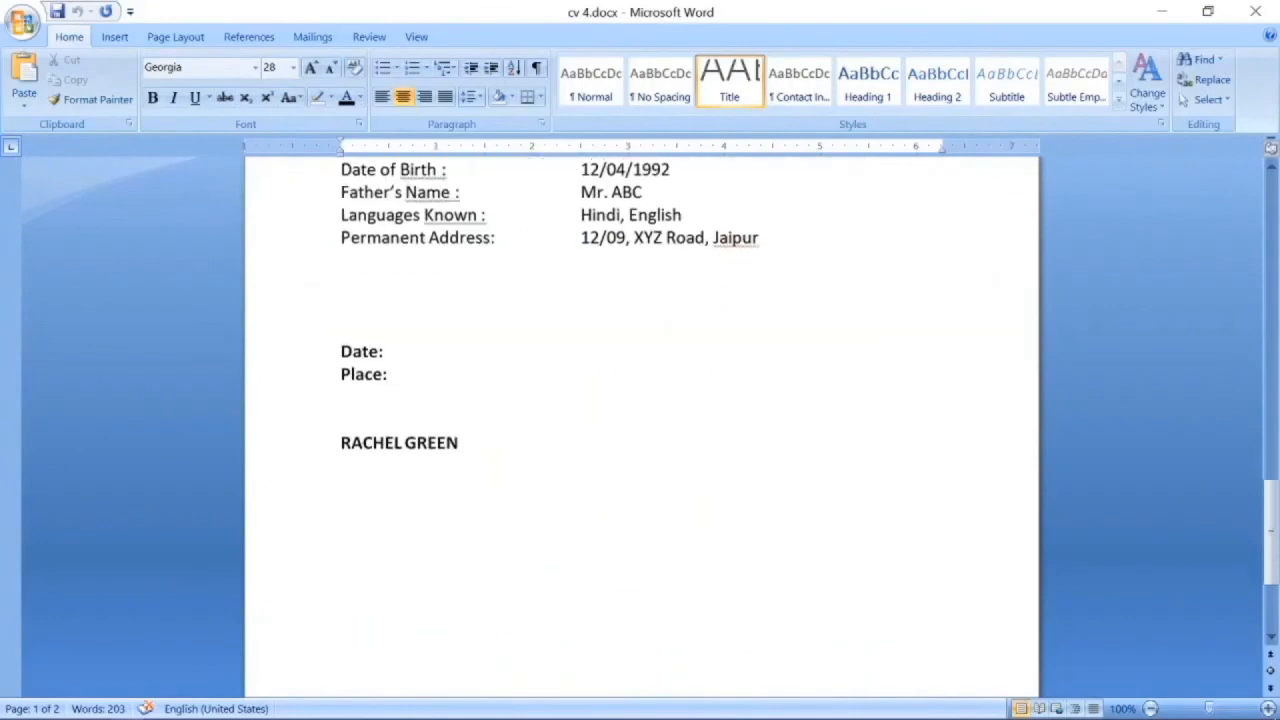
pyautogui.scroll(20, 640, 430)
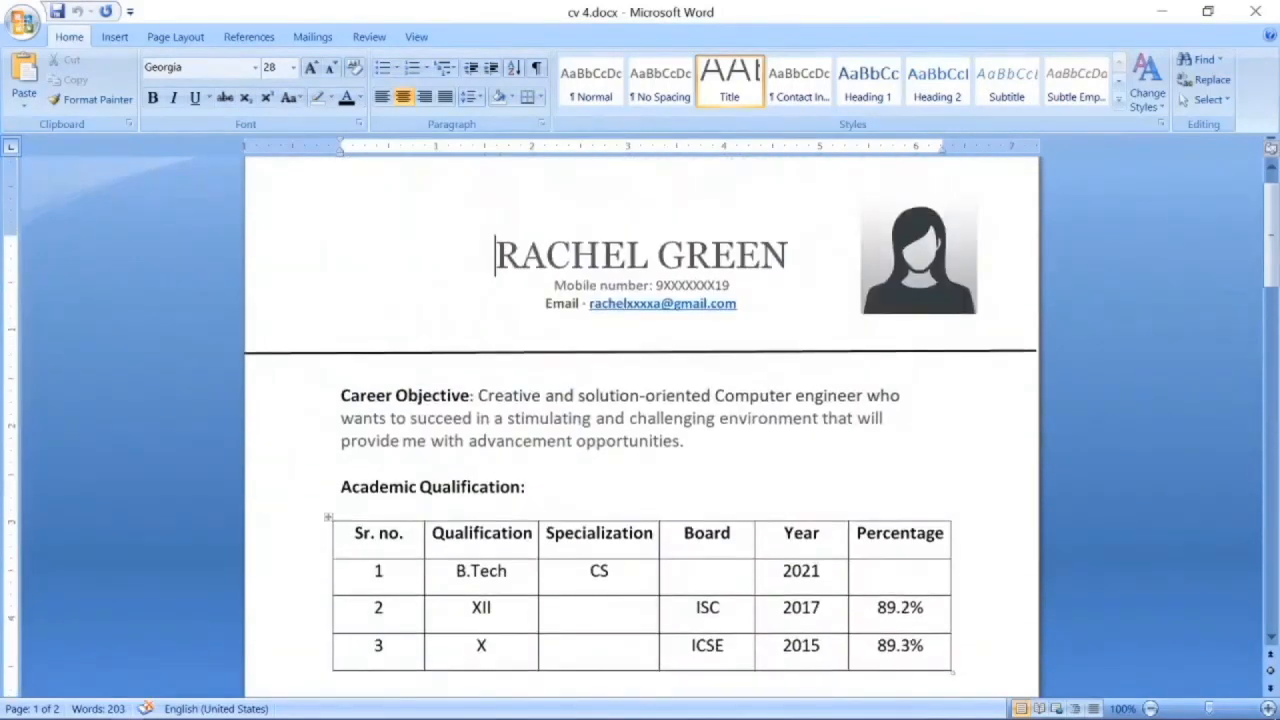
pyautogui.keyDown('ctrl'); pyautogui.scroll(-5, 640, 430); pyautogui.keyUp('ctrl')
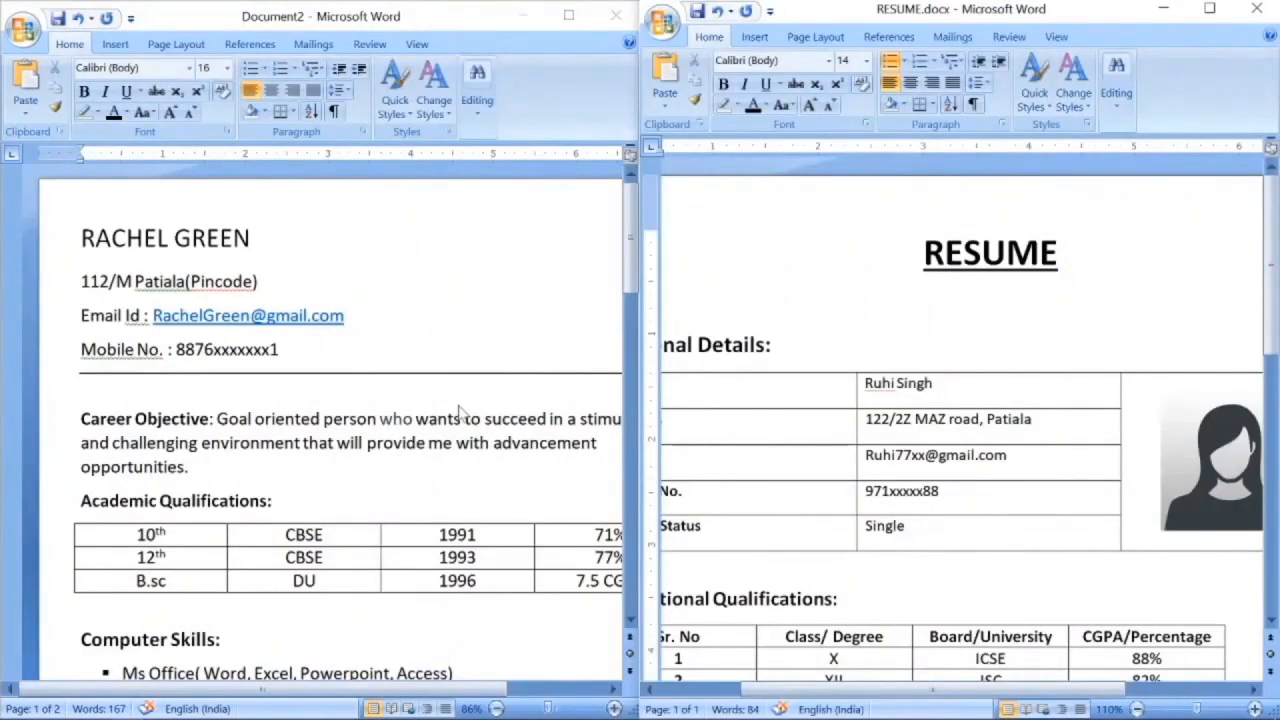
pyautogui.scroll(-20, 459, 412)
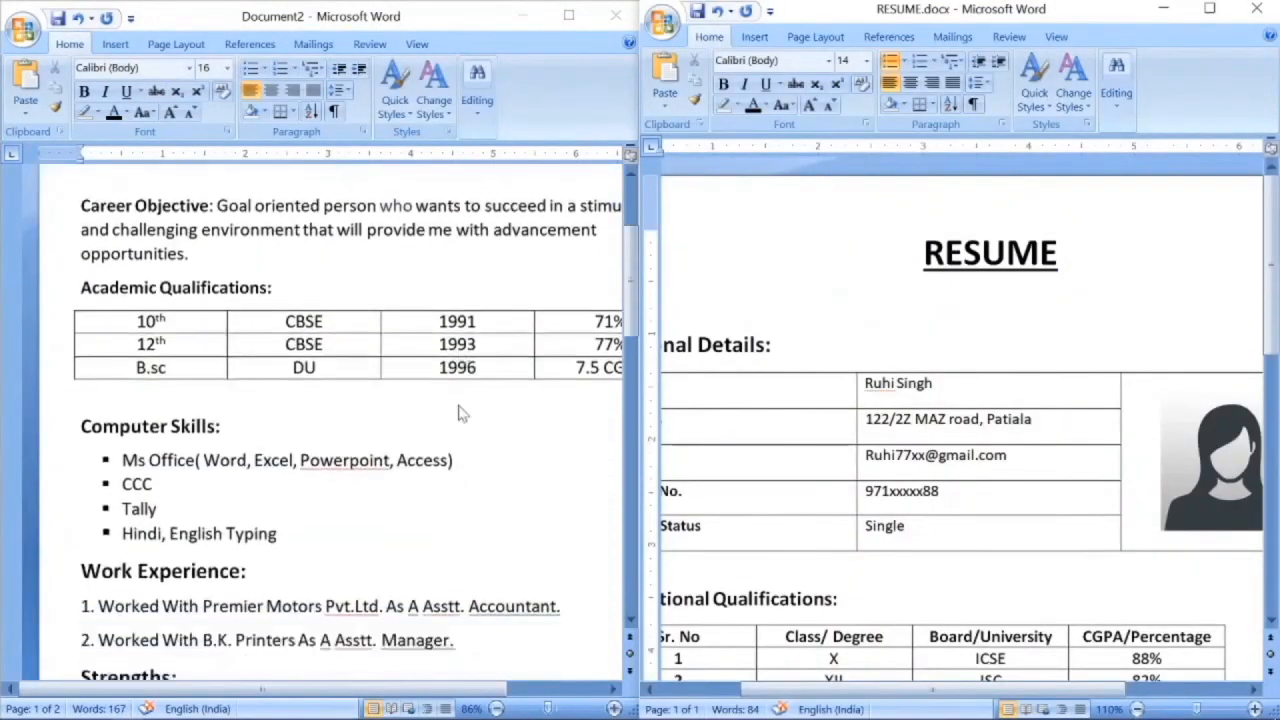
pyautogui.scroll(10, 459, 412)
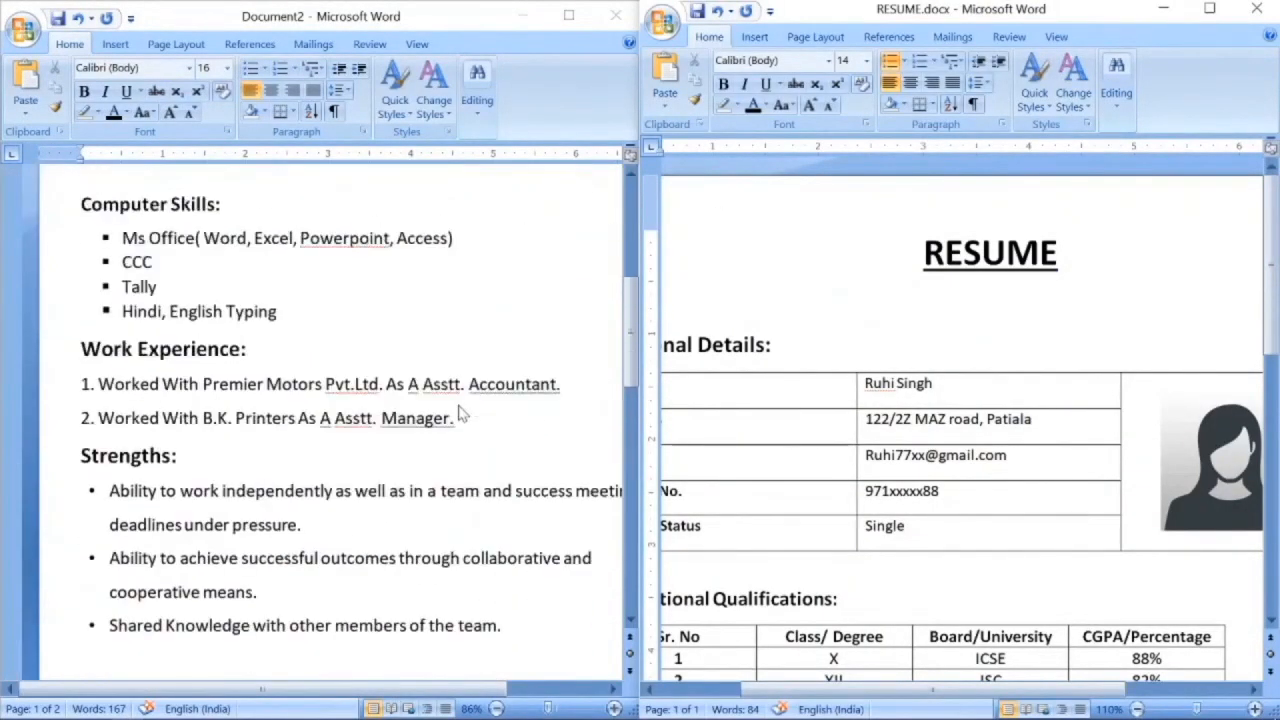
pyautogui.scroll(-10, 960, 420)
pyautogui.scroll(10, 960, 420)
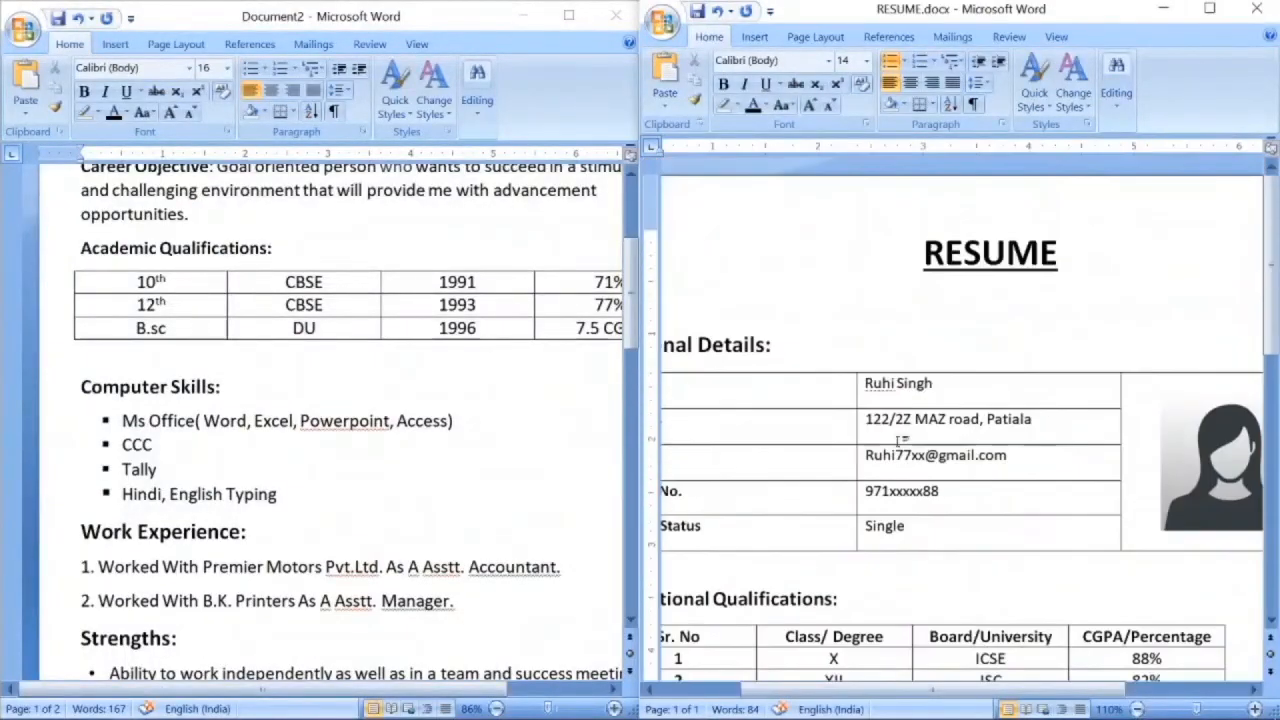
pyautogui.scroll(-10, 459, 412)
pyautogui.scroll(10, 459, 412)
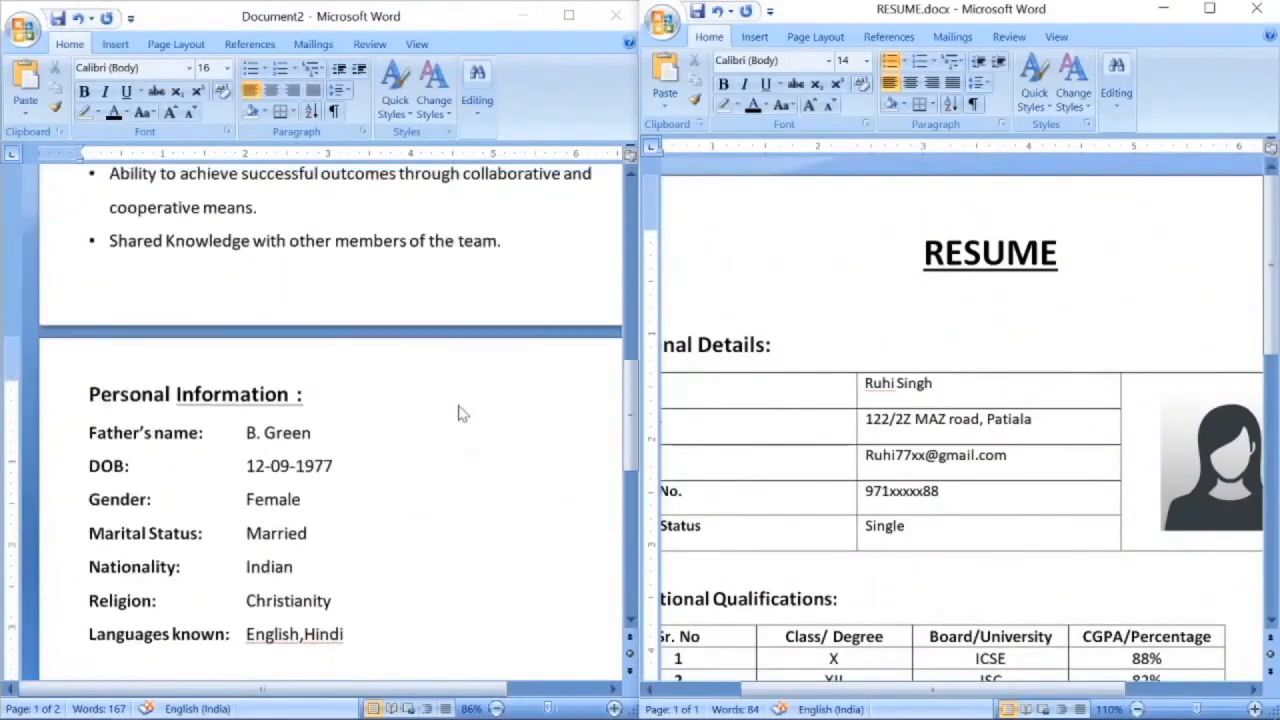
pyautogui.scroll(-10, 960, 420)
pyautogui.scroll(10, 899, 438)
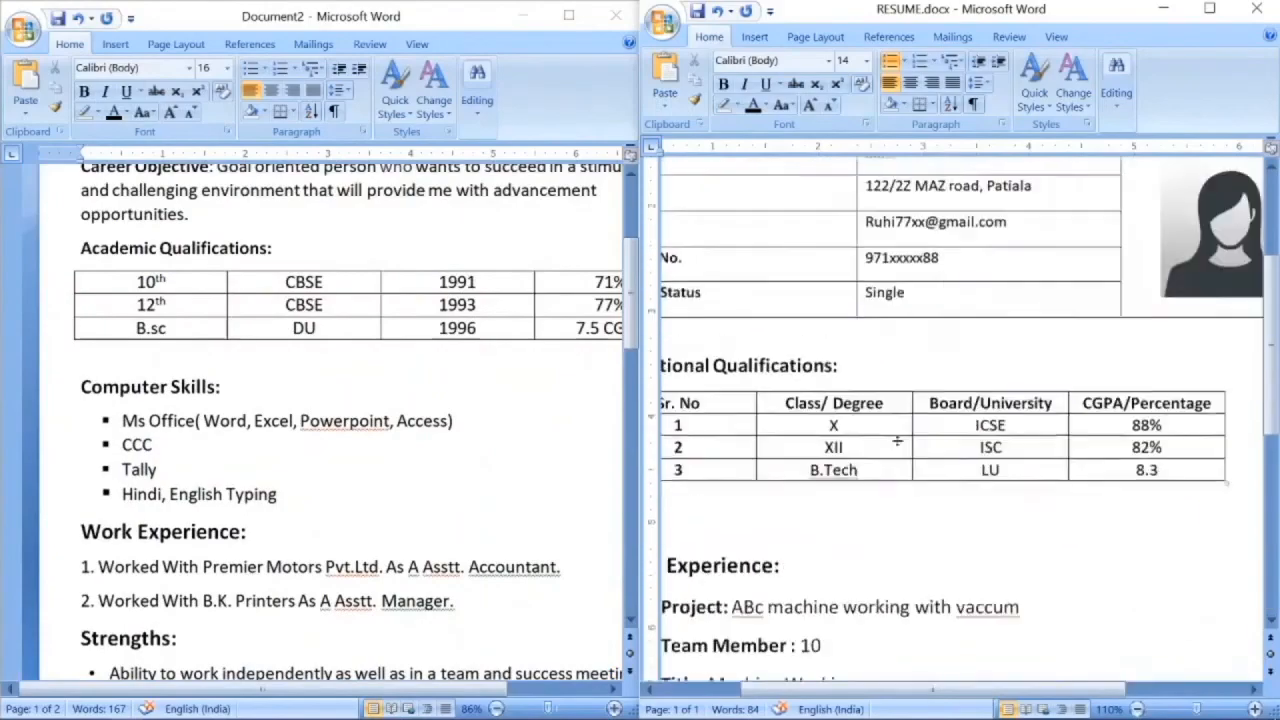